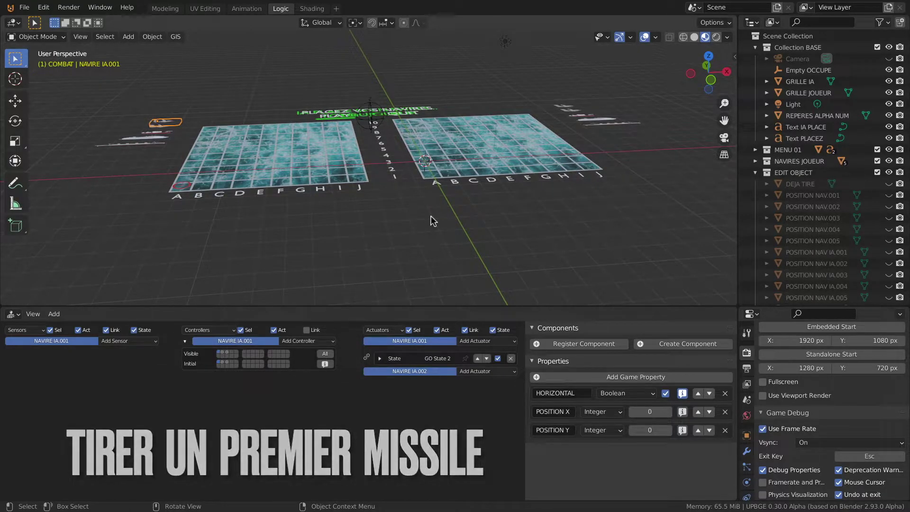
- Select the CIBLE JOUEUR target and move it vertically in the front orthographic view
middle_click_drag(431, 217, 435, 260)
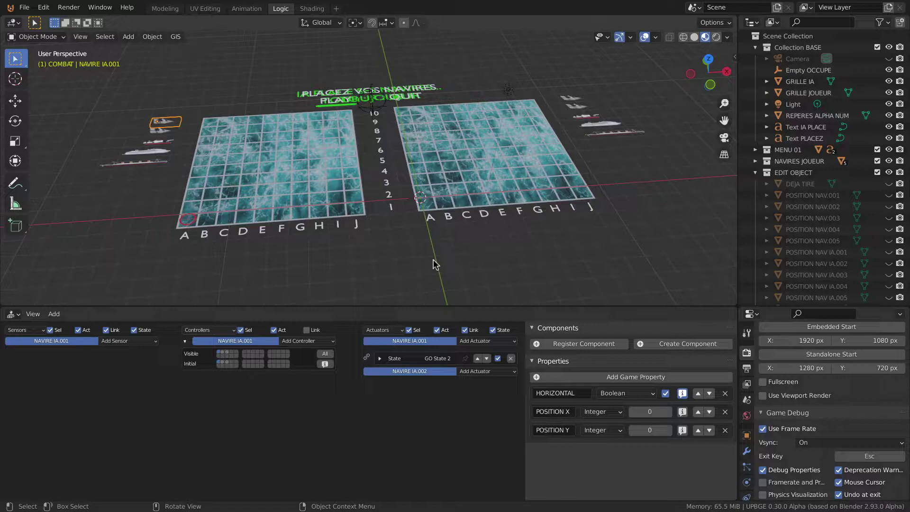
scroll(318, 224, "up", 5)
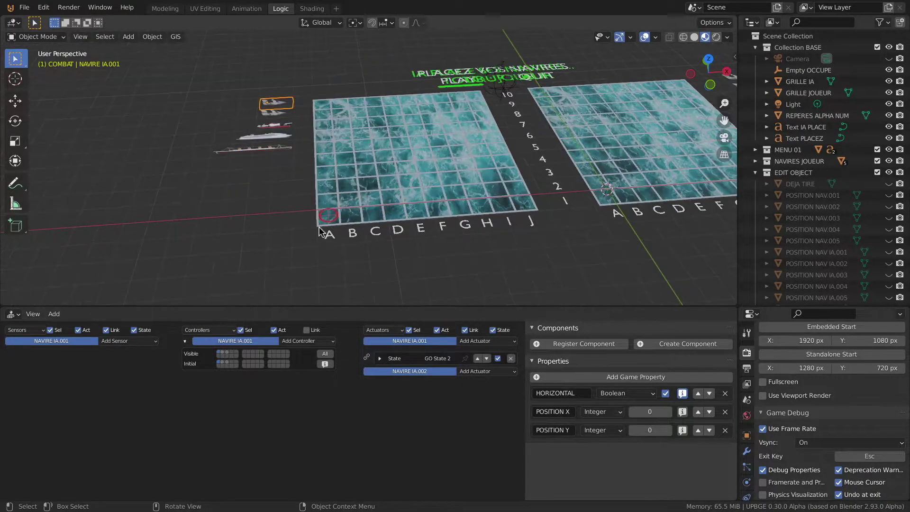
left_click(326, 215)
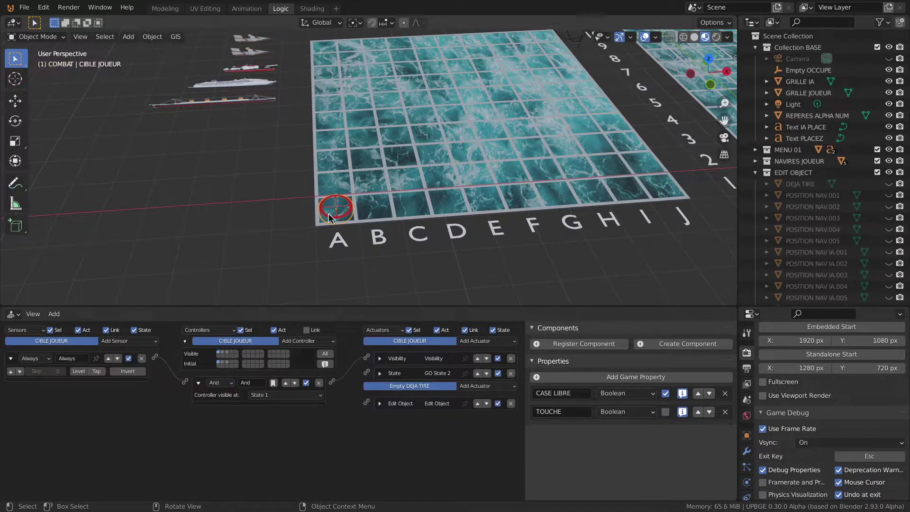
key("KP_1")
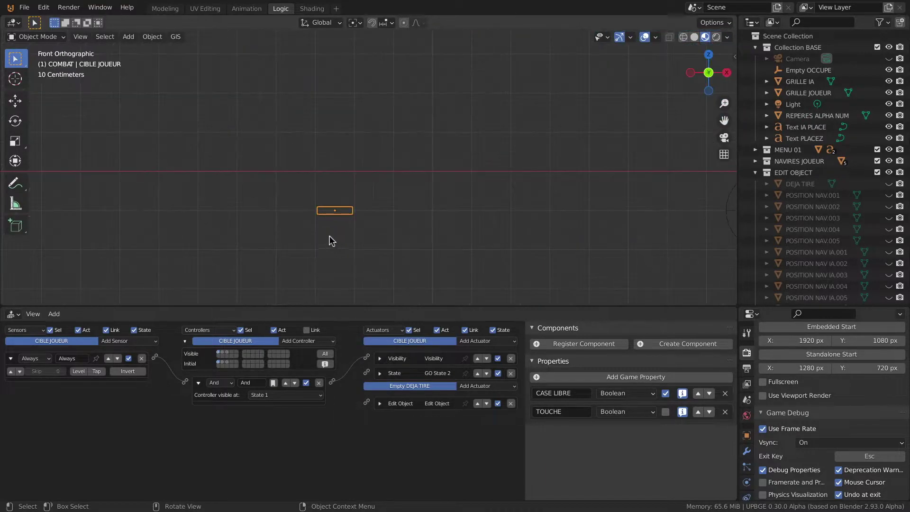
scroll(308, 227, "down", 3)
key("g")
key("z")
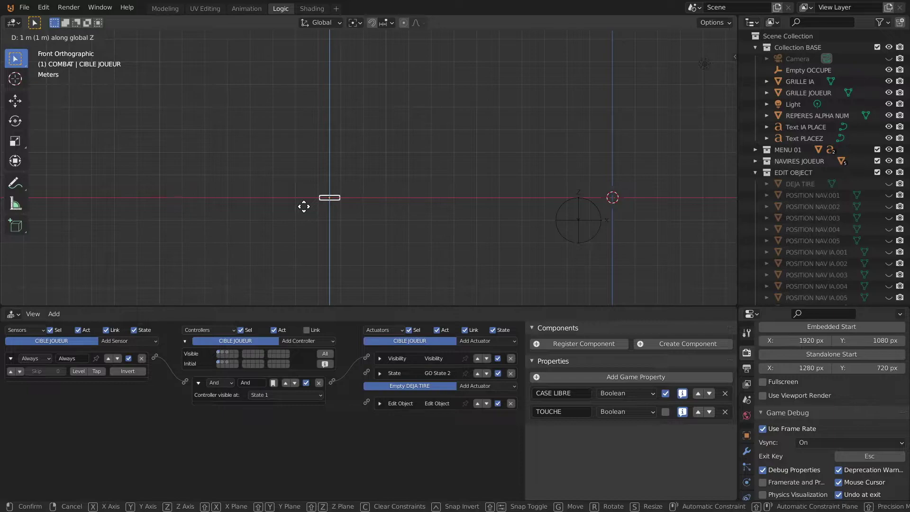
left_click(304, 206)
scroll(307, 191, "up", 3)
- Extrude the target disc's bottom face 0.2 m downward into a short cylinder
key("Tab")
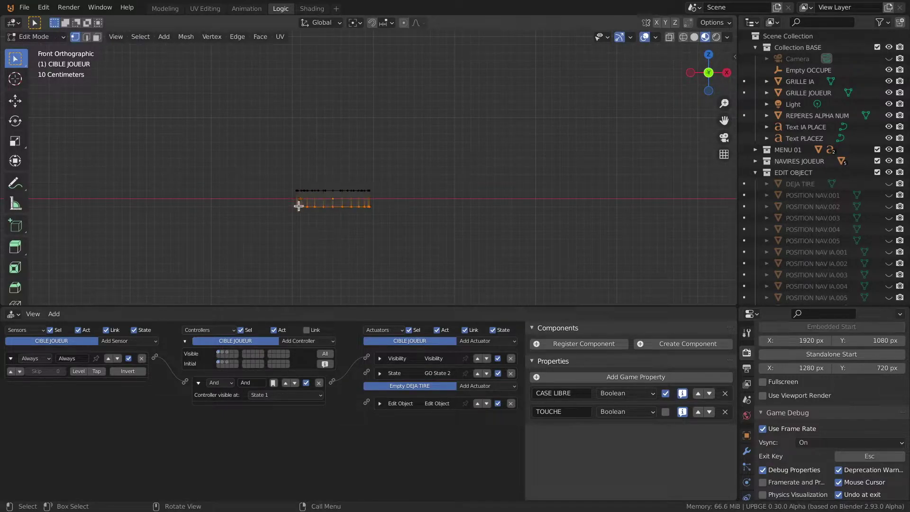
mouse_move(285, 205)
middle_mouse_down()
mouse_move(331, 233)
mouse_move(325, 217)
middle_mouse_up()
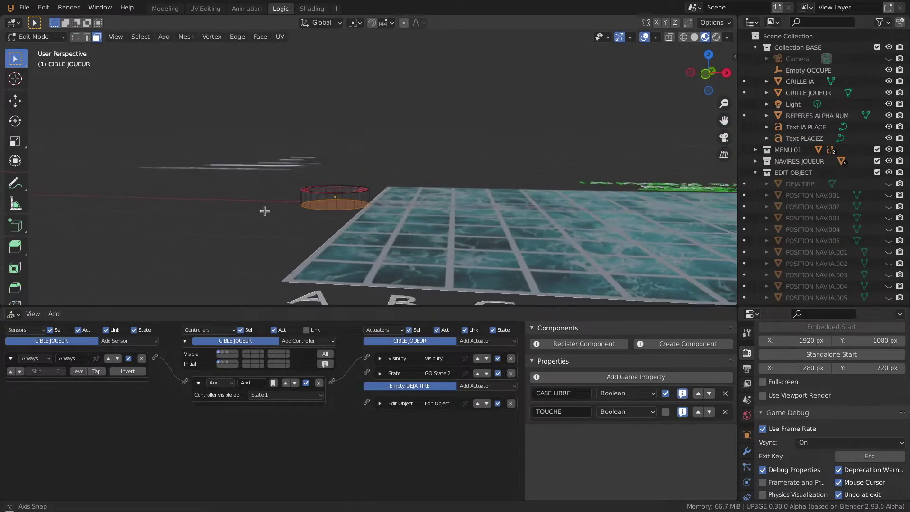
key("3")
key("KP_1")
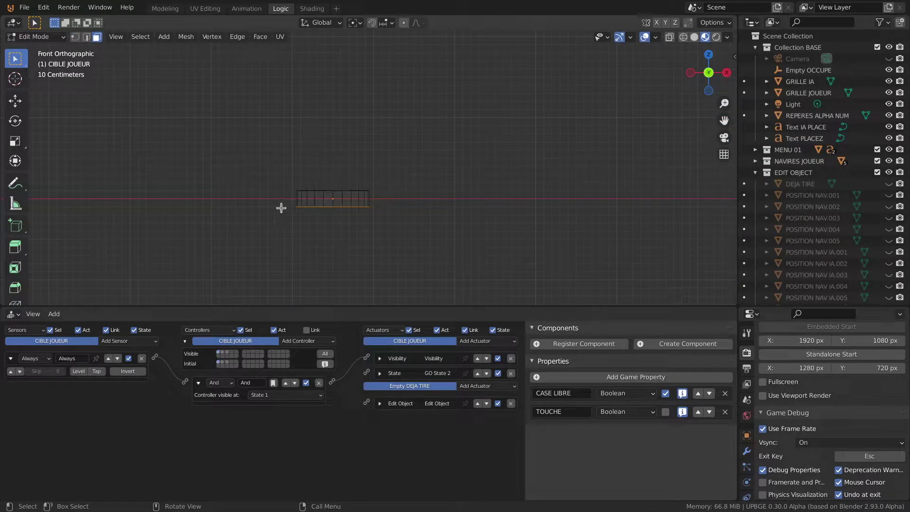
key("e")
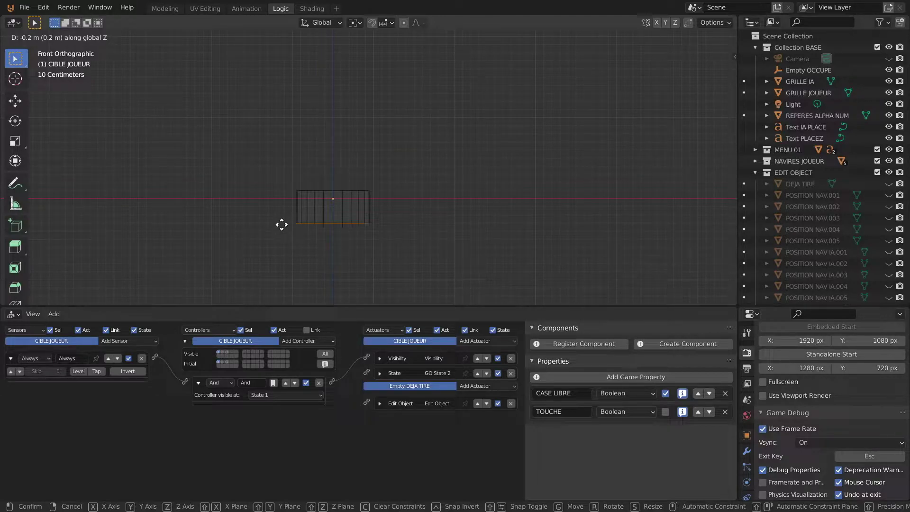
left_click(281, 225)
key("Tab")
scroll(339, 238, "down", 6)
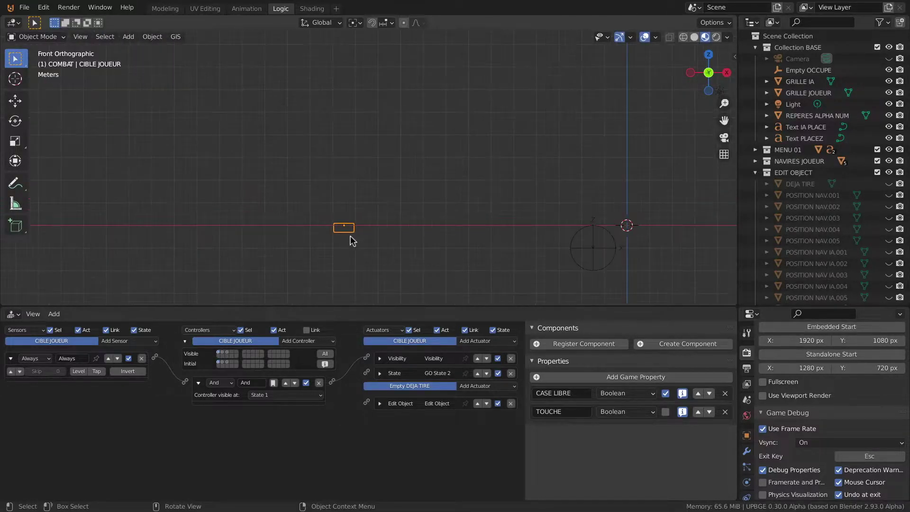
key("KP_7")
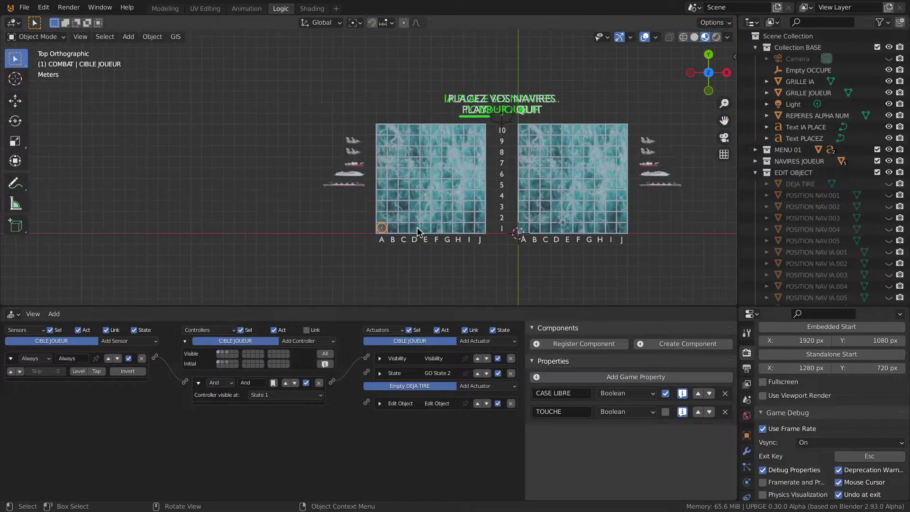
- Snap the 3D cursor to the target at cell A1 and add a plane there
scroll(361, 234, "up", 2)
scroll(379, 227, "up", 2)
key("shift+s")
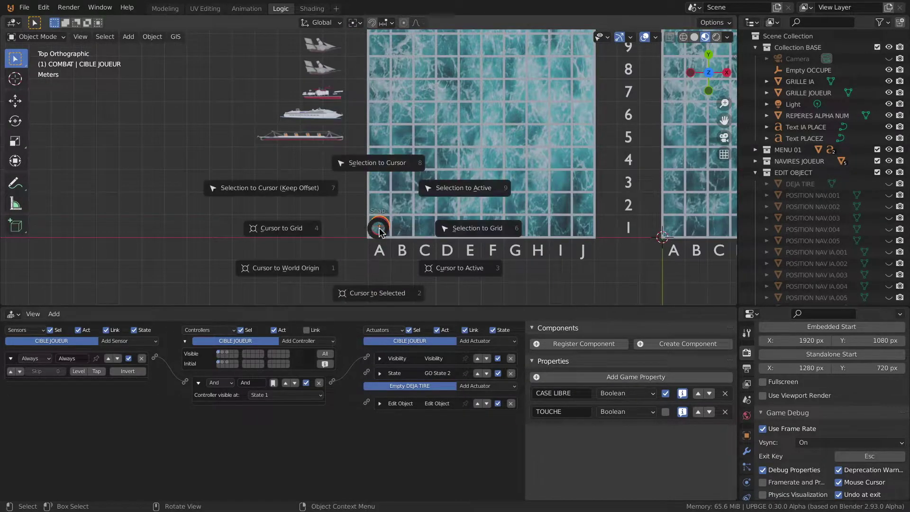
left_click(459, 271)
scroll(334, 215, "down", 2)
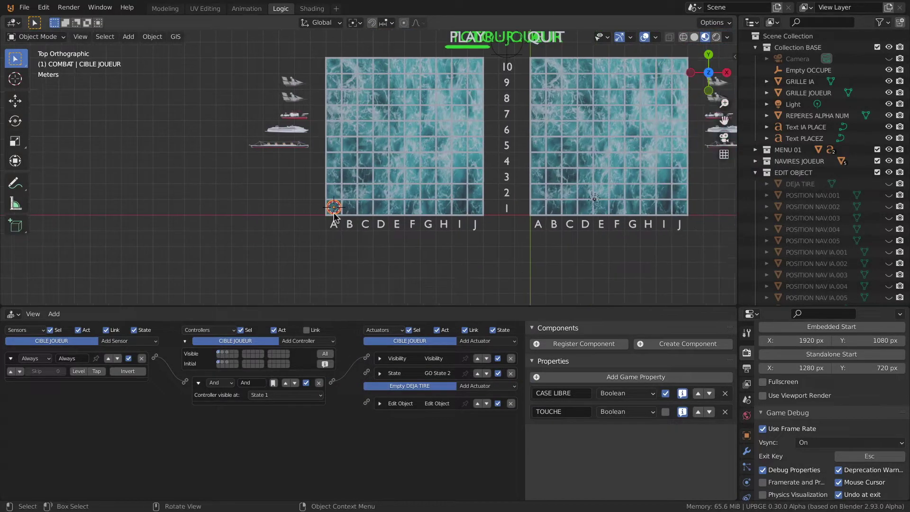
key("shift+a")
mouse_move(334, 216)
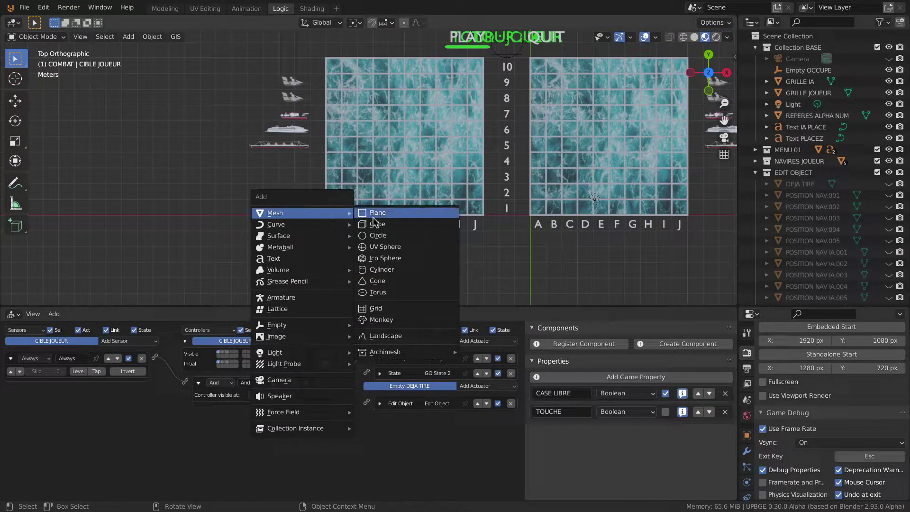
left_click(378, 213)
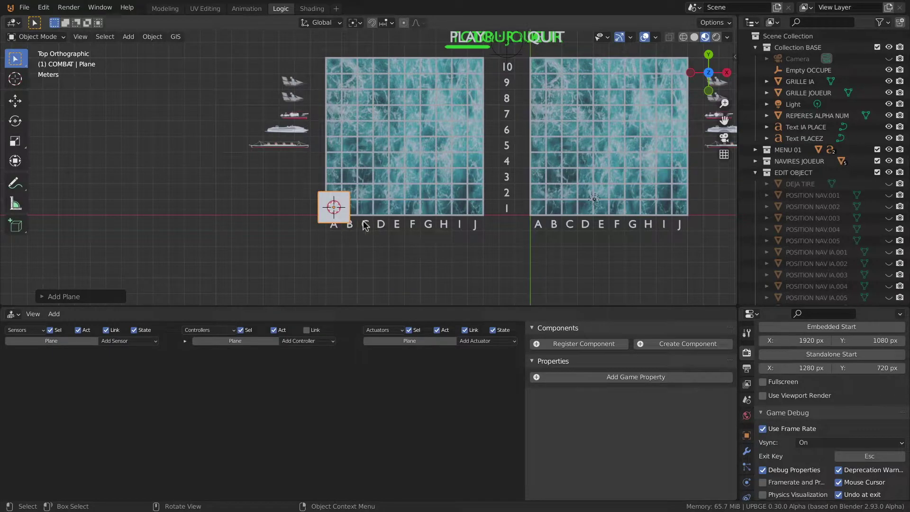
- Scale the plane to one grid cell, then stretch it along Y into a narrow rectangle
key("s")
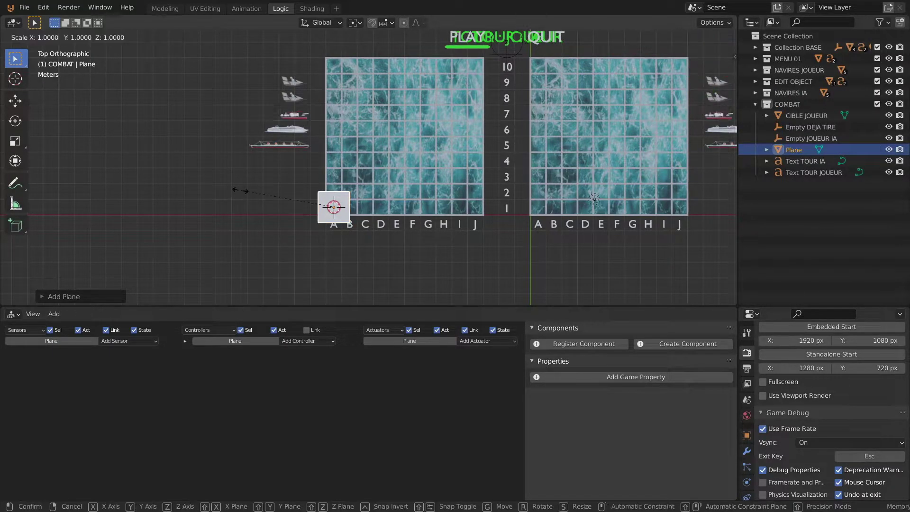
left_click(294, 203)
scroll(327, 204, "up", 5)
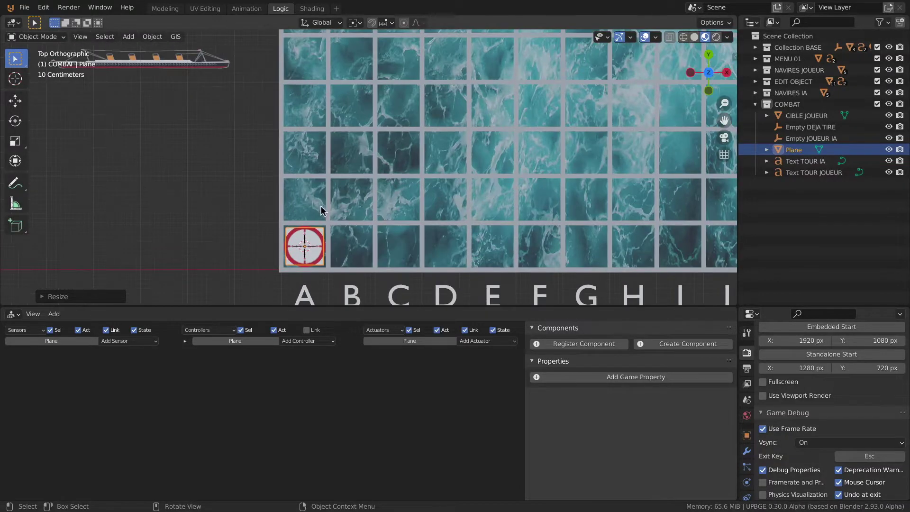
key("s")
key("y")
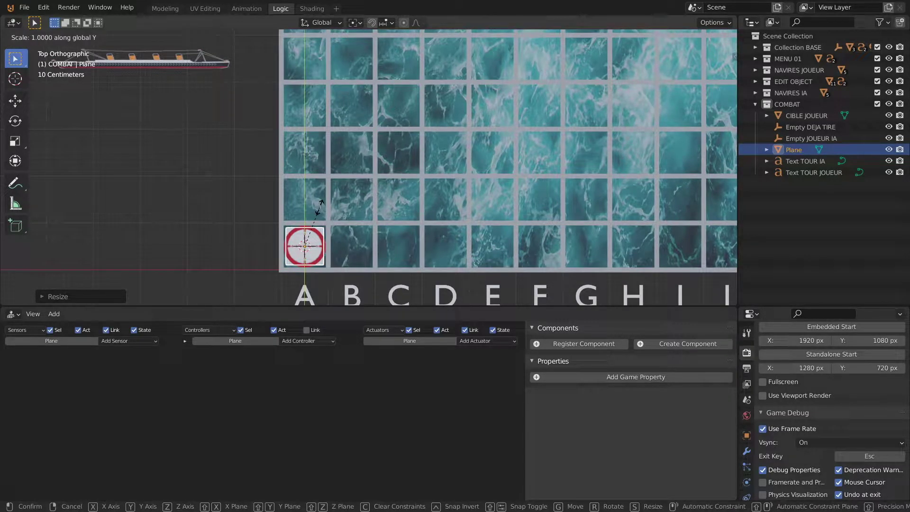
left_click(337, 174)
scroll(345, 240, "down", 8)
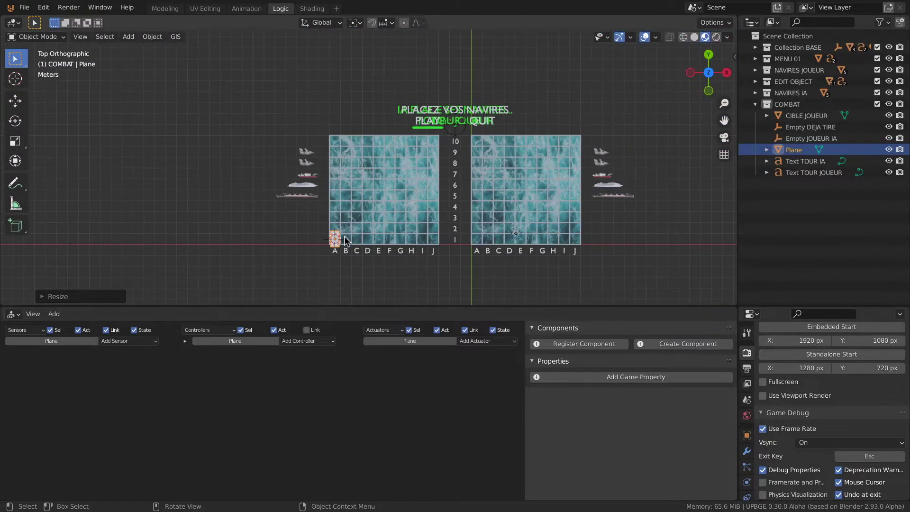
middle_click_drag(391, 232, 315, 218, "shift")
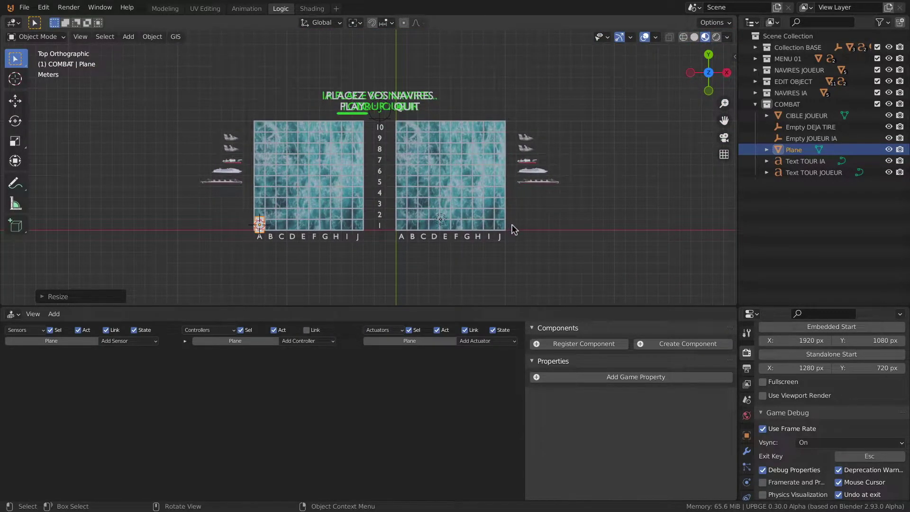
scroll(512, 230, "up", 6)
scroll(510, 229, "down", 2)
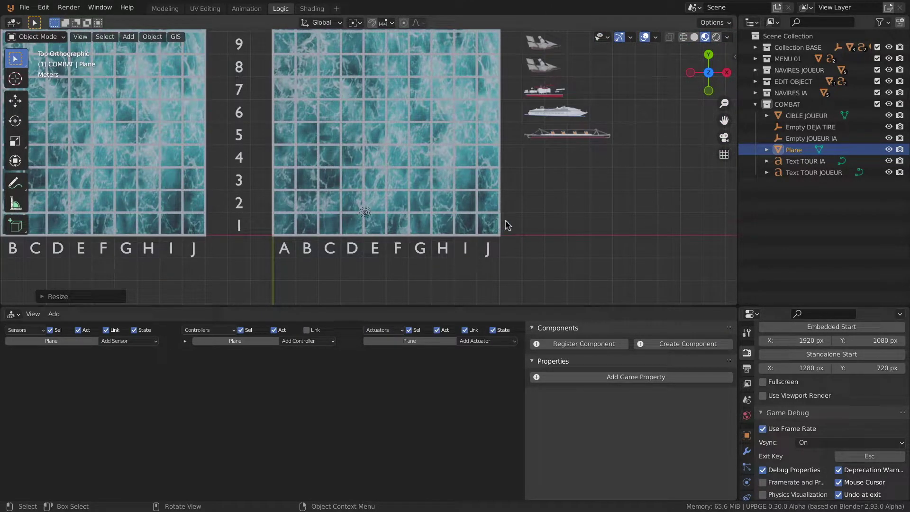
middle_click_drag(514, 219, 431, 227, "shift")
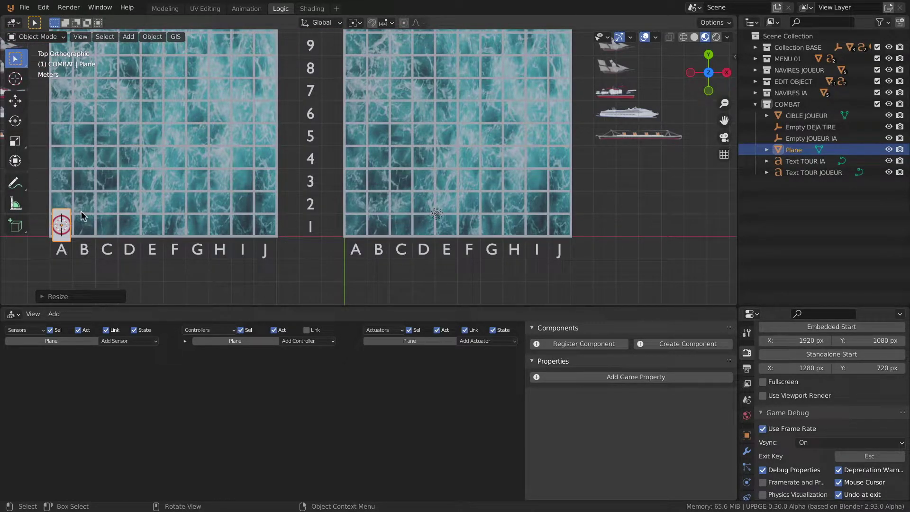
- Move the plane to the right of the right-hand board and rename it MISSILE
key("g")
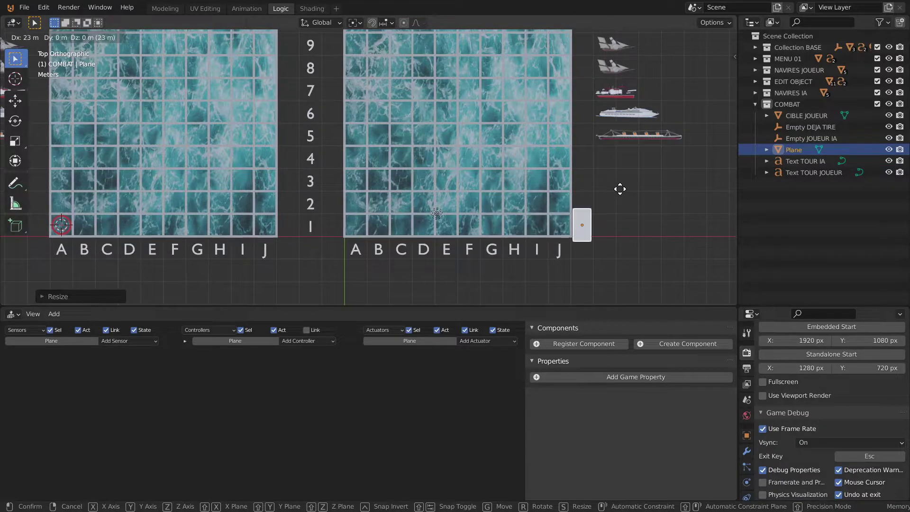
left_click(620, 189)
double_click(794, 150)
type("mer")
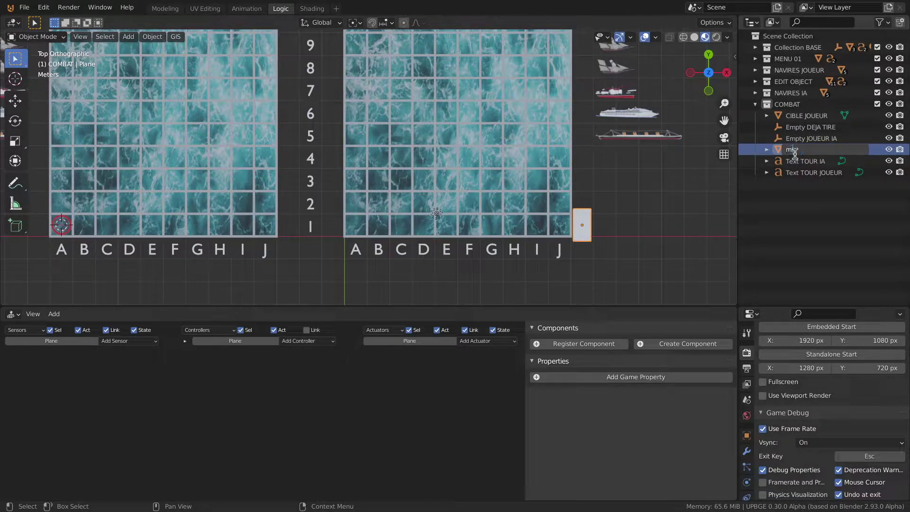
type("E")
key("Return")
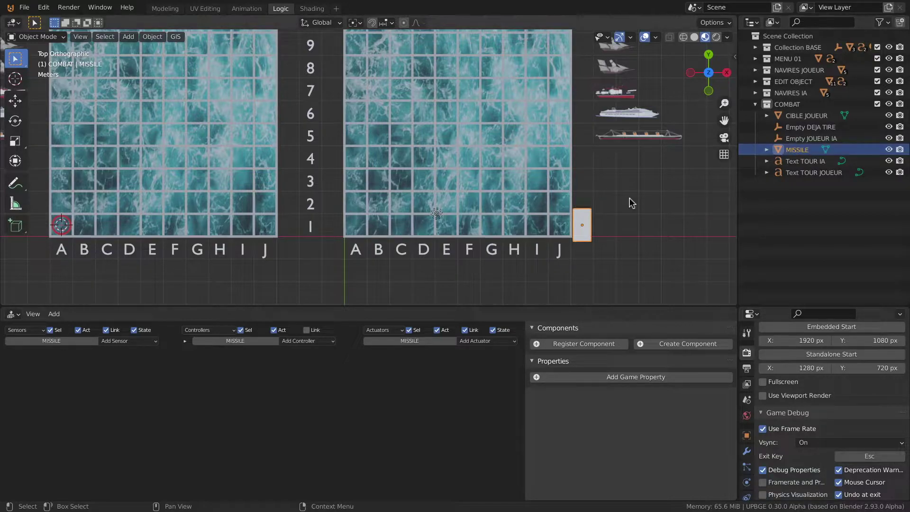
- Create a new material named MISSILE with an Image Texture driving its base colour
scroll(747, 379, "down", 3)
left_click(747, 464)
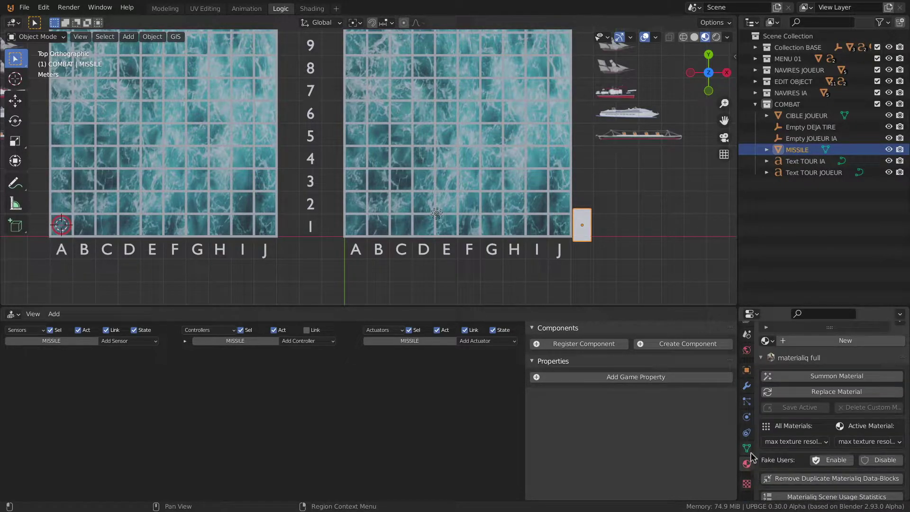
scroll(796, 426, "up", 3)
left_click(830, 399)
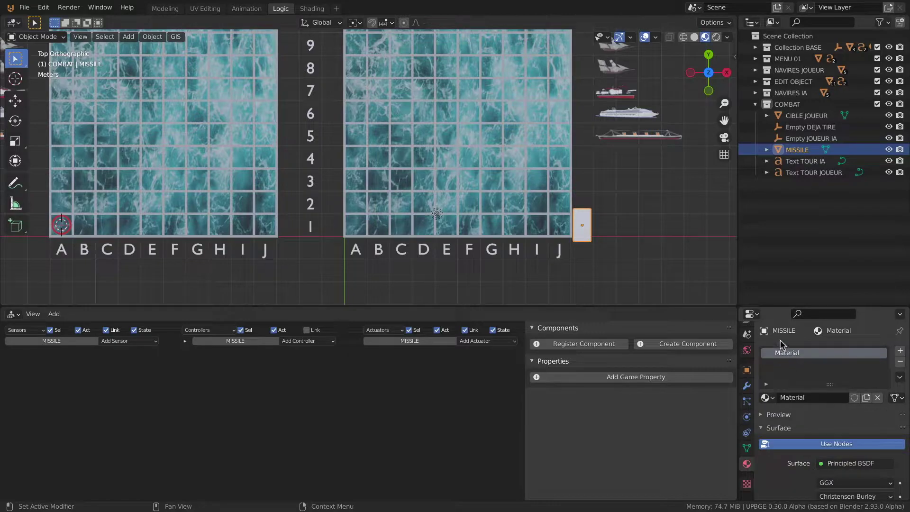
double_click(785, 353)
type("MISSILE")
key("Return")
scroll(779, 459, "down", 3)
left_click(821, 453)
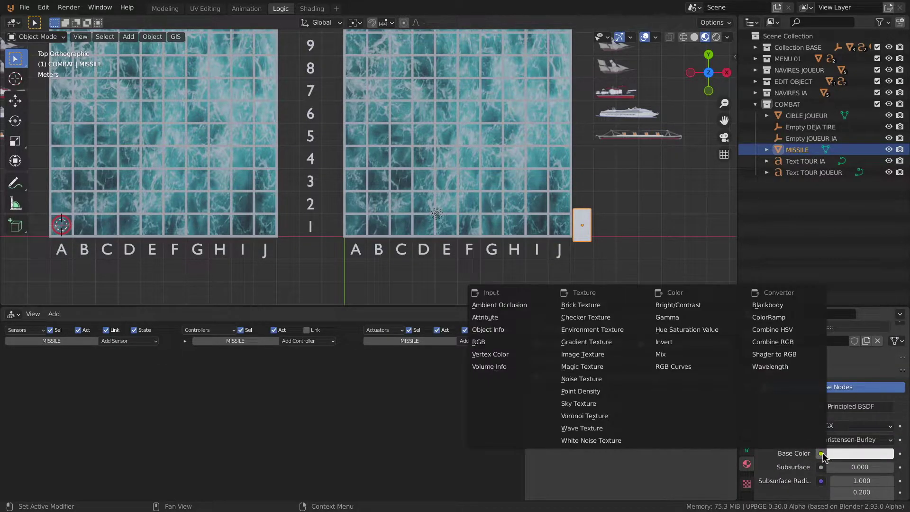
left_click(592, 364)
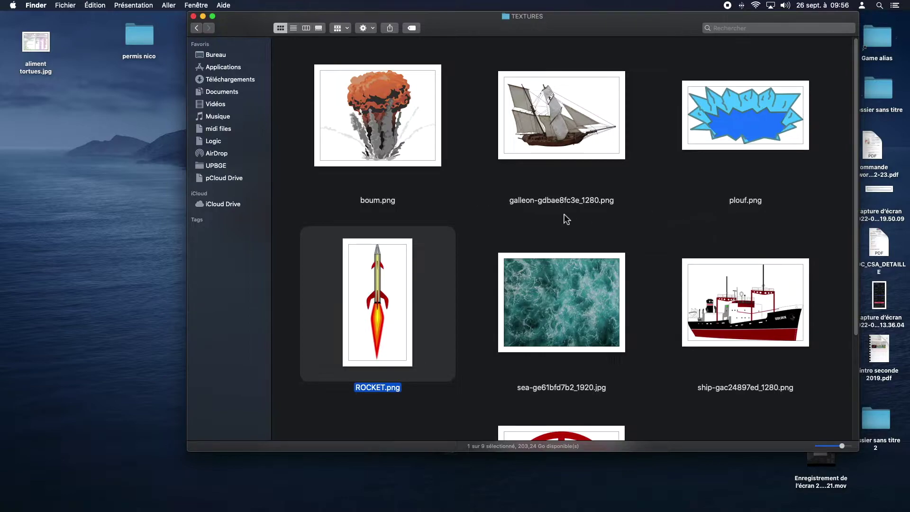
- Preview the ROCKET.png, plouf.png and boum.png texture images in Finder
key("space")
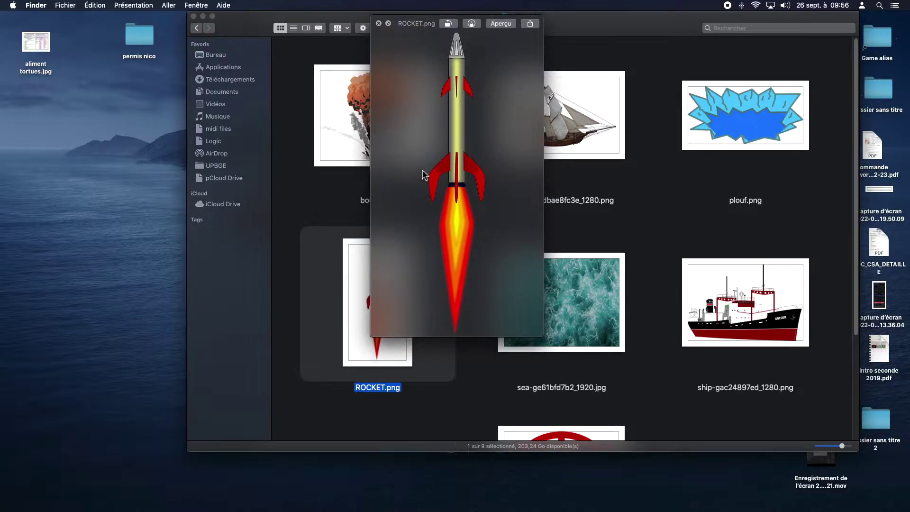
key("space")
left_click(804, 137)
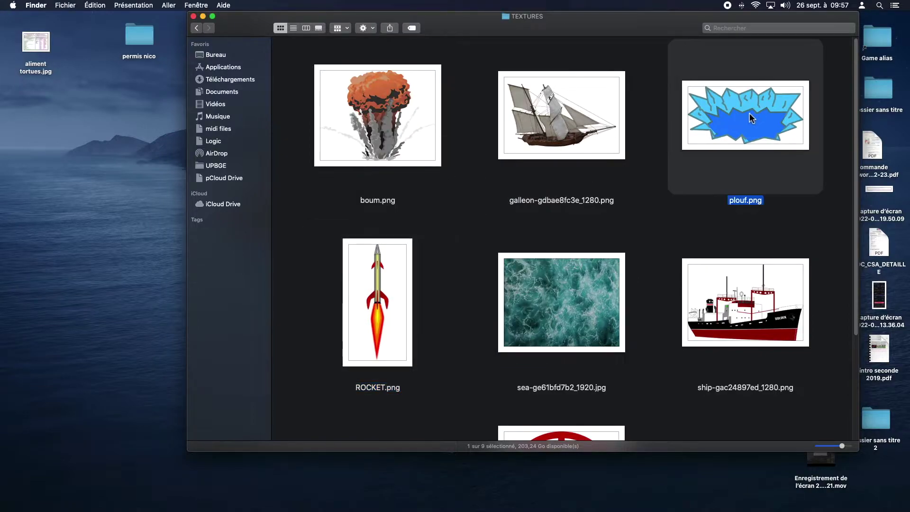
key("space")
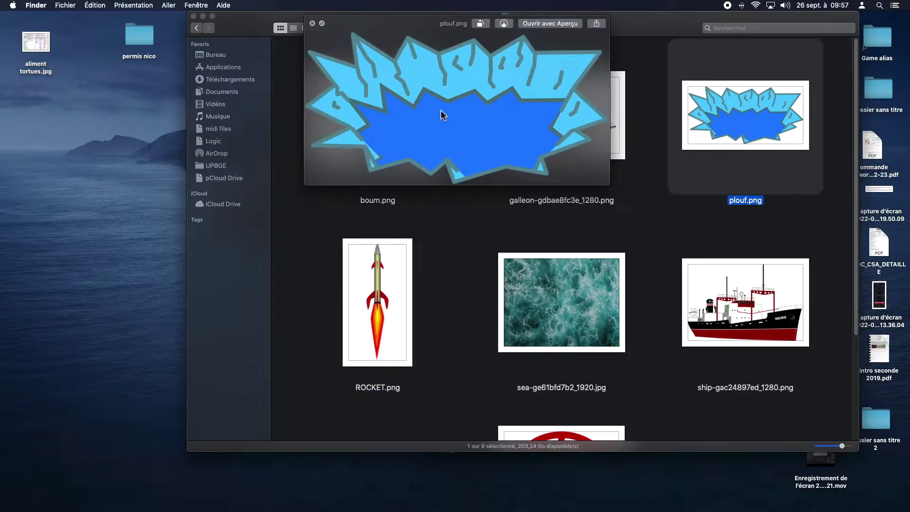
key("space")
left_click(392, 122)
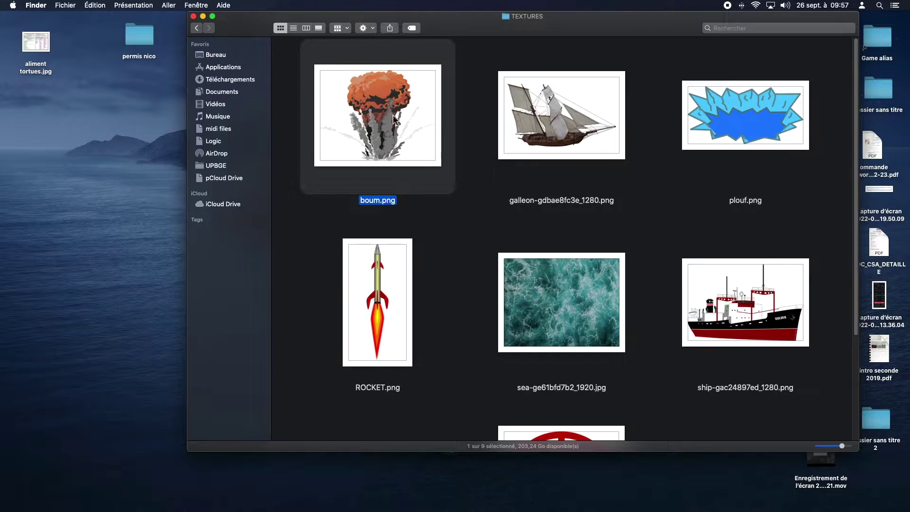
key("space")
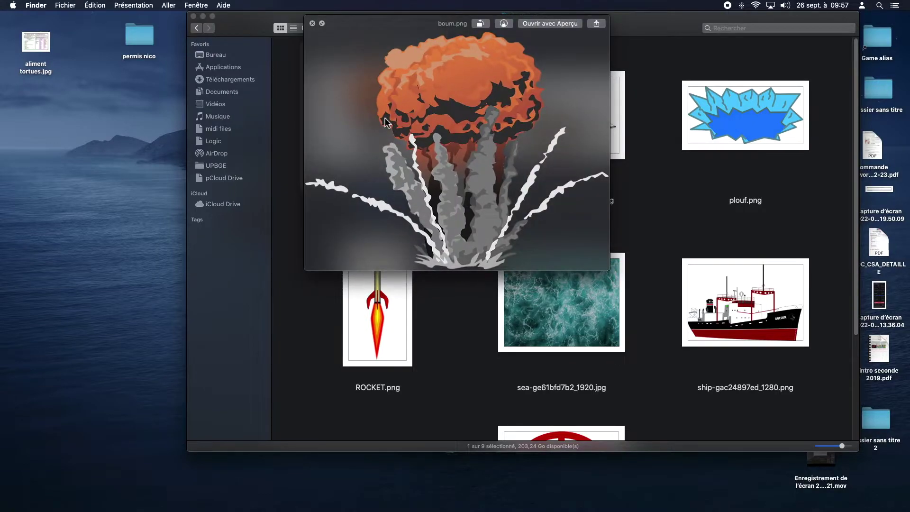
key("space")
- Open the SOUNDS folder and play the whoosh, carbidexplosion and plouf.wav sounds
left_click(196, 28)
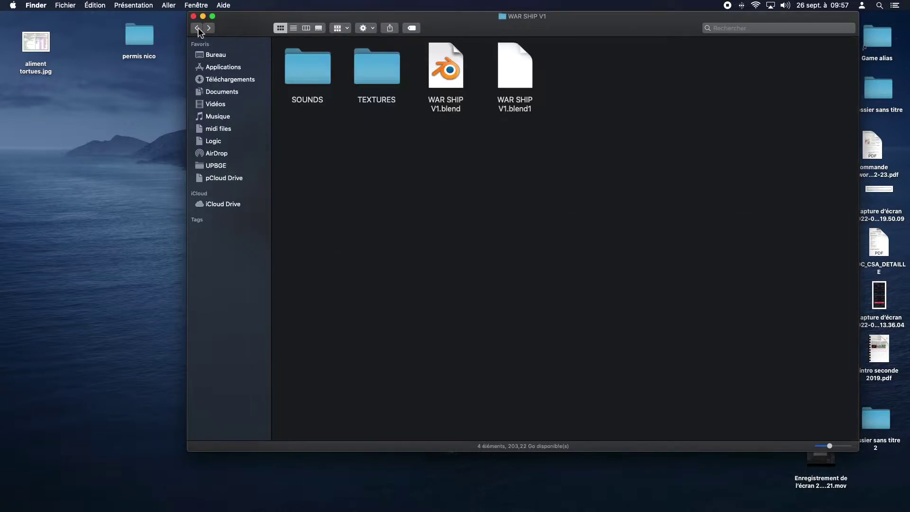
double_click(303, 83)
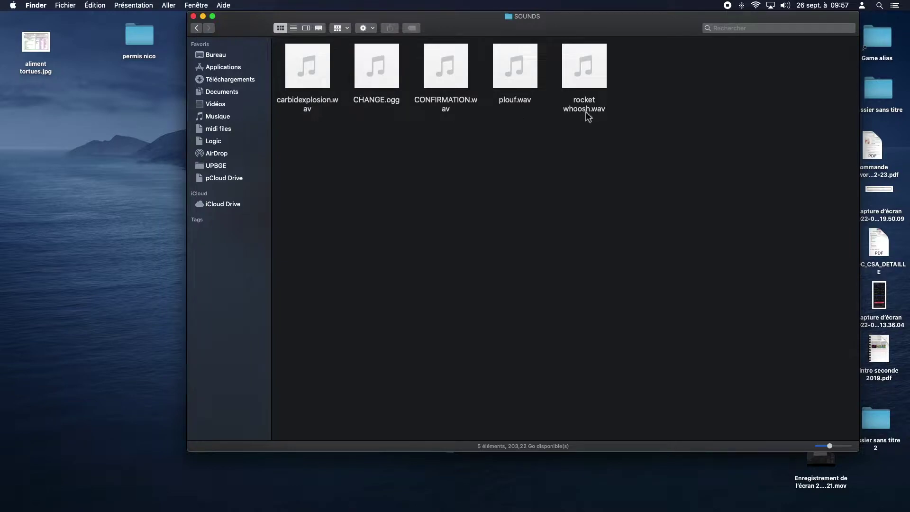
mouse_move(583, 69)
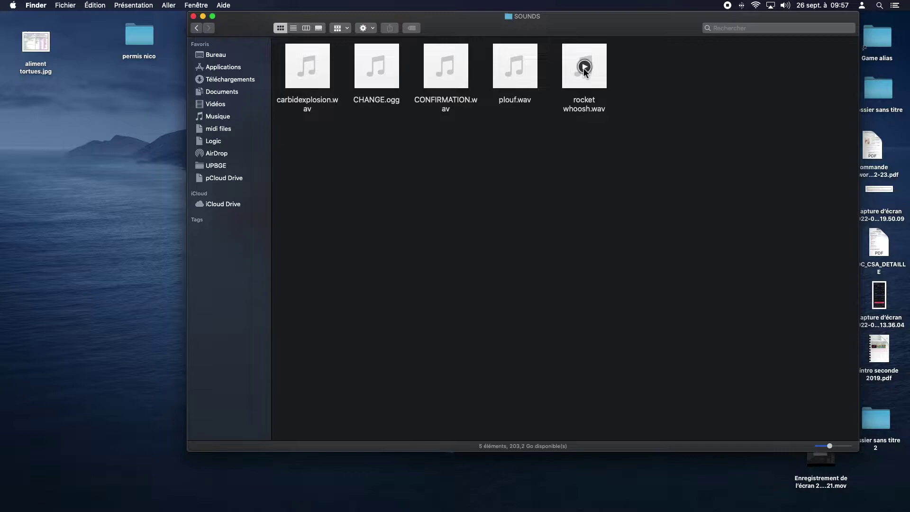
key("XF86AudioRaiseVolume")
left_click(584, 67)
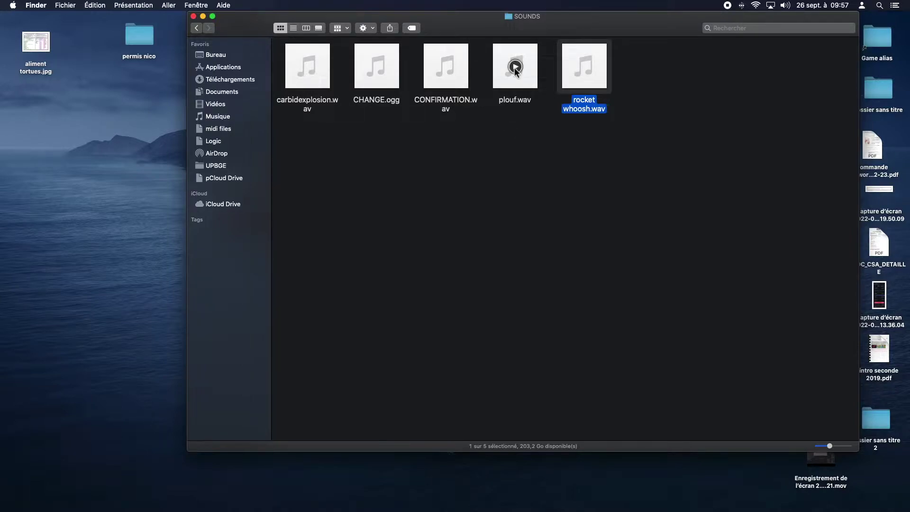
left_click(308, 68)
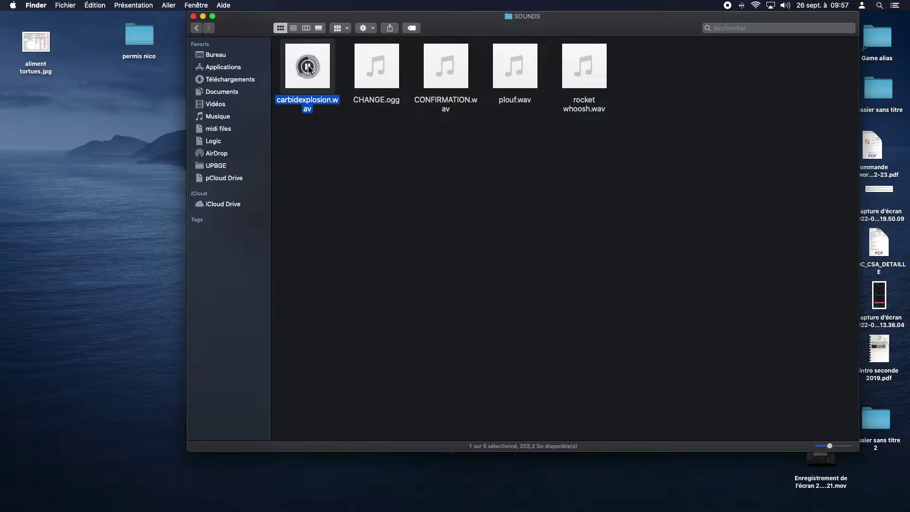
left_click(514, 67)
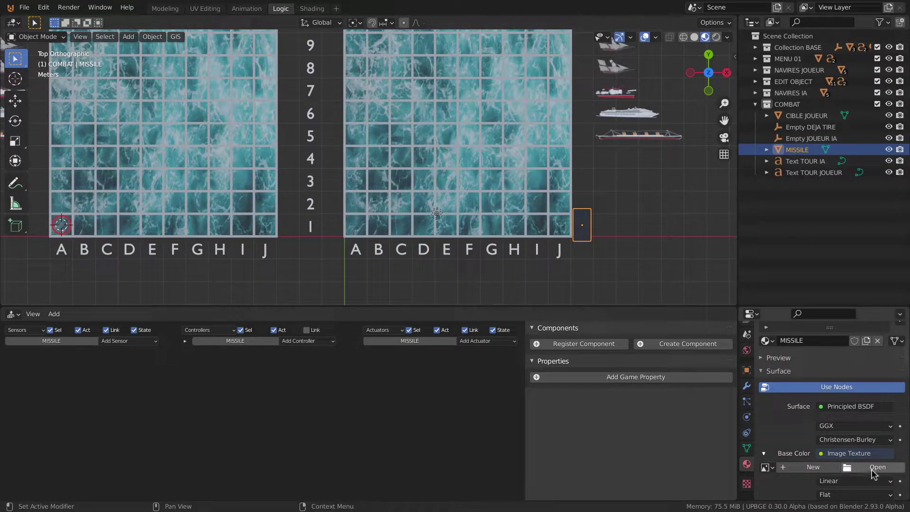
- Load TEXTURES/ROCKET.png as the MISSILE material's base colour image
left_click(877, 467)
double_click(280, 141)
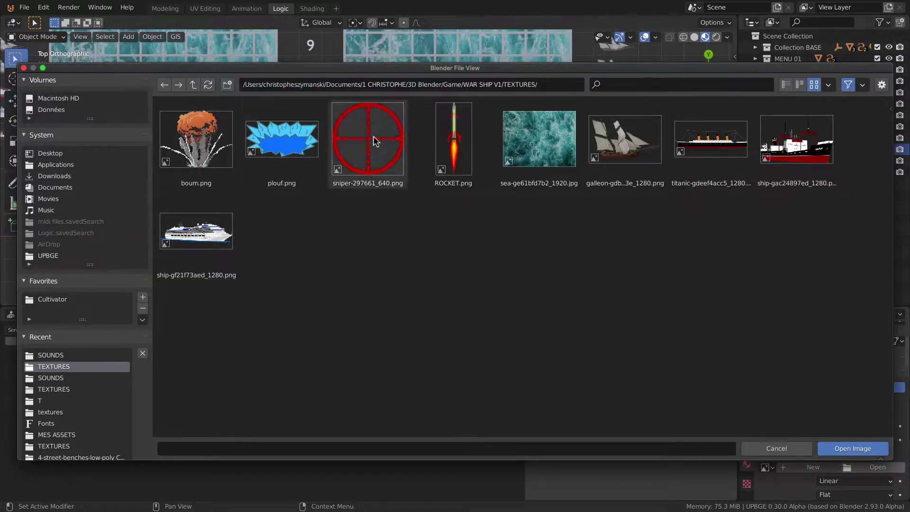
double_click(447, 141)
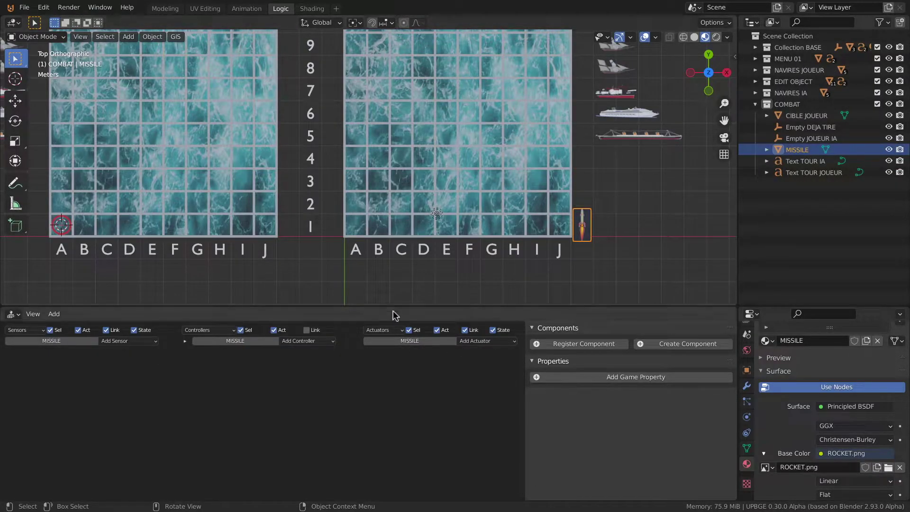
- In the Shading workspace, frame the material nodes and move Material Output further right
left_click(311, 8)
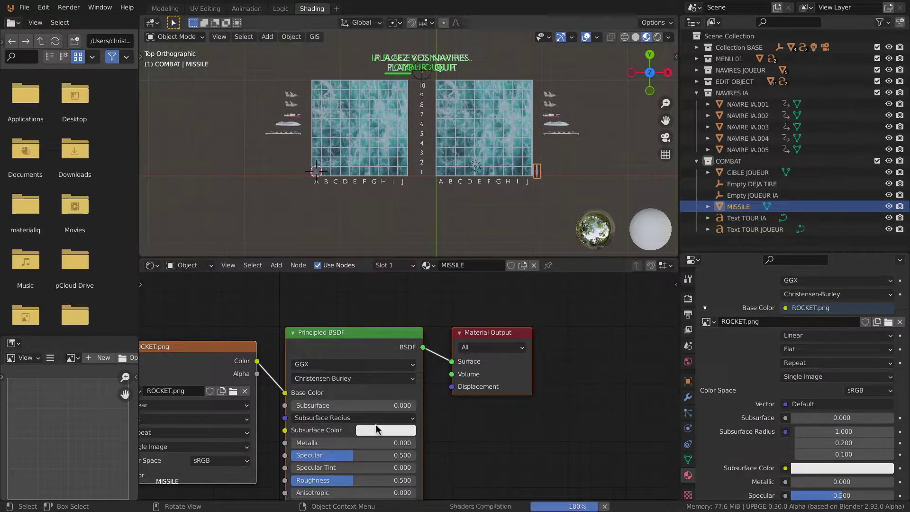
scroll(534, 175, "up", 5)
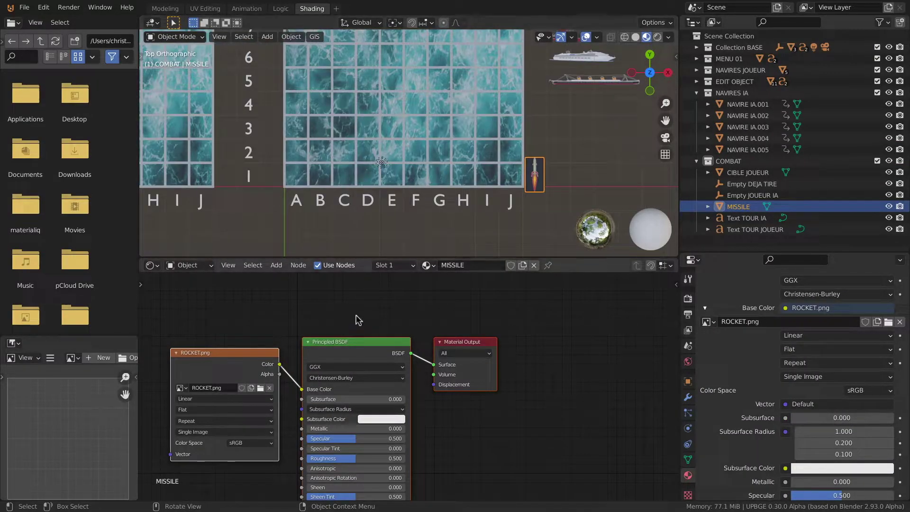
middle_click_drag(367, 315, 431, 308)
left_click_drag(521, 334, 627, 335)
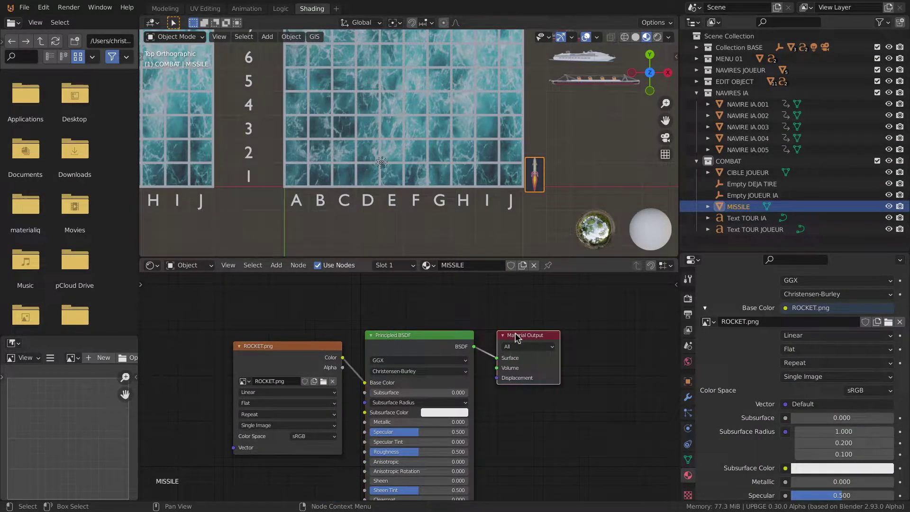
- Insert a Mix Shader node between the Principled BSDF and Material Output
left_click_drag(321, 349, 265, 346)
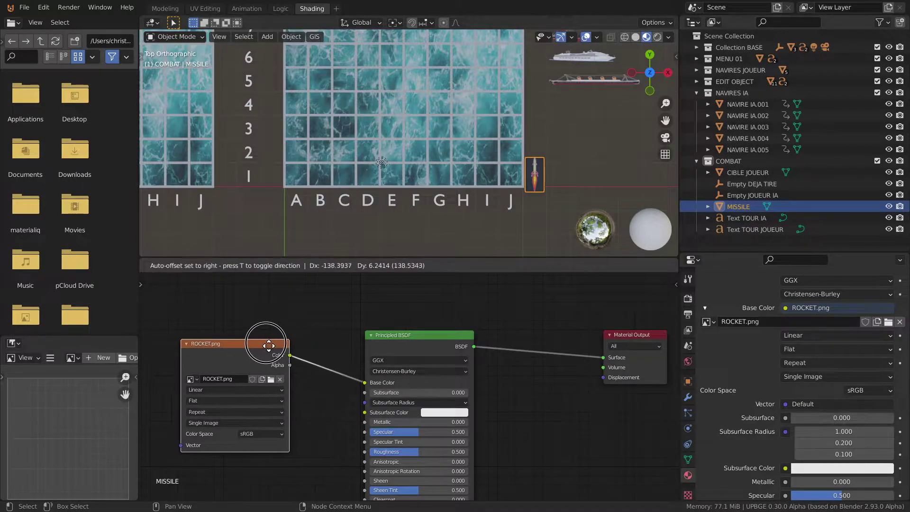
key("shift+a")
left_click(507, 312)
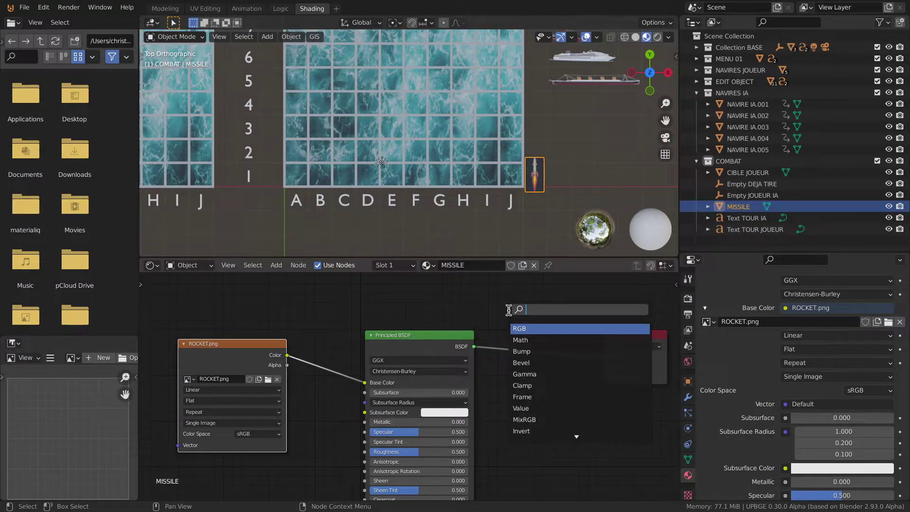
type("mix")
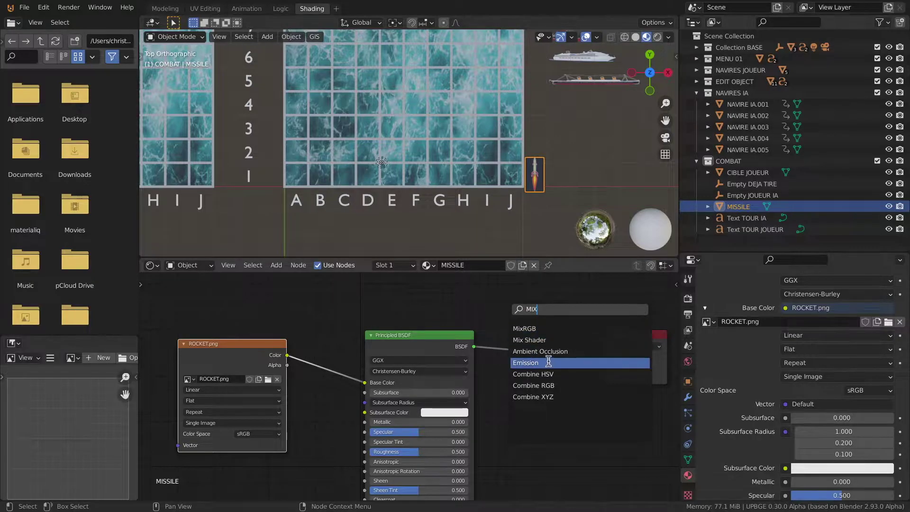
left_click(548, 341)
left_click(553, 355)
- Add a Transparent BSDF into the mix, with ROCKET.png alpha driving the mix factor
key("shift+a")
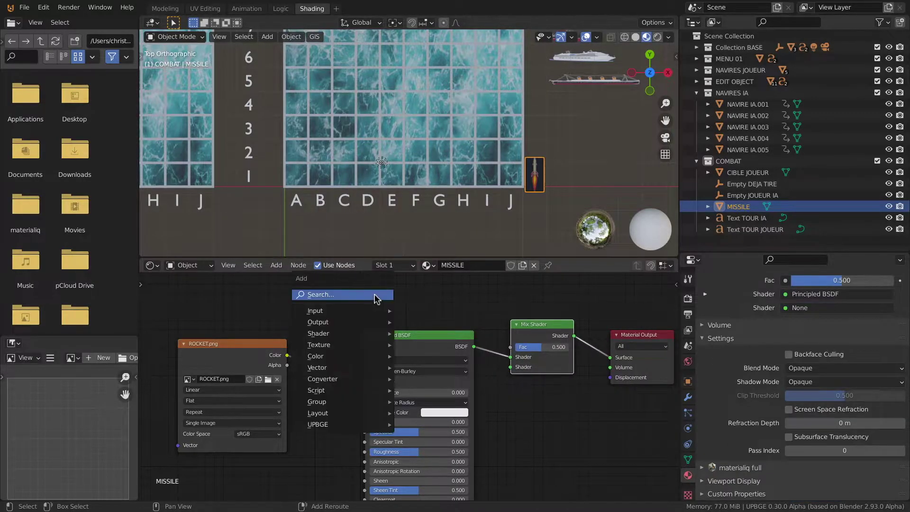
left_click(374, 296)
type("TRAN")
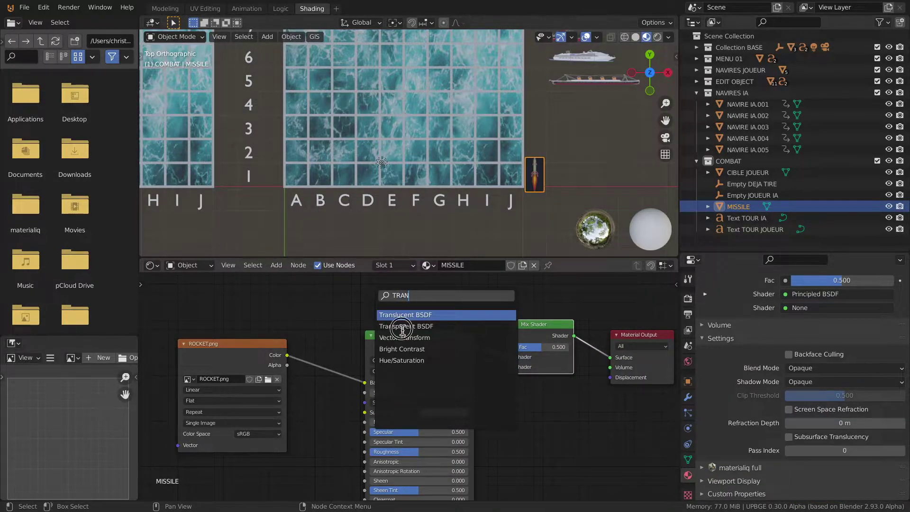
left_click(378, 326)
left_click(398, 306)
left_click_drag(510, 357, 510, 366)
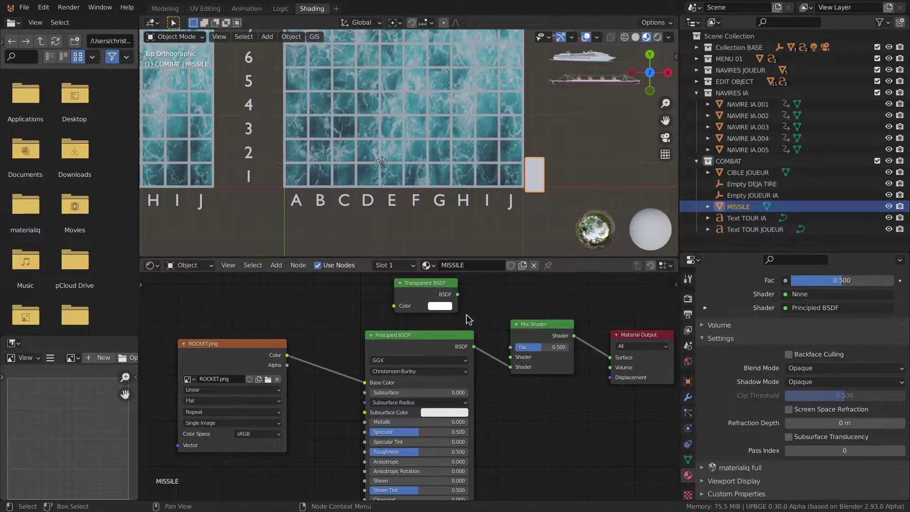
left_click_drag(457, 294, 511, 357)
left_click_drag(287, 365, 510, 347)
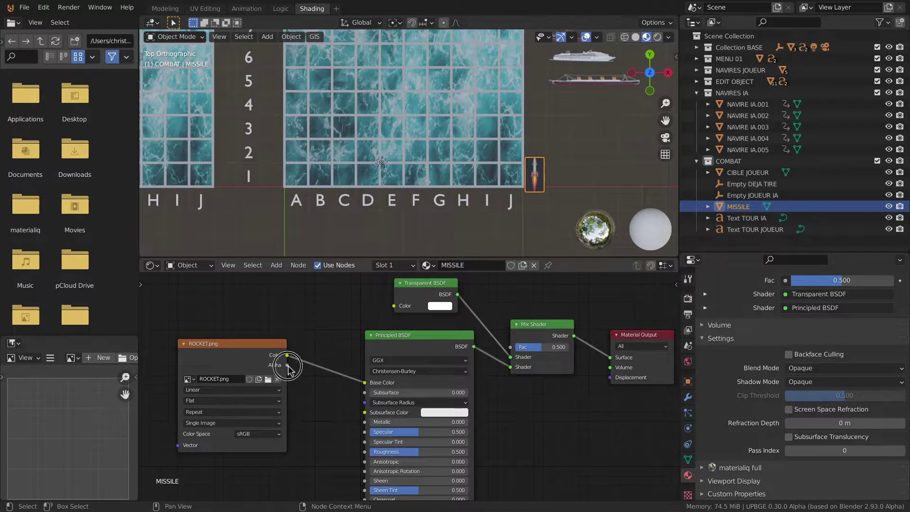
- Save the WAR SHIP V1 project and set the material blend mode to Alpha Blend
key("ctrl+s")
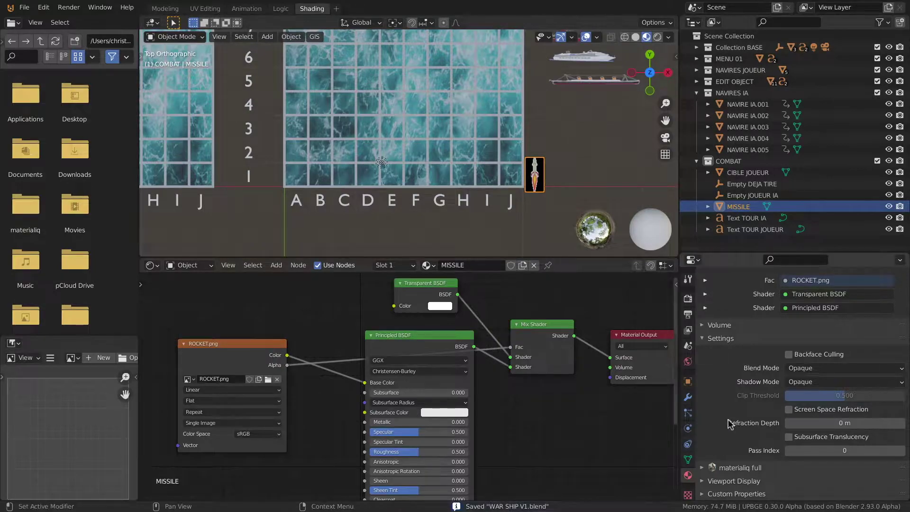
left_click(823, 368)
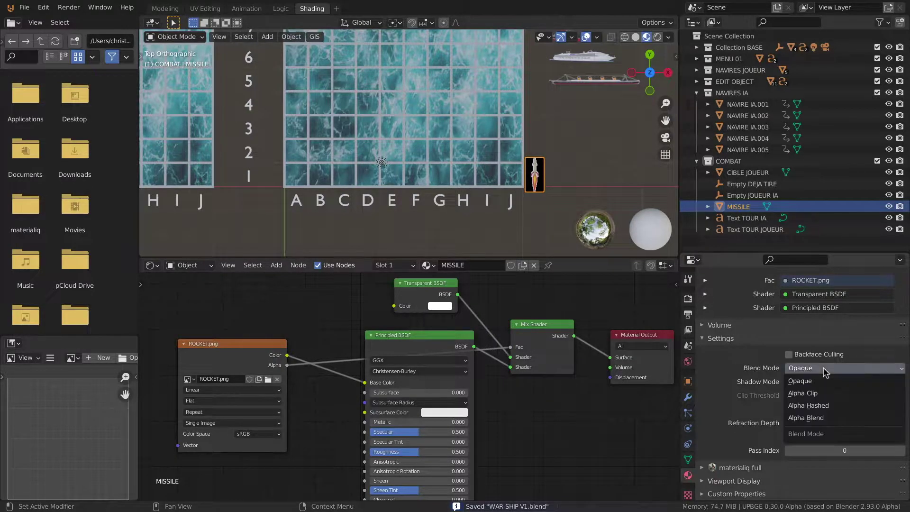
left_click(824, 418)
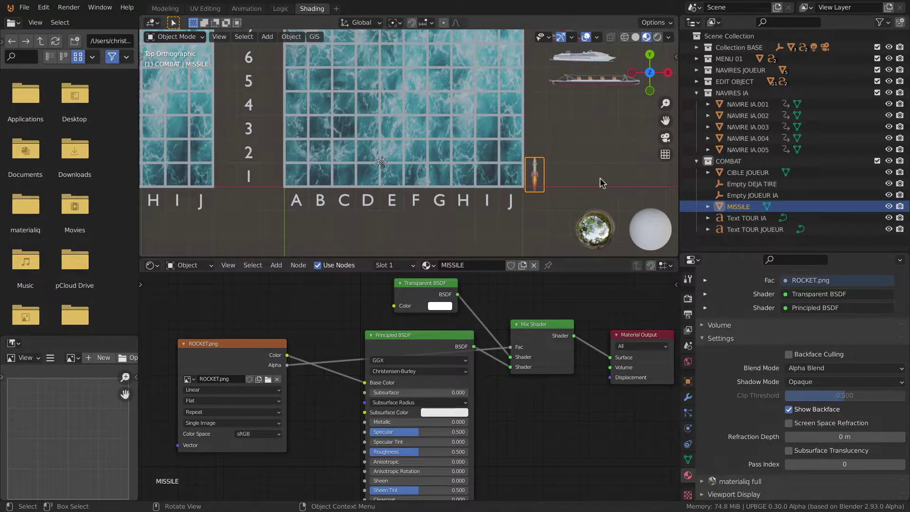
key("ctrl+Page_Up")
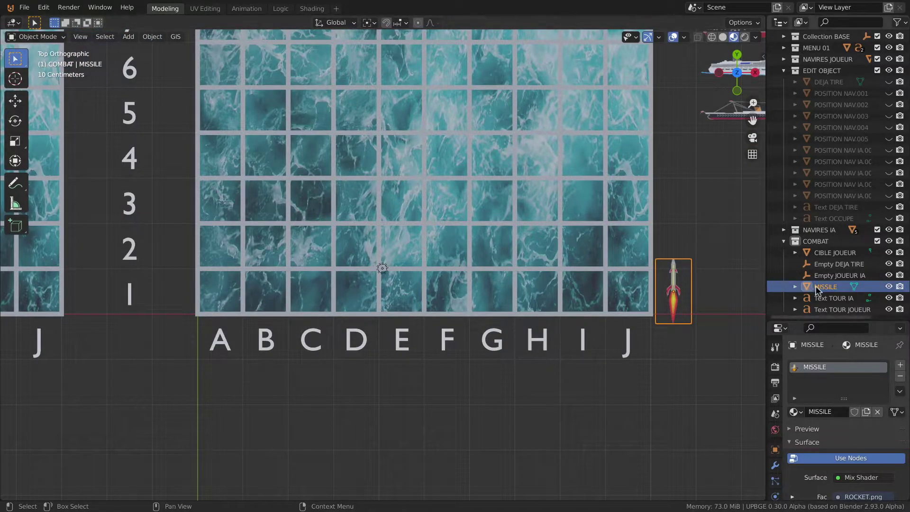
- Rename both the missile object and its material to MISSILE JOUEUR
double_click(832, 290)
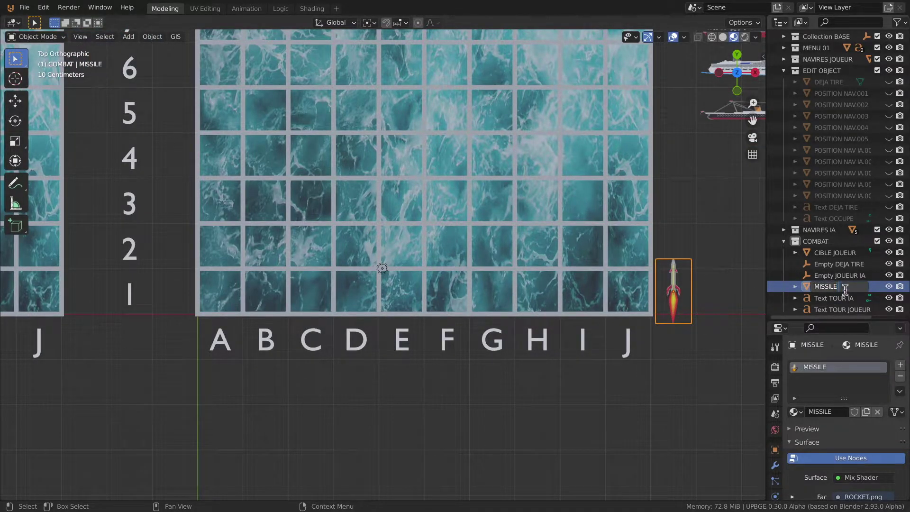
type("JOUEUR")
key("Return")
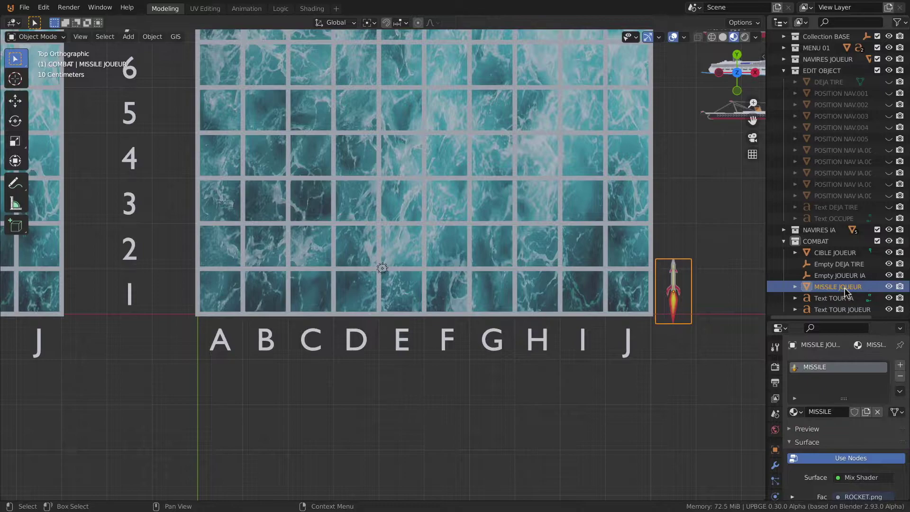
scroll(642, 304, "down", 1)
scroll(642, 305, "down", 2)
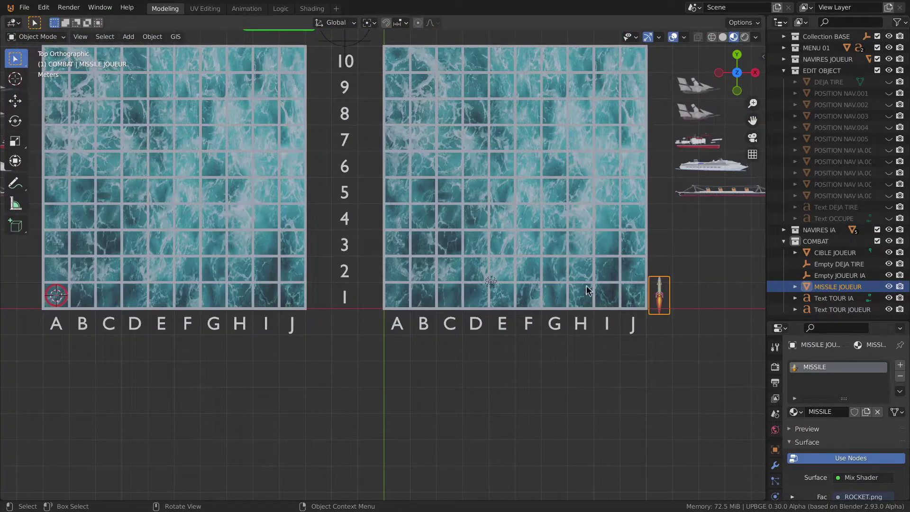
double_click(826, 367)
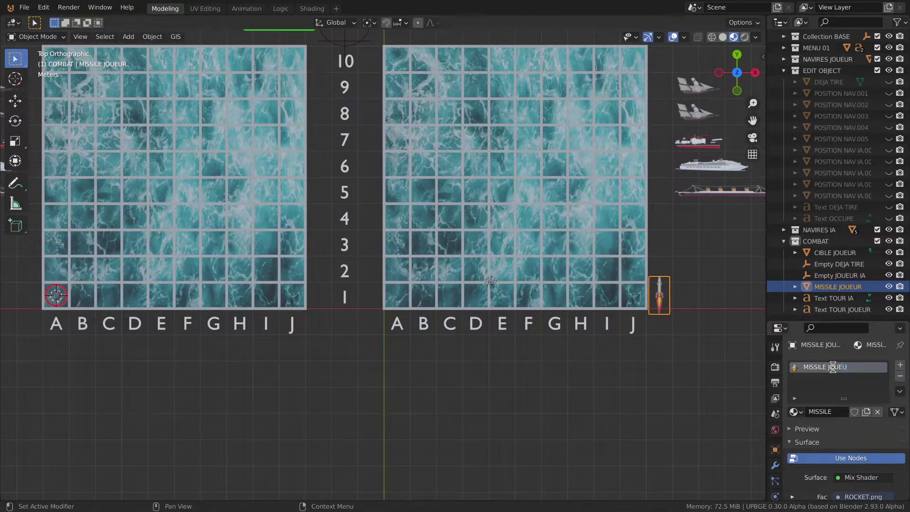
type("JOUEUR")
key("Return")
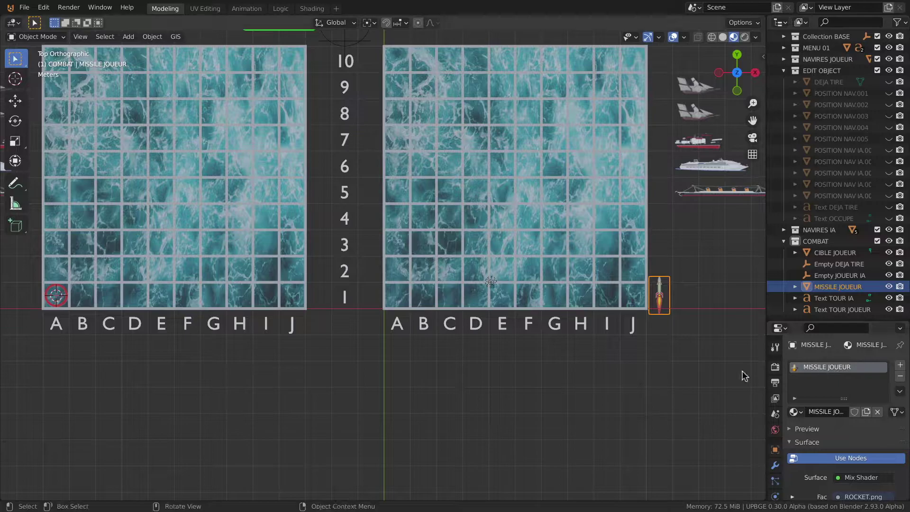
scroll(557, 326, "down", 3)
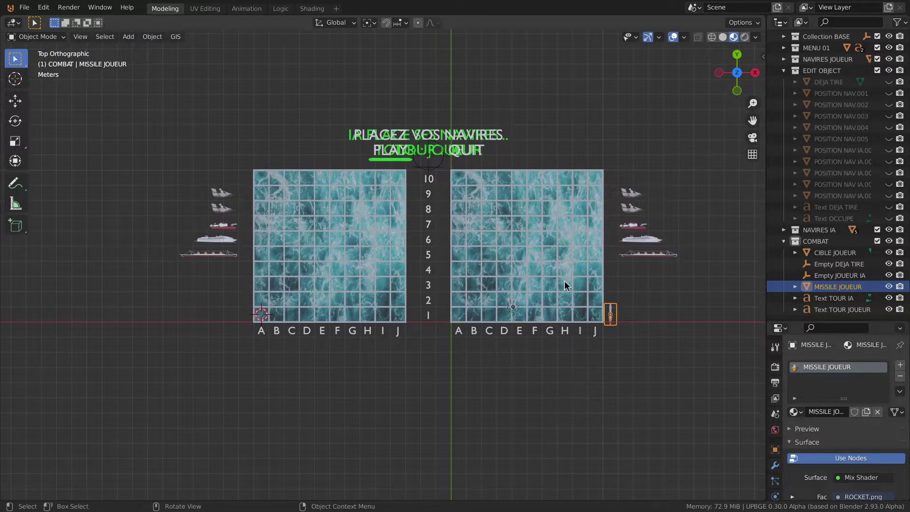
left_click(280, 8)
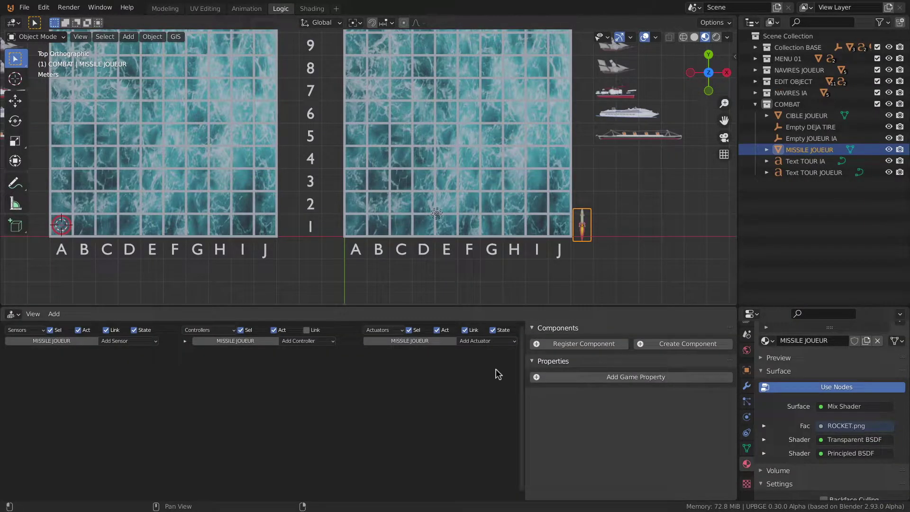
- Give MISSILE JOUEUR a linked Always sensor, And controller and Visibility actuator that hides it
left_click_drag(526, 376, 687, 377)
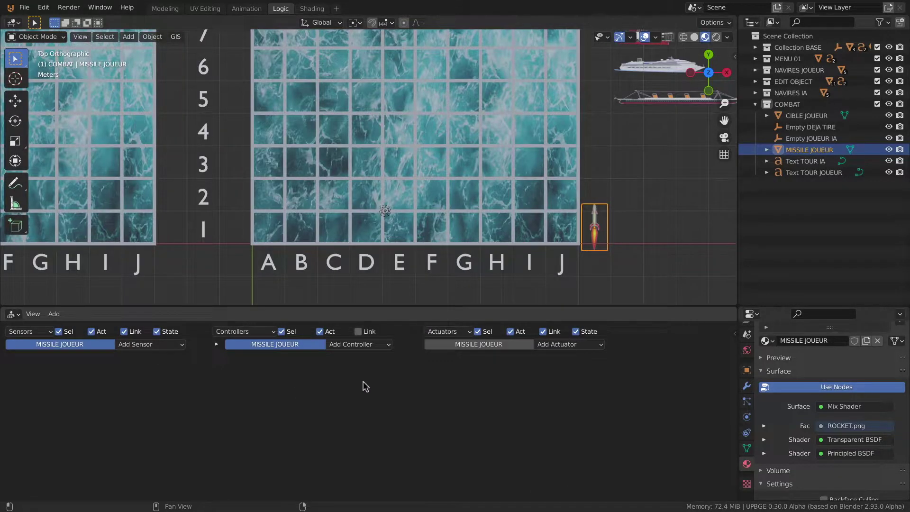
left_click(171, 347)
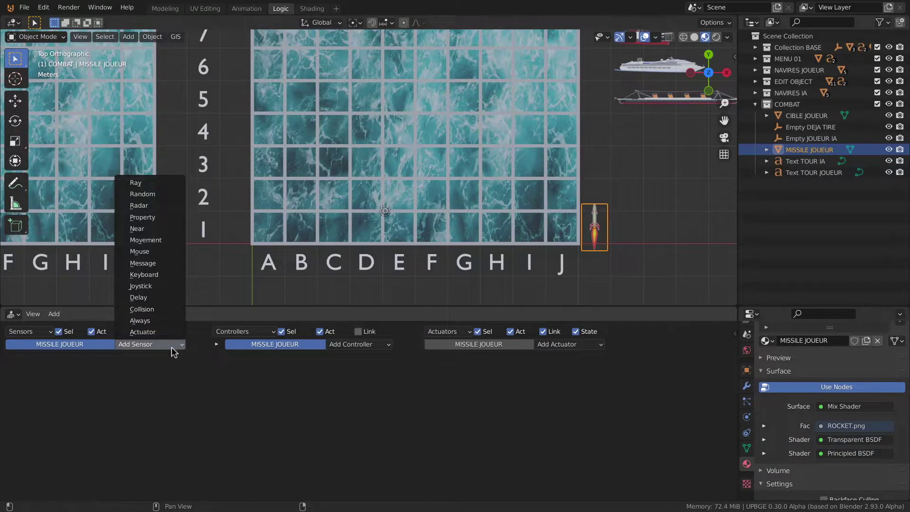
left_click(140, 320)
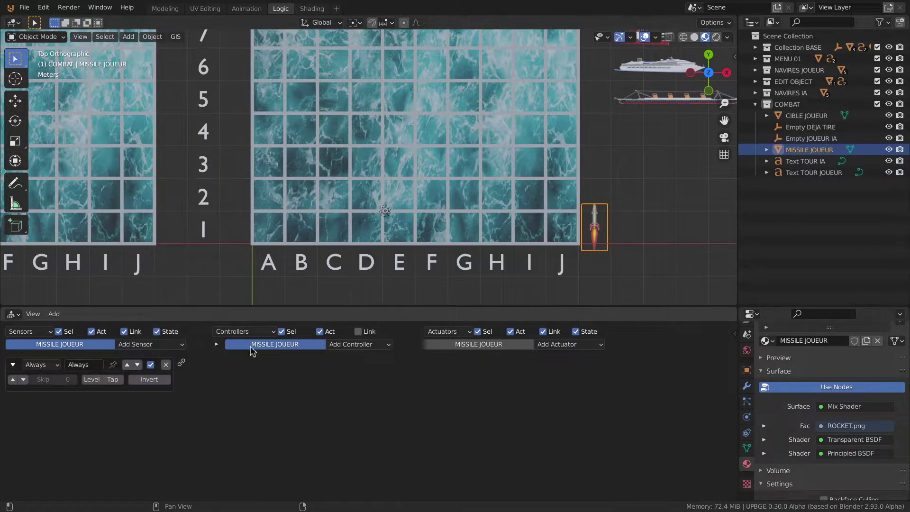
left_click(367, 345)
left_click(372, 356)
left_click_drag(181, 363, 217, 362)
left_click(559, 346)
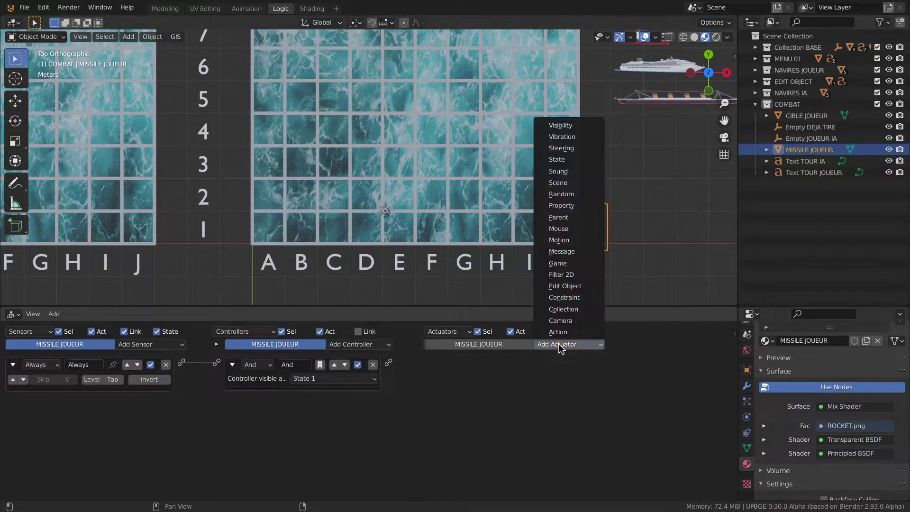
left_click(569, 125)
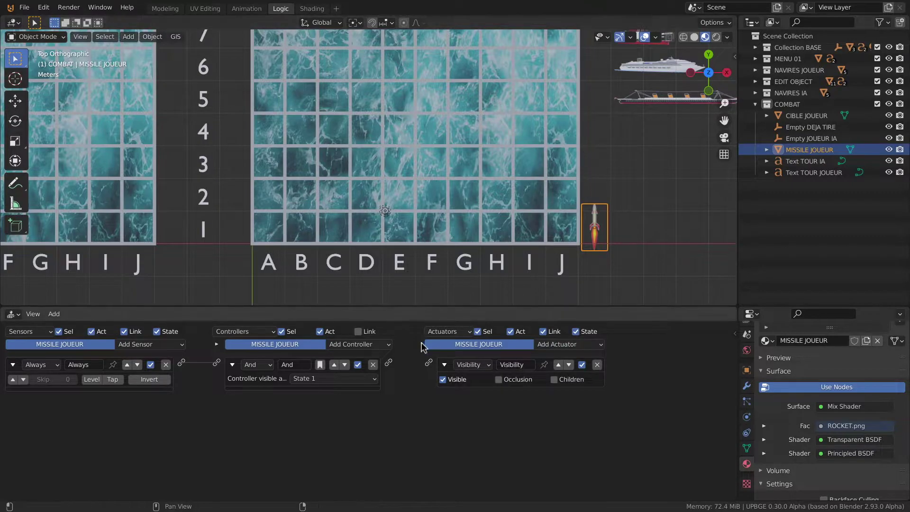
left_click_drag(388, 362, 429, 363)
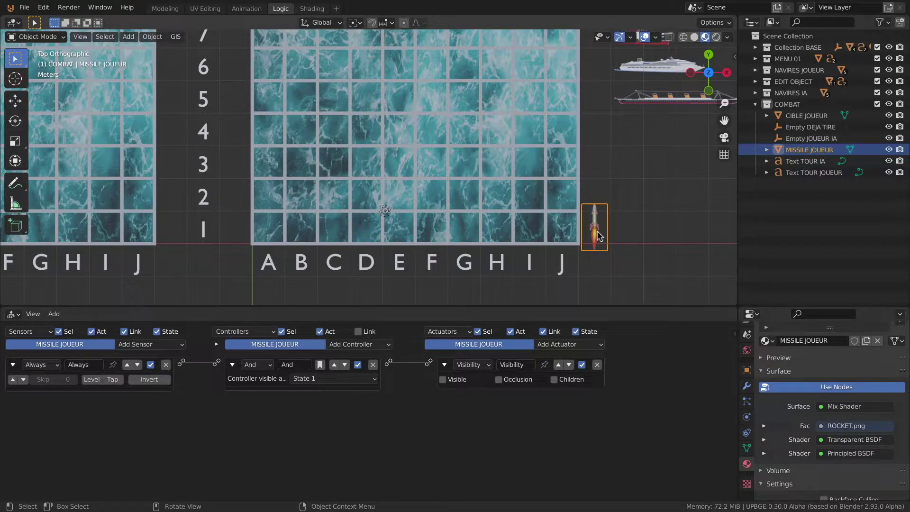
left_click(242, 8)
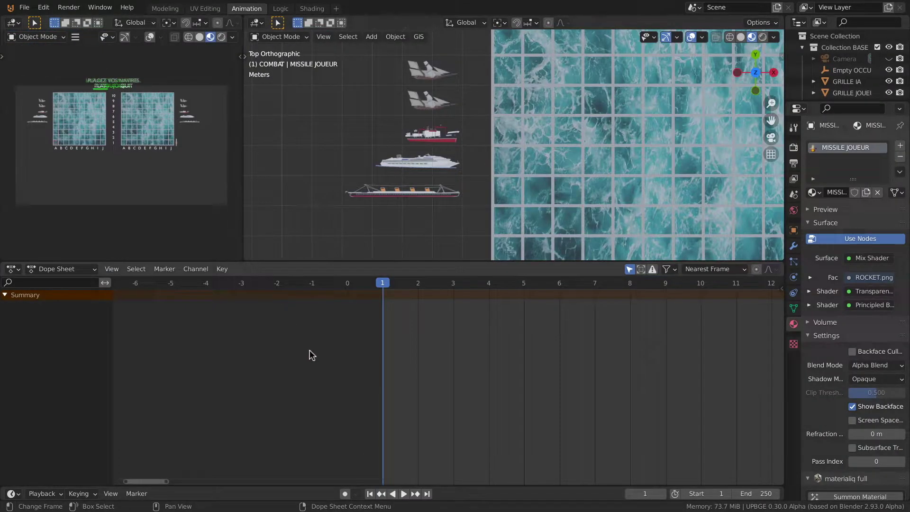
- Keyframe the missile's location at frame 1 and name the action MISSILE JOUEUR INIT
scroll(527, 197, "up", 4)
scroll(538, 211, "up", 3)
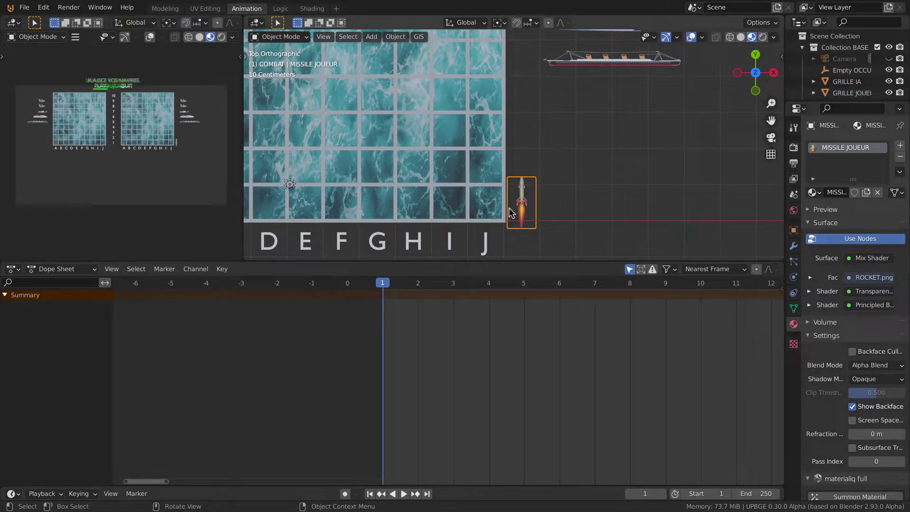
key("i")
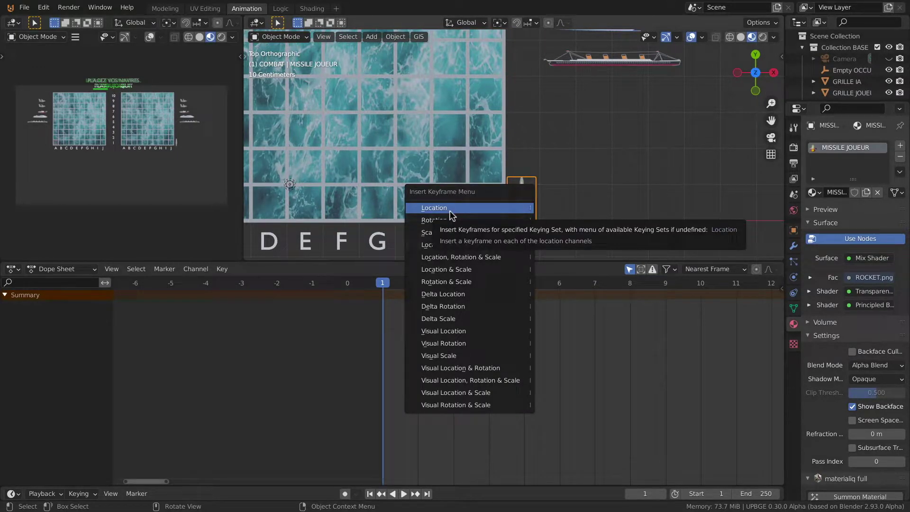
left_click(449, 210)
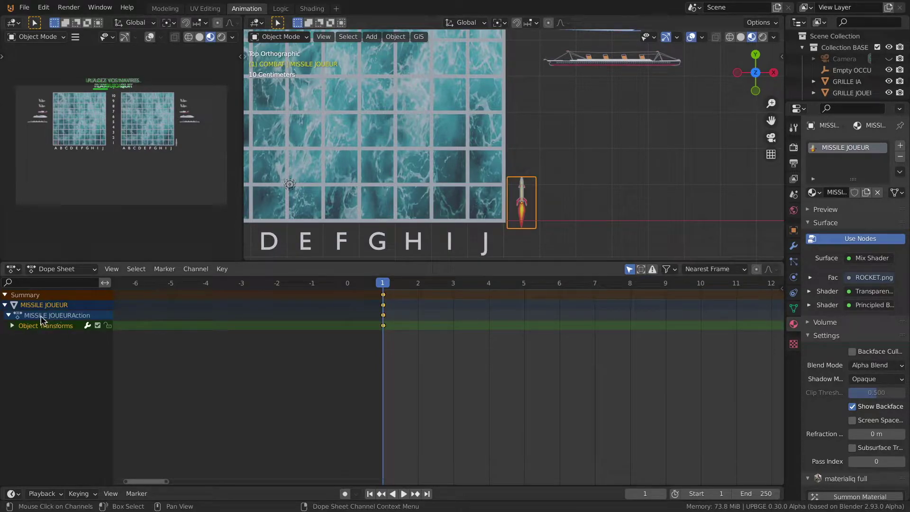
left_click(59, 316)
double_click(99, 315)
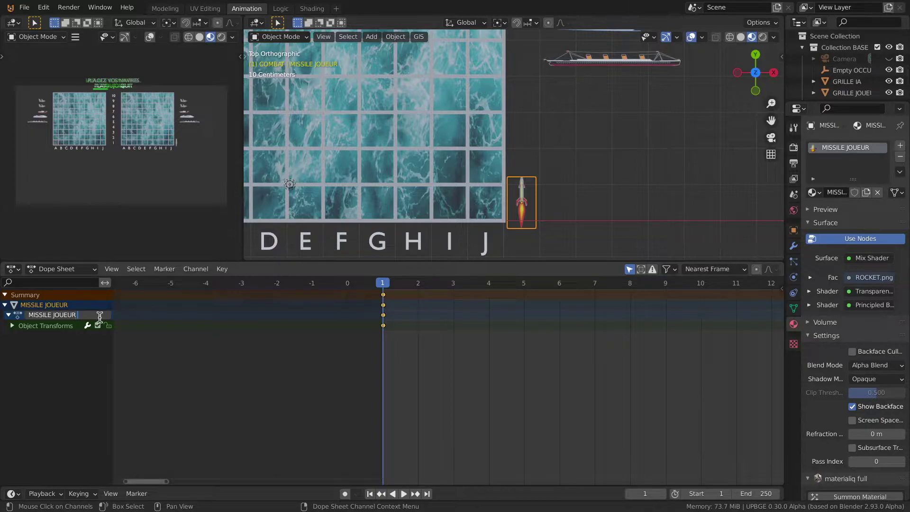
type("INIT")
key("Return")
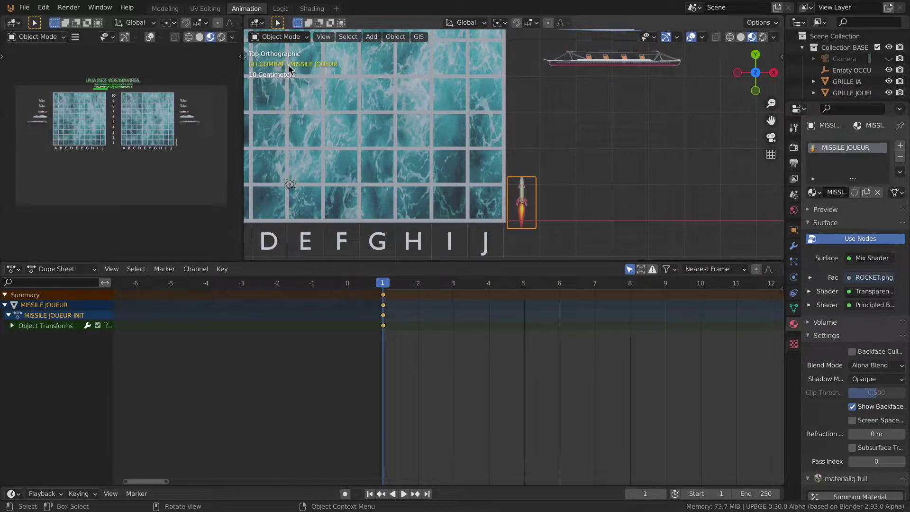
left_click(280, 9)
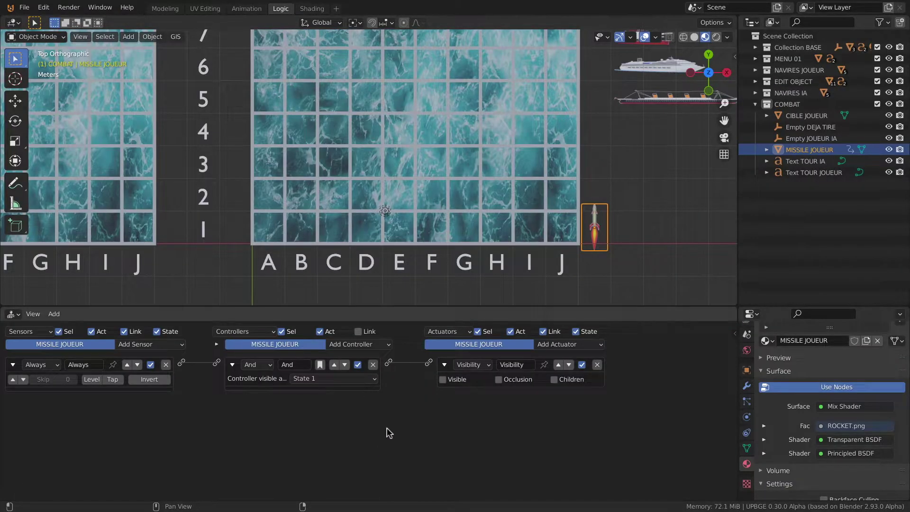
- Add an Action actuator playing MISSILE JOUEUR INIT from start frame 1, linked from the And controller
left_click(568, 349)
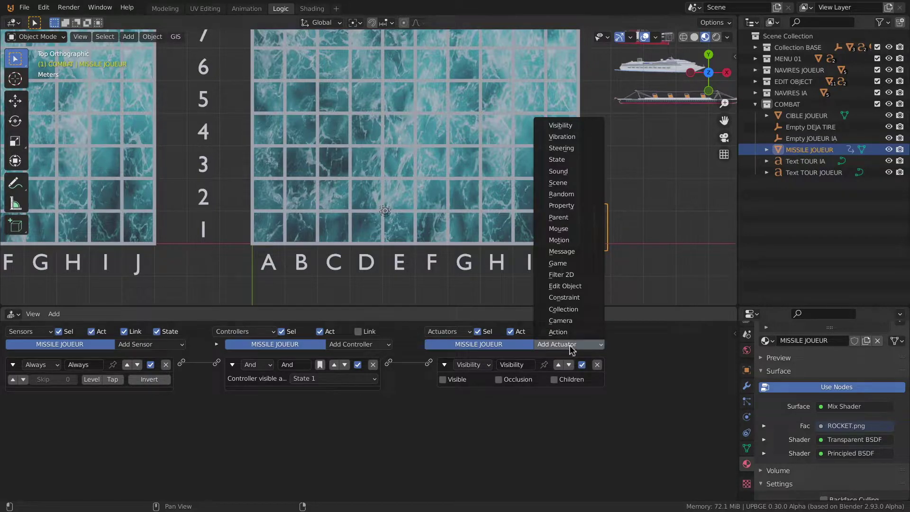
left_click(557, 331)
left_click(464, 427)
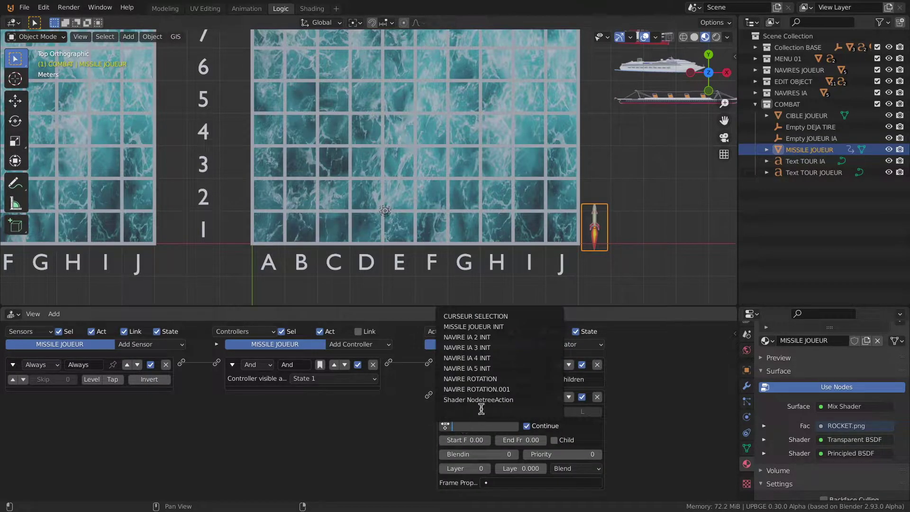
left_click(471, 327)
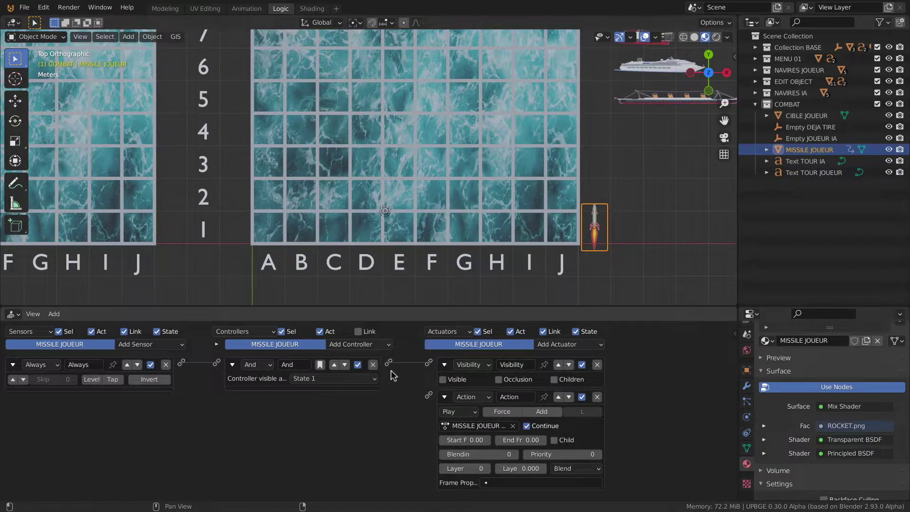
left_click_drag(388, 362, 429, 394)
left_click(487, 440)
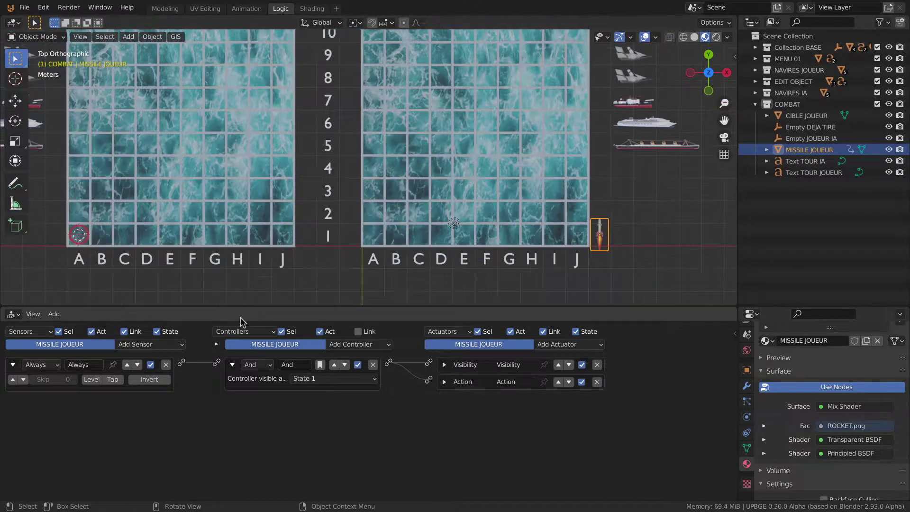
left_click(216, 344)
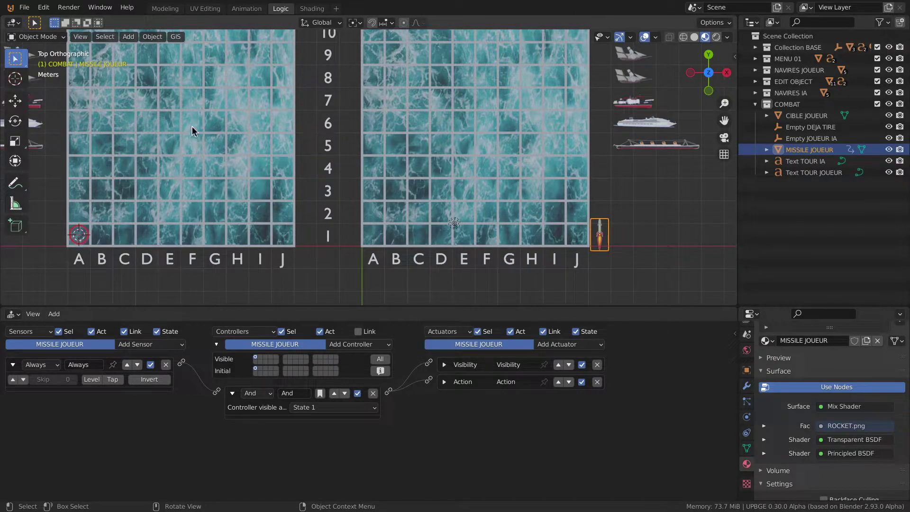
- Select CIBLE JOUEUR with the missile and bring up CIBLE JOUEUR's state 3 logic in an enlarged editor
left_click(78, 234)
left_click(600, 235, "shift")
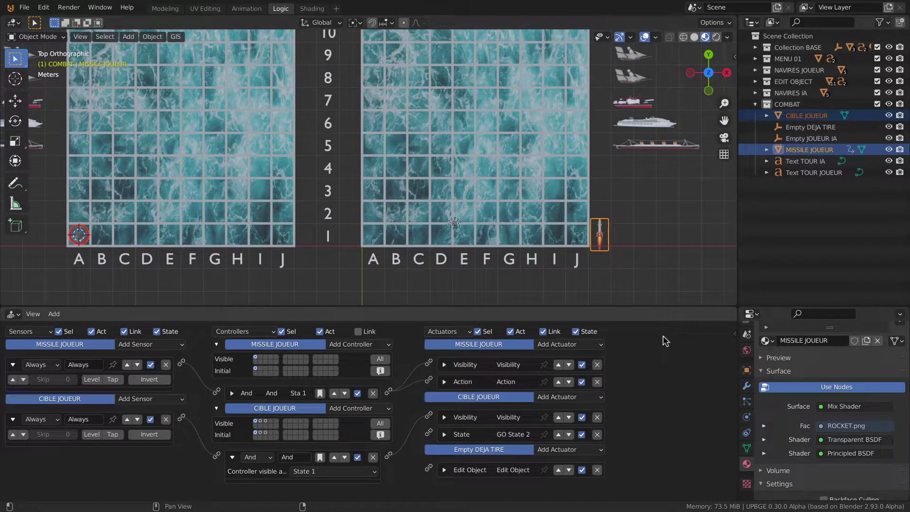
left_click_drag(309, 308, 310, 218)
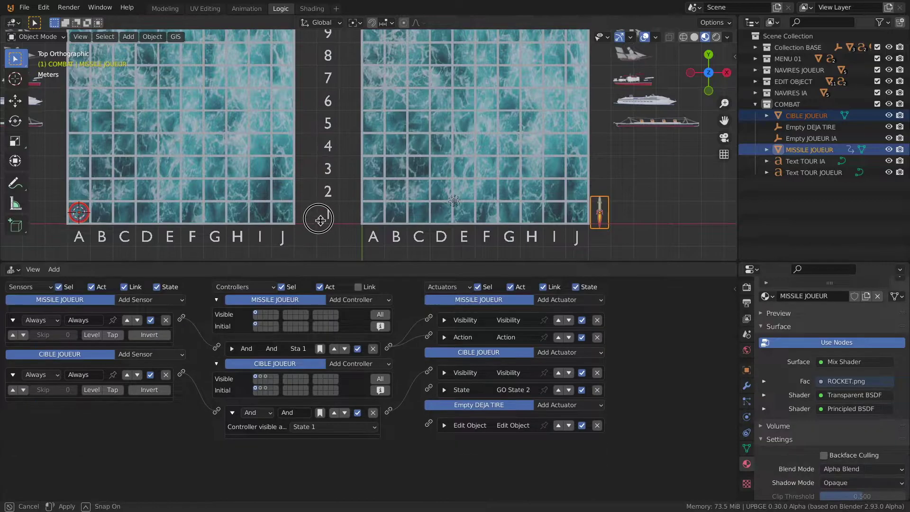
left_click(267, 331)
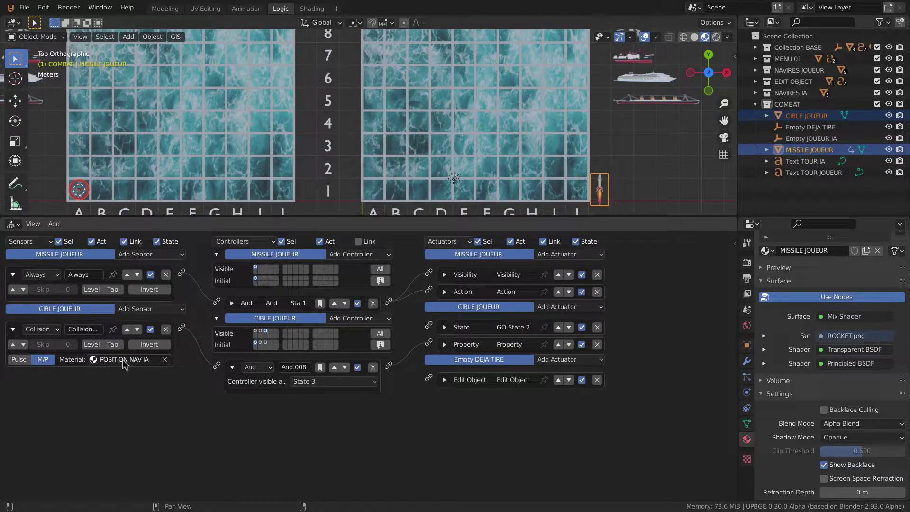
left_click(444, 344)
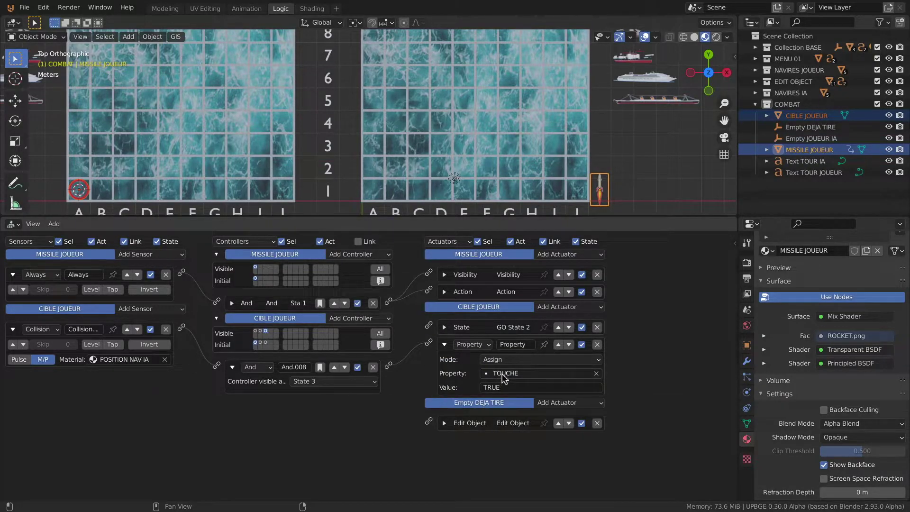
left_click(443, 344)
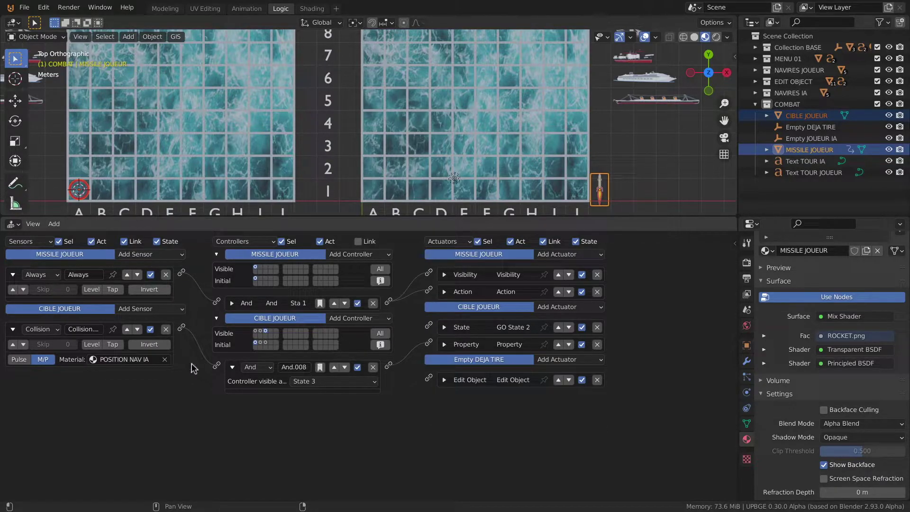
- Add a Delay sensor set to 10 and wire it to a new And.009 controller
left_click(158, 310)
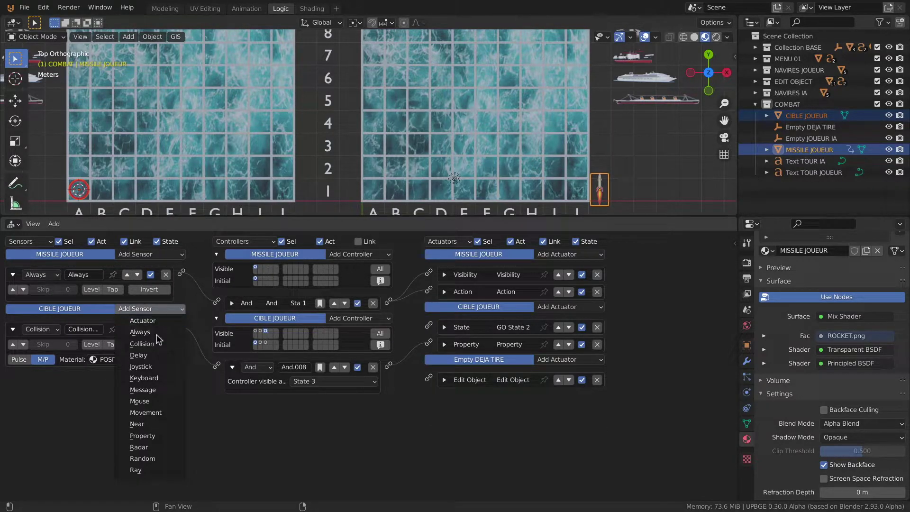
left_click(162, 363)
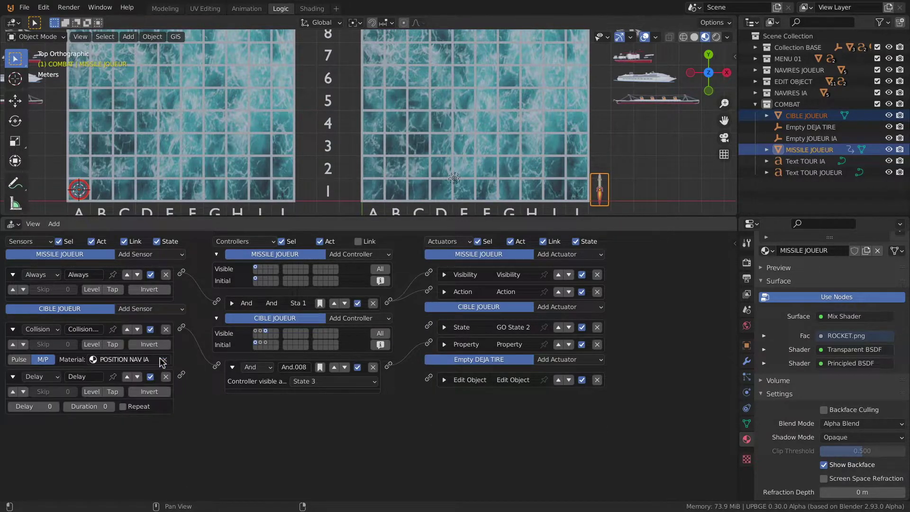
left_click(38, 406)
type("10")
key("Return")
left_click(359, 313)
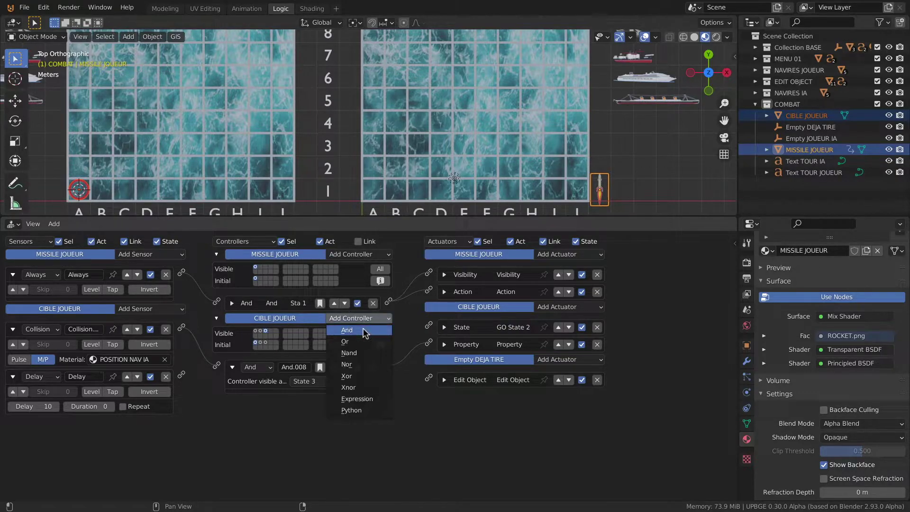
left_click(361, 326)
left_click_drag(181, 375, 217, 402)
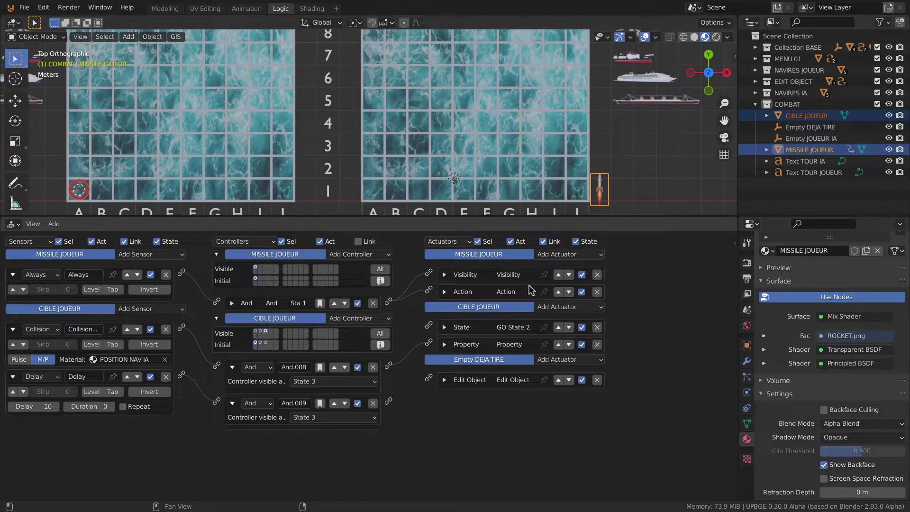
- Add a Set State actuator to MISSILE JOUEUR, linked from And.009, and pick its target state
left_click(566, 257)
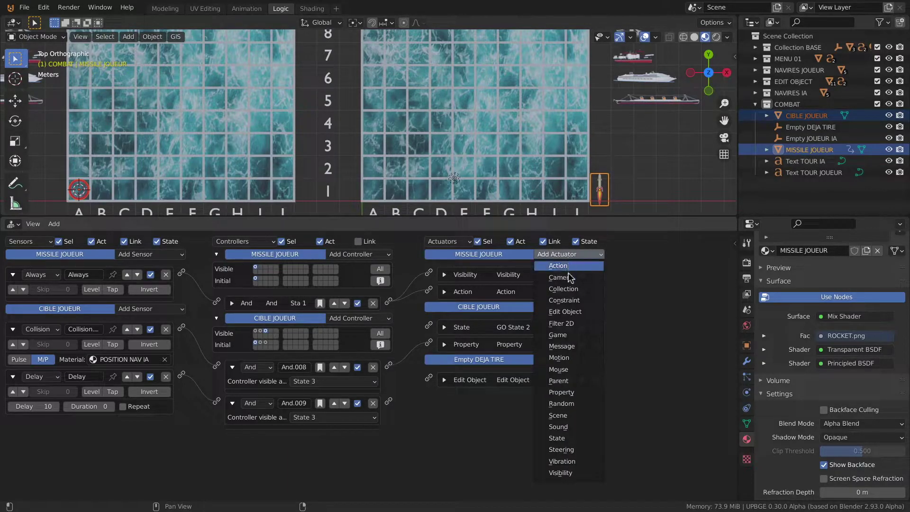
left_click(564, 439)
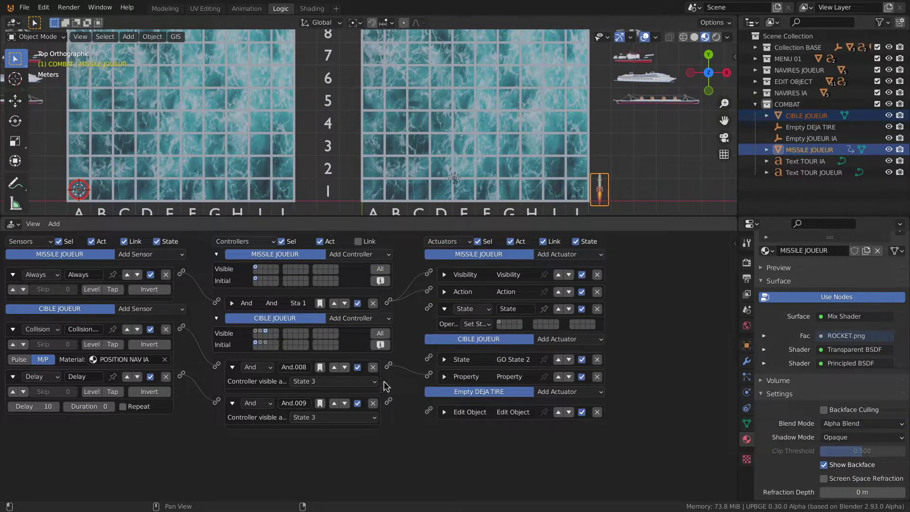
left_click_drag(388, 400, 430, 309)
left_click(504, 321)
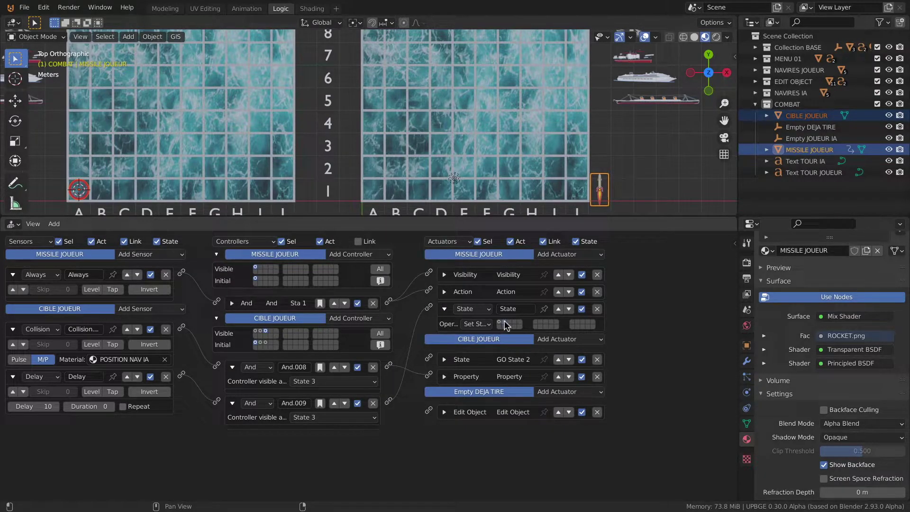
- Show the state 2 logic and leave only MISSILE JOUEUR selected
left_click(261, 270)
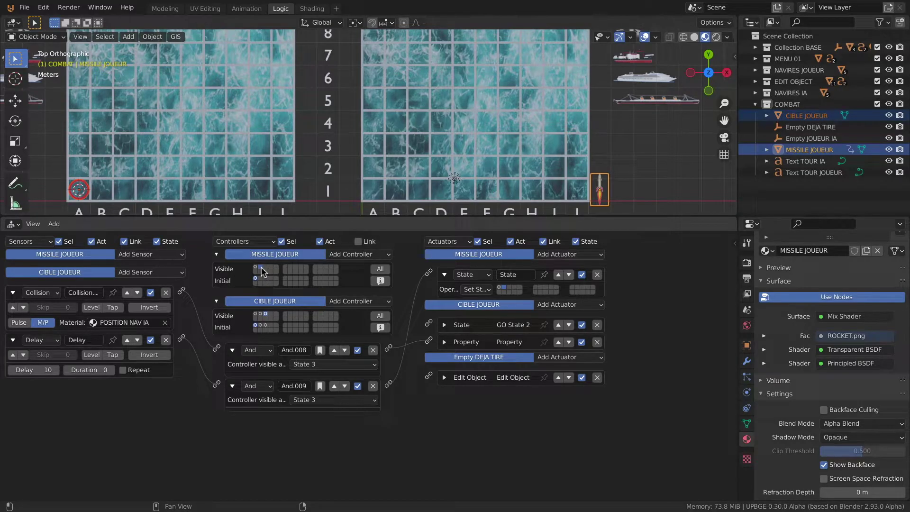
left_click(605, 179)
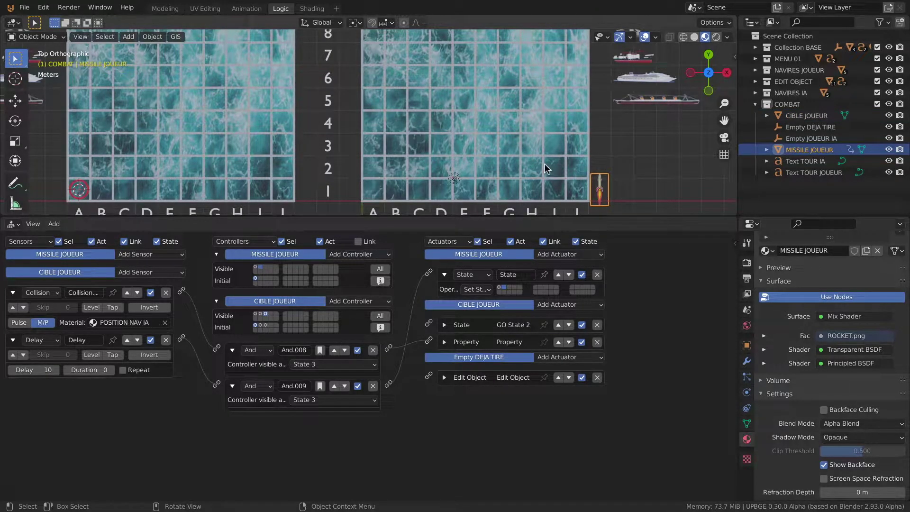
left_click(545, 168)
left_click(604, 186)
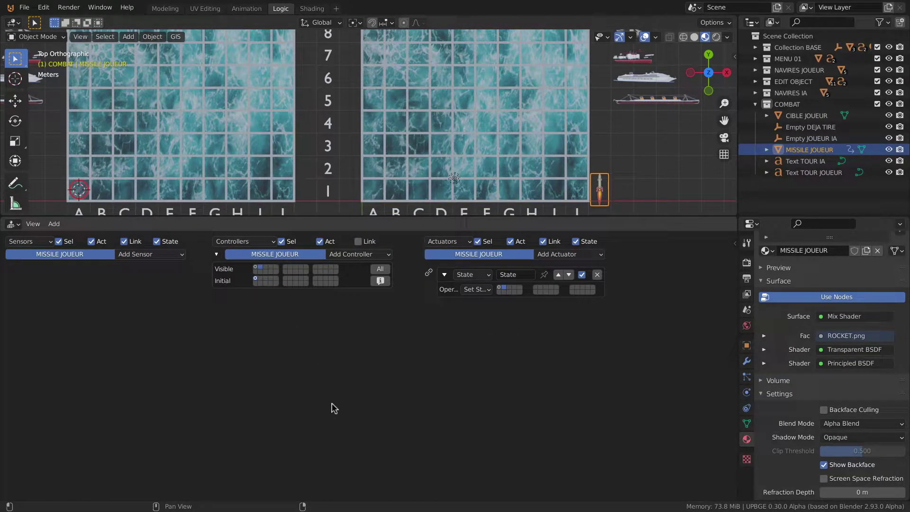
- Tidy the editors and add an Always.001 sensor, leaving the missile's position and rotation unchanged
left_click(443, 274)
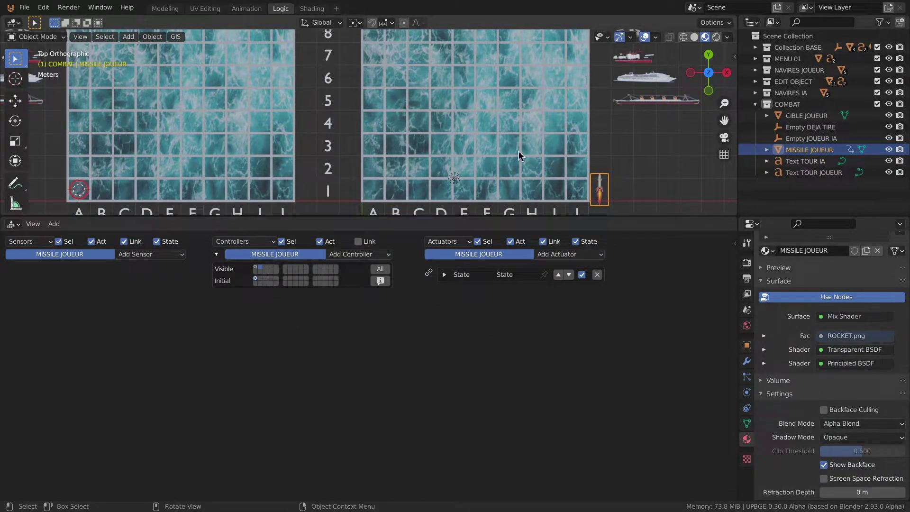
scroll(521, 159, "down", 1)
left_click_drag(499, 218, 502, 320)
key("g")
key("y")
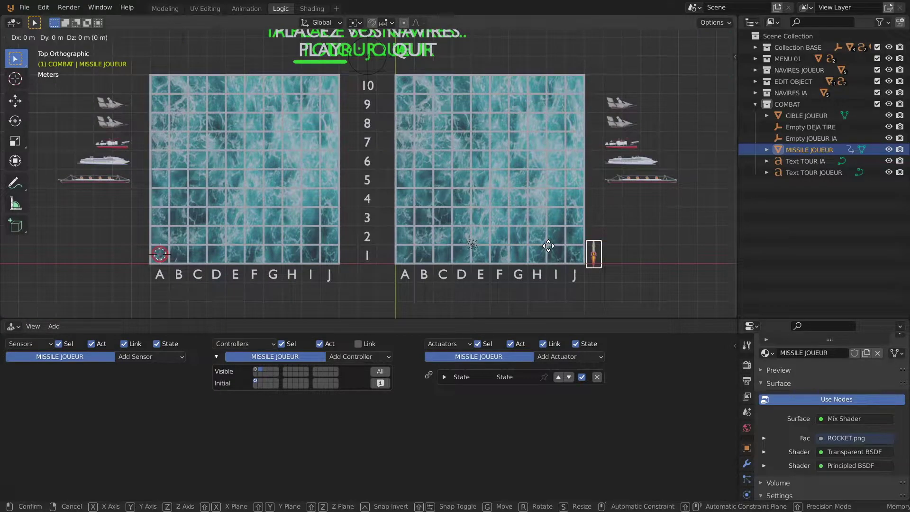
right_click(548, 235)
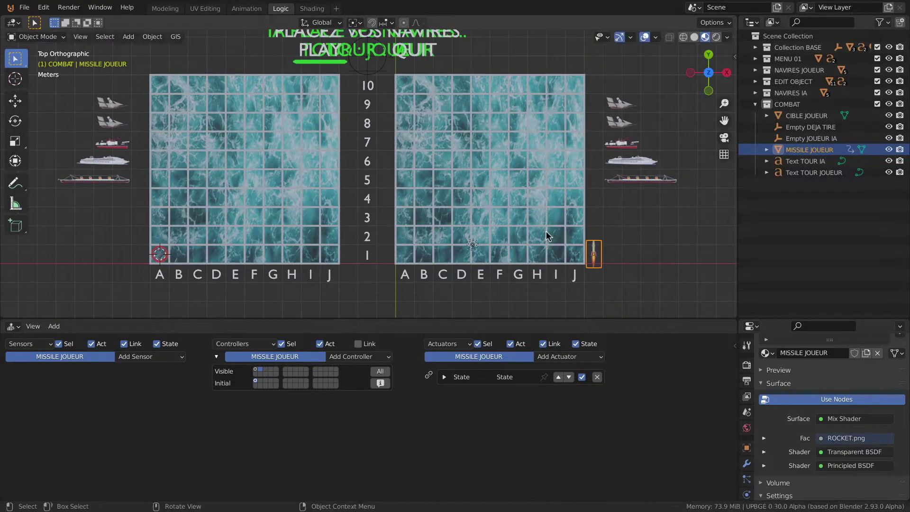
key("r")
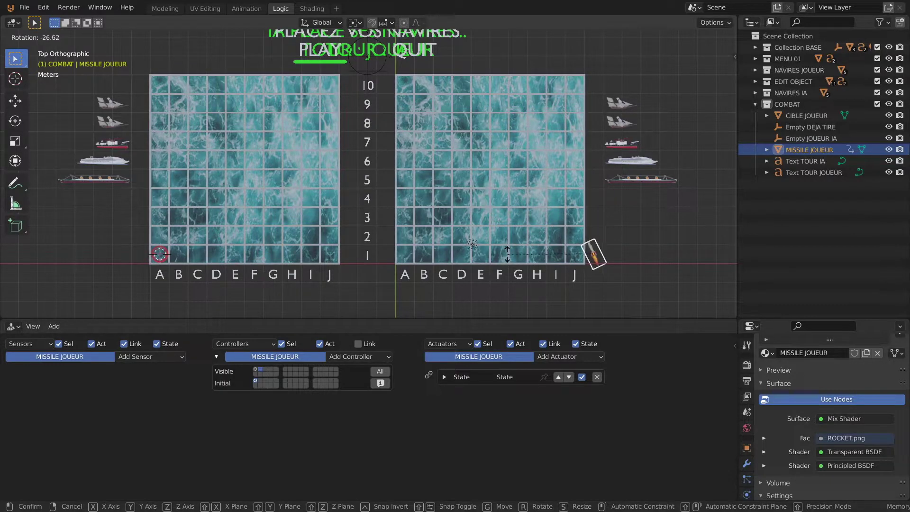
right_click(505, 256)
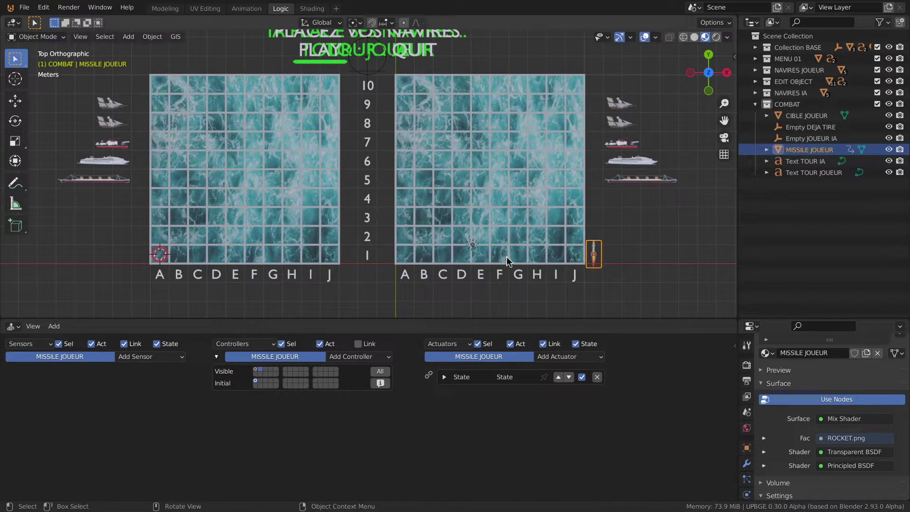
left_click(170, 356)
left_click(157, 333)
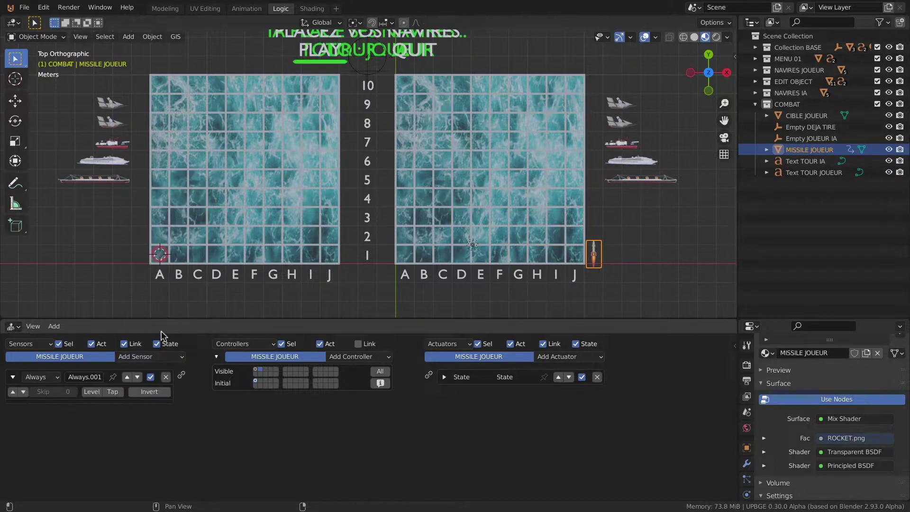
- Chain Always.001 to a new And.001 controller and a new Motion actuator
left_click(360, 356)
left_click(350, 368)
left_click_drag(181, 374, 216, 404)
left_click(559, 359)
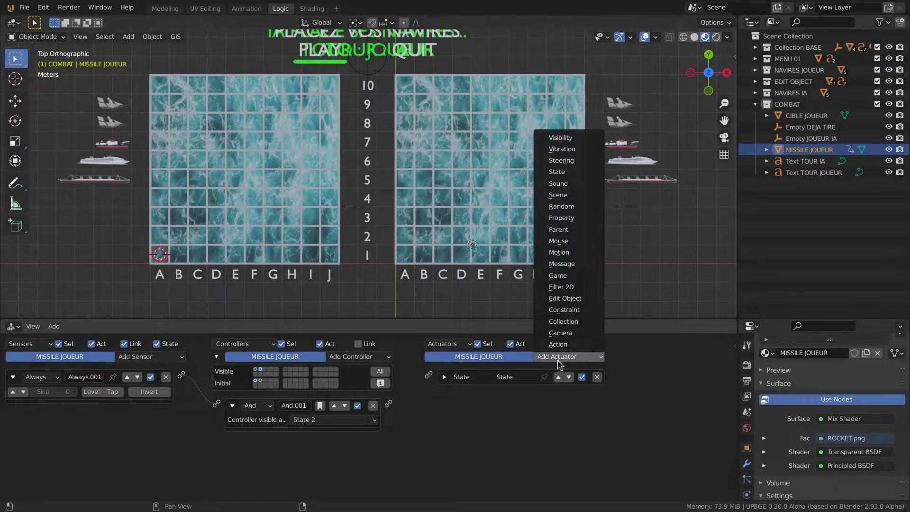
left_click(561, 252)
left_click_drag(392, 404, 428, 392)
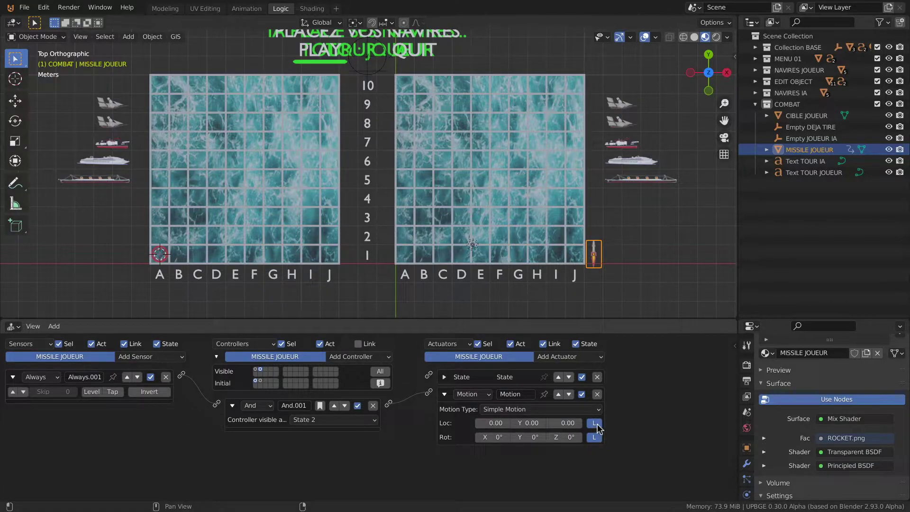
- Set the Motion actuator to Loc Y 0.30 and Rot Z 1.8°, then start the game
left_click(541, 423)
left_click(541, 423)
left_click(541, 422)
left_click_drag(578, 437, 580, 437)
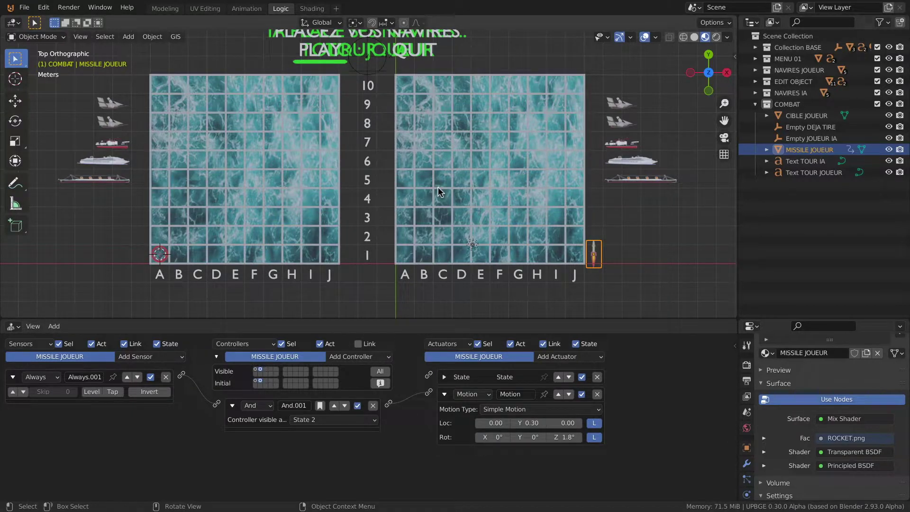
key("p")
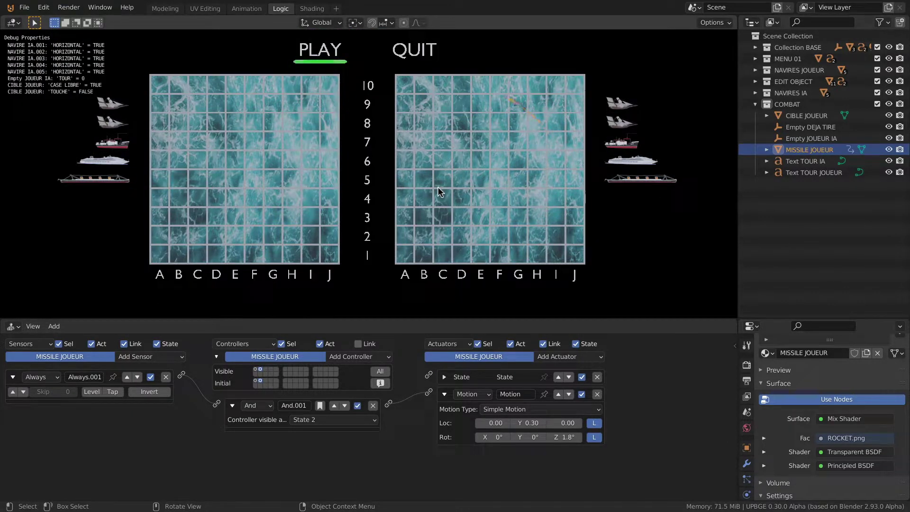
- Test-run the game, change the Motion Rot Z to 2°, and test again
key("Escape")
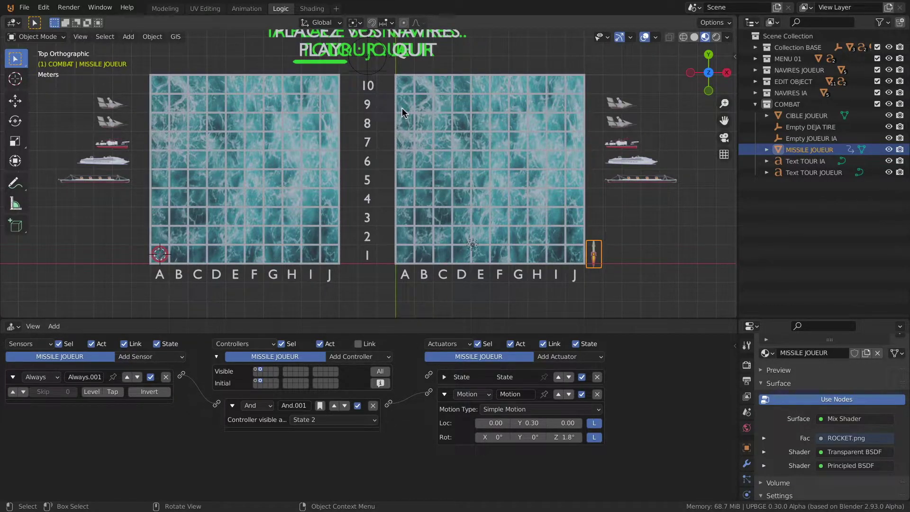
key("p")
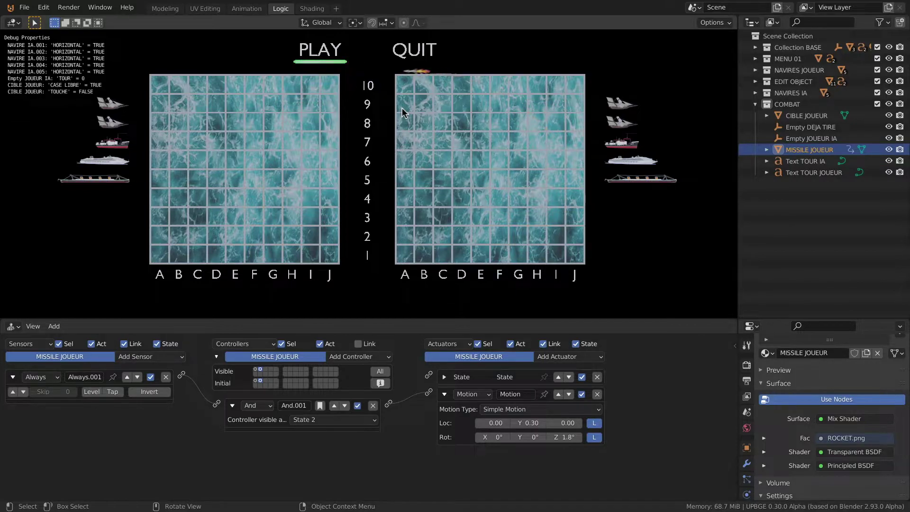
key("Escape")
left_click(578, 439)
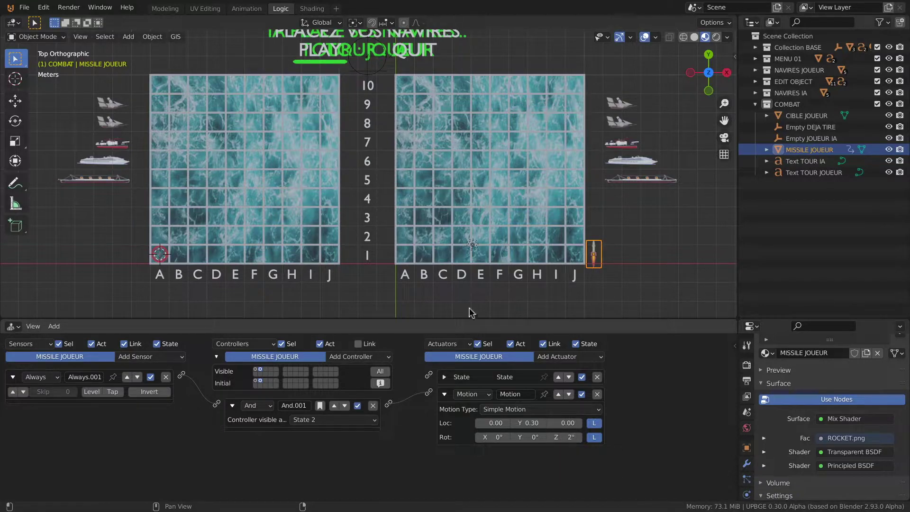
key("p")
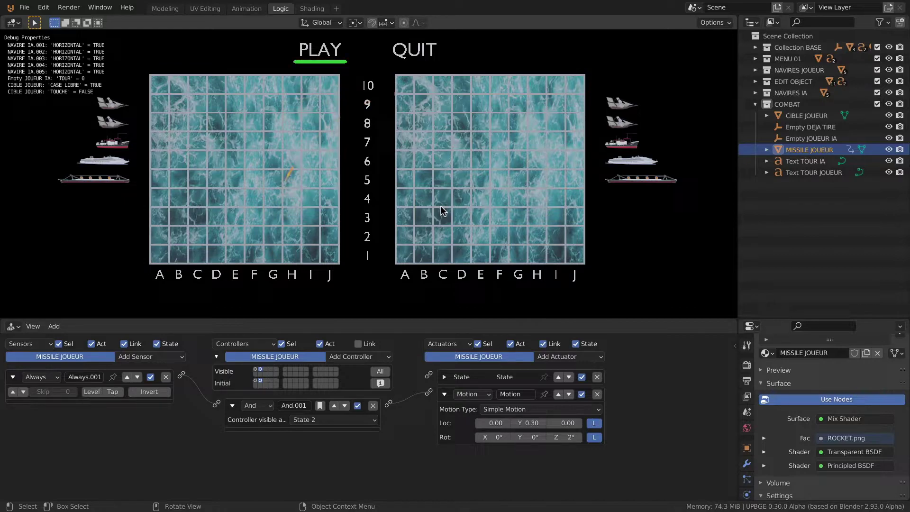
key("Escape")
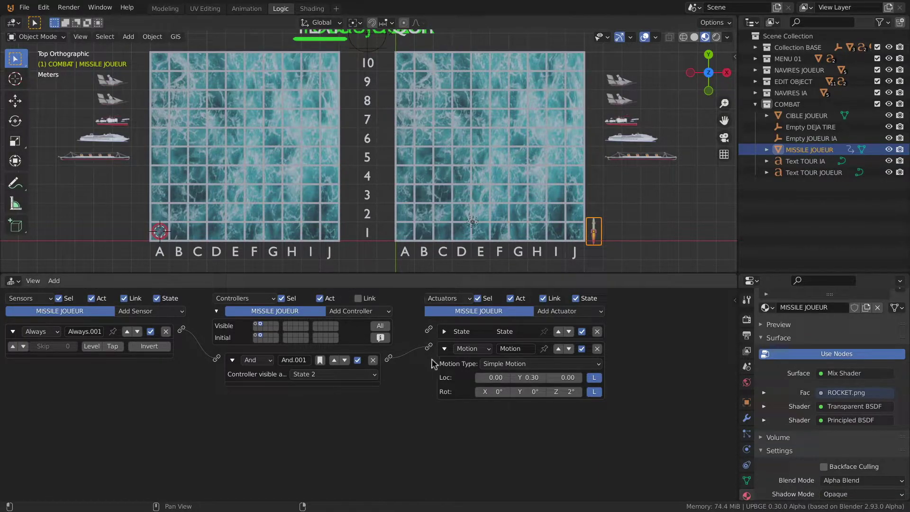
- Add a 60-frame Delay sensor to the missile and name it '2 SEC'
left_click(444, 348)
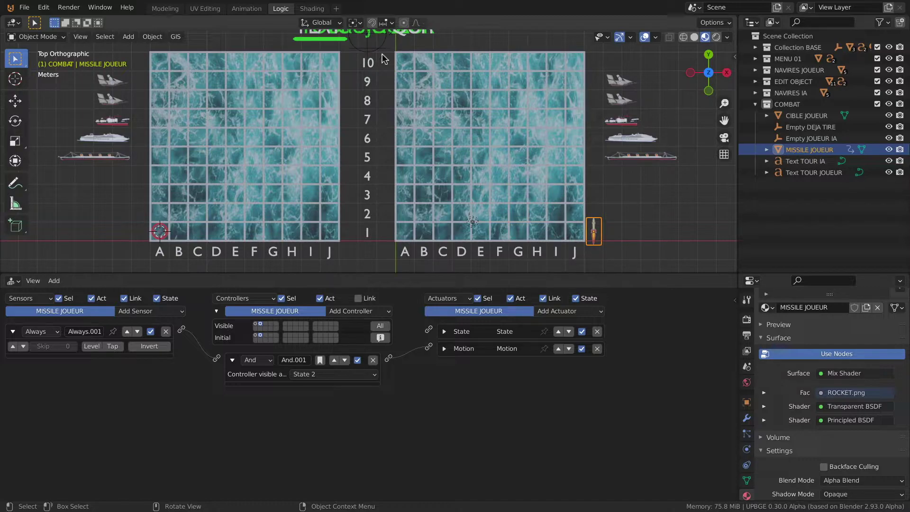
left_click(161, 311)
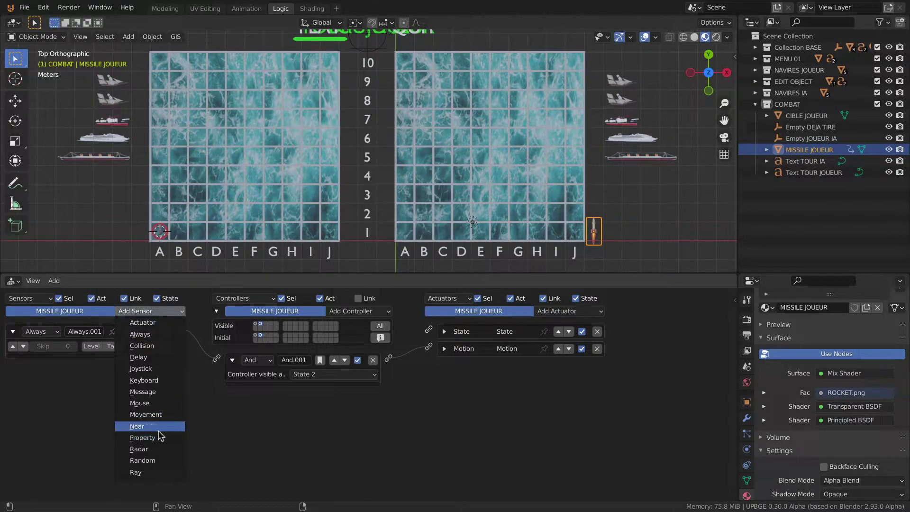
left_click(140, 357)
left_click(35, 398)
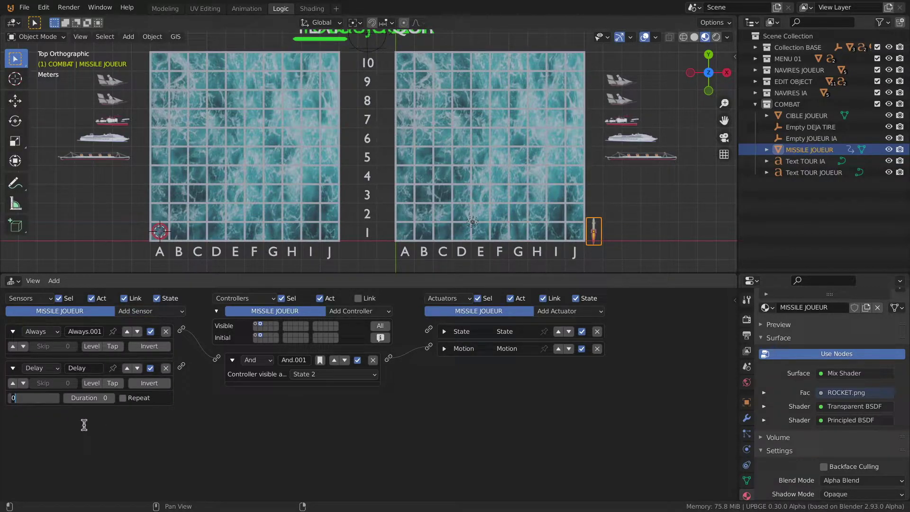
type("60")
key("Return")
left_click(85, 368)
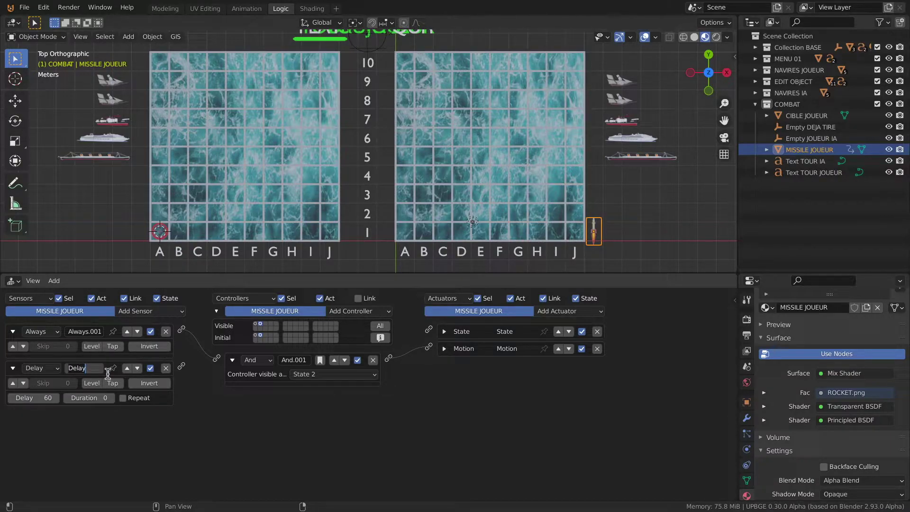
type("D")
key("Return")
- Rename the State actuator 'GO State 2' and the Motion actuator 'DECOLLAGE'
left_click(444, 331)
left_click(505, 332)
type("GO")
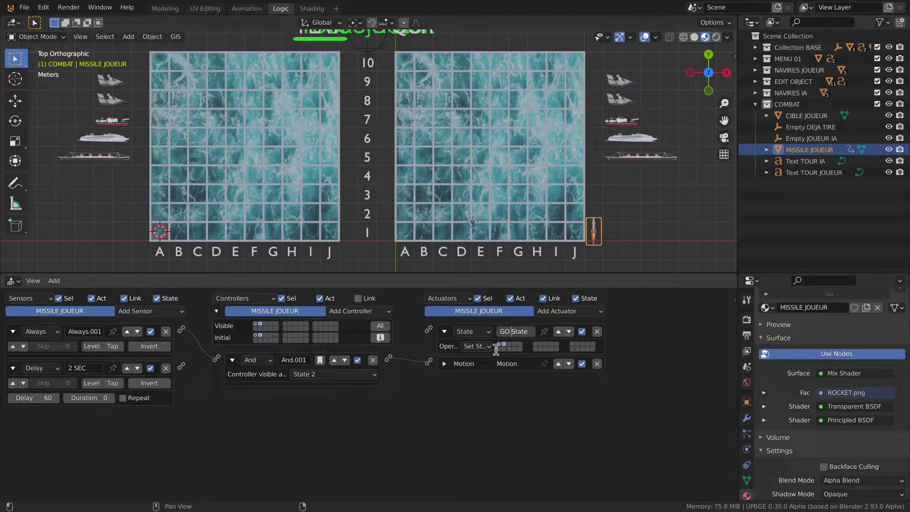
type("2")
key("Return")
left_click(447, 365)
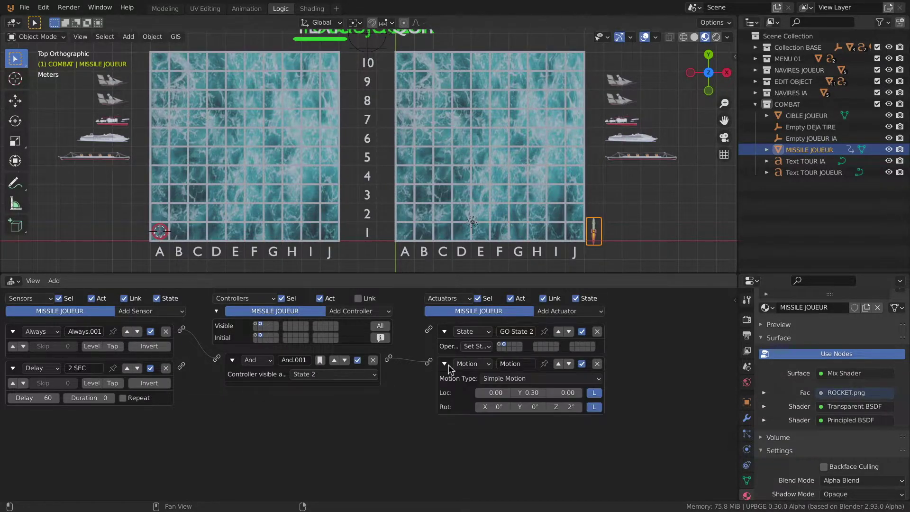
left_click(511, 364)
type("DECOLLAG")
type("E")
key("Return")
left_click(443, 363)
left_click(444, 331)
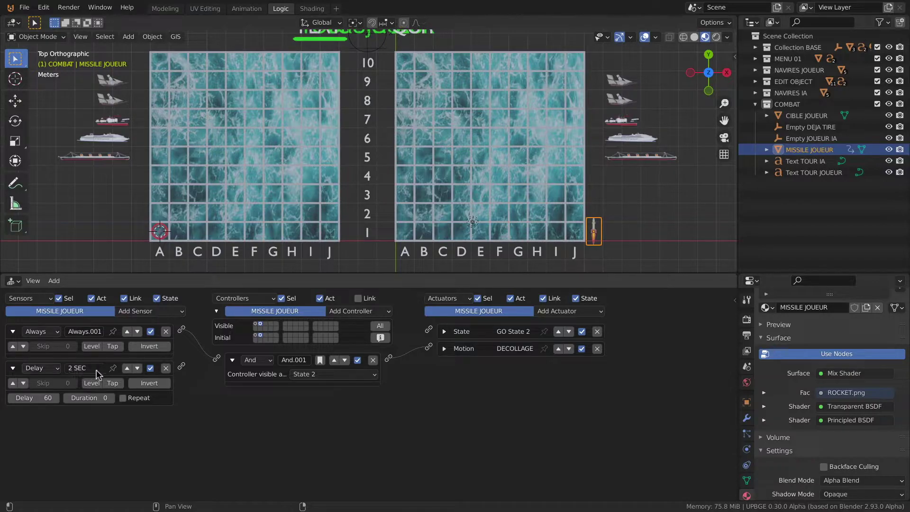
- Wire 2 SEC through And.002 to a new State actuator named 'GO State 3', then view state 3
left_click(351, 311)
left_click(344, 323)
left_click_drag(182, 367, 217, 394)
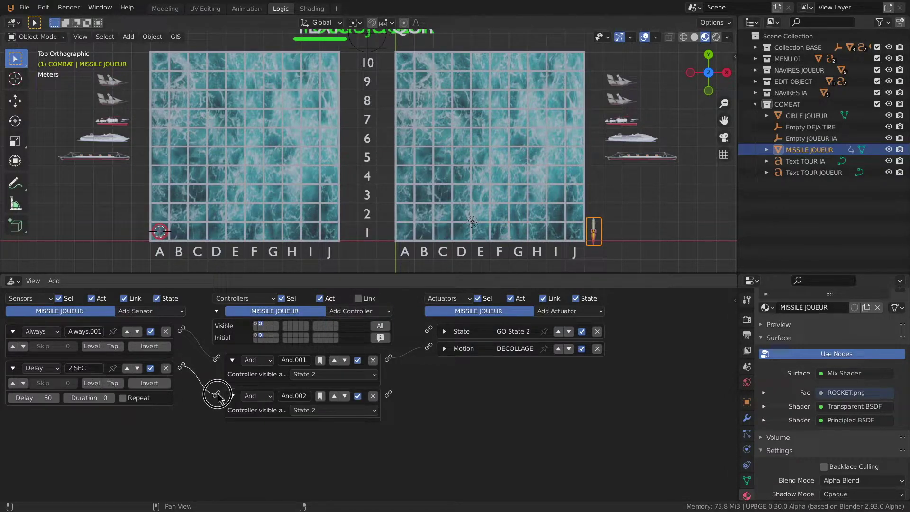
left_click(575, 311)
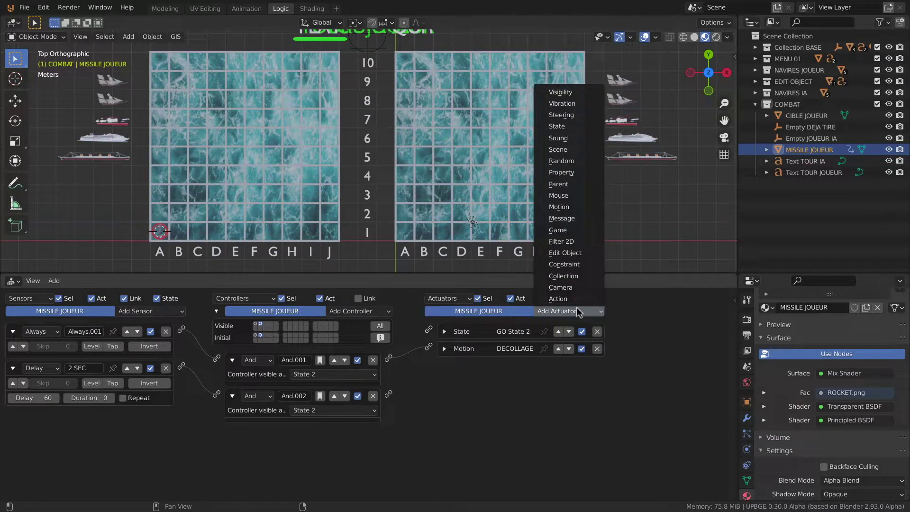
left_click(557, 126)
left_click_drag(389, 395, 517, 378)
left_click(503, 367)
key("End")
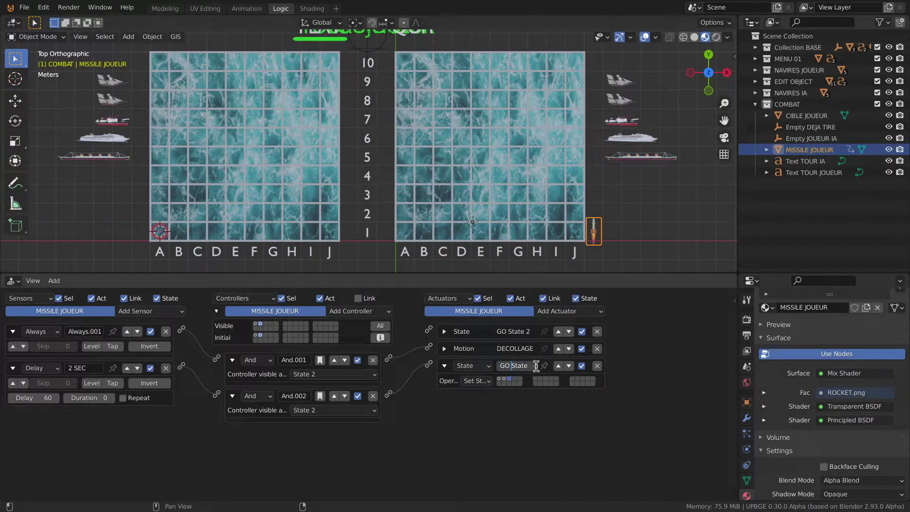
type("3")
key("Return")
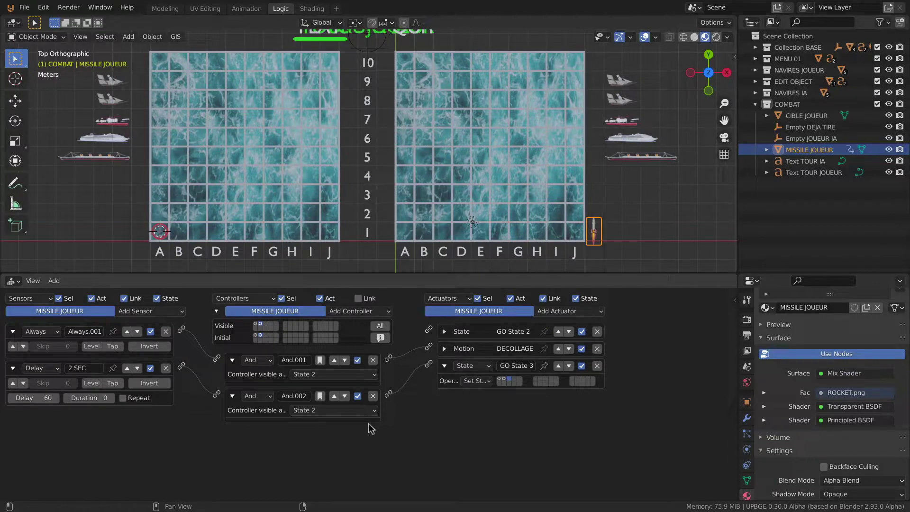
left_click(265, 324)
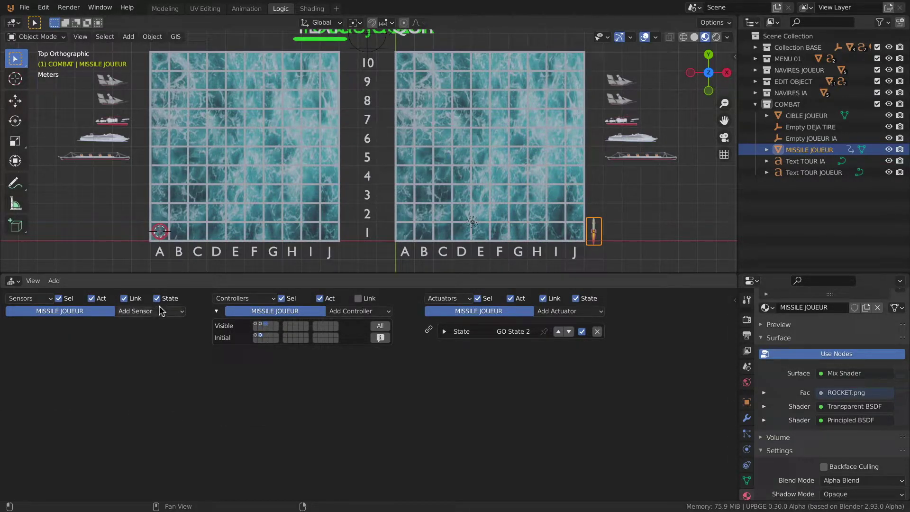
- Chain a new Always sensor through an And controller to an Edit Object actuator
left_click(163, 313)
left_click(163, 335)
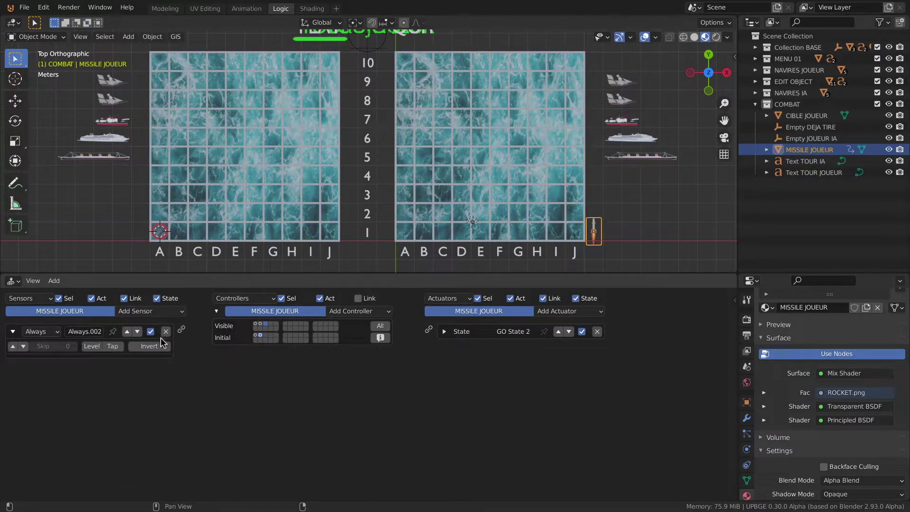
left_click(369, 313)
left_click(369, 321)
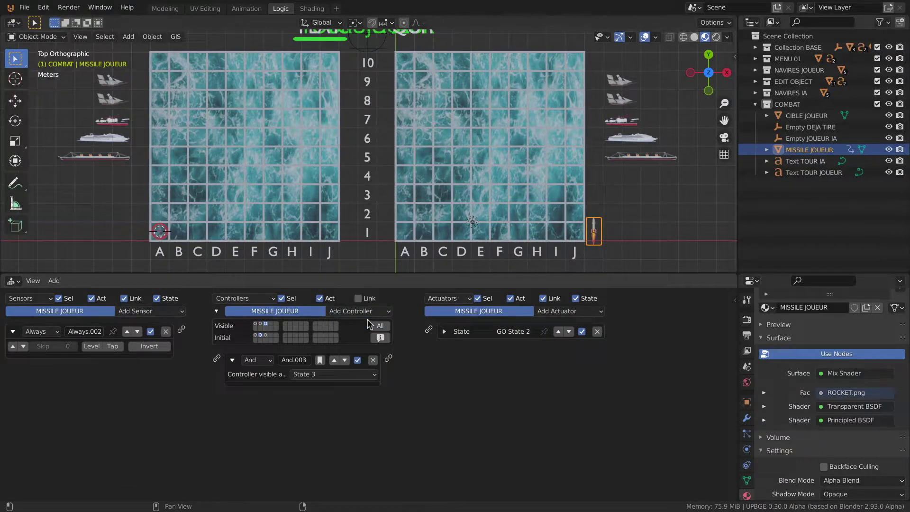
left_click_drag(181, 329, 216, 358)
left_click(563, 313)
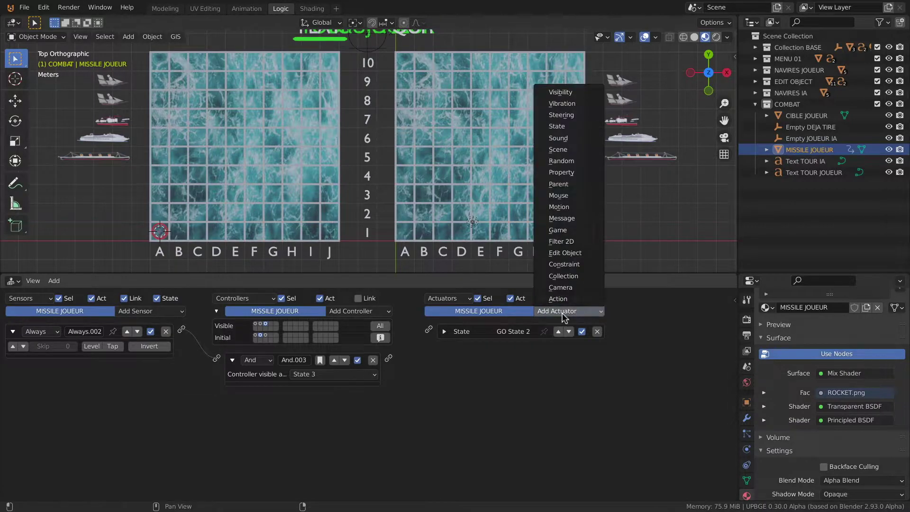
left_click(565, 252)
left_click_drag(389, 359, 428, 346)
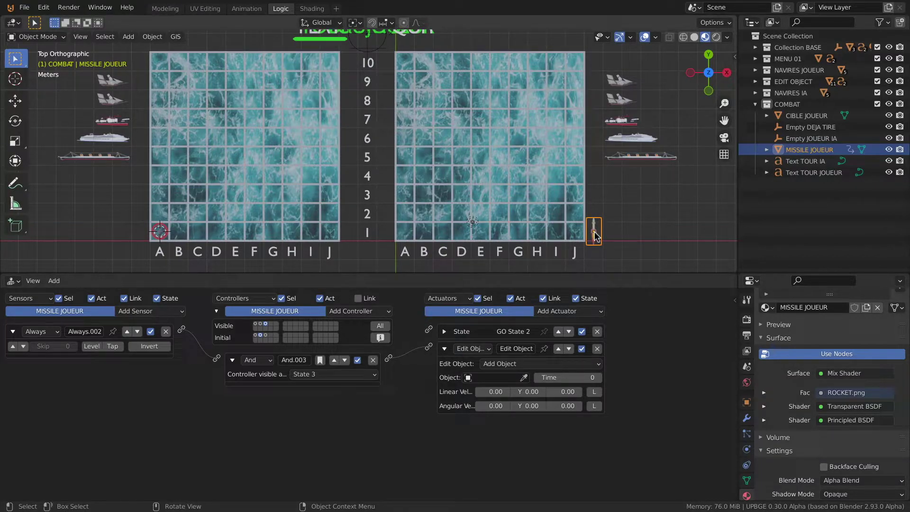
- Set the Edit Object actuator to Track to CIBLE JOUEUR and start the game
left_click(500, 367)
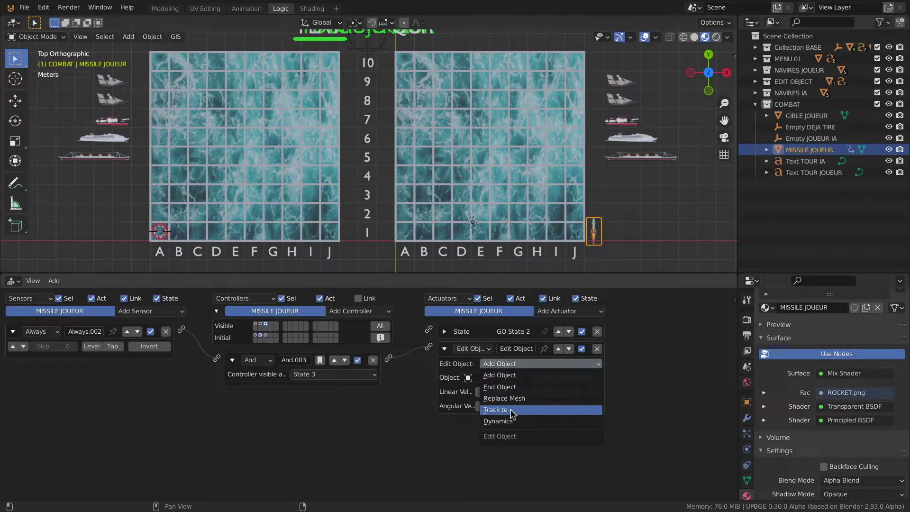
left_click(502, 409)
left_click(514, 378)
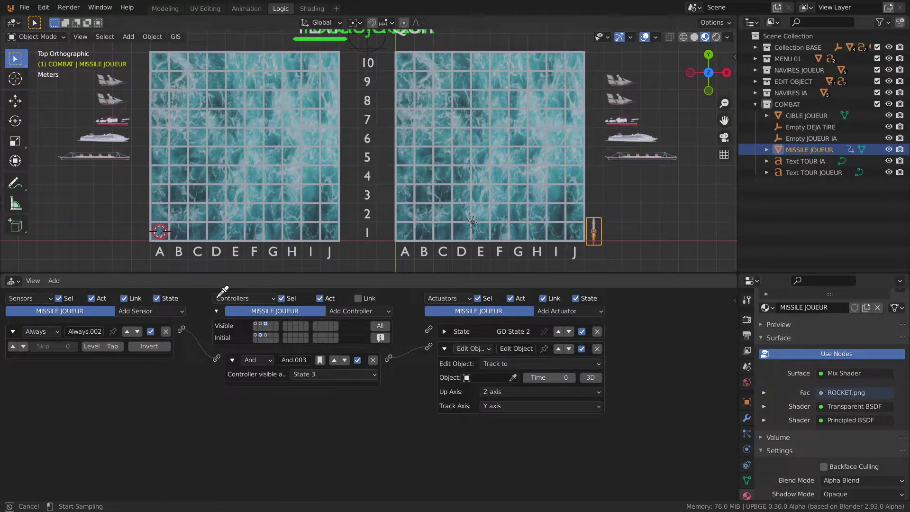
left_click(161, 234)
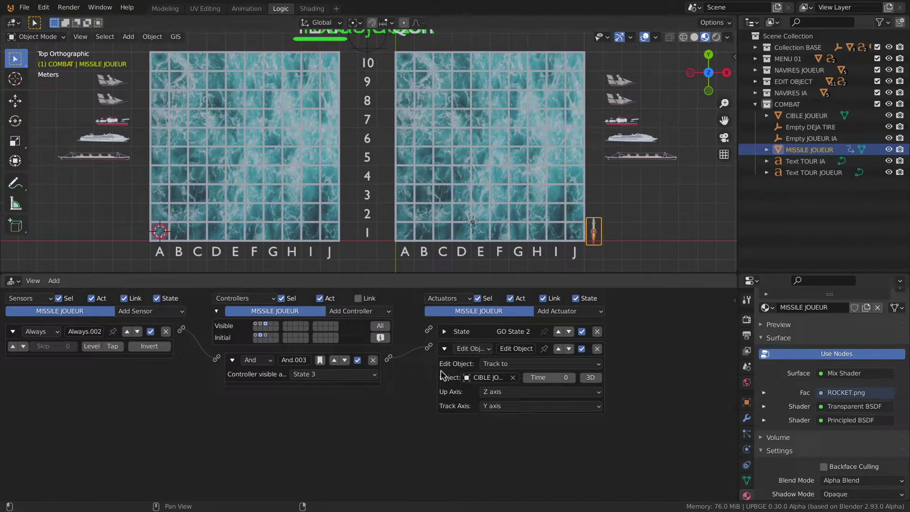
key("p")
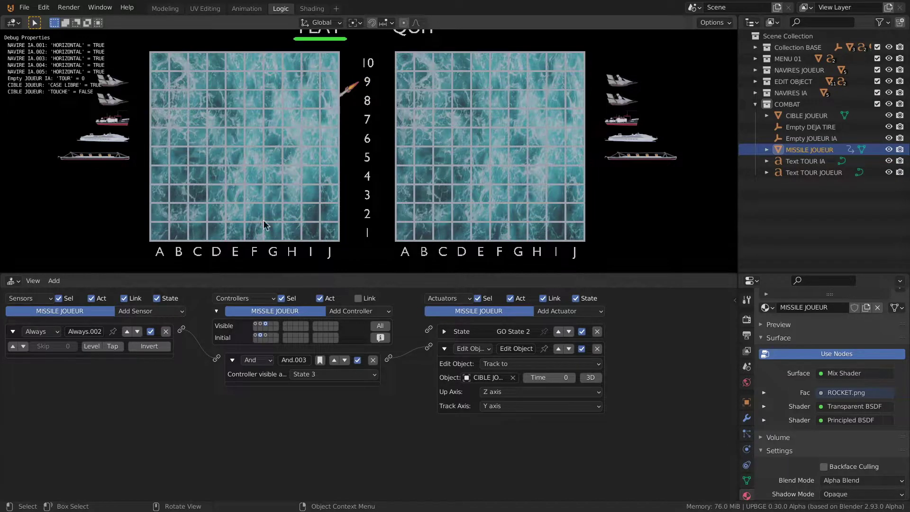
- Move the CIBLE JOUEUR marker to the top row and test-run the game
key("Escape")
key("g")
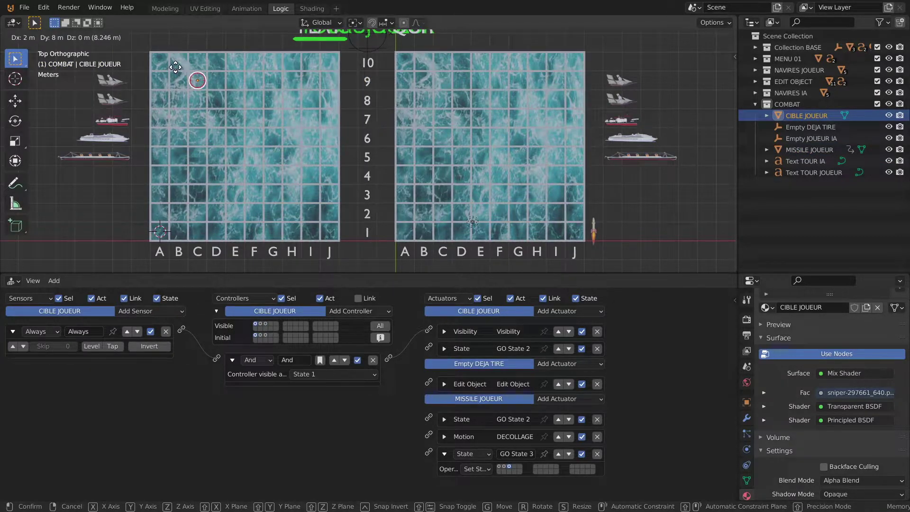
left_click(169, 58)
key("p")
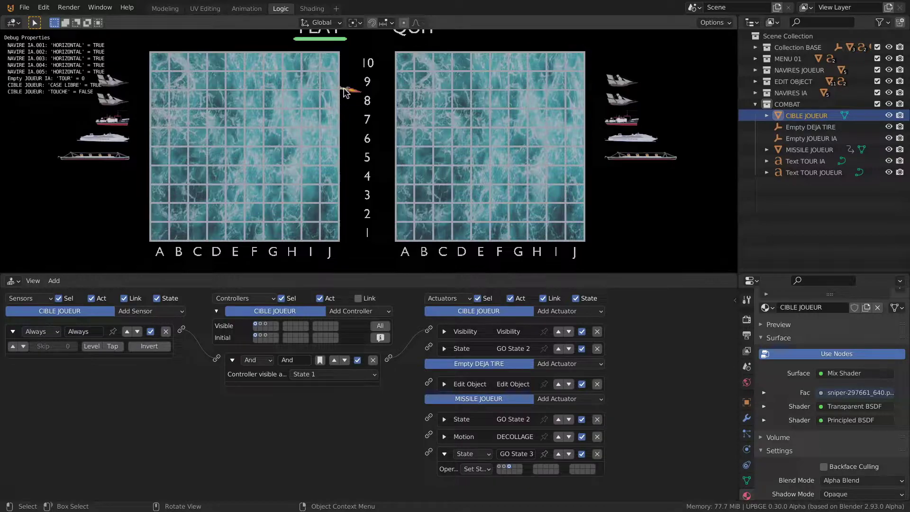
key("Escape")
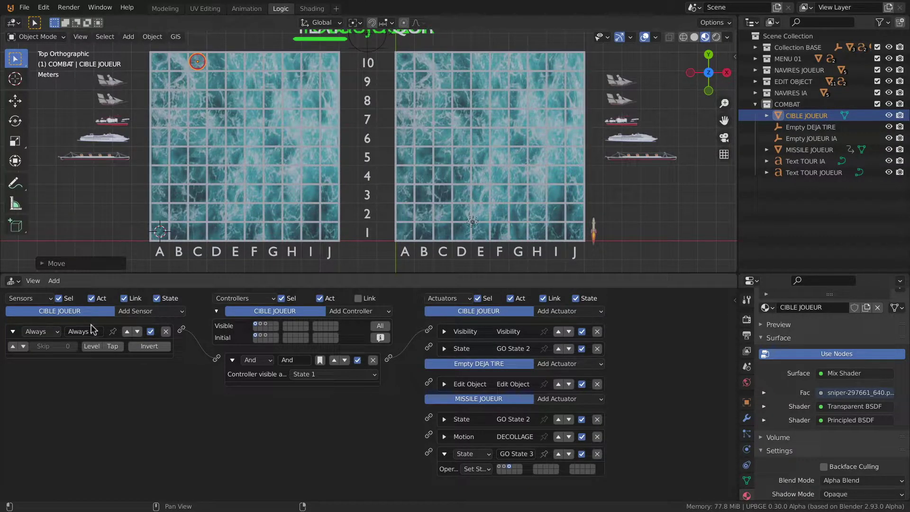
- Lower the missile's 2 SEC delay to 40, test it, and return to state 3 logic
left_click(593, 231)
scroll(28, 390, "up", 3)
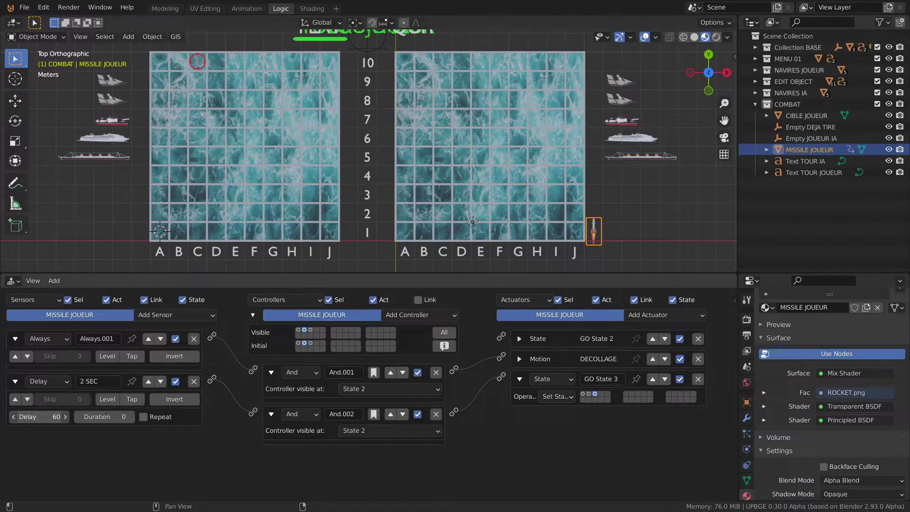
left_click_drag(38, 417, 57, 416)
key("p")
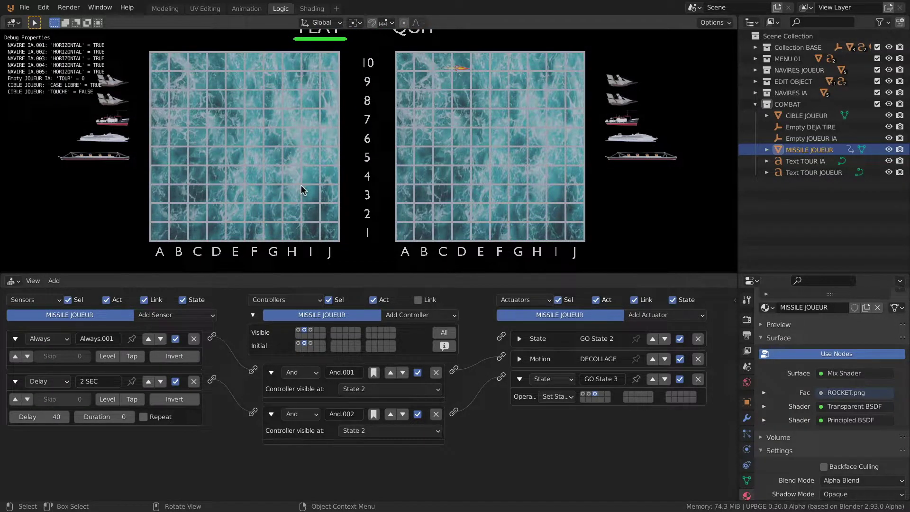
key("Escape")
left_click(311, 330)
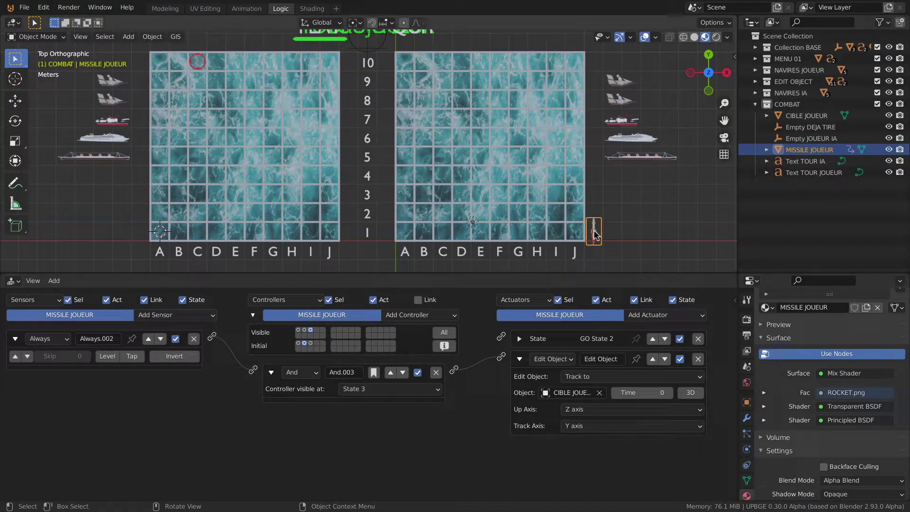
- Add a Motion actuator with Loc Y 0.30, link And.003 to it, and start a test run
left_click(519, 358)
left_click(659, 315)
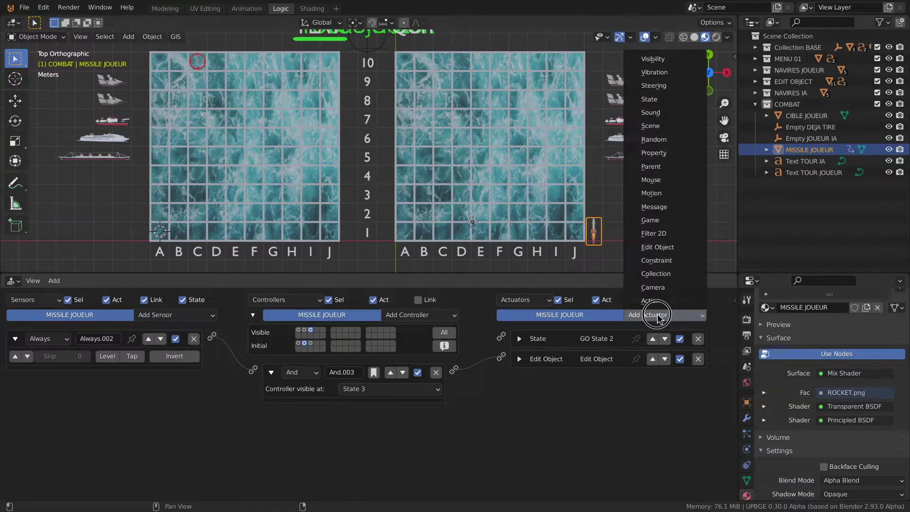
left_click(660, 194)
left_click(633, 412)
type("0.3")
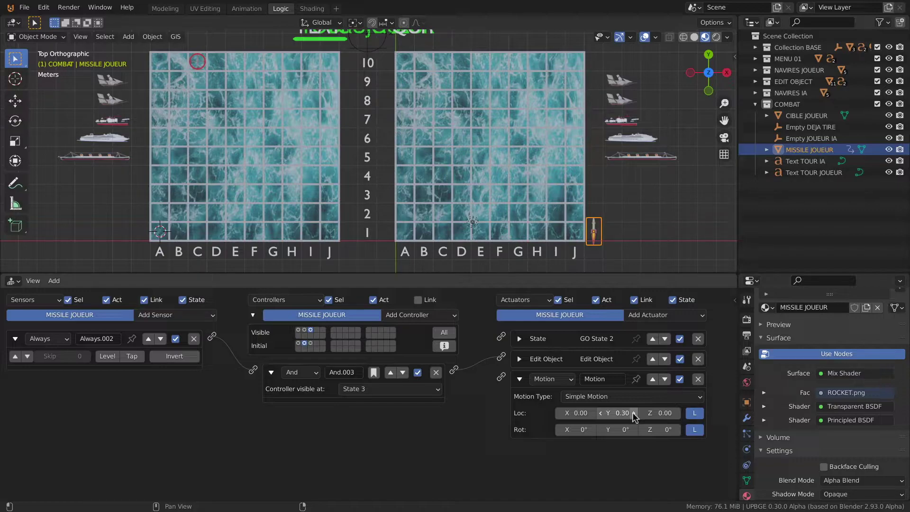
left_click_drag(453, 369, 501, 378)
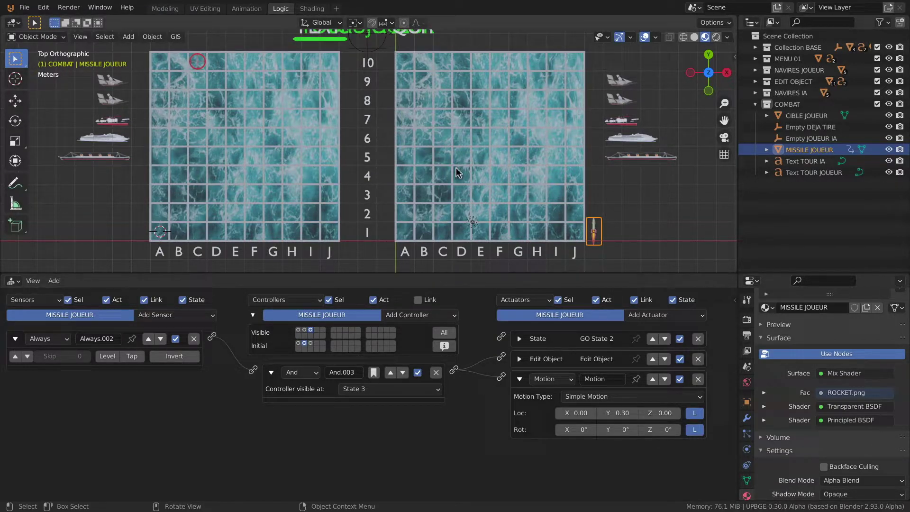
key("p")
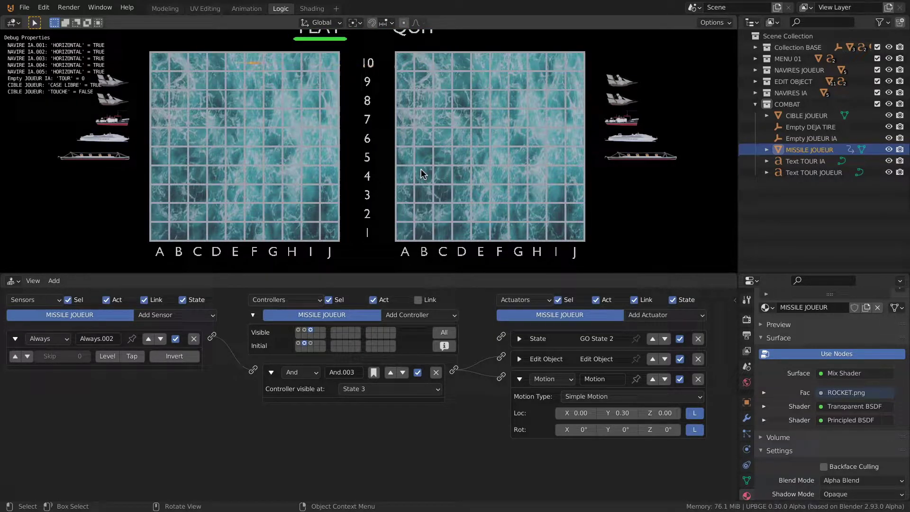
- Stop the test run after watching the missile fly toward the target
key("Escape")
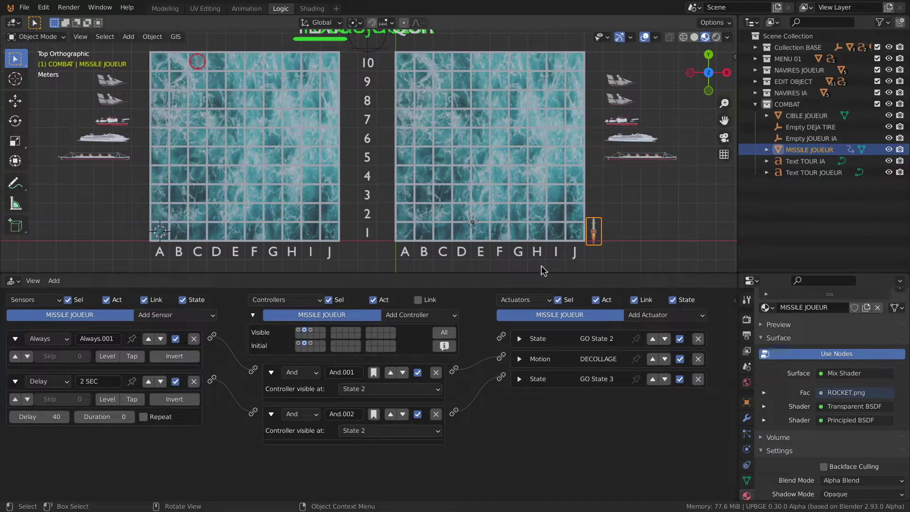
- Select CIBLE JOUEUR and MISSILE JOUEUR, then show CIBLE JOUEUR's state 3 logic
left_click(198, 66)
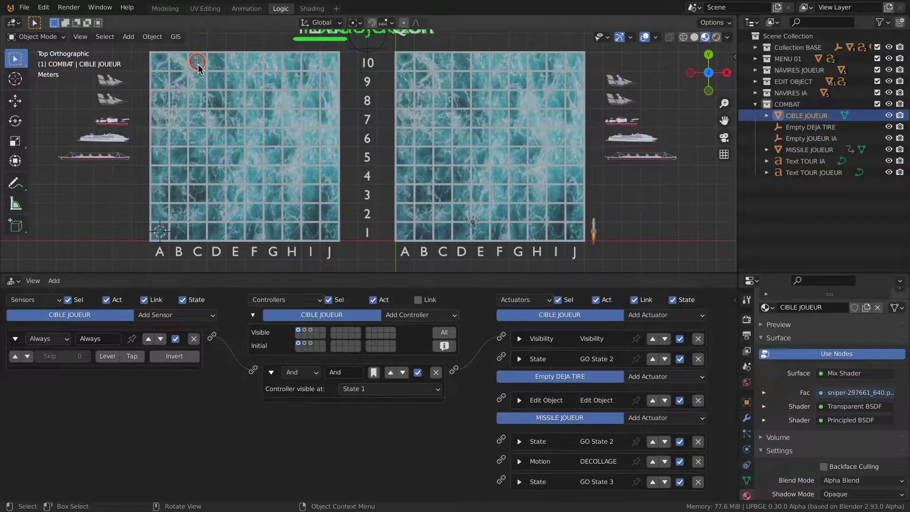
left_click(593, 229, "shift")
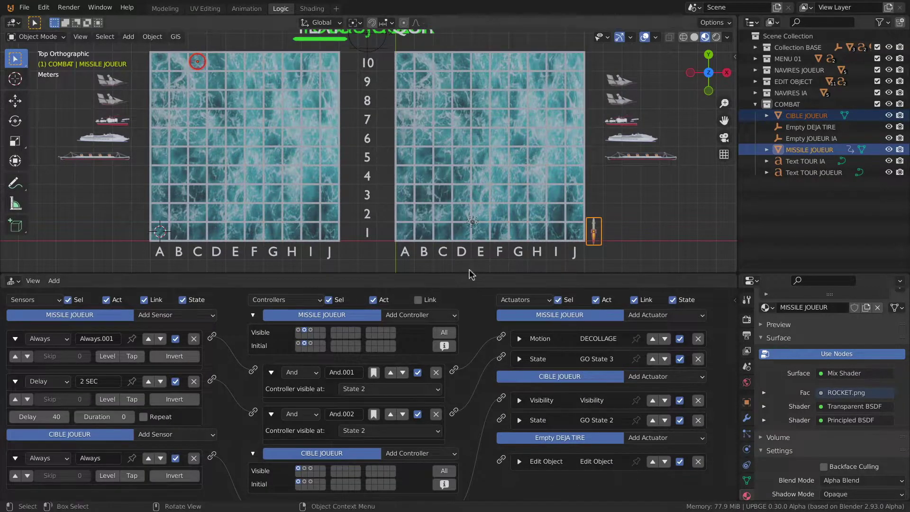
left_click_drag(468, 275, 467, 152)
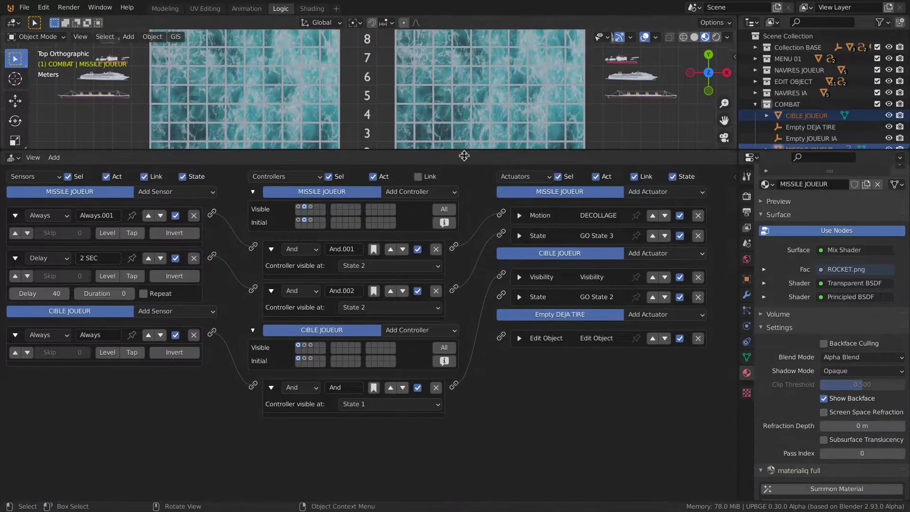
left_click(310, 345)
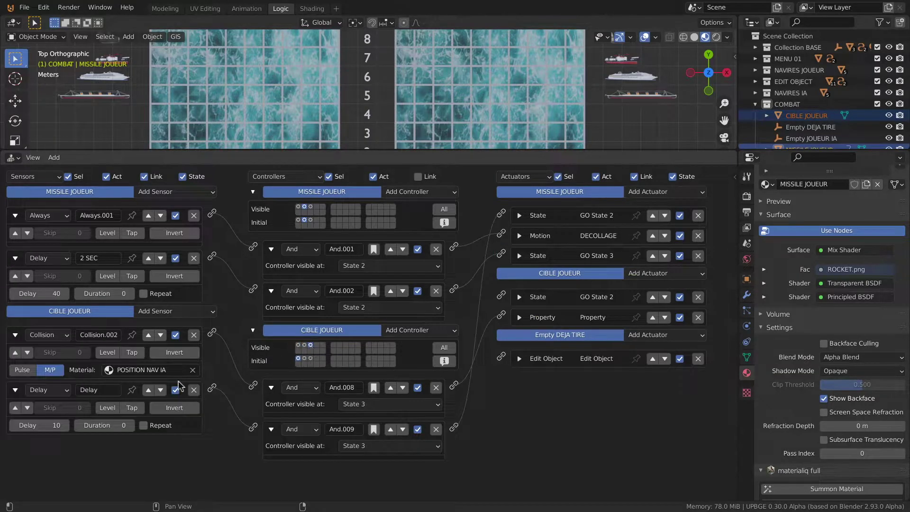
- Add a Collision sensor to CIBLE JOUEUR that detects the MISSILE JOUEUR material
left_click(189, 311)
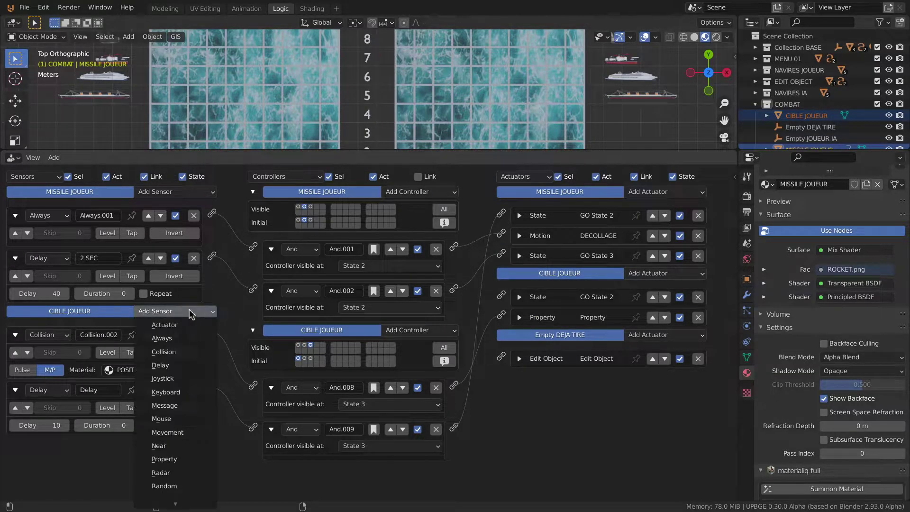
left_click(182, 358)
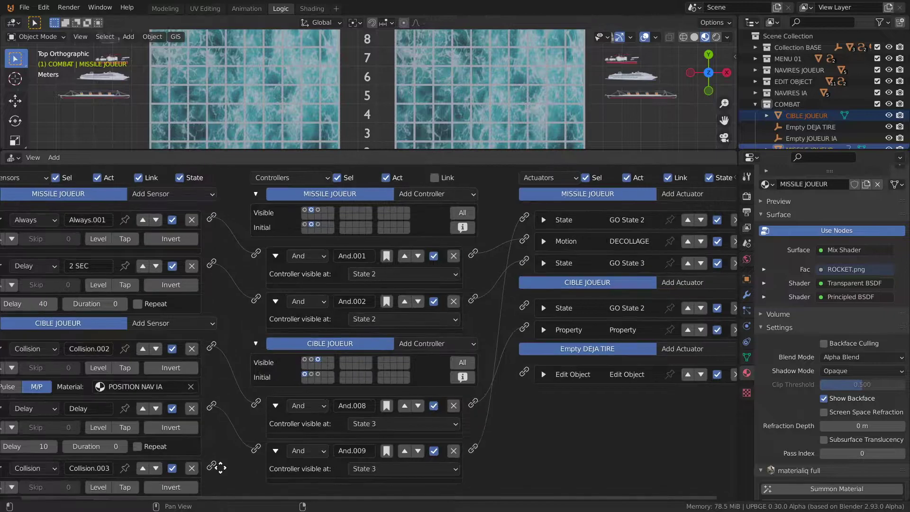
middle_click_drag(218, 471, 84, 460)
left_click(54, 478)
left_click(122, 478)
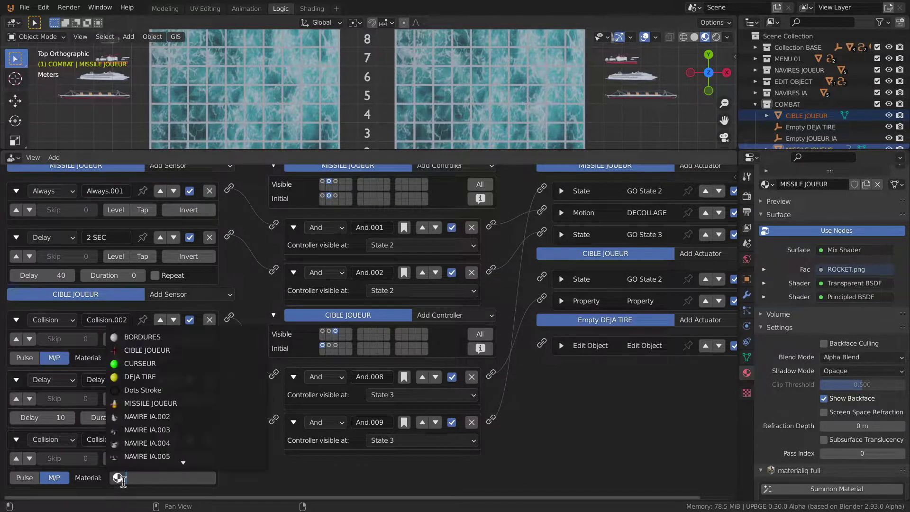
left_click(156, 403)
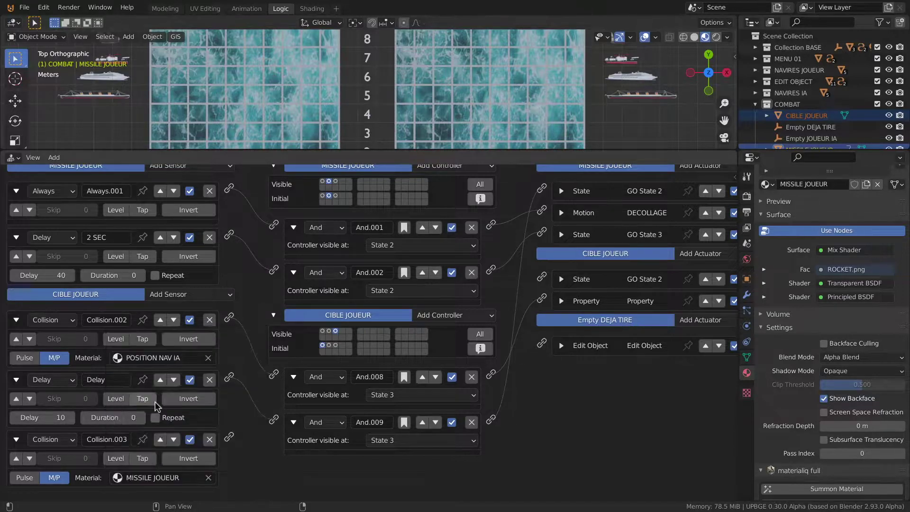
- Add an And controller and wire Collision.003 into And.010
left_click(438, 315)
left_click(439, 330)
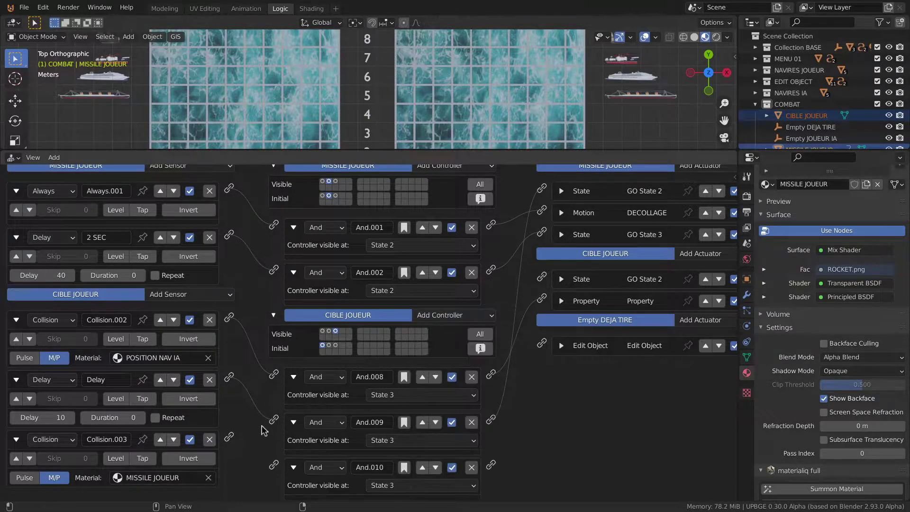
left_click_drag(229, 436, 273, 467)
scroll(539, 332, "up", 2)
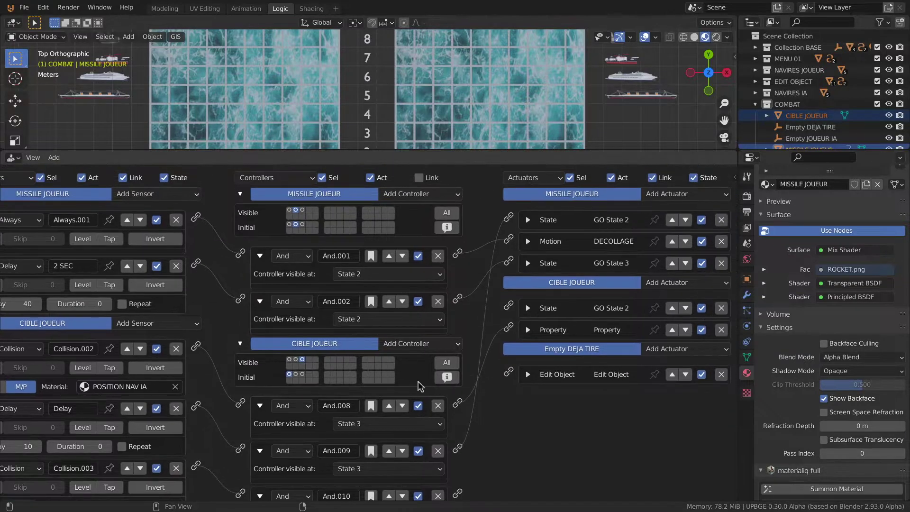
left_click(669, 196)
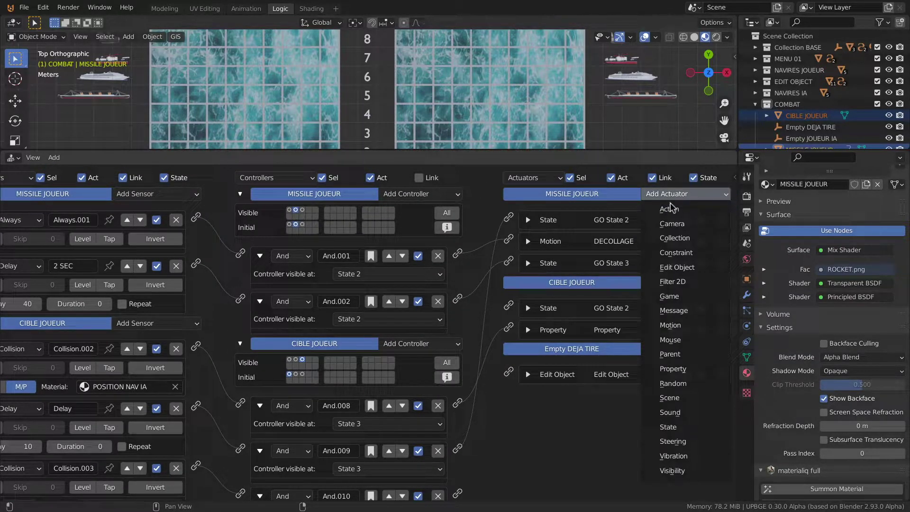
- Add a State actuator to the missile, driven by And.010, switching to state 1, named GO State 1
left_click(675, 426)
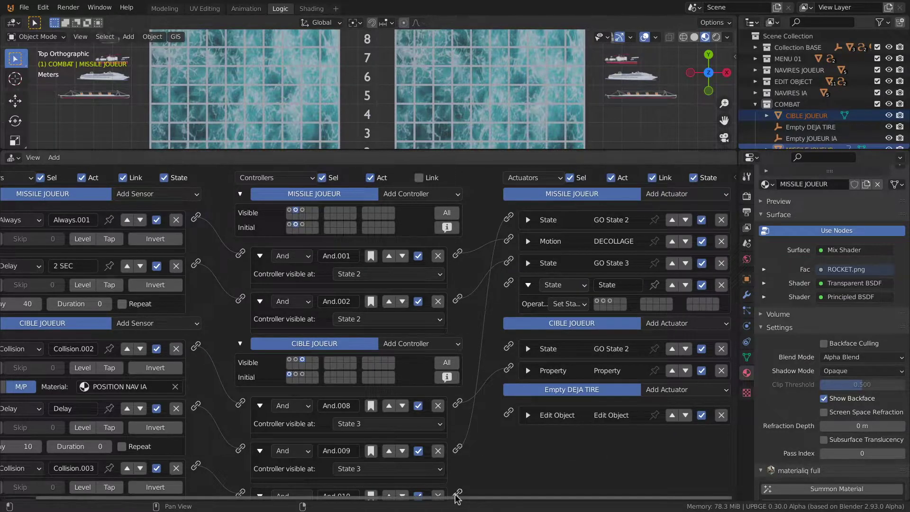
left_click_drag(457, 493, 508, 283)
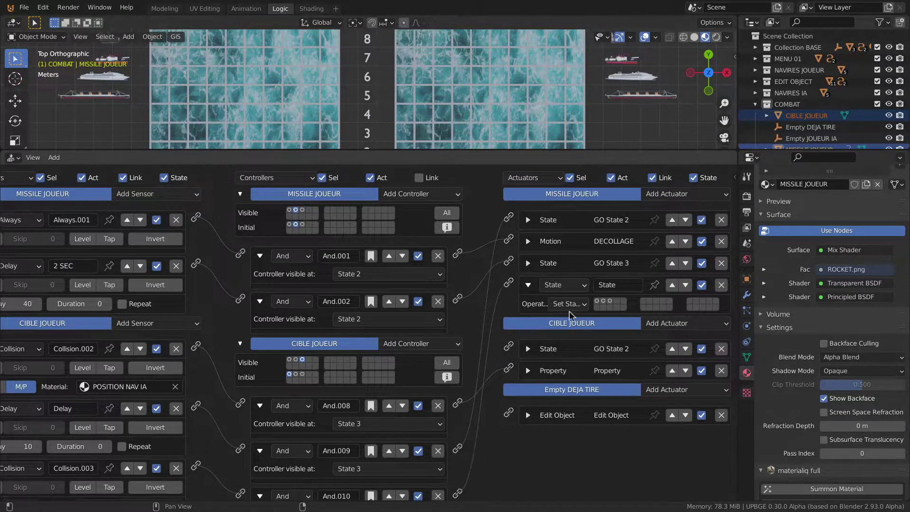
left_click(597, 301)
left_click(599, 285)
key("Return")
type("GO")
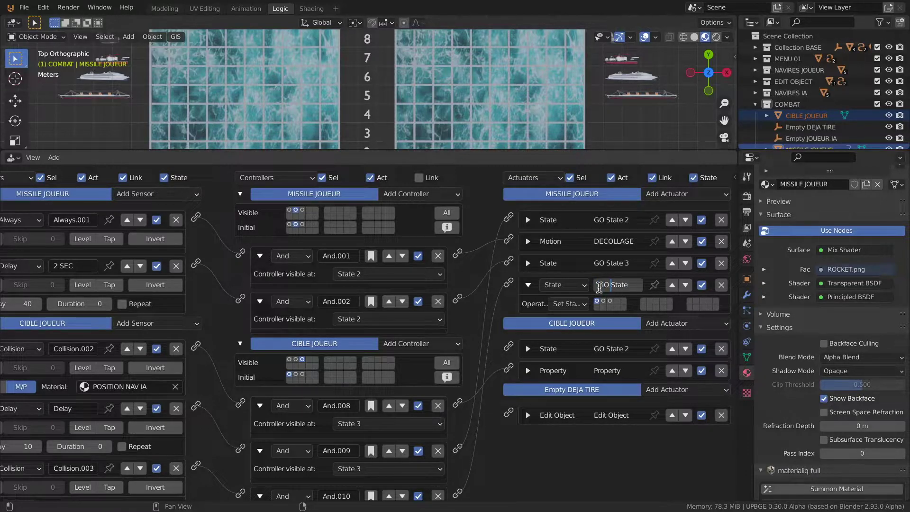
type("1")
key("Return")
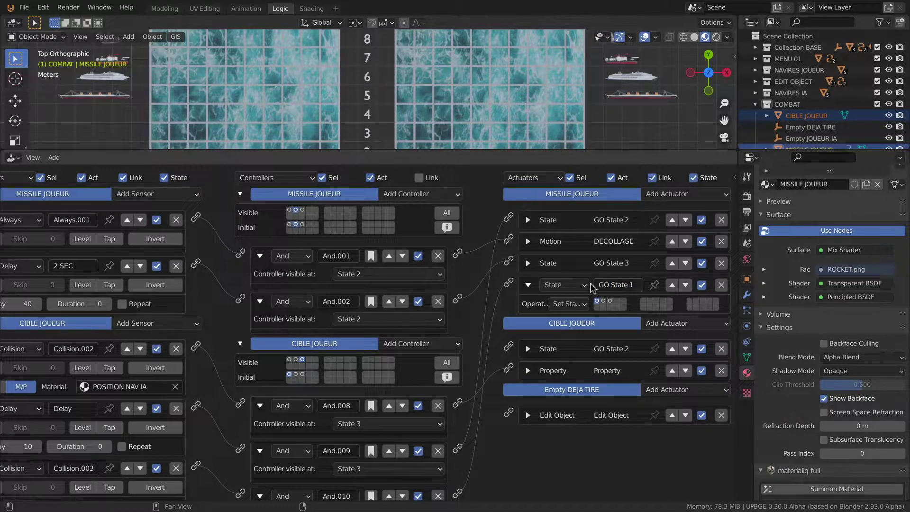
left_click(528, 285)
- Rename the Collision.003 sensor to MISSILE JOUEUR and save WAR SHIP V1.blend
key("Home")
middle_click_drag(358, 386, 359, 360, "ctrl")
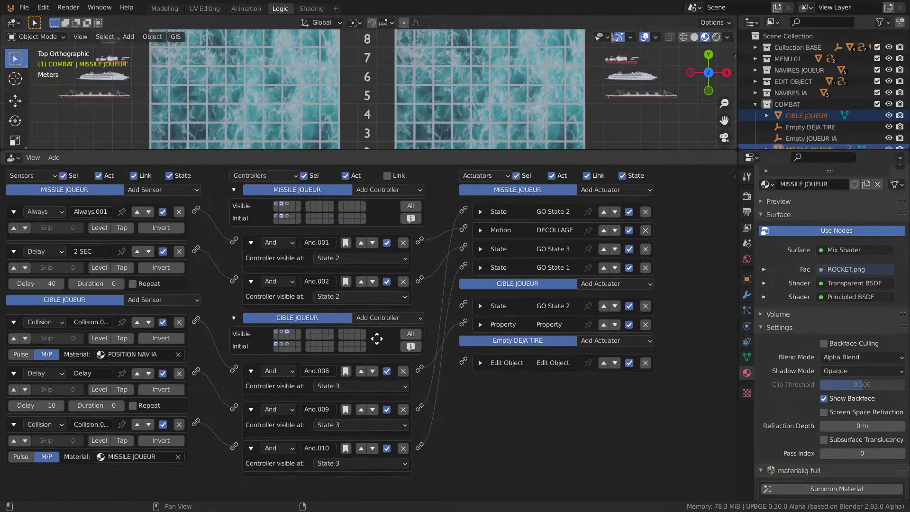
left_click(93, 423)
type("MIS")
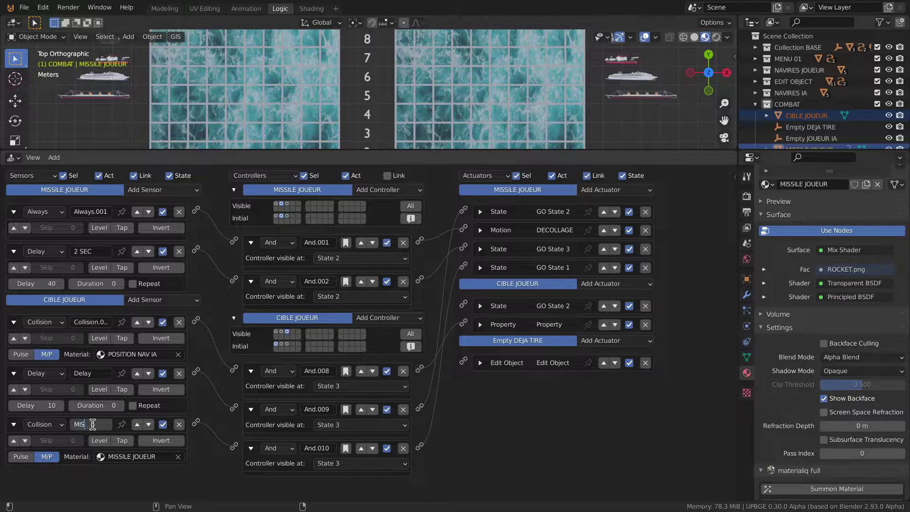
type("ILE JOUEUR")
key("Return")
left_click(13, 424)
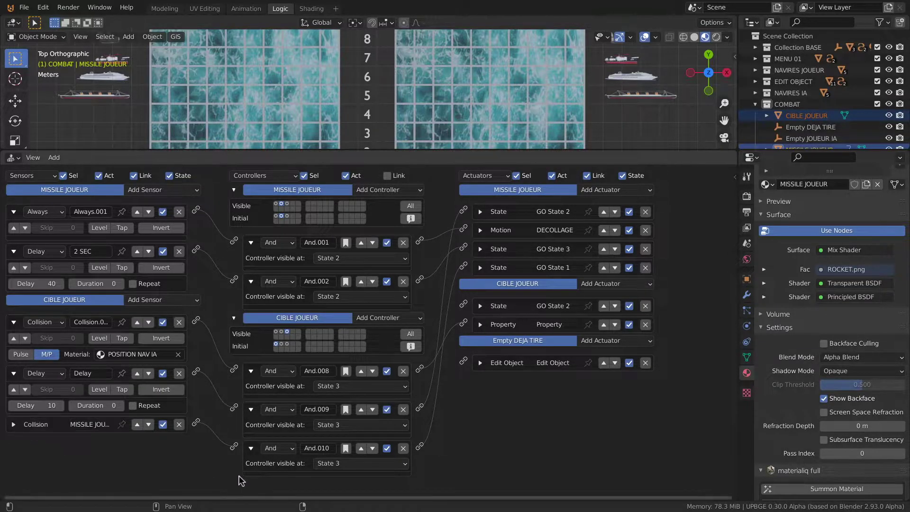
key("ctrl+s")
left_click_drag(356, 151, 355, 342)
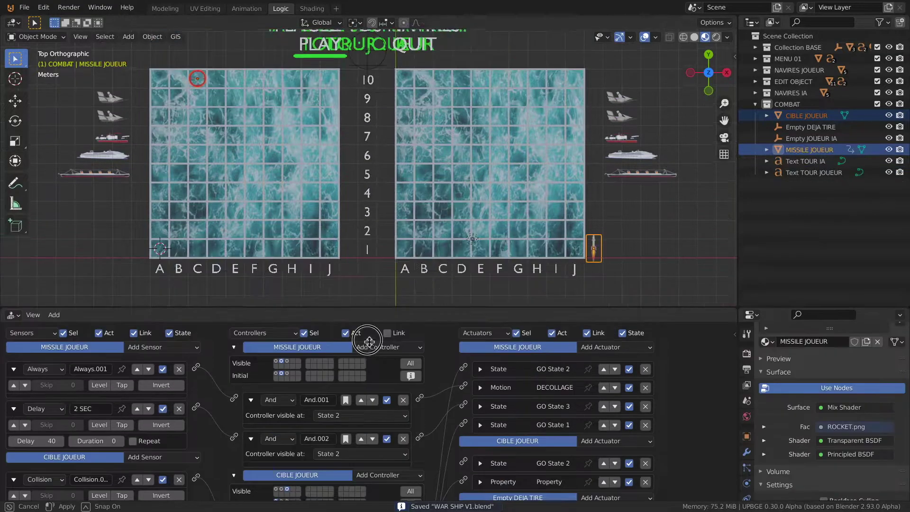
- Enable state 3 in CIBLE JOUEUR's initial states, test-run the game, then select the missile
left_click(198, 96)
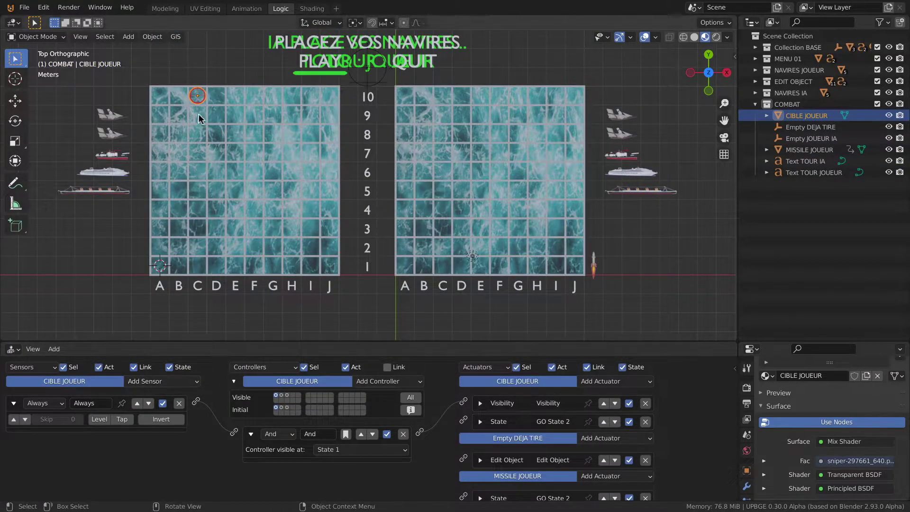
left_click(288, 407, "shift")
key("p")
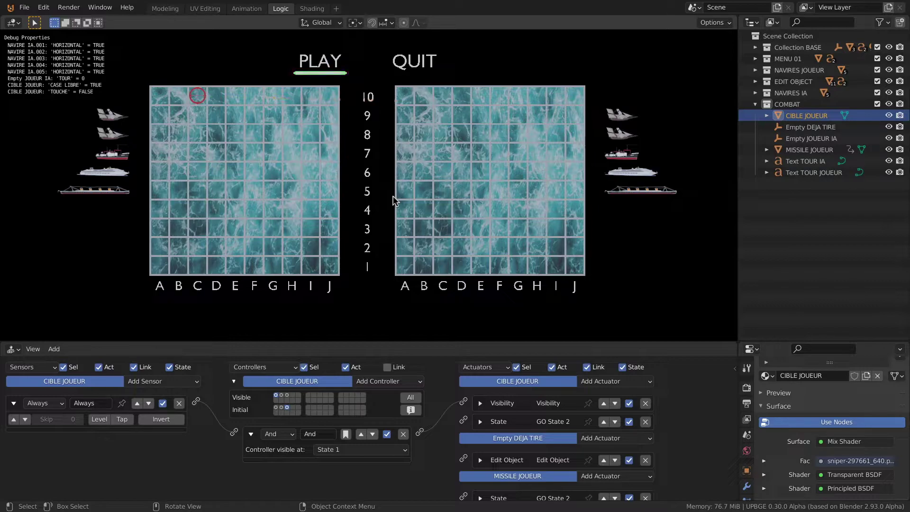
key("Escape")
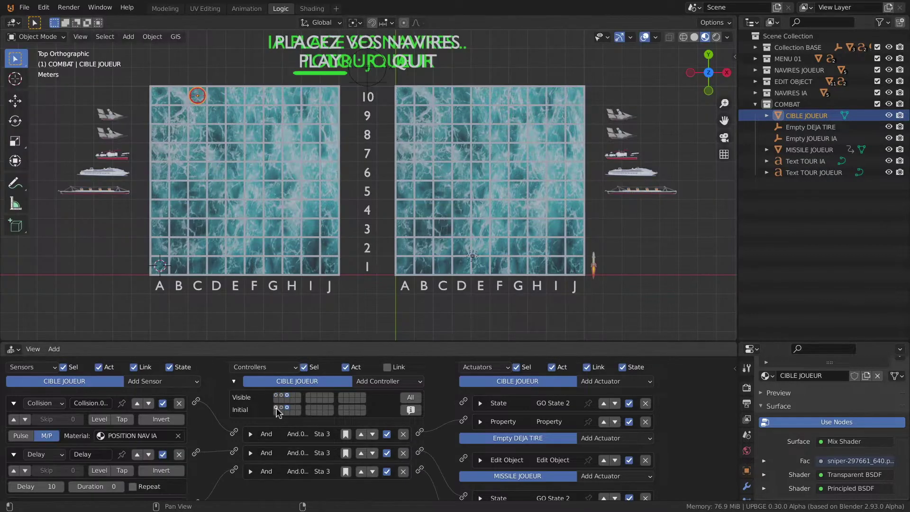
left_click(593, 261)
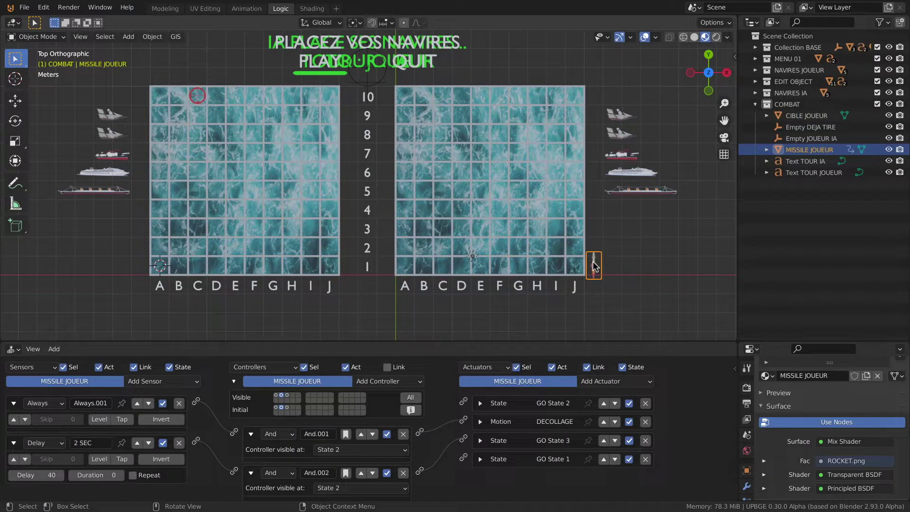
- Add a state-2 Sound actuator loading rocket whoosh.wav in Play Stop mode, linked from And.001
left_click_drag(496, 341, 496, 254)
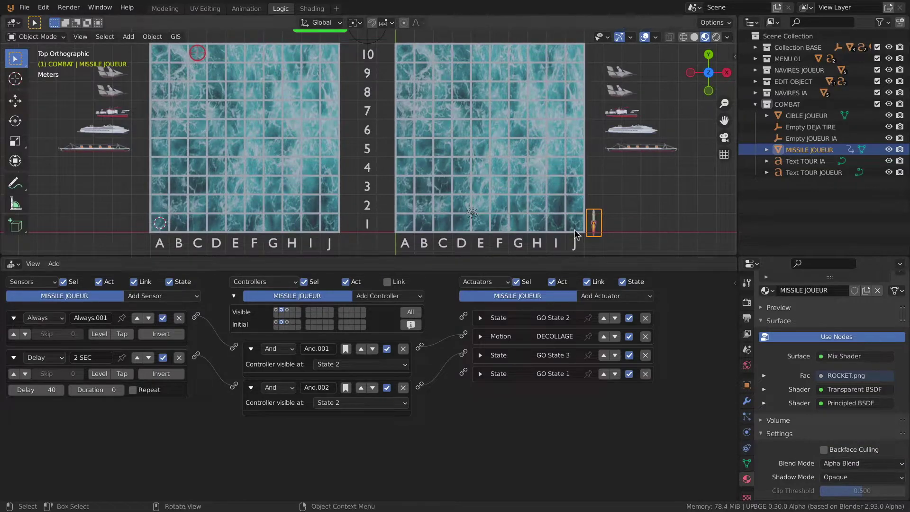
left_click(282, 310)
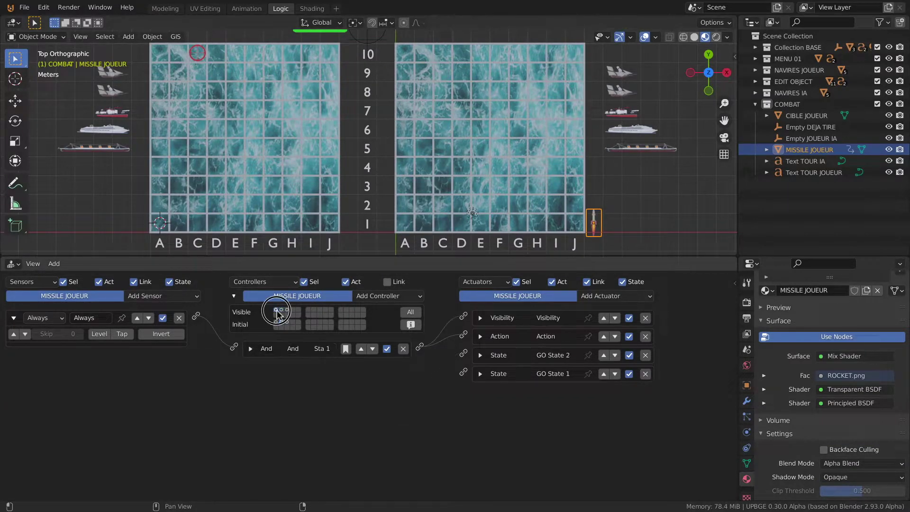
left_click(283, 312)
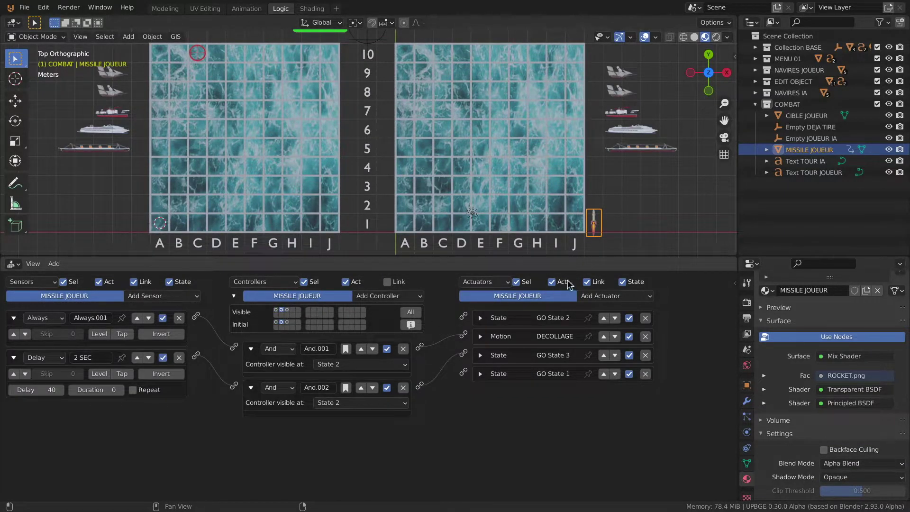
left_click(625, 296)
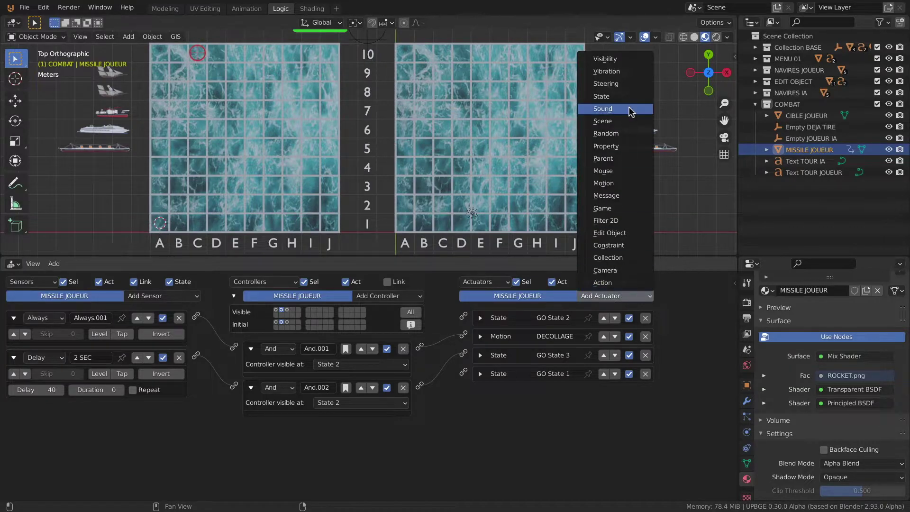
left_click(620, 108)
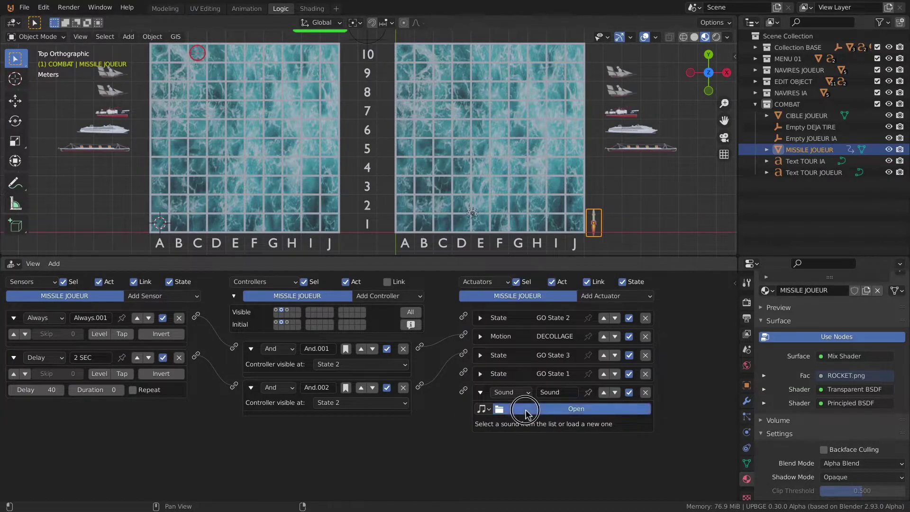
left_click(522, 408)
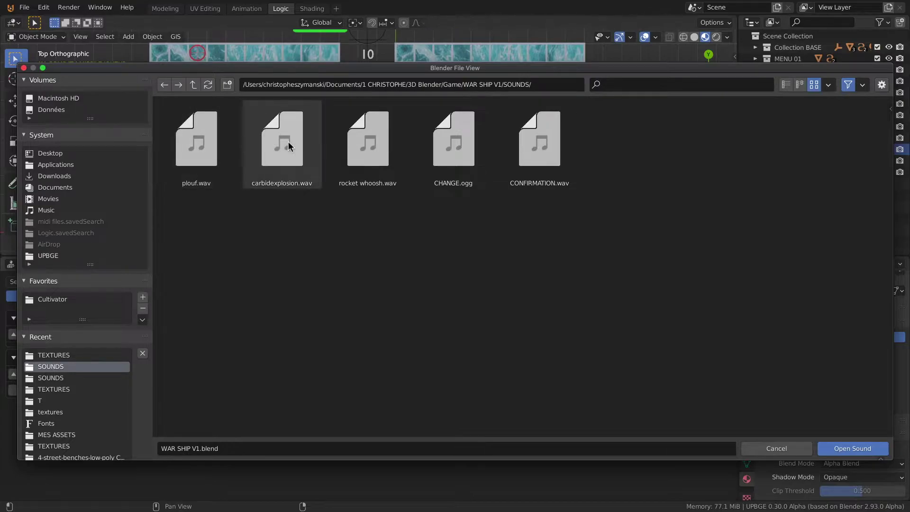
double_click(368, 138)
left_click(550, 424)
left_click(545, 426)
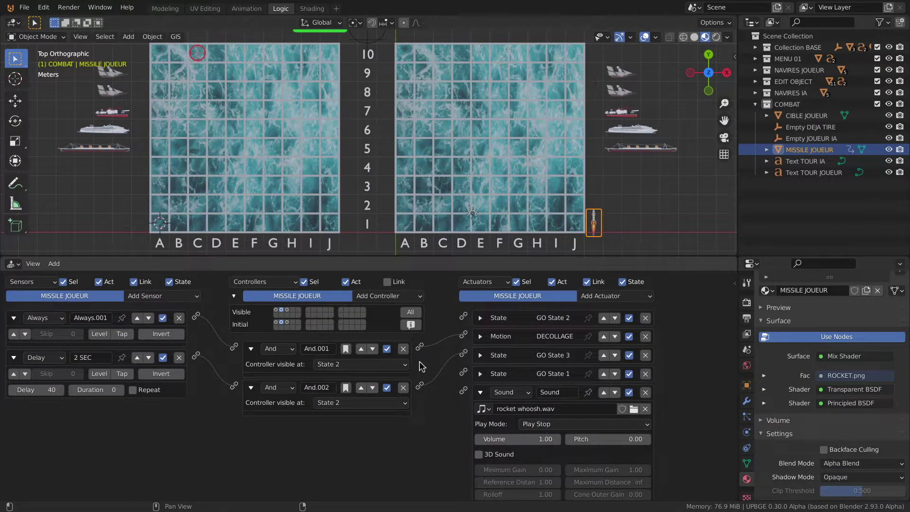
left_click_drag(420, 346, 464, 391)
left_click(287, 311)
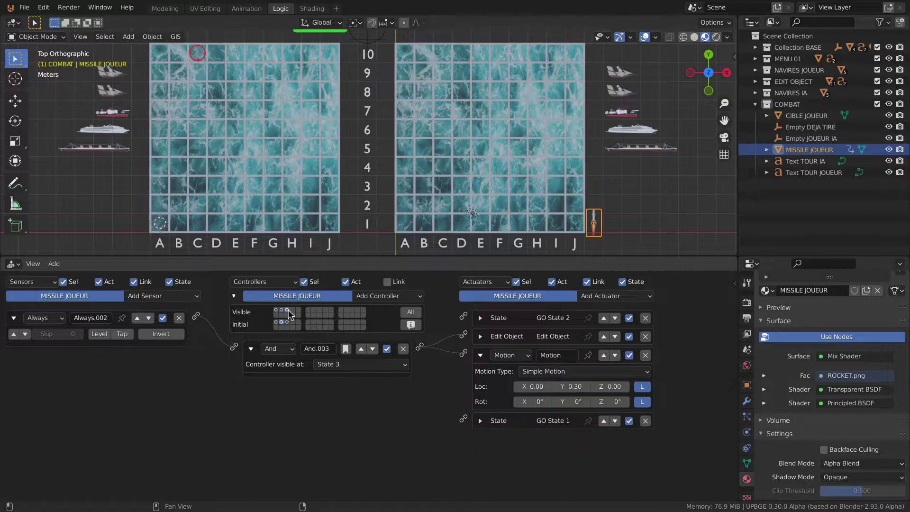
- Link the state-3 And.003 controller to the Sound actuator and rename it DECOLLAGE
left_click(622, 282)
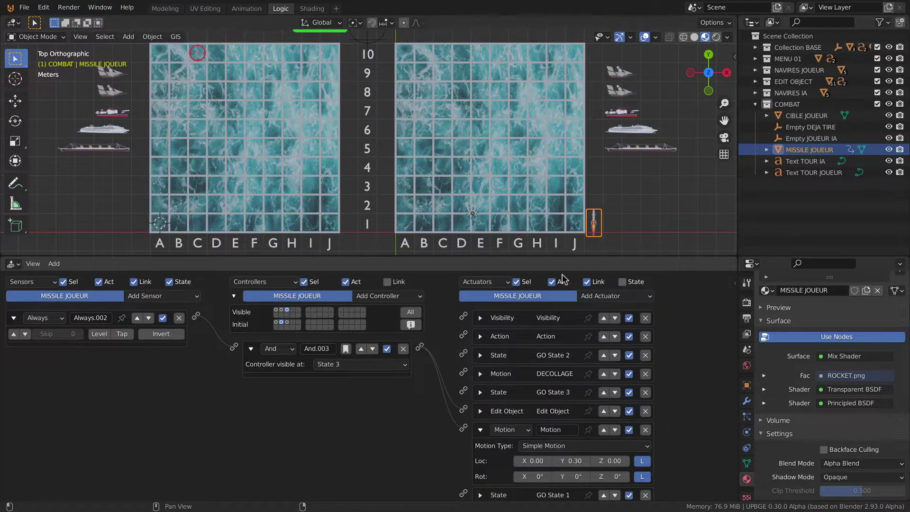
left_click_drag(545, 257, 537, 195)
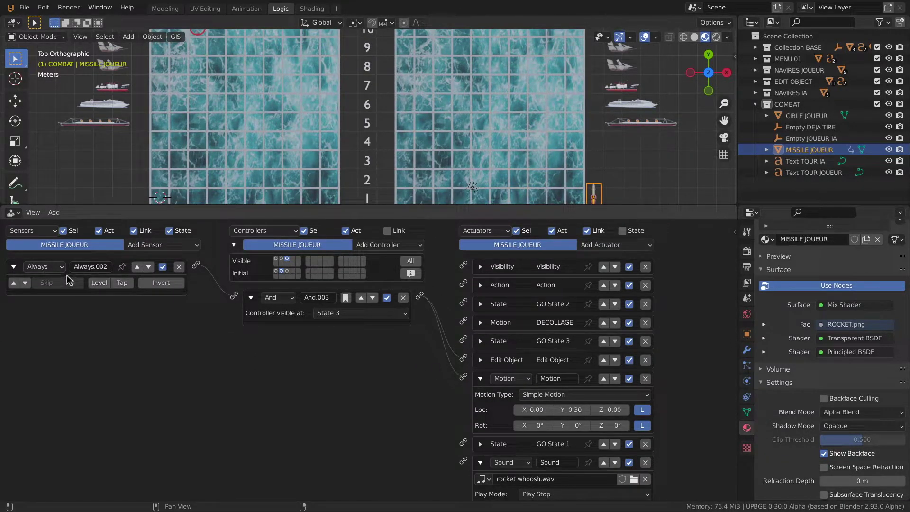
scroll(366, 361, "down", 3)
left_click_drag(420, 242, 462, 407)
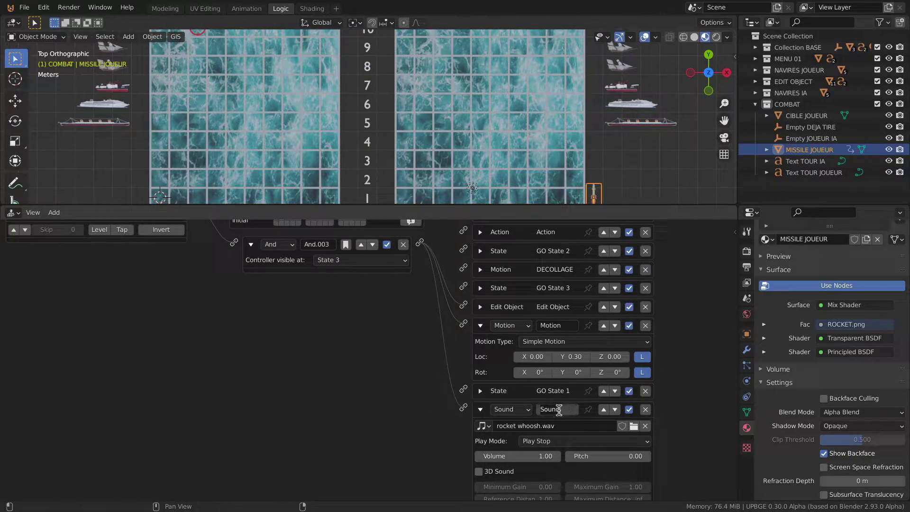
left_click(559, 410)
type("DECOLLAGE")
key("Return")
left_click(480, 410)
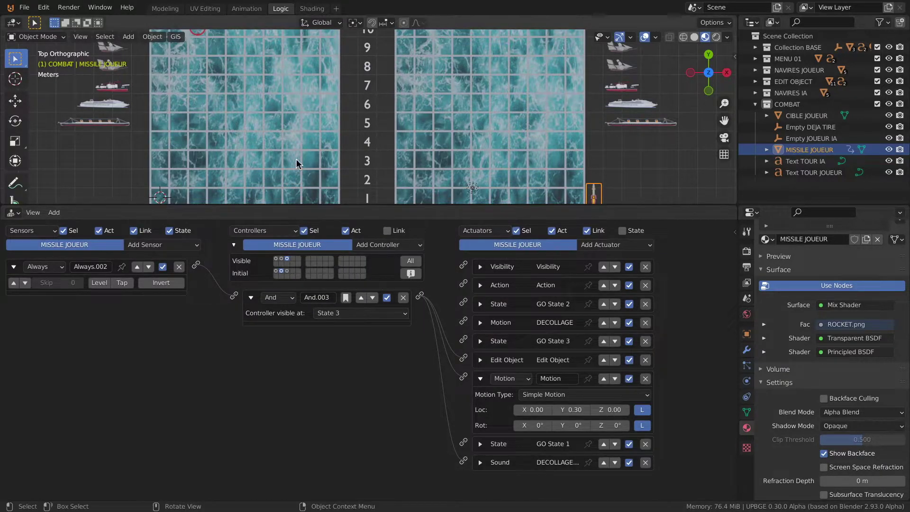
left_click_drag(410, 207, 416, 321)
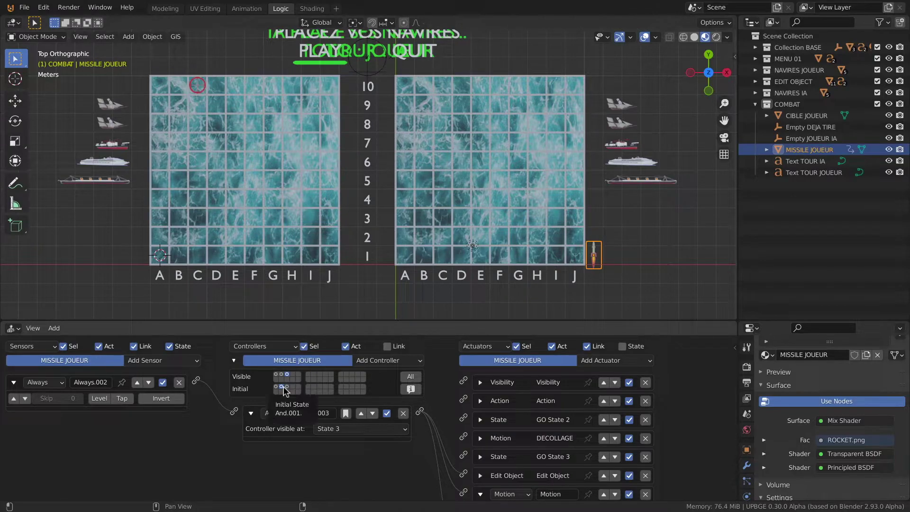
left_click(195, 85)
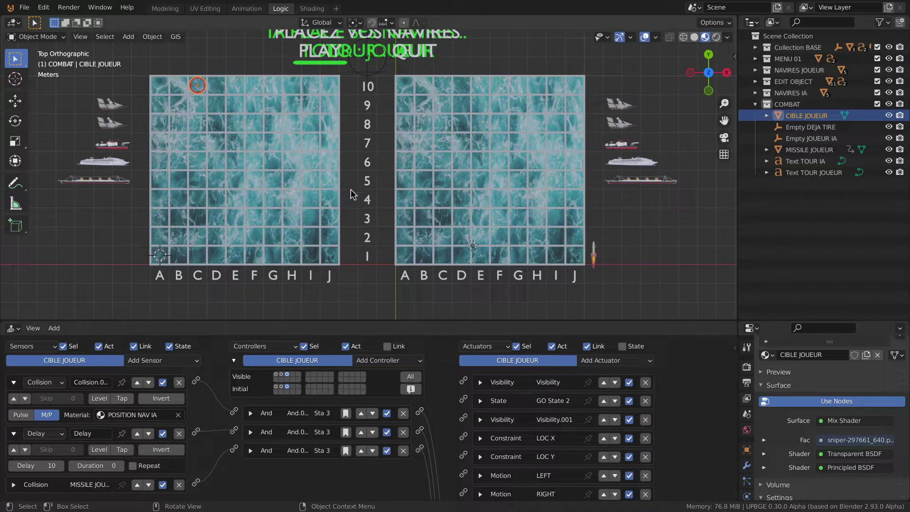
- Run the game with CIBLE JOUEUR selected, then stop the test run
key("p")
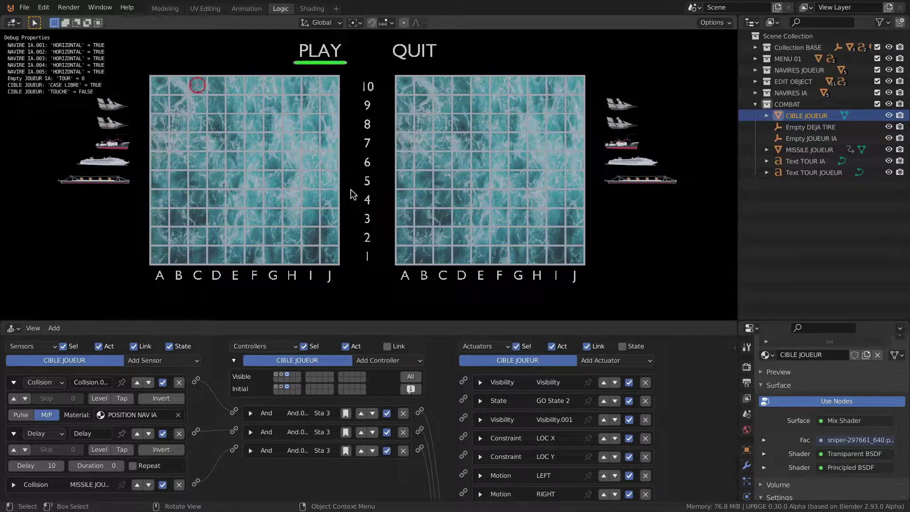
key("Escape")
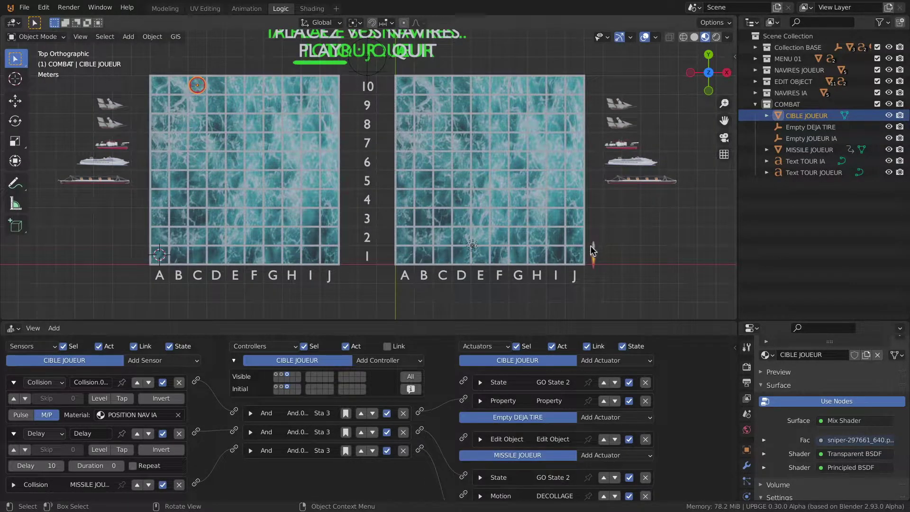
- Select the red target circle and expand its MISSILE JOUEUR collision sensor's material settings
scroll(197, 87, "up", 2)
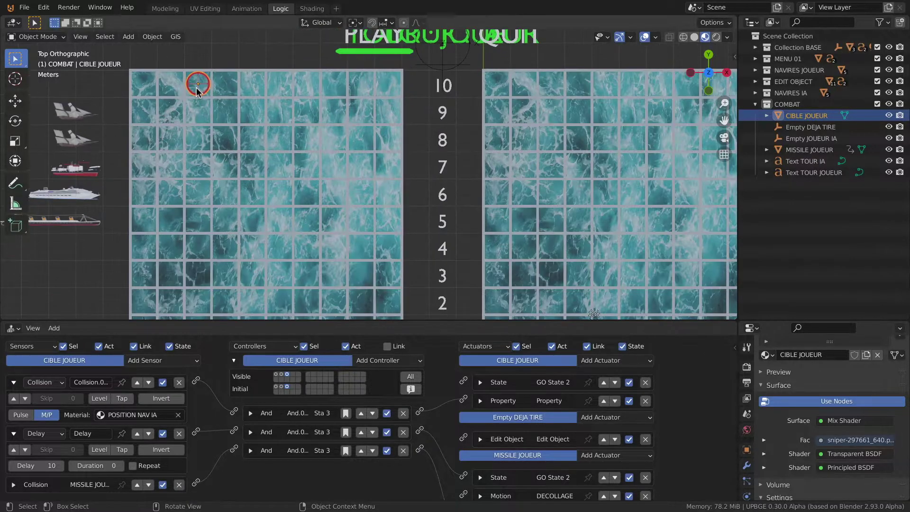
middle_click_drag(197, 87, 263, 145, "shift")
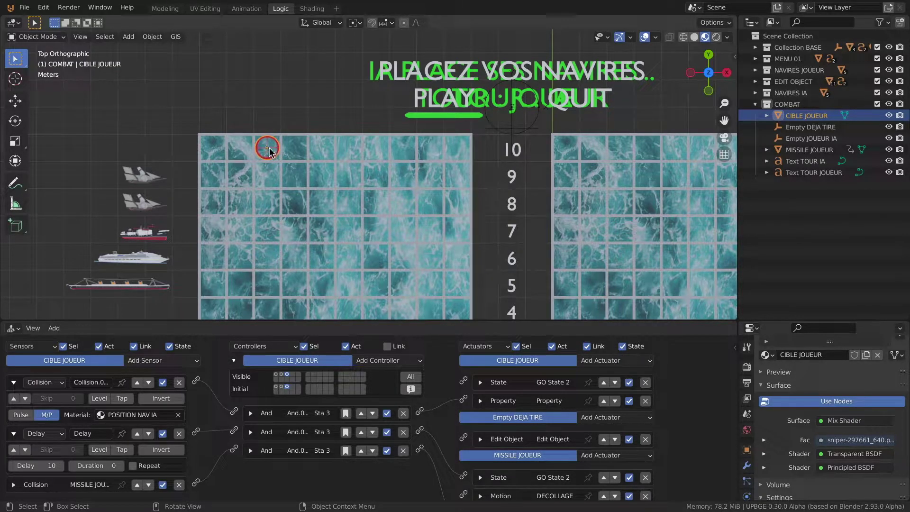
left_click_drag(291, 321, 291, 228)
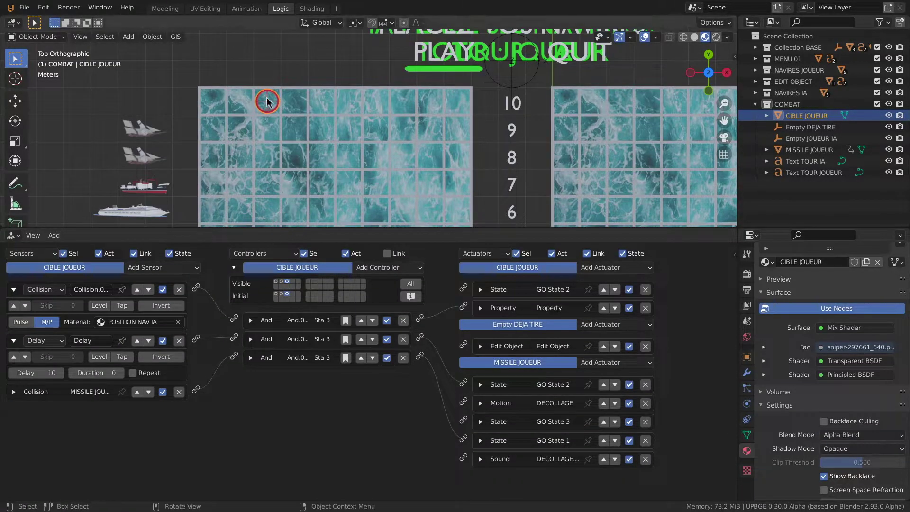
left_click(265, 99)
left_click(266, 99)
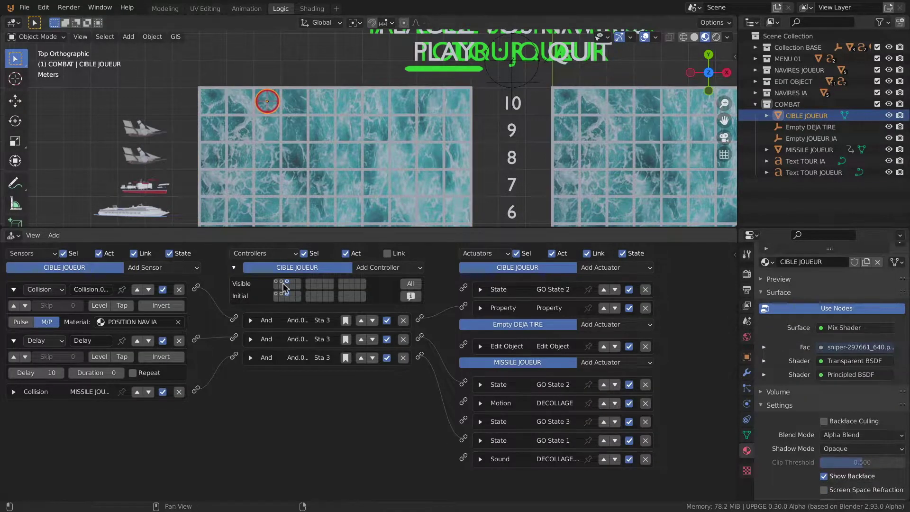
left_click(13, 391)
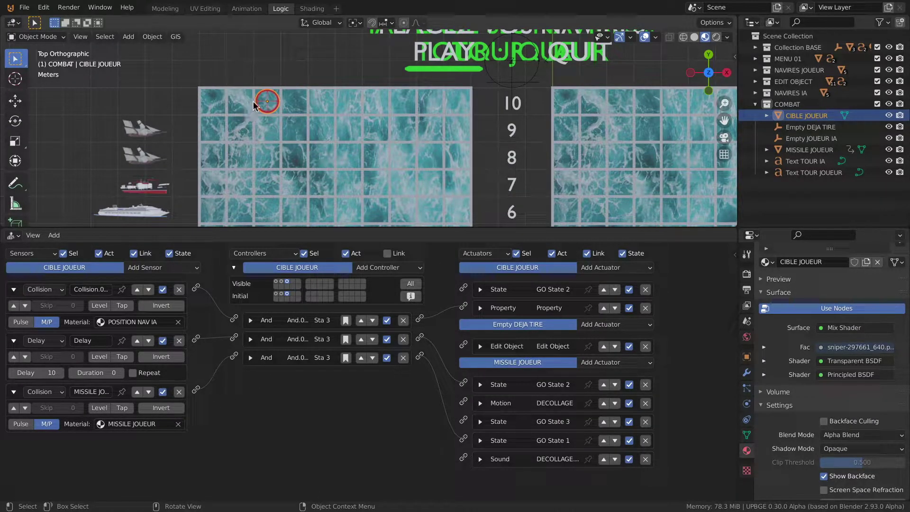
scroll(468, 131, "down", 3)
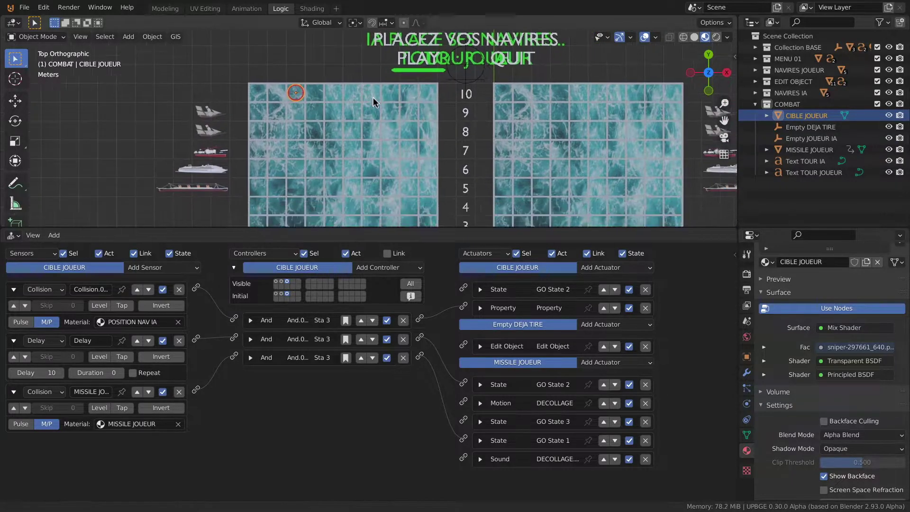
scroll(266, 70, "up", 3)
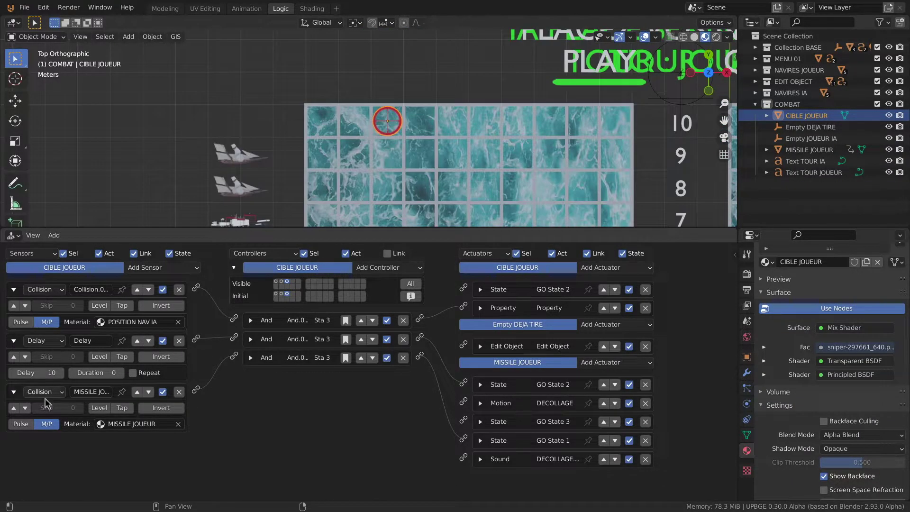
- Add an And controller fed by the MISSILE JOUEUR collision sensor
left_click(398, 273)
left_click(374, 283)
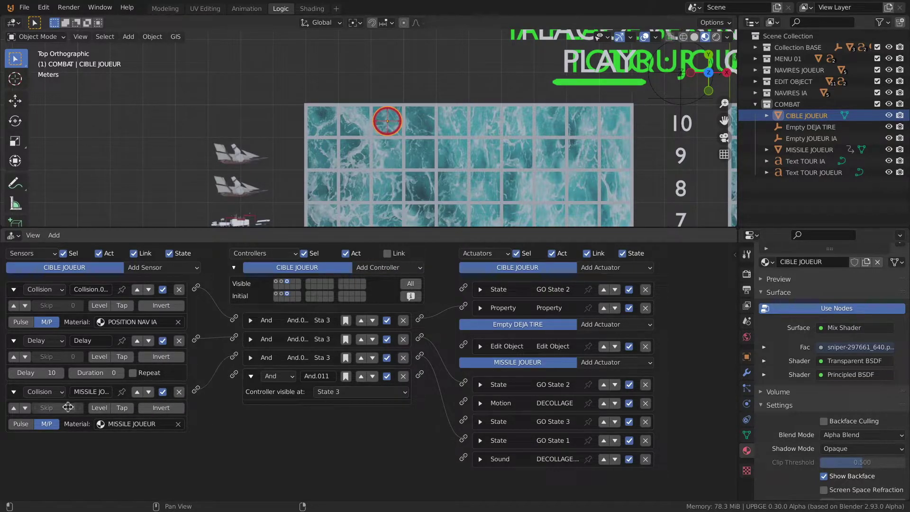
left_click_drag(196, 389, 234, 374)
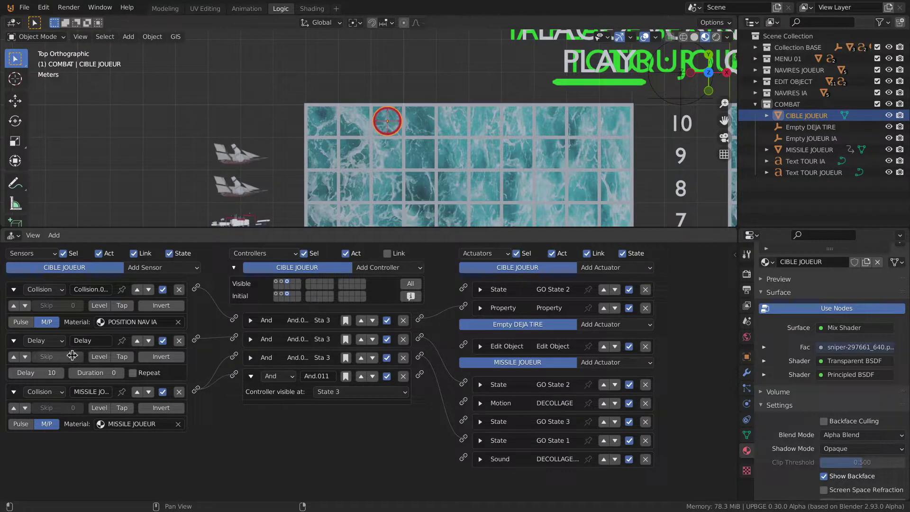
left_click(480, 308)
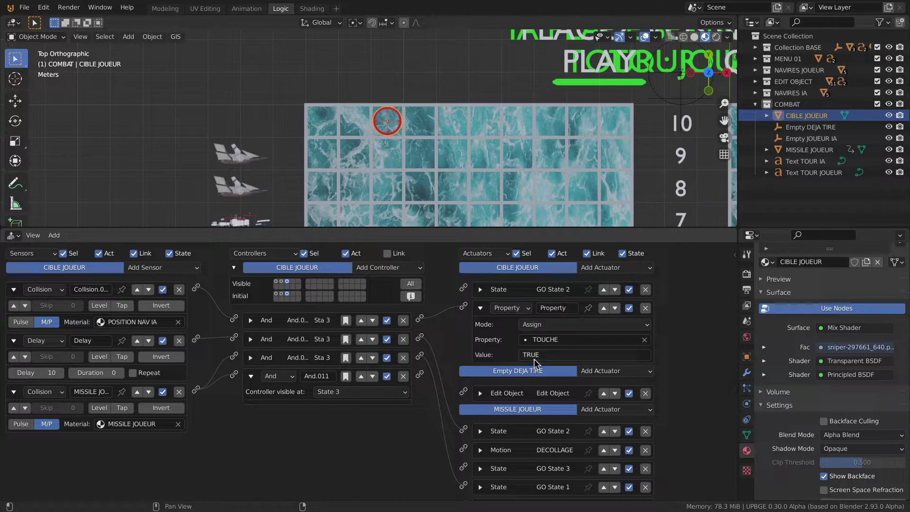
left_click(481, 308)
- Add a Property sensor named TOUCHE FALSE testing TOUCHE equals FALSE, linked to the new controller
left_click(161, 268)
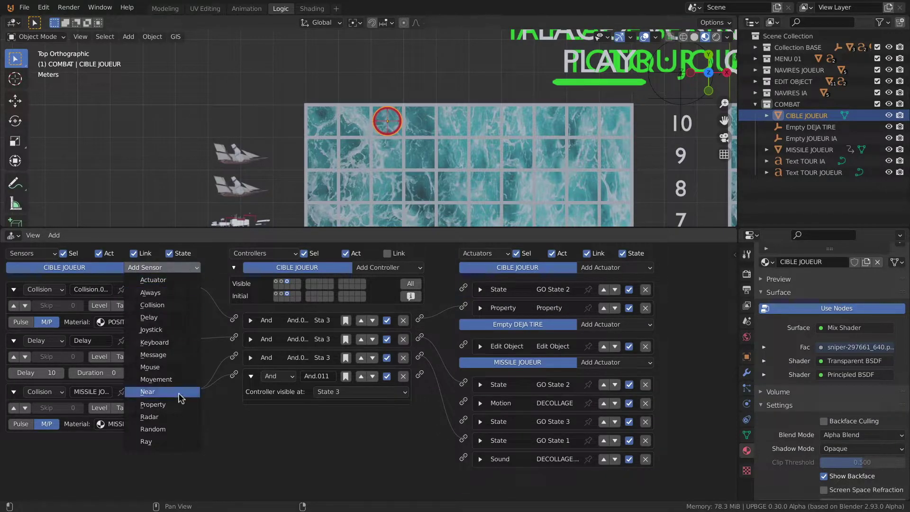
left_click(159, 404)
scroll(215, 422, "down", 2)
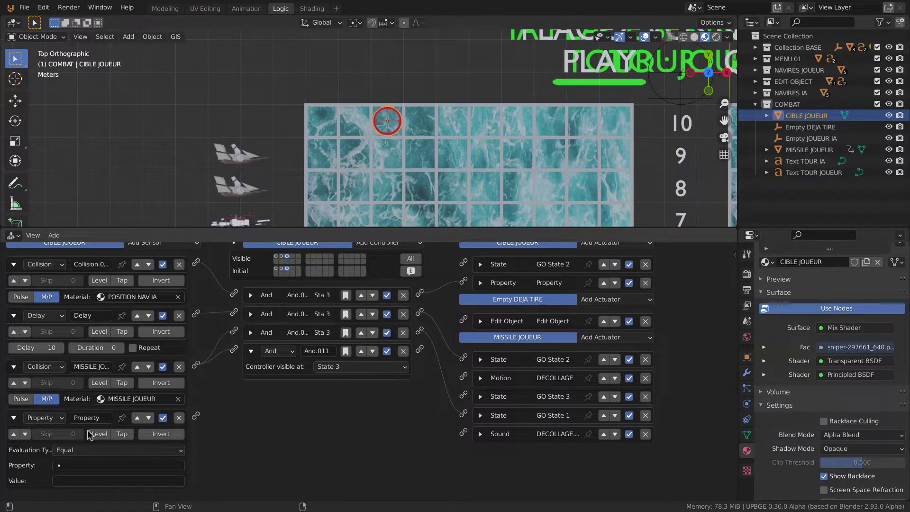
left_click(84, 466)
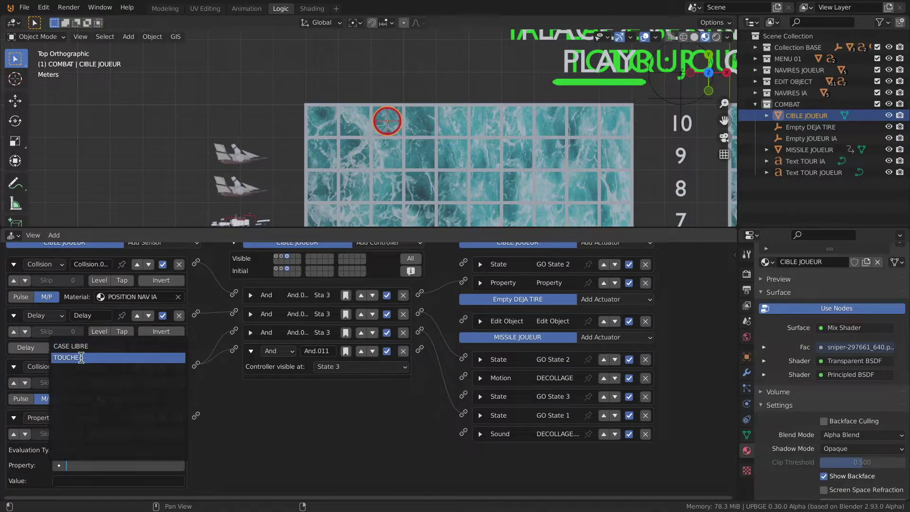
left_click(78, 360)
left_click(77, 481)
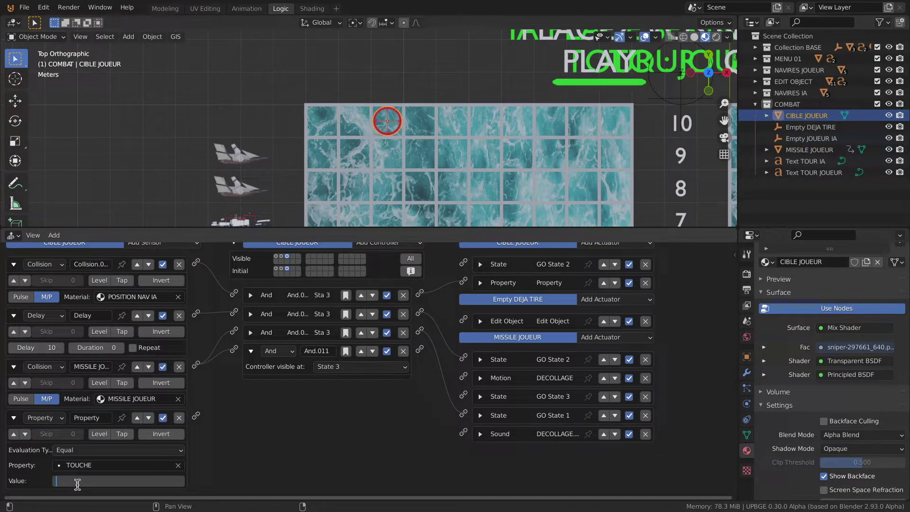
type("FALSE")
key("Return")
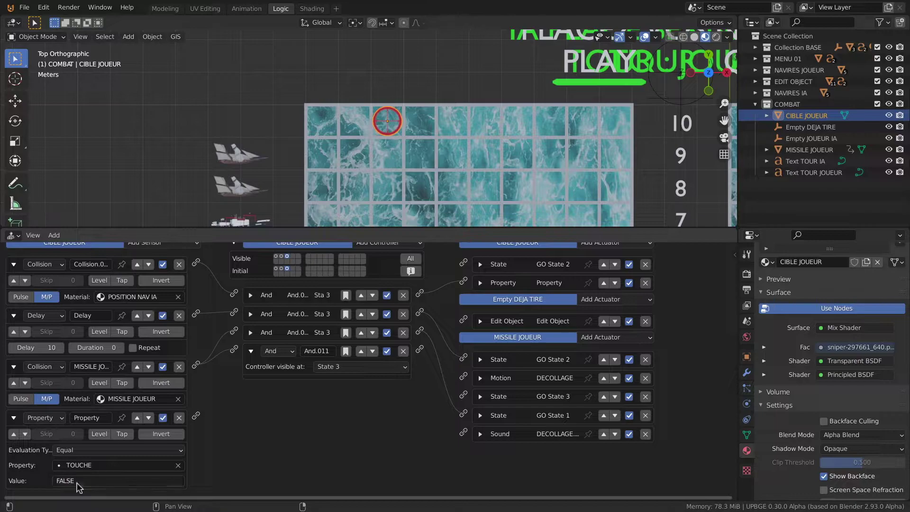
left_click(87, 417)
type("TOU")
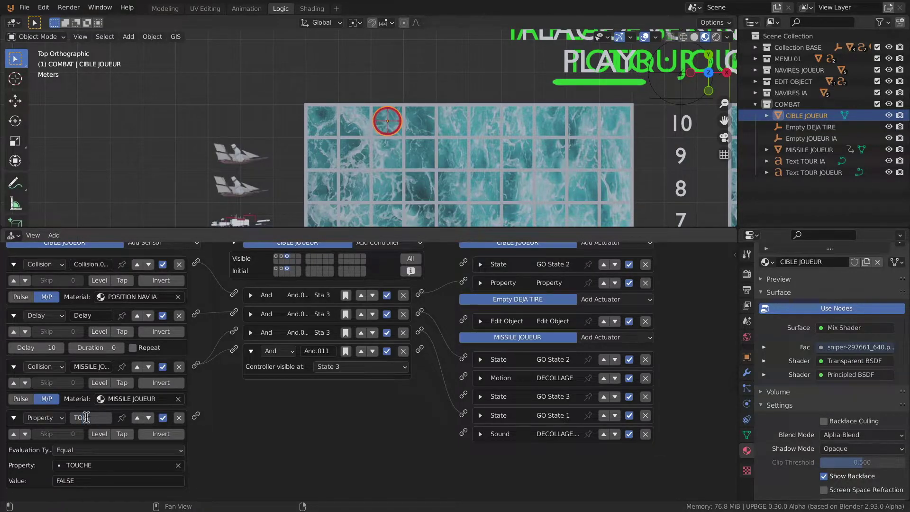
key("Return")
left_click(13, 418)
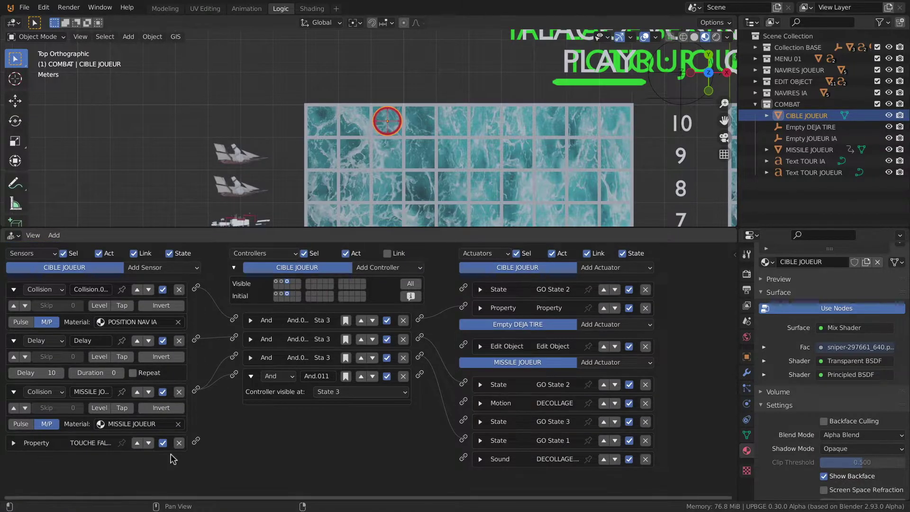
left_click_drag(196, 440, 234, 375)
- Finish linking the TOUCHE Property sensor to And.011
left_click_drag(455, 229, 455, 282)
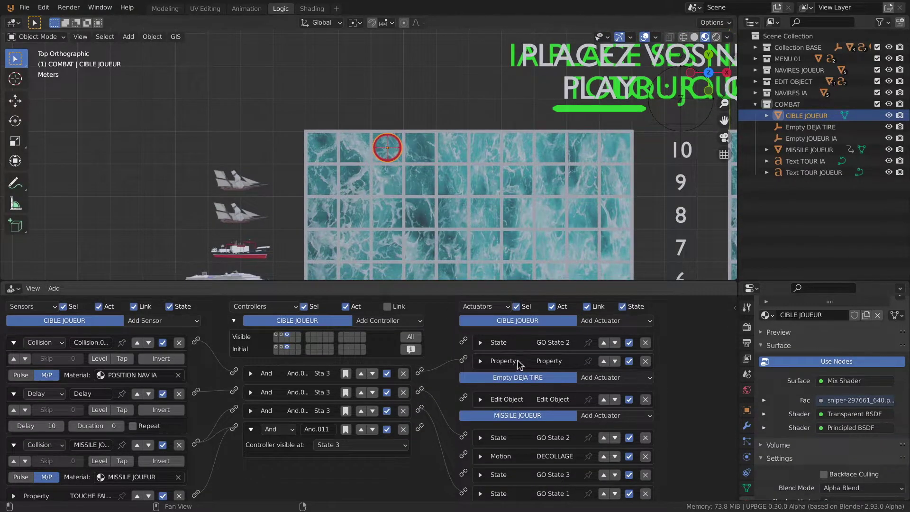
scroll(402, 214, "down", 2)
scroll(401, 214, "down", 2)
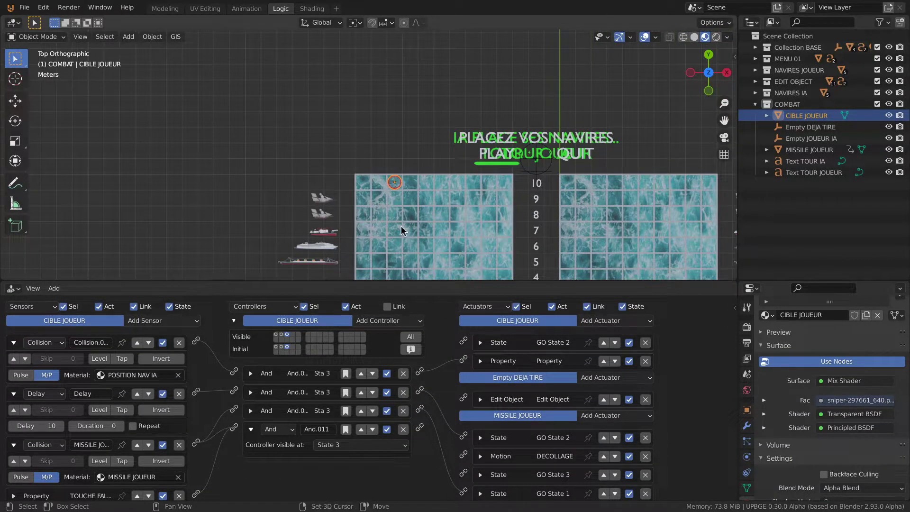
scroll(401, 231, "up", 2)
- Move the CIBLE JOUEUR target to square A1 and snap it to the grid
middle_click_drag(401, 230, 450, 70, "shift")
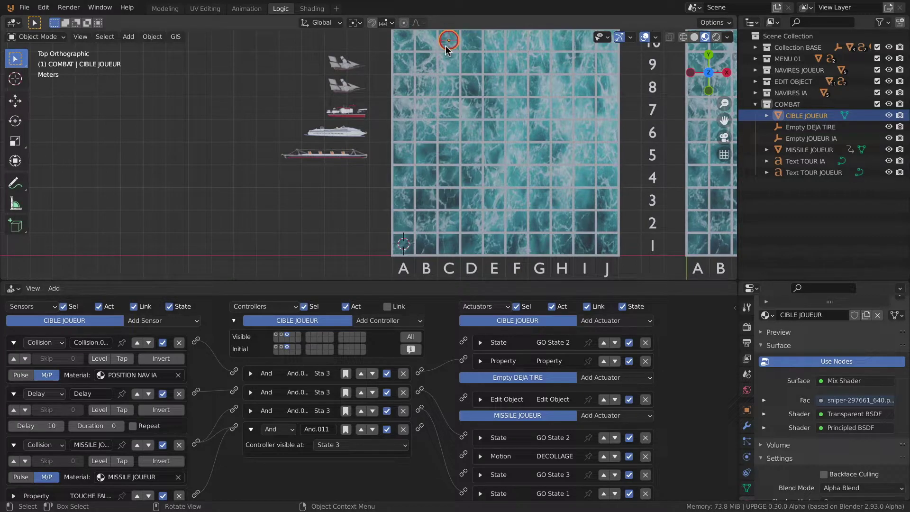
left_click_drag(445, 47, 402, 244)
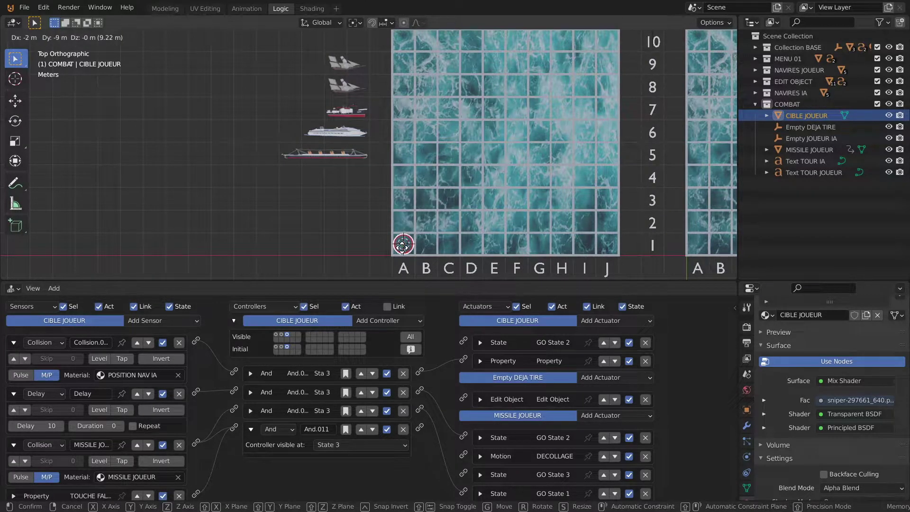
left_click(402, 244)
scroll(402, 242, "up", 3)
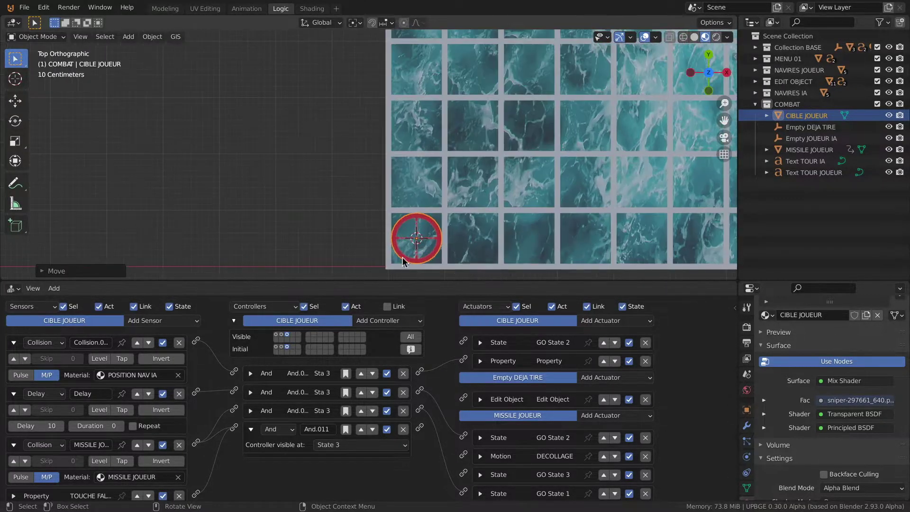
middle_click_drag(411, 229, 366, 180)
key("shift+s")
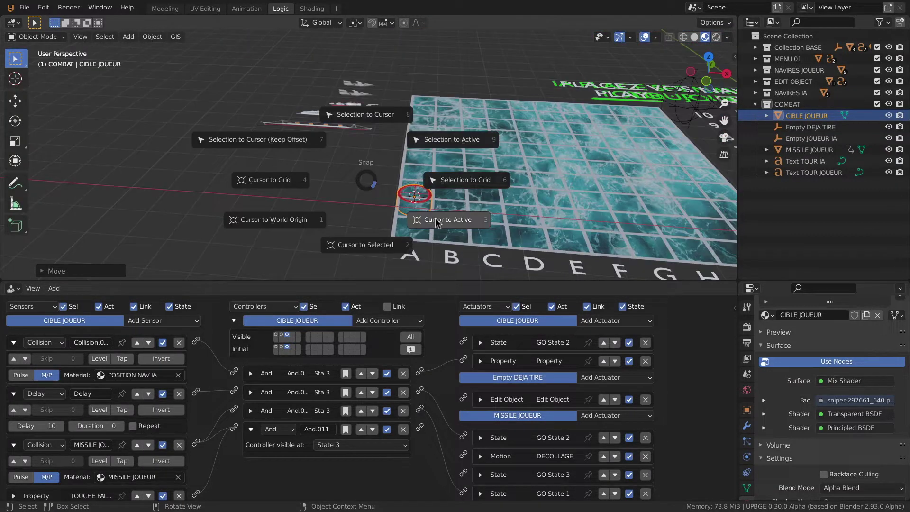
left_click(567, 158)
scroll(397, 196, "down", 1)
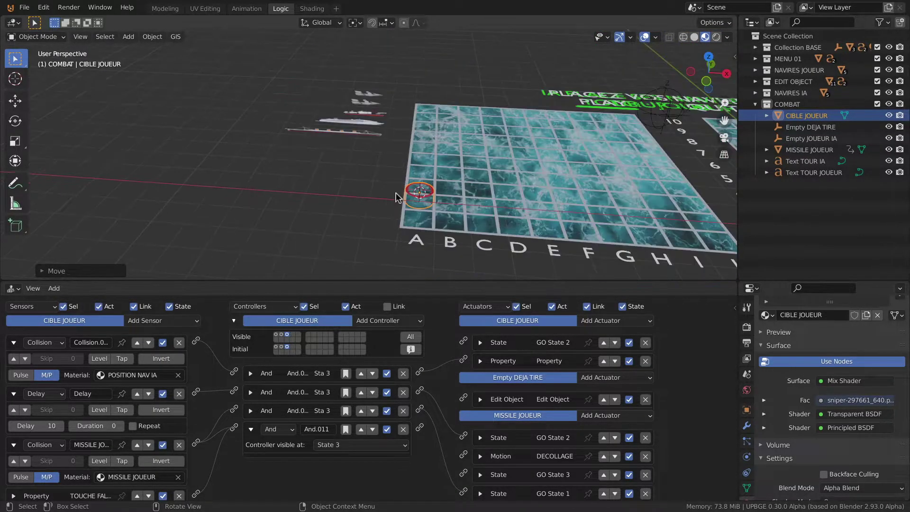
key("shift+a")
- Add a plane scaled to 0.4 in top view and name it PLOUF
mouse_move(381, 194)
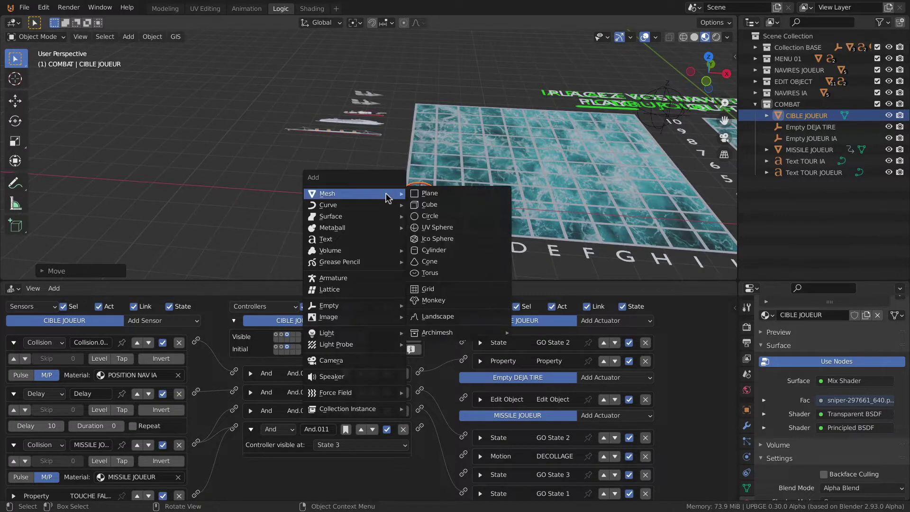
left_click(429, 194)
key("KP_7")
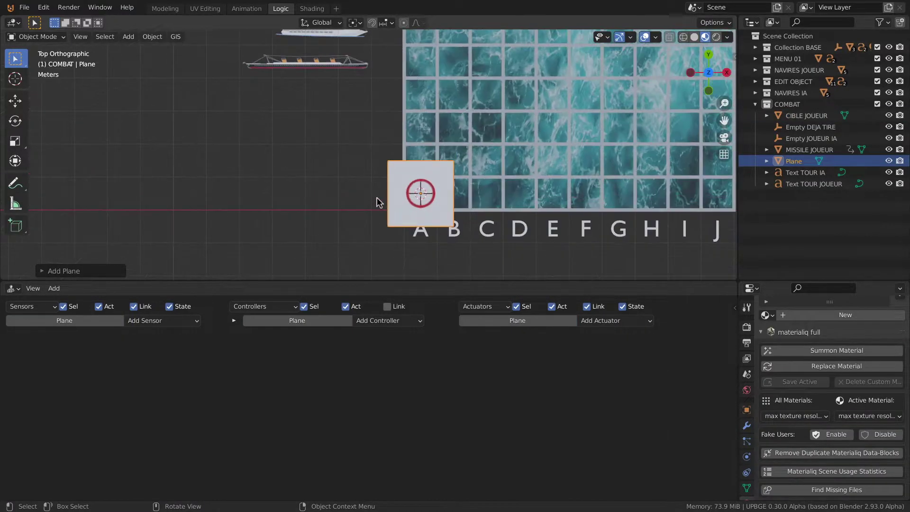
key("s")
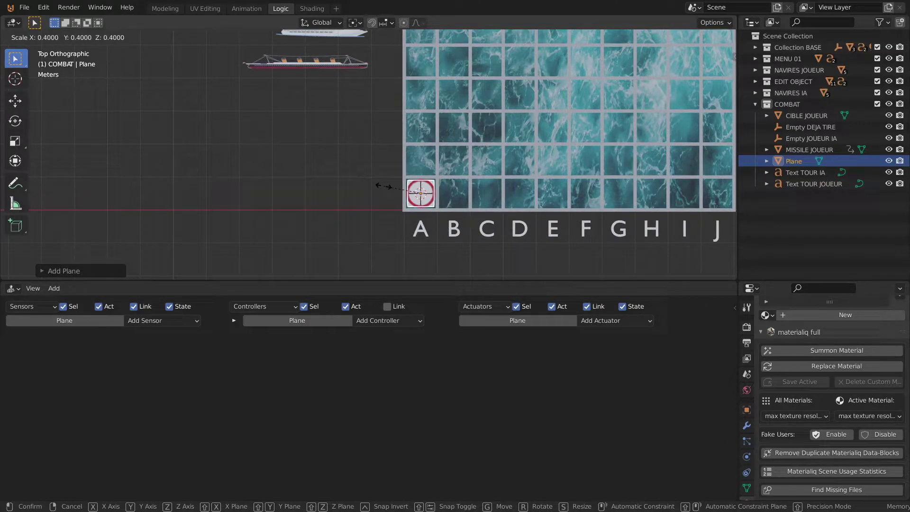
left_click(384, 186)
scroll(389, 189, "down", 1)
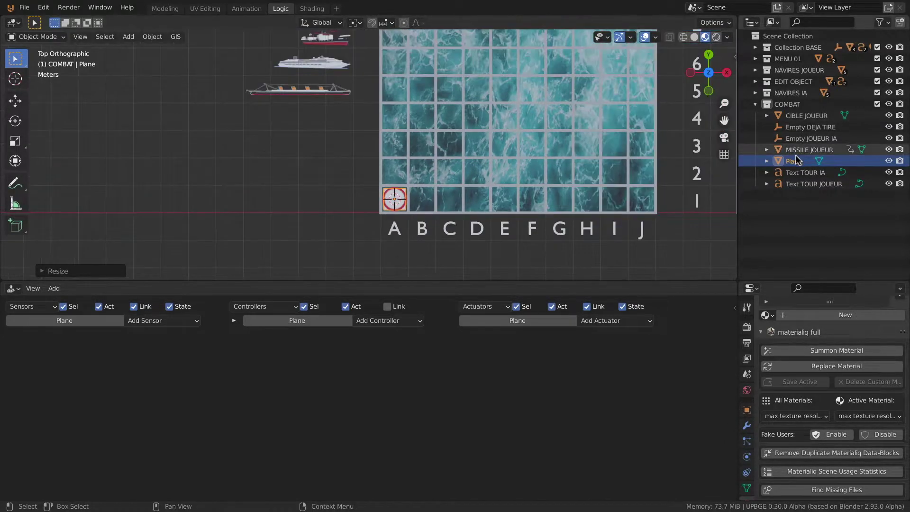
double_click(799, 161)
type("PLO")
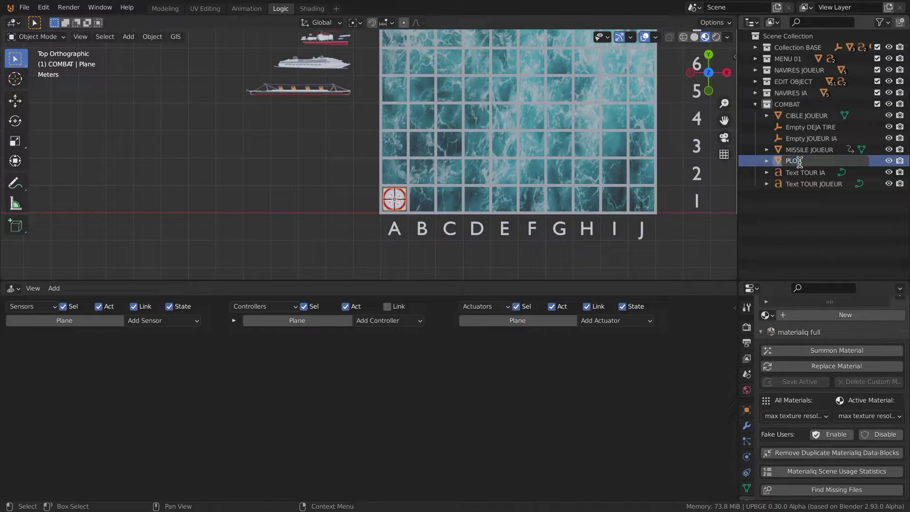
type("UF")
key("Return")
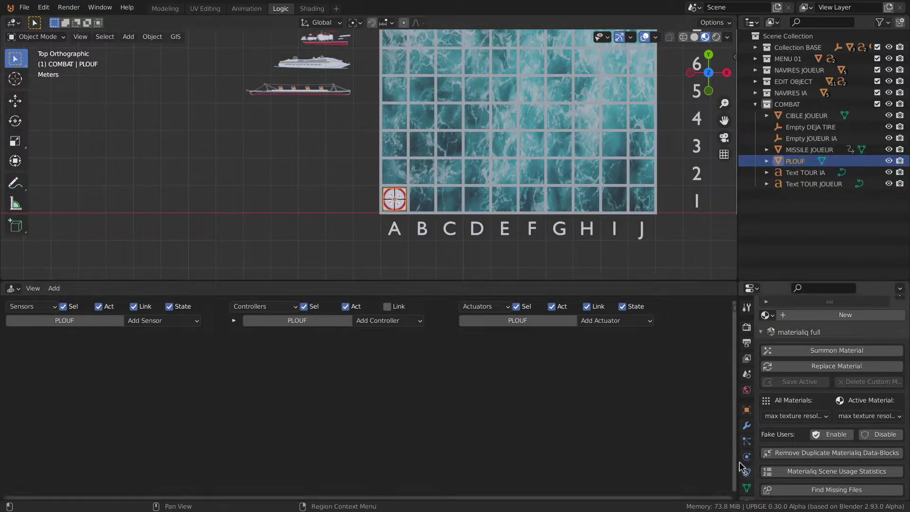
scroll(805, 369, "up", 3)
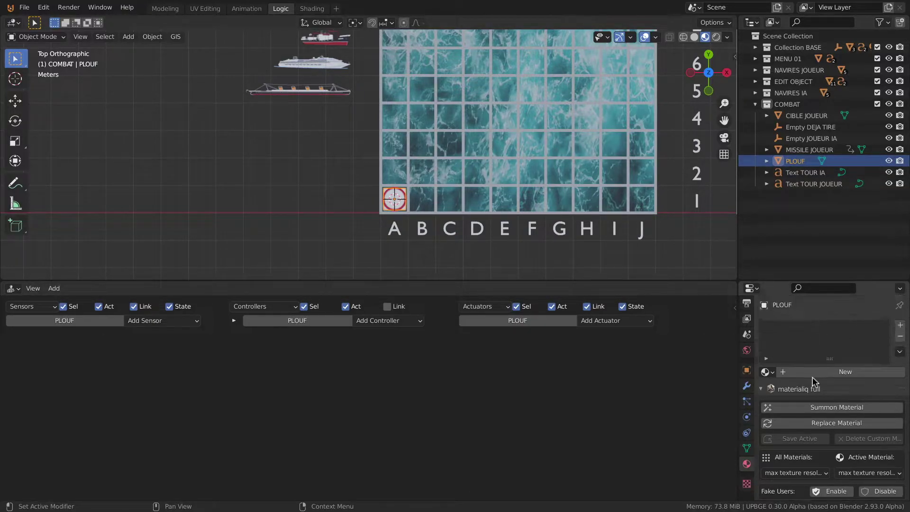
- Create a material named PLOUF with an Image Texture driving its base colour
left_click(815, 375)
double_click(797, 327)
type("PLOUF")
key("Return")
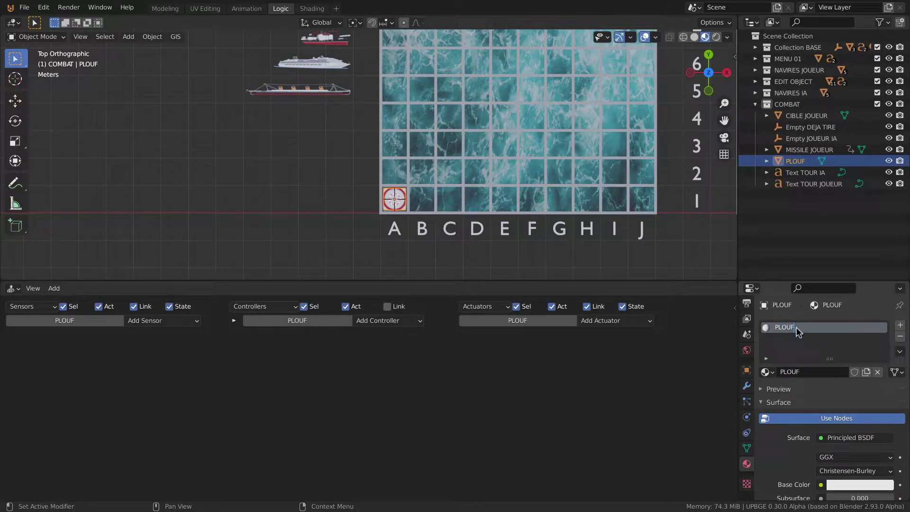
scroll(791, 436, "down", 3)
left_click(820, 428)
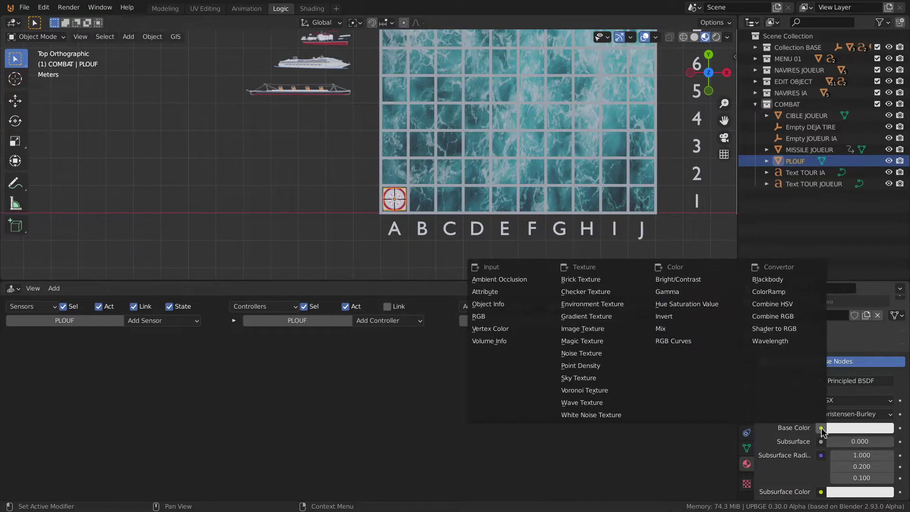
left_click(587, 329)
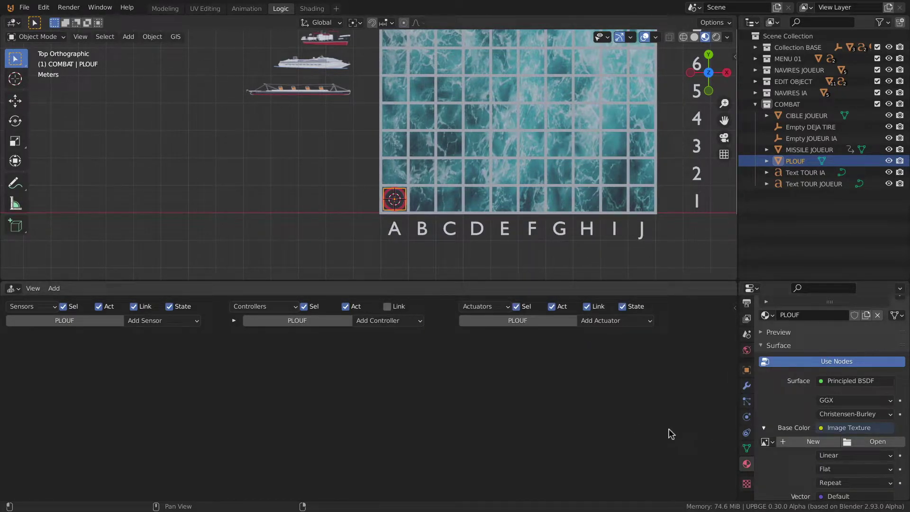
- Load plouf.png from the TEXTURES folder as the PLOUF material's base colour texture
left_click(870, 441)
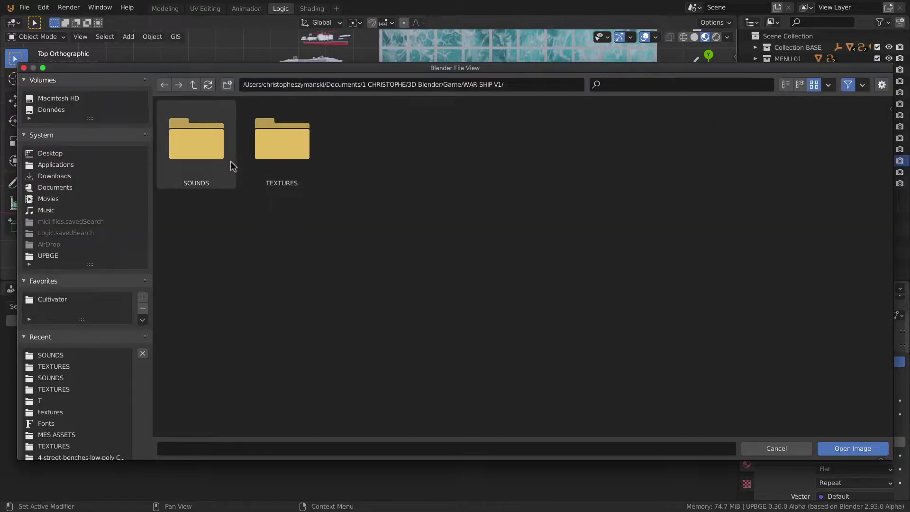
double_click(274, 151)
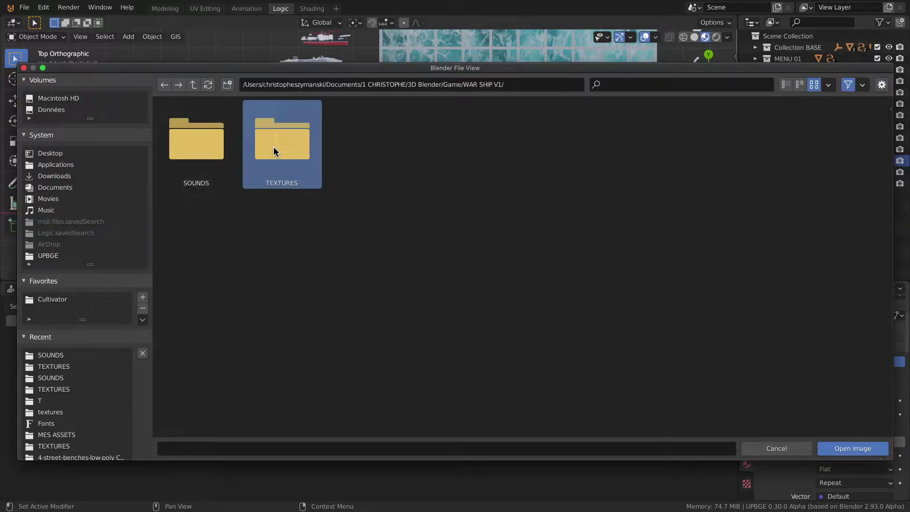
left_click(279, 141)
double_click(279, 142)
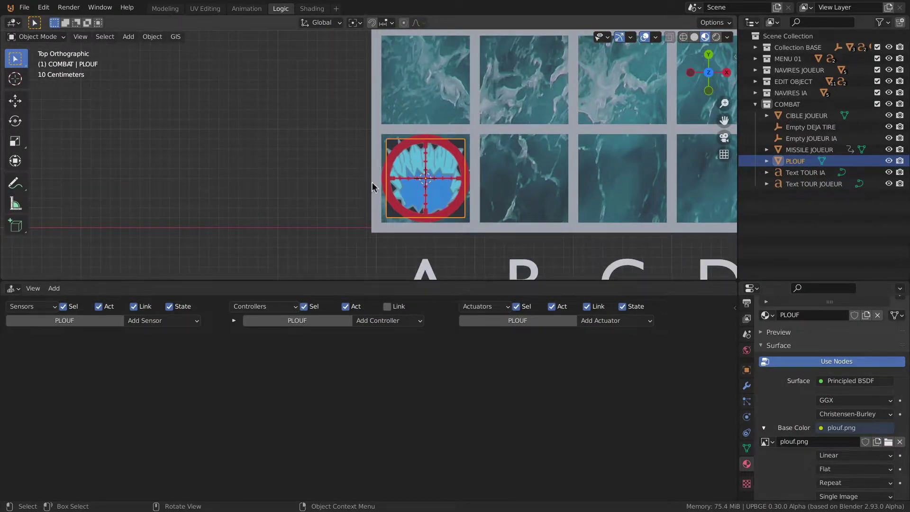
- Move the PLOUF plane 5 m left, off the grid beside cell A1
scroll(371, 182, "down", 2)
scroll(439, 203, "down", 6)
scroll(438, 203, "down", 2)
scroll(401, 185, "down", 2)
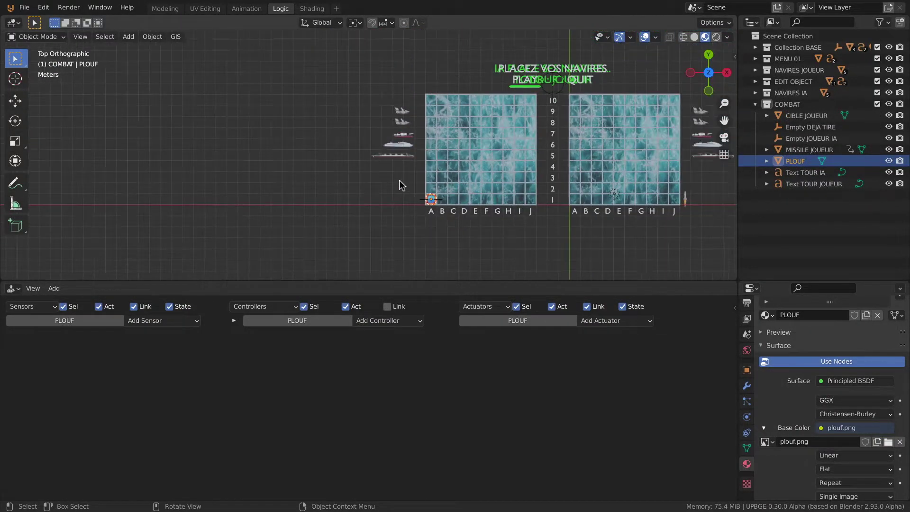
scroll(472, 185, "down", 1)
scroll(432, 193, "up", 4)
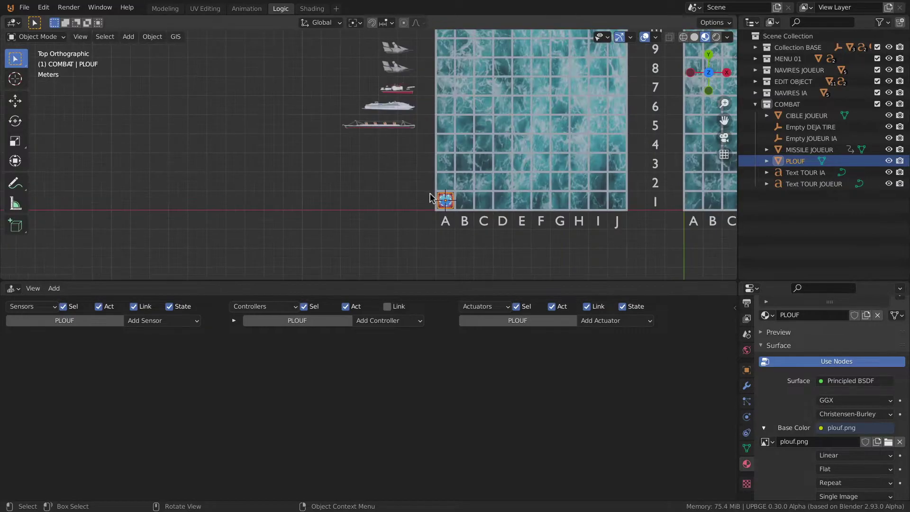
key("g")
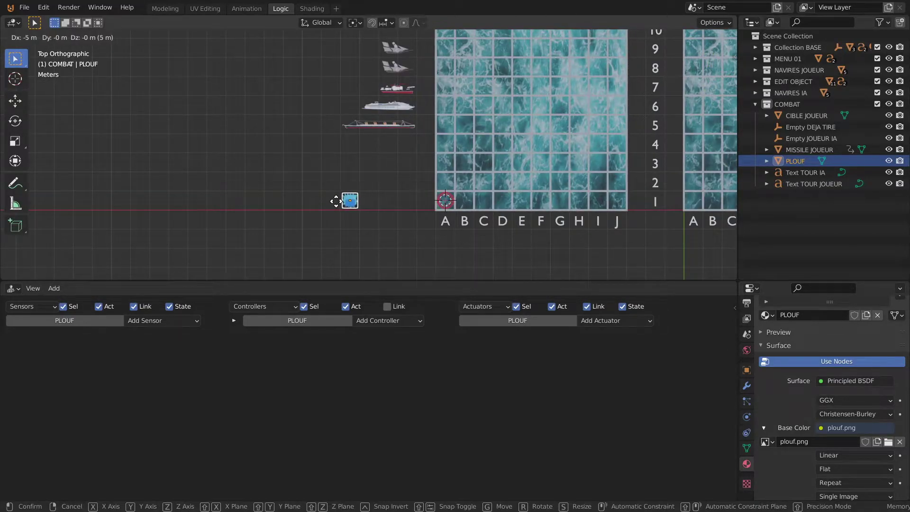
left_click(332, 199)
scroll(328, 205, "up", 2)
scroll(327, 207, "up", 4)
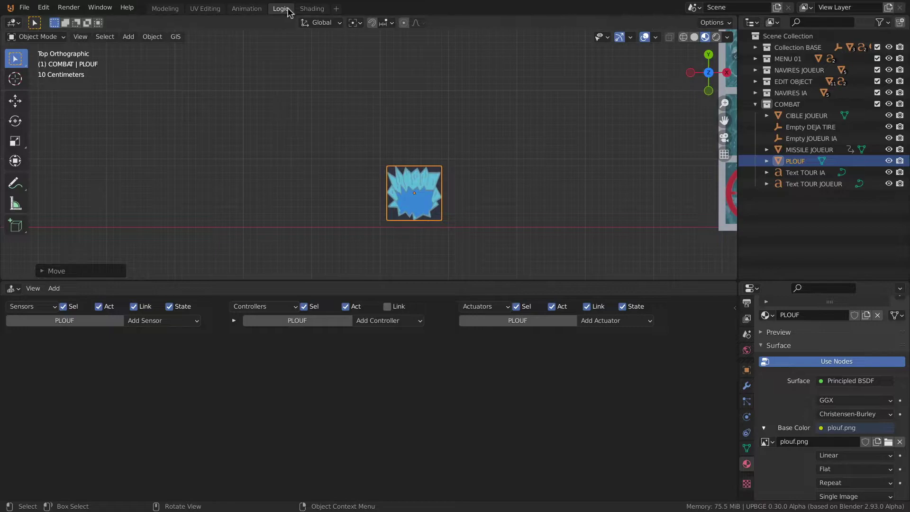
- Spread out the plouf.png, Principled BSDF and Material Output nodes to make room
left_click(312, 8)
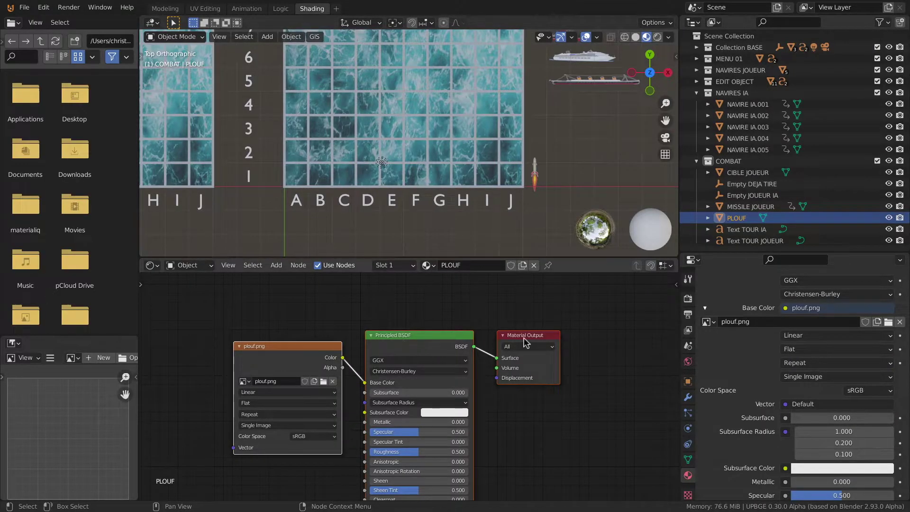
left_click_drag(524, 342, 592, 335)
scroll(346, 187, "down", 2)
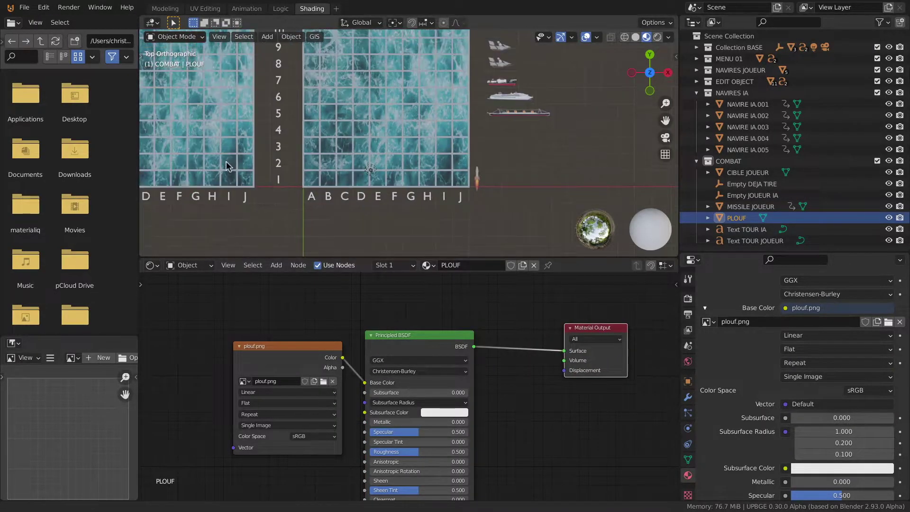
middle_click_drag(227, 165, 390, 215, "shift")
scroll(349, 179, "up", 4)
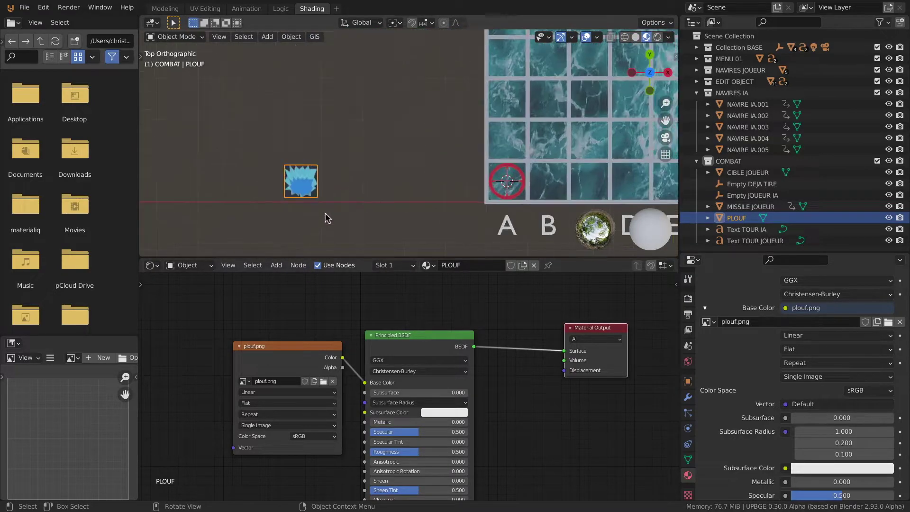
left_click_drag(284, 346, 209, 324)
left_click_drag(401, 341, 342, 318)
left_click_drag(247, 332, 231, 328)
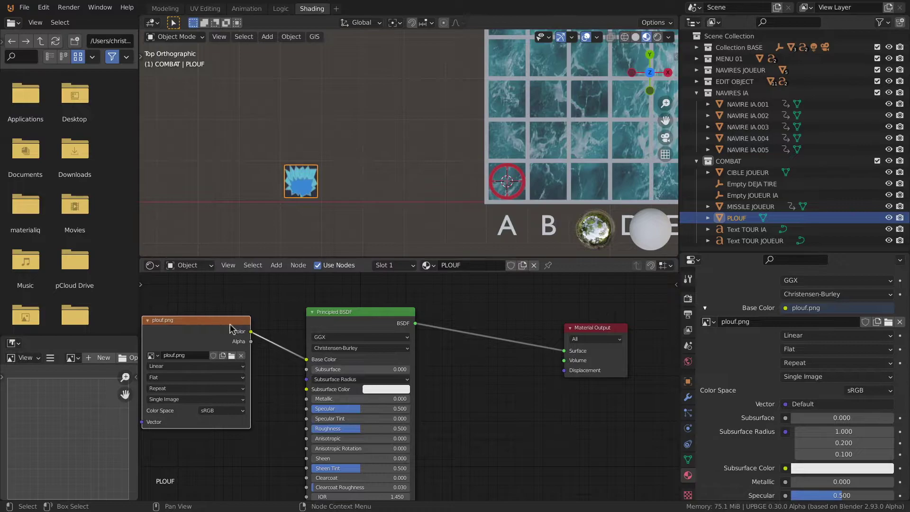
- Add a Mix Shader with Principled BSDF in its second Shader input, and save
key("shift+a")
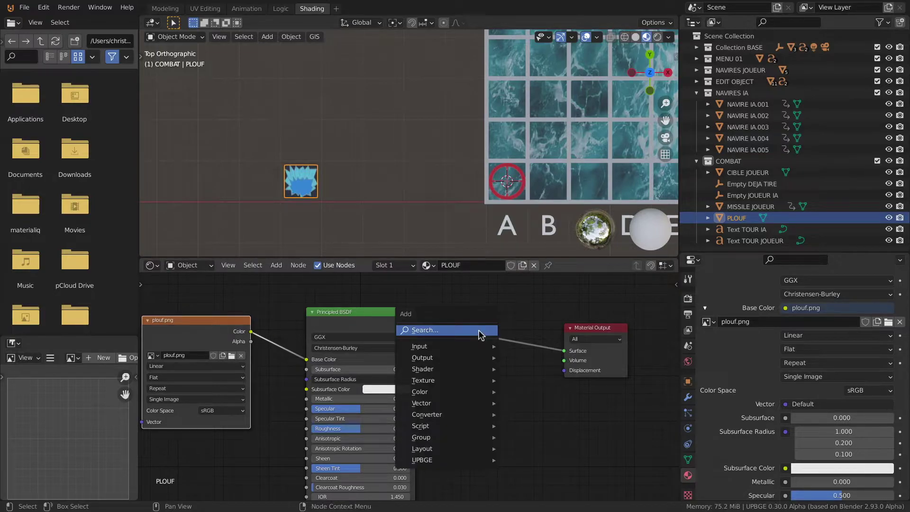
type("mix")
key("Return")
left_click(540, 346)
key("ctrl+s")
left_click_drag(510, 355, 510, 365)
- Add a Transparent BSDF into the Mix Shader and drive its Fac with the image Alpha
key("shift+a")
type("tra")
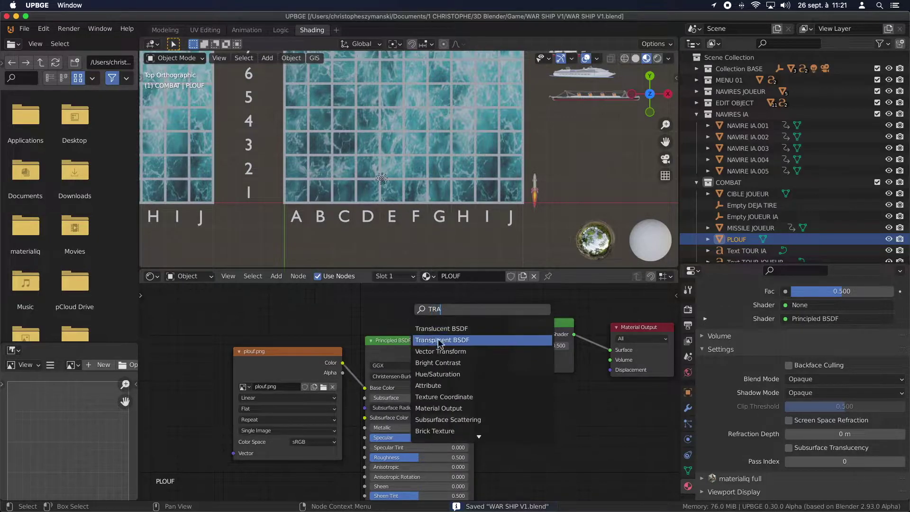
key("Return")
left_click(469, 318)
left_click_drag(468, 314, 509, 356)
key("ctrl+s")
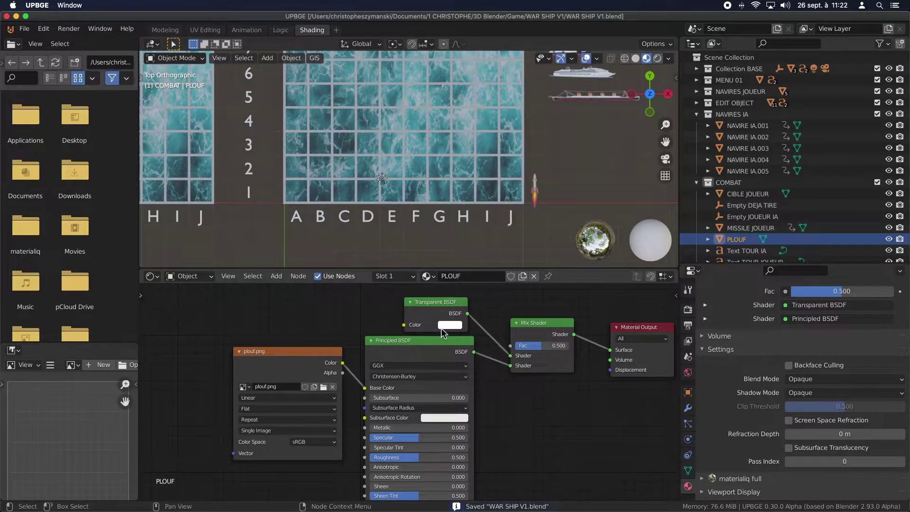
left_click_drag(343, 373, 510, 346)
- Set the PLOUF material's Blend Mode to Alpha Blend and return to Modeling
left_click(845, 378)
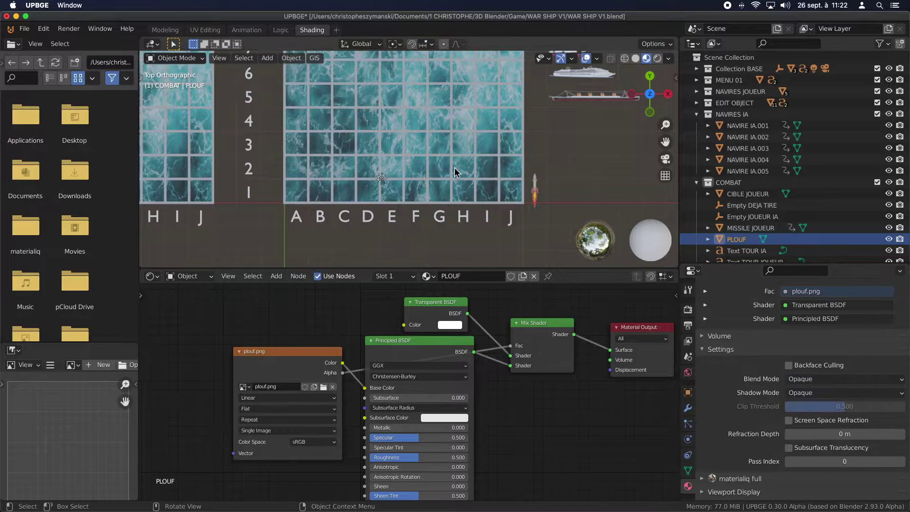
scroll(299, 204, "down", 4)
scroll(298, 205, "up", 4)
left_click(806, 378)
left_click(812, 428)
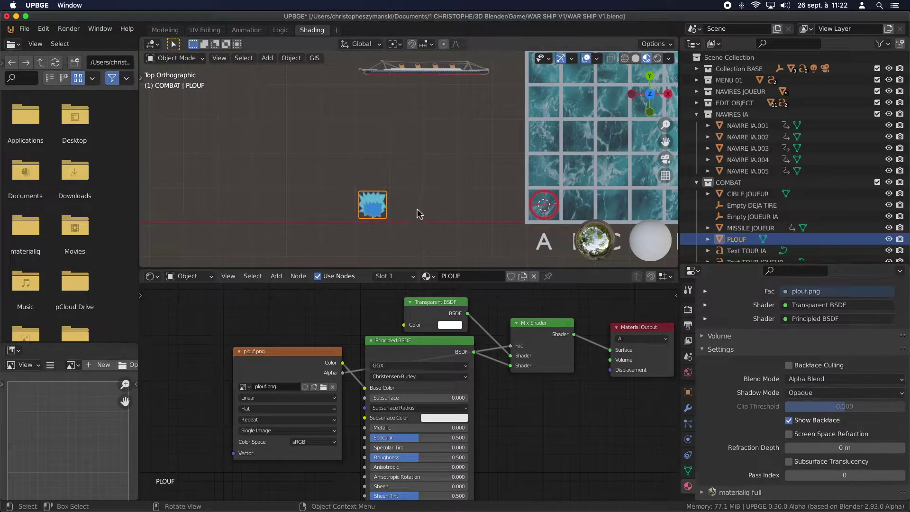
key("ctrl+Page_Down")
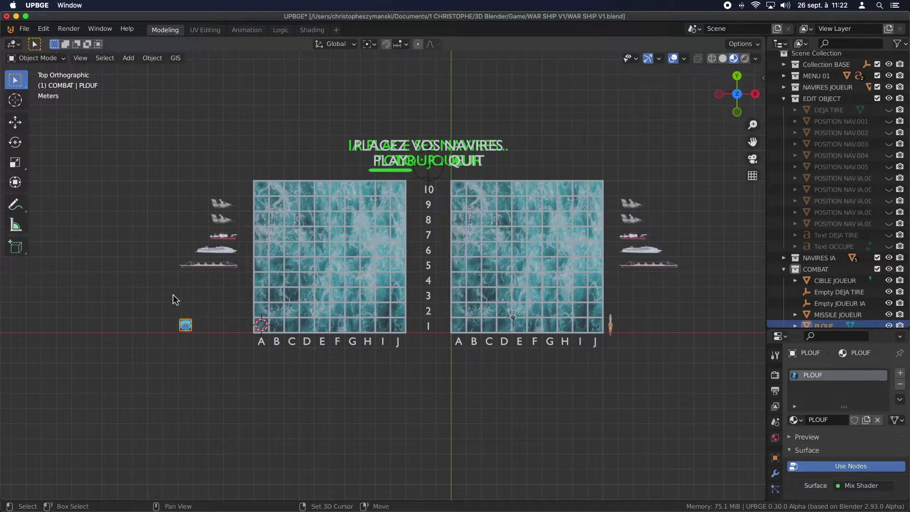
- Raise the PLOUF plane's geometry along Z in Edit Mode
key("KP_1")
key("KP_Decimal")
mouse_move(389, 307)
middle_mouse_down()
mouse_move(396, 329)
mouse_move(492, 302)
middle_mouse_up()
key("KP_1")
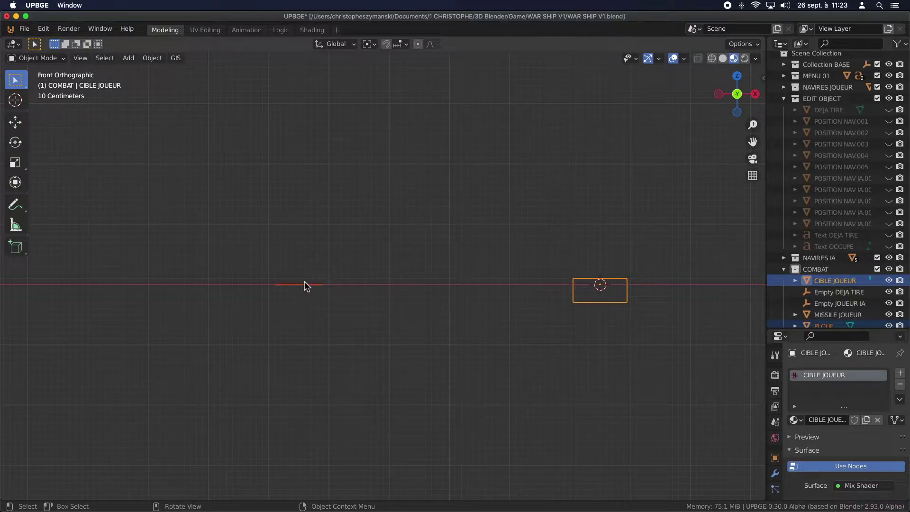
left_click(288, 284)
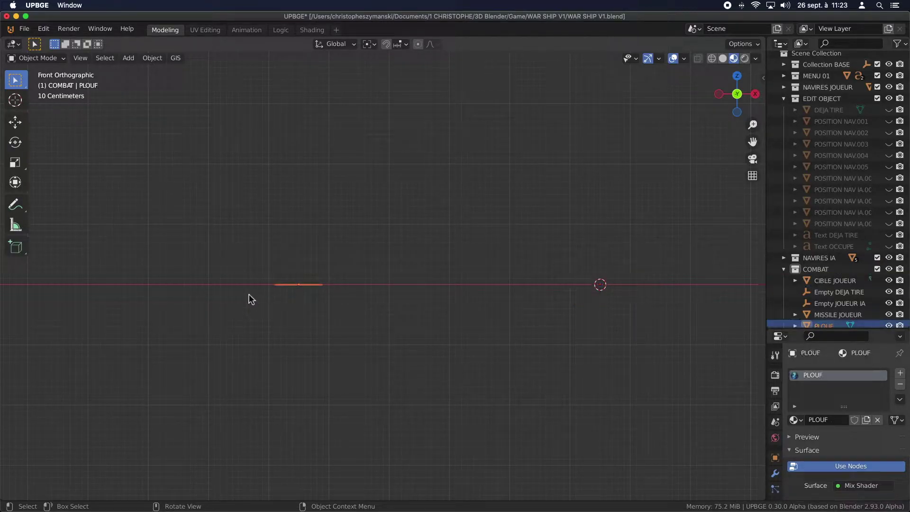
key("Tab")
scroll(253, 287, "up", 4)
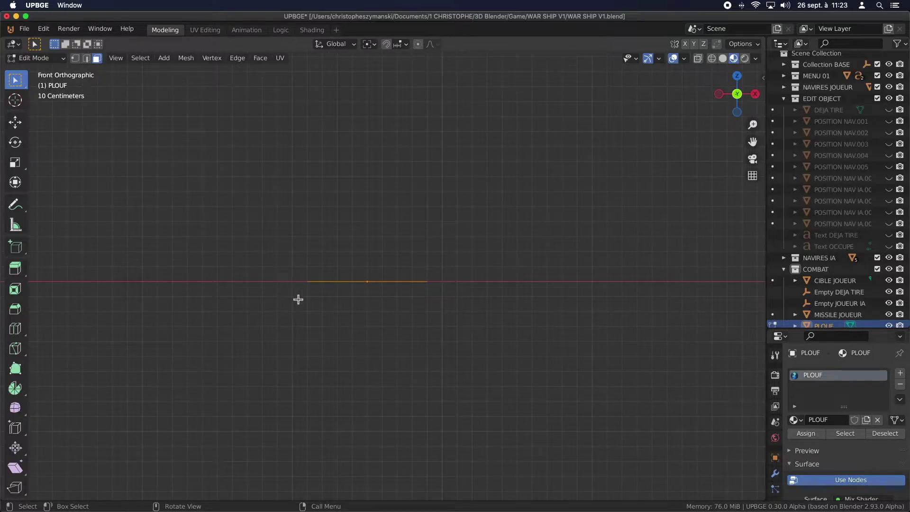
key("g")
key("z")
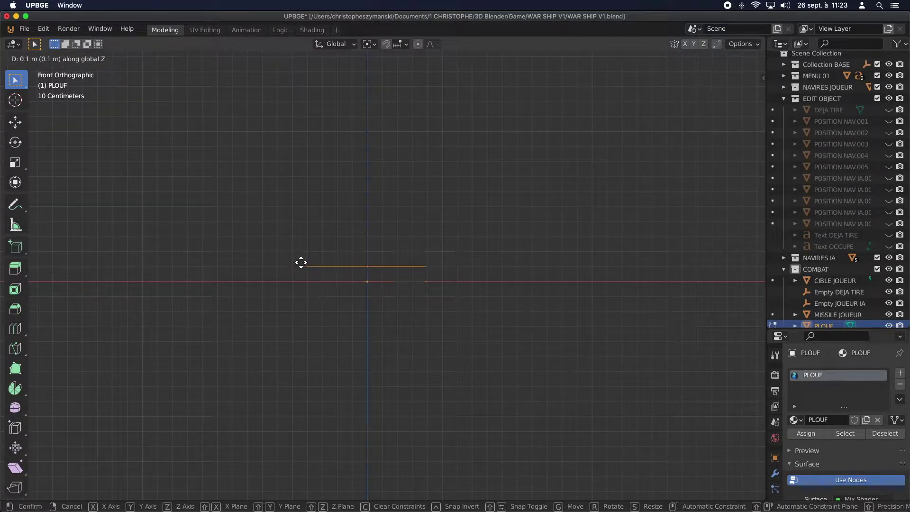
left_click(301, 249)
key("Tab")
- Move PLOUF into the EDIT OBJECT collection, hide it, and select CIBLE JOUEUR
scroll(406, 330, "down", 1)
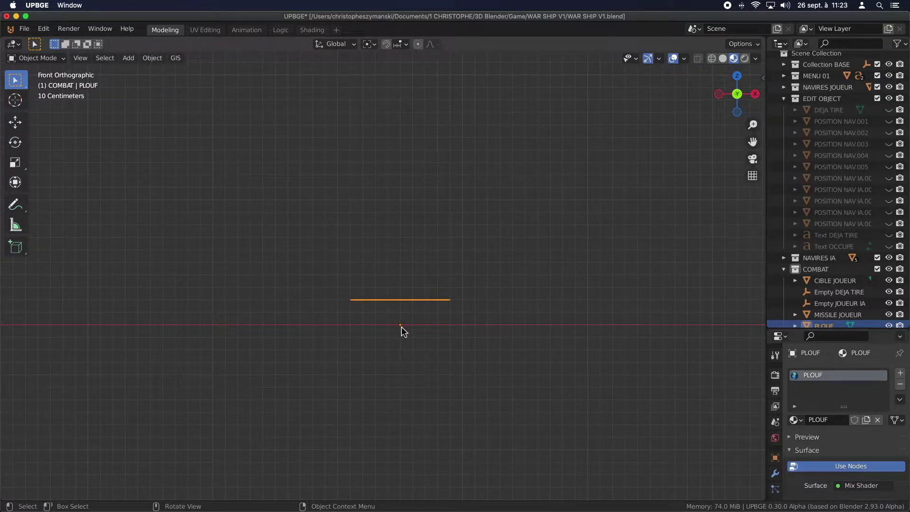
middle_click_drag(399, 315, 390, 351)
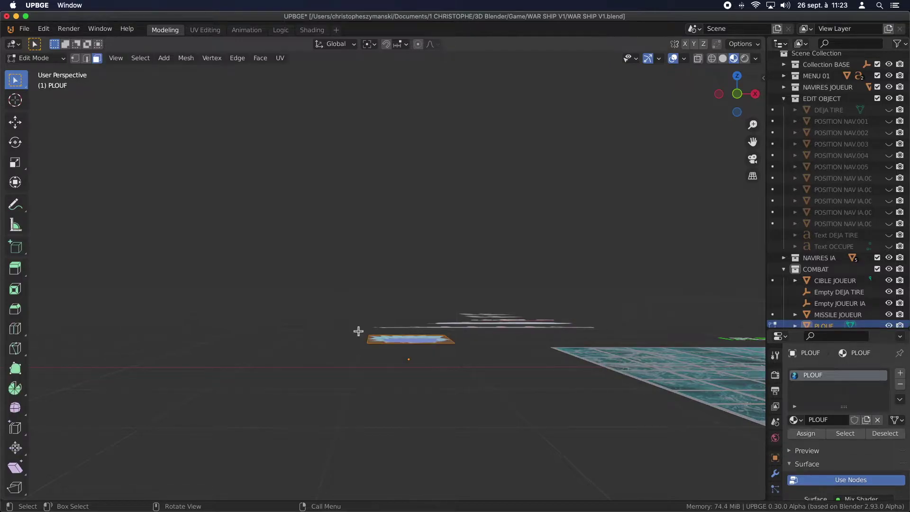
key("KP_7")
scroll(845, 295, "down", 1)
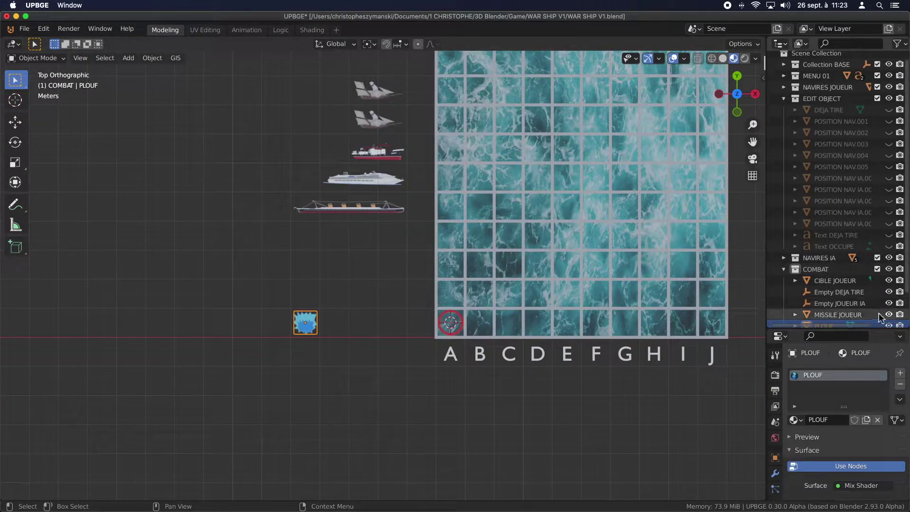
scroll(841, 296, "down", 1)
scroll(838, 297, "down", 1)
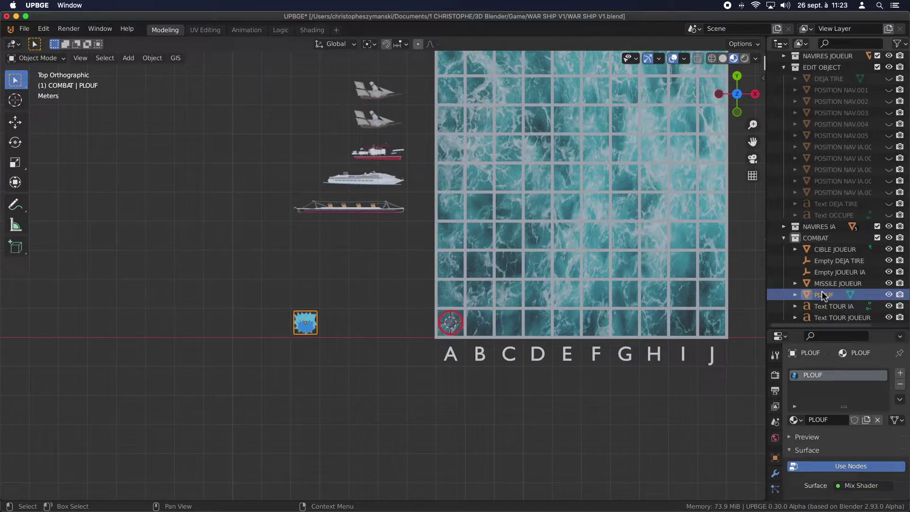
left_click_drag(823, 294, 825, 76)
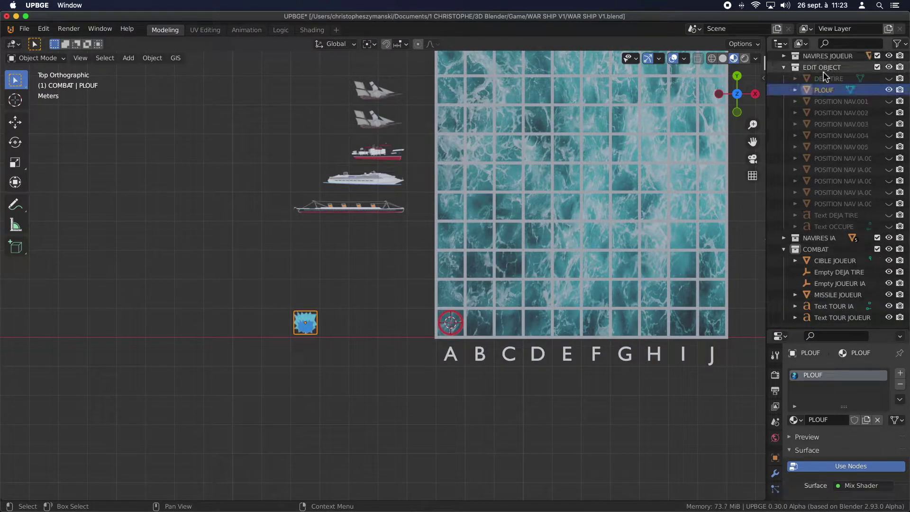
left_click(888, 90)
left_click(452, 322)
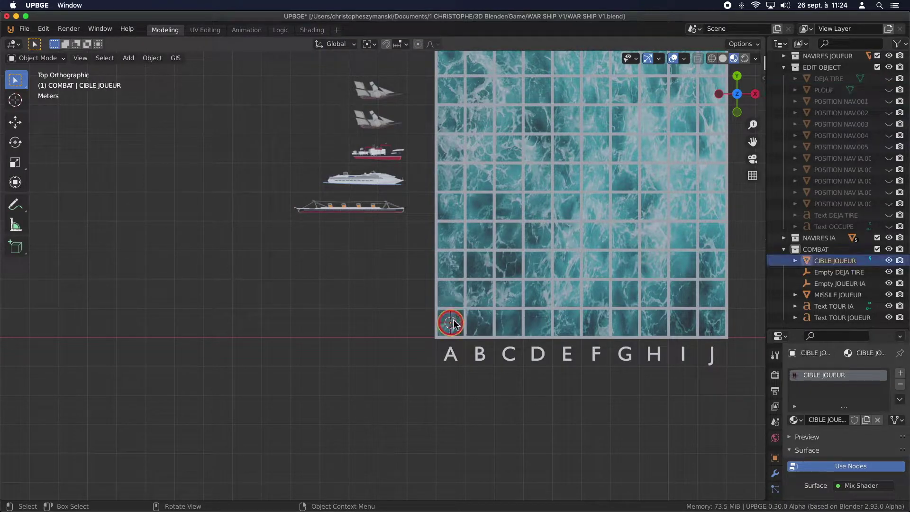
left_click(280, 30)
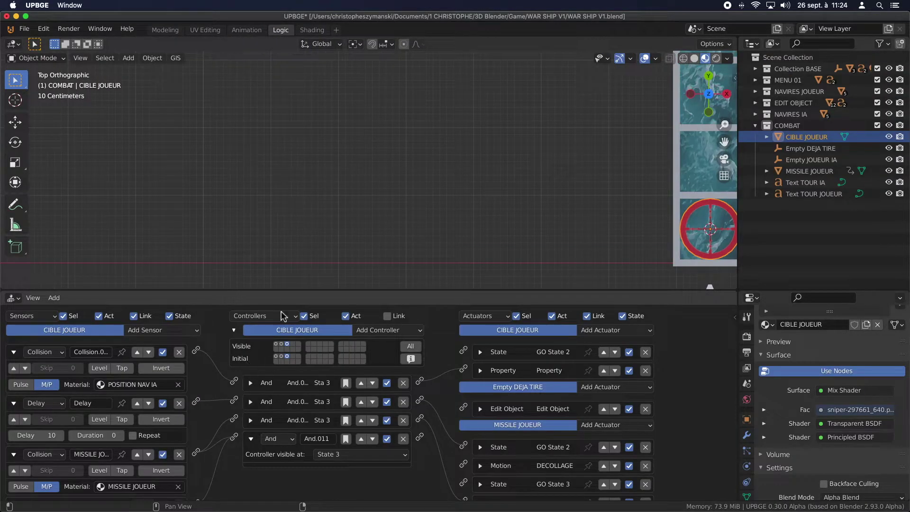
- Add an Edit Object actuator spawning PLOUF, linked from And.011
left_click_drag(284, 290, 284, 158)
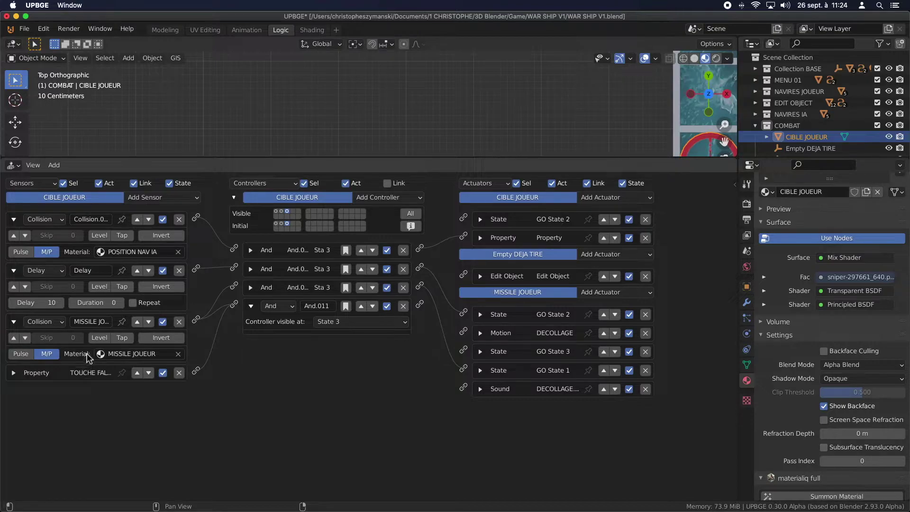
left_click(59, 373)
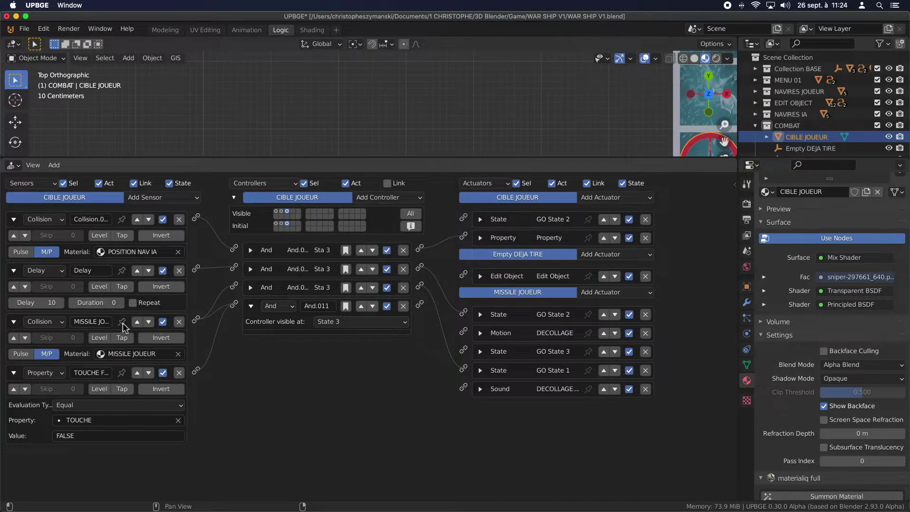
left_click(607, 202)
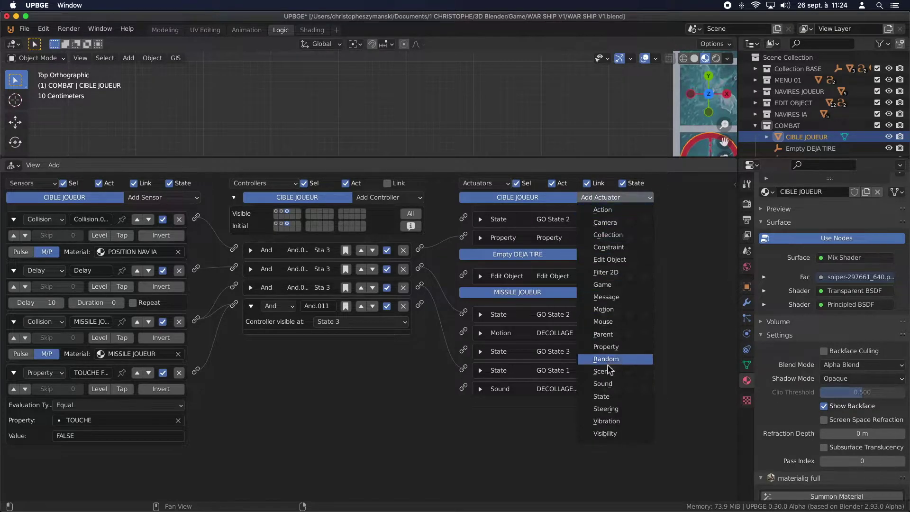
left_click(609, 261)
left_click_drag(420, 303, 464, 253)
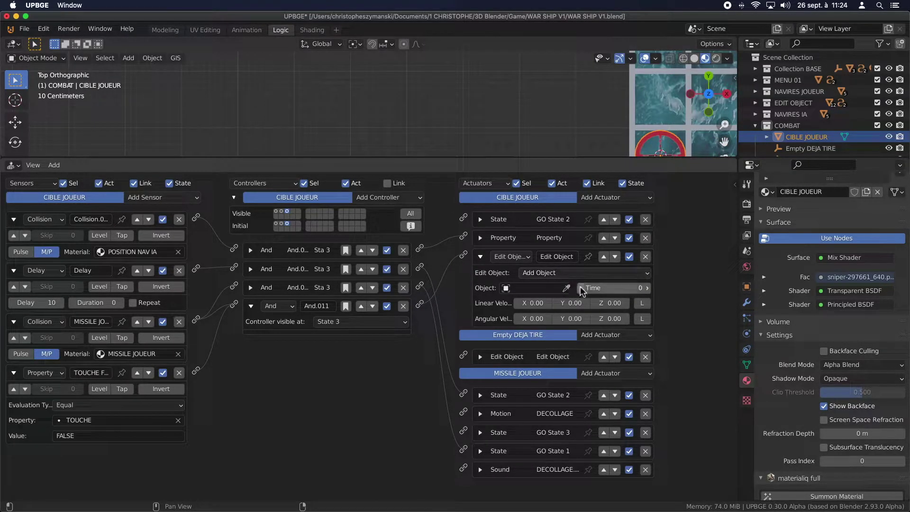
left_click(544, 289)
type("PL")
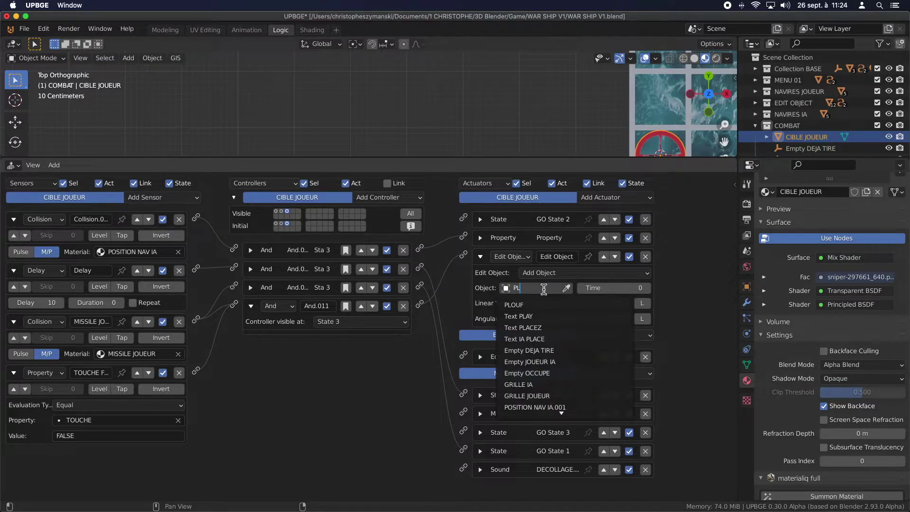
type("OU")
left_click(525, 309)
- Add a Sound actuator from And.011 playing SOUNDS/plouf.wav in Play End mode
left_click(602, 198)
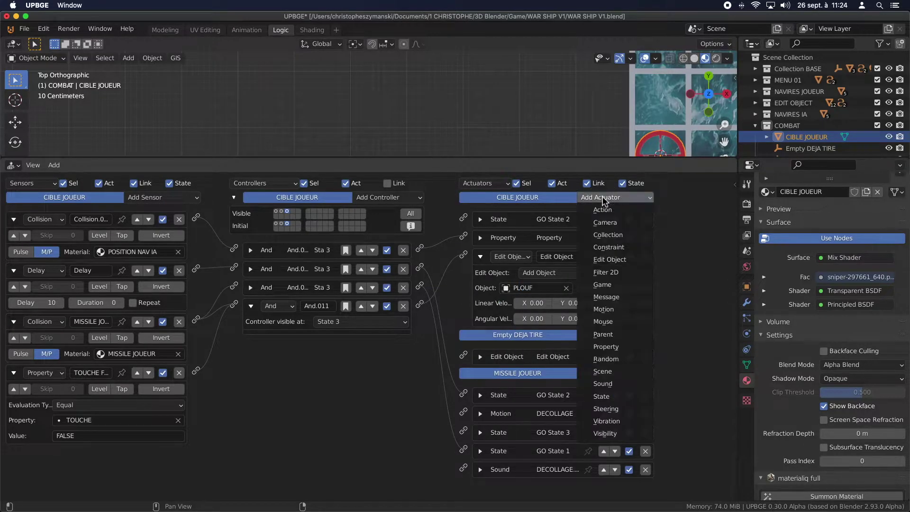
left_click(609, 384)
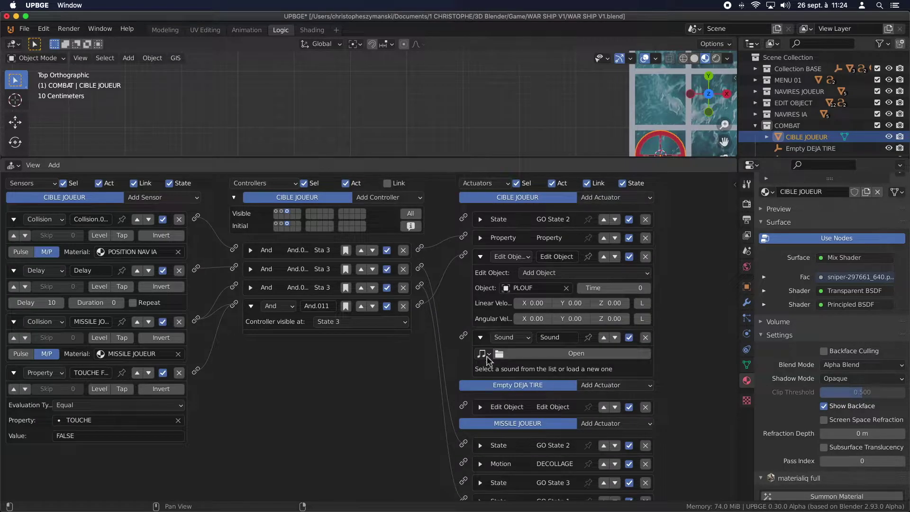
left_click_drag(419, 303, 464, 336)
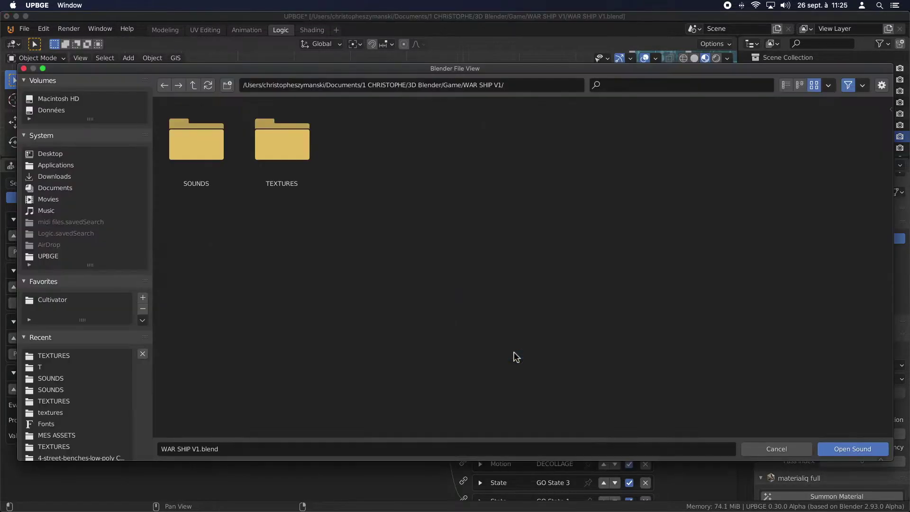
left_click(513, 354)
left_click(193, 144)
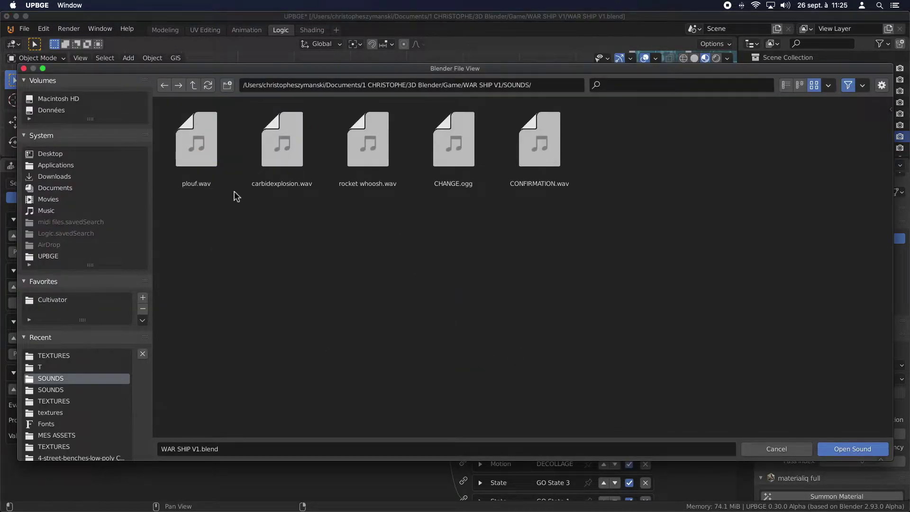
left_click(197, 142)
left_click(847, 448)
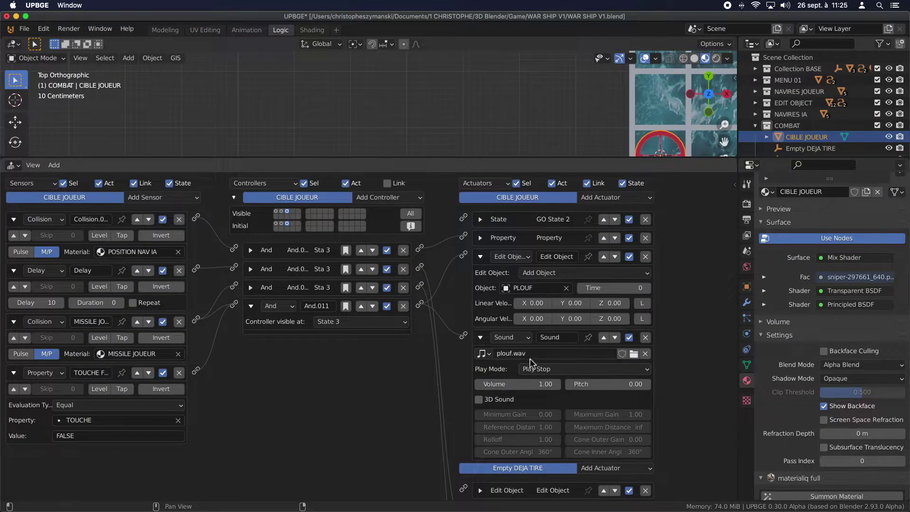
left_click(535, 369)
left_click(544, 397)
- Name both new actuators PLOUF, collapse them, and save the file
left_click(480, 256)
type("PLOUF")
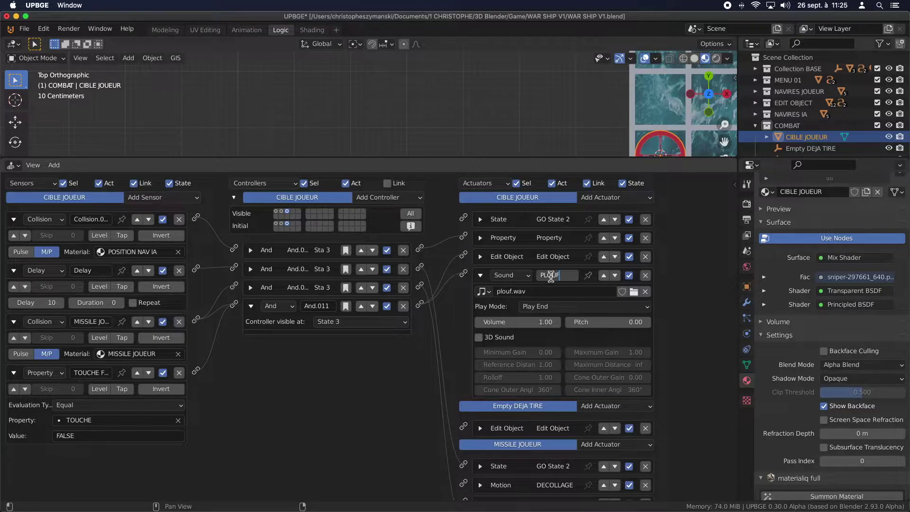
key("Return")
left_click(480, 257)
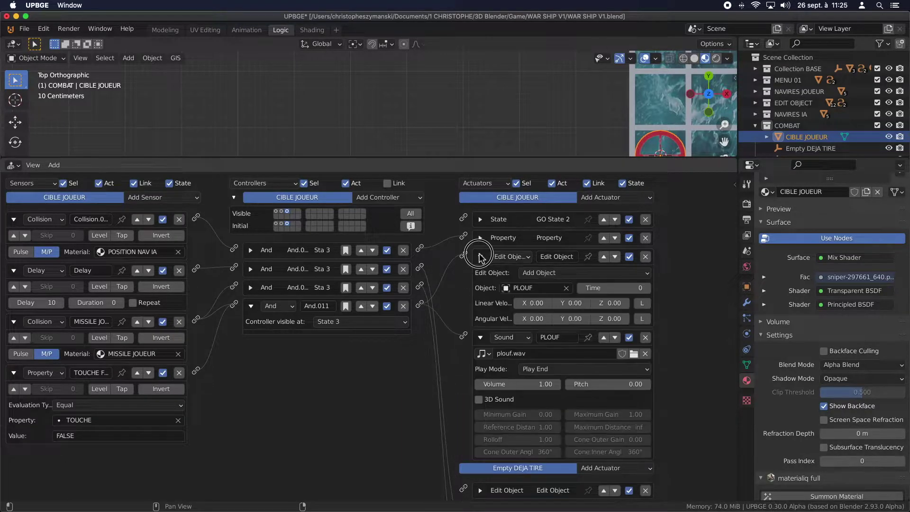
left_click(557, 256)
type("PLOU")
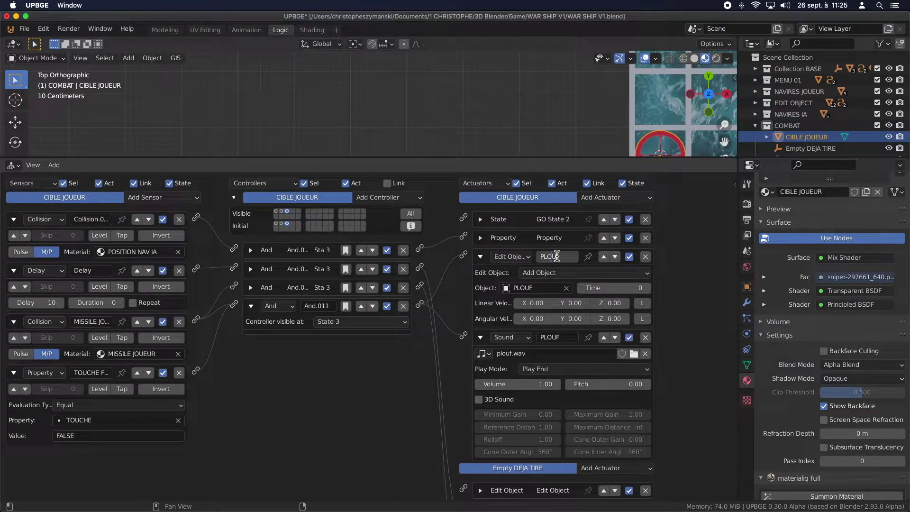
type("F")
key("Return")
left_click(480, 256)
left_click(480, 275)
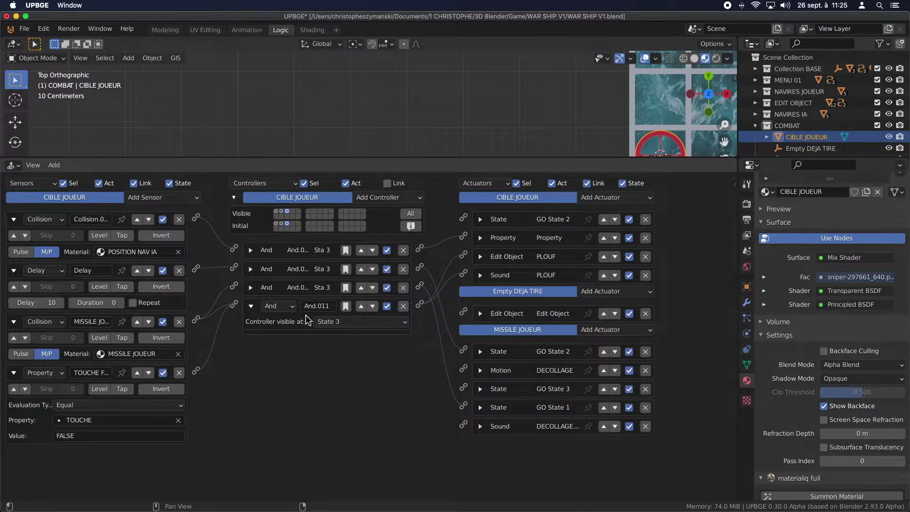
key("ctrl+s")
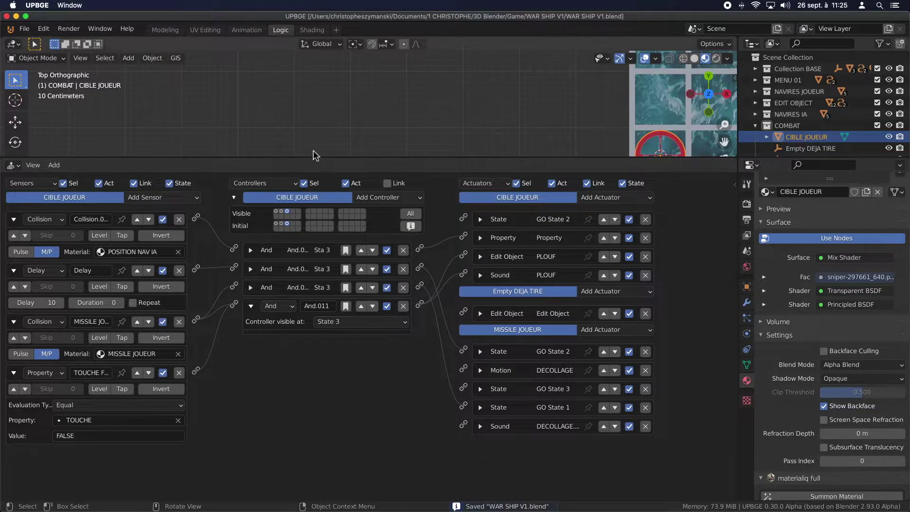
- Adjust CIBLE JOUEUR's initial state and select the MISSILE JOUEUR rocket
left_click_drag(311, 159, 313, 284)
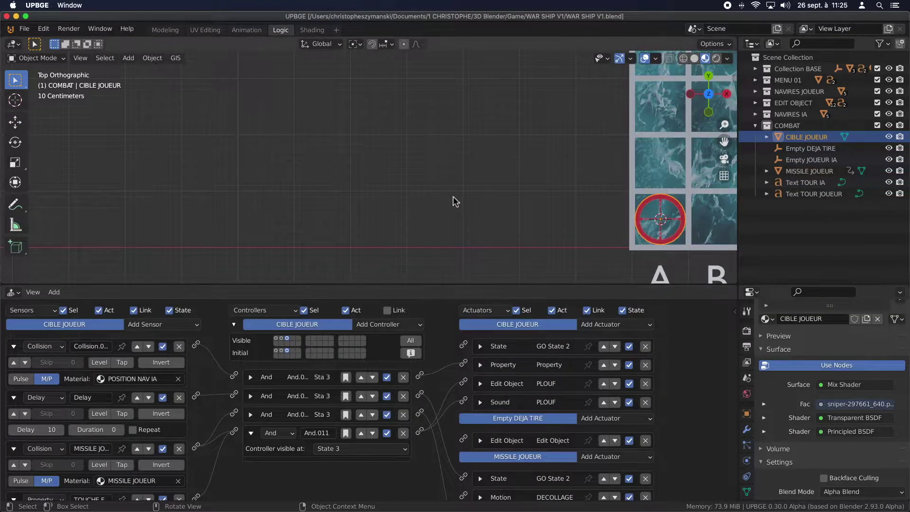
scroll(450, 194, "down", 3)
middle_click_drag(464, 178, 262, 209, "shift")
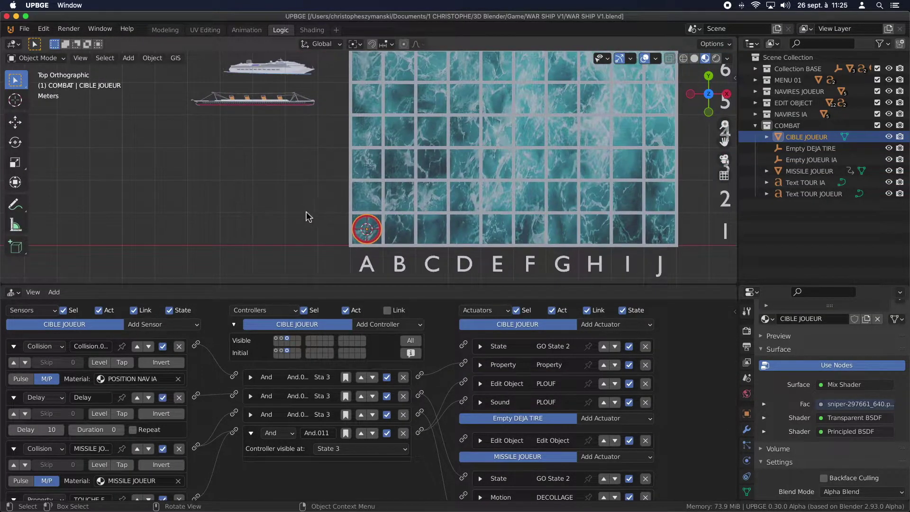
left_click(277, 352)
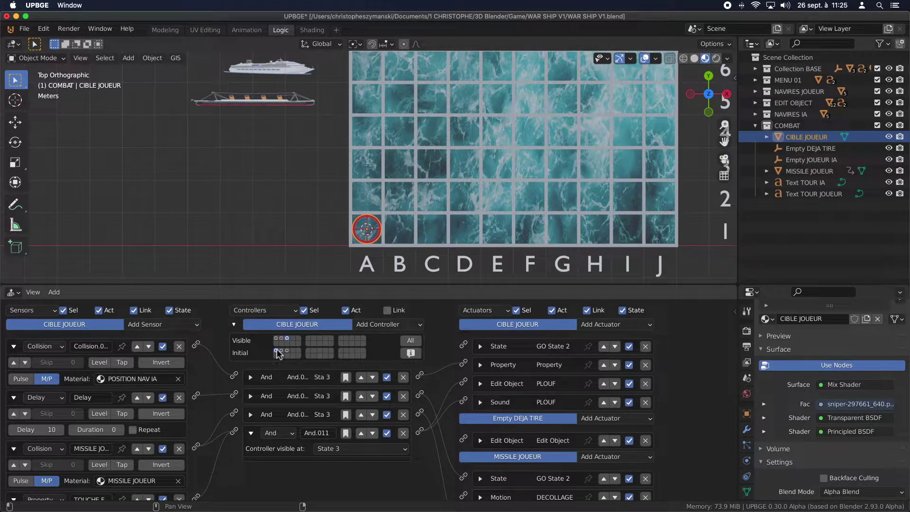
scroll(481, 166, "down", 2)
middle_click_drag(538, 183, 260, 189, "shift")
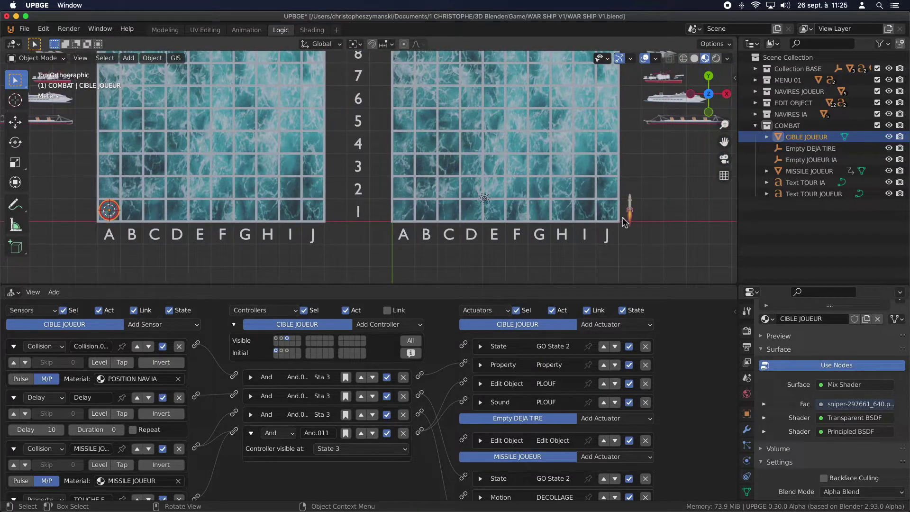
left_click(630, 208)
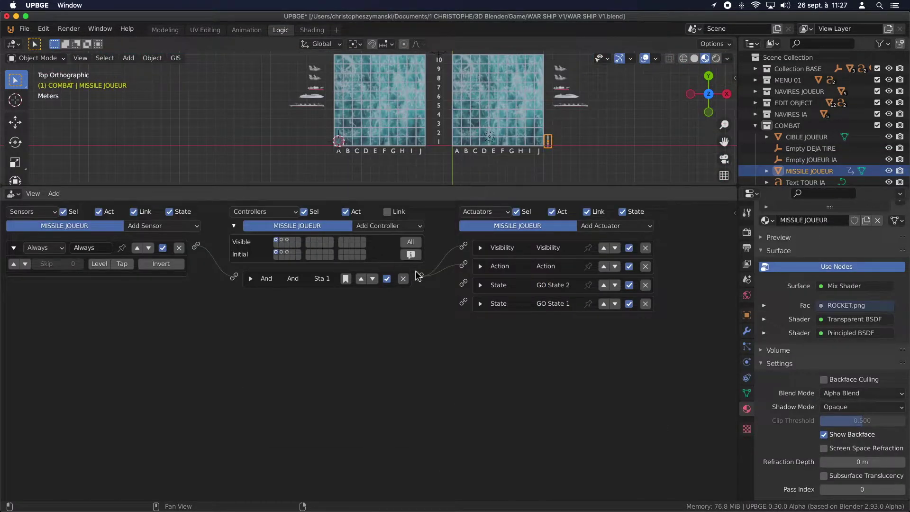
- Add a Visibility actuator linked from And.001 to MISSILE JOUEUR, then play-test the game
left_click(480, 247)
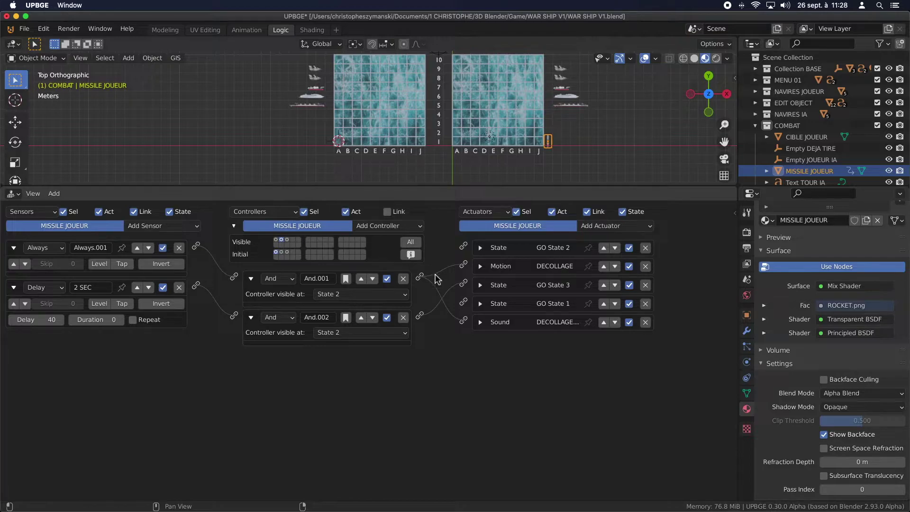
left_click(480, 267)
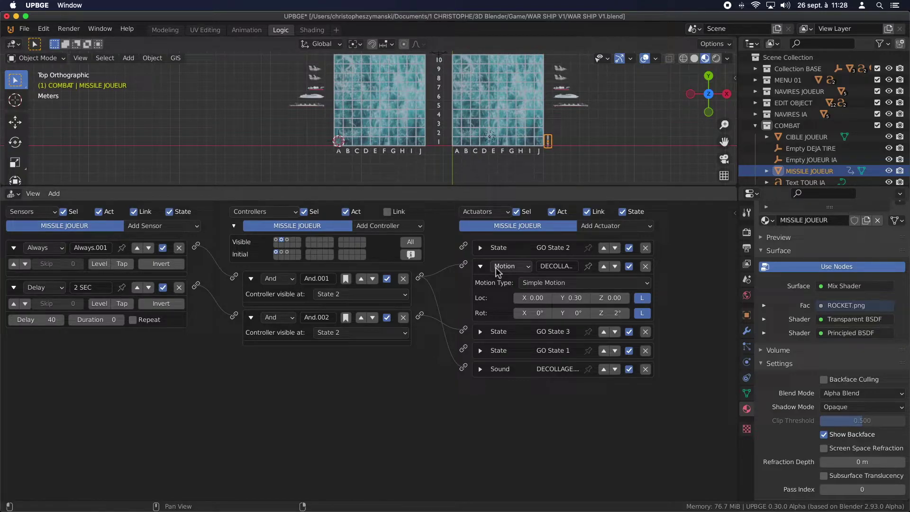
left_click(607, 226)
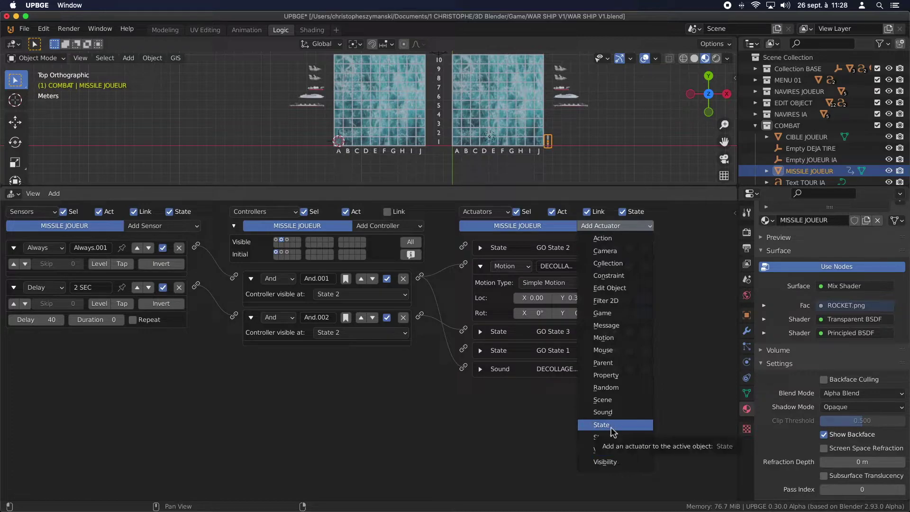
left_click(609, 462)
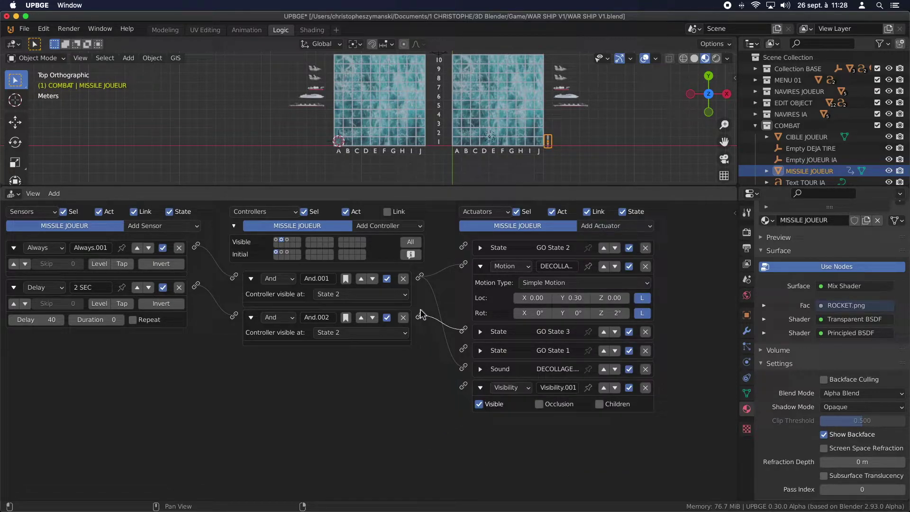
left_click_drag(421, 279, 464, 389)
left_click(165, 30)
key("p")
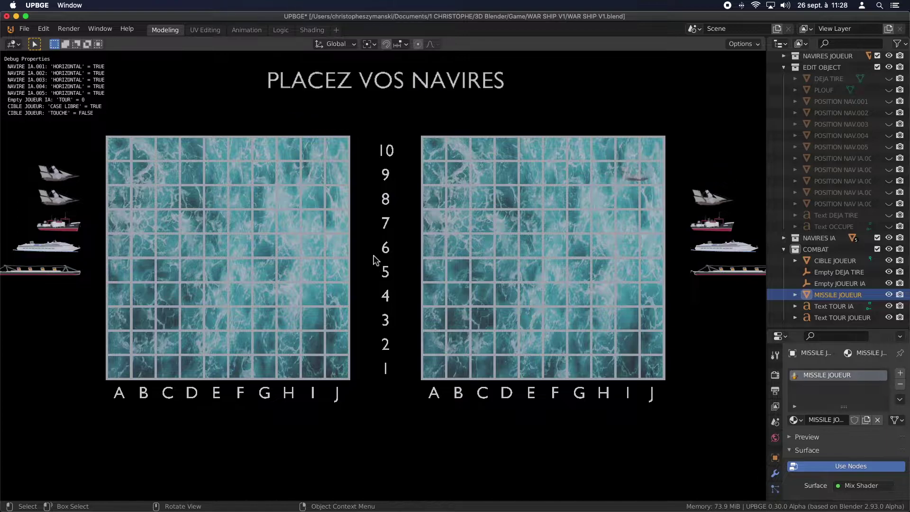
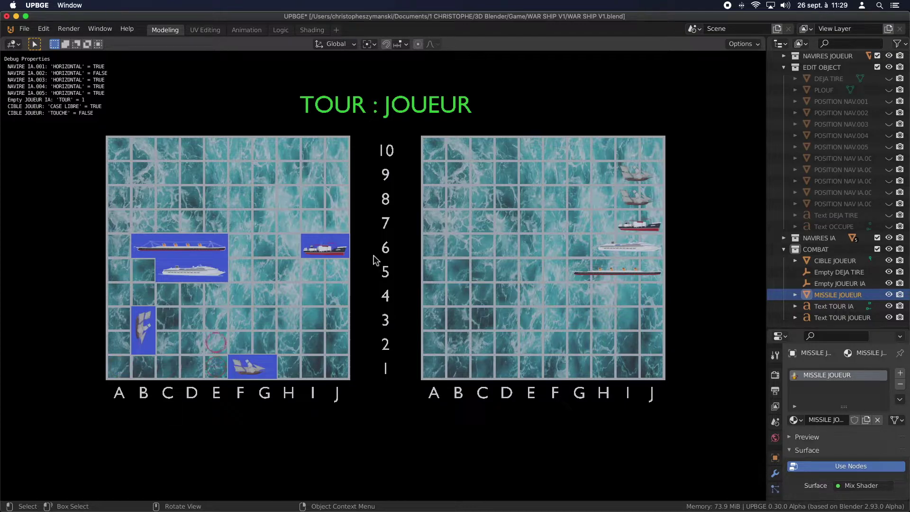
- Shoot at cell E3 in the running game, then quit the test run back to the Logic workspace
key("space")
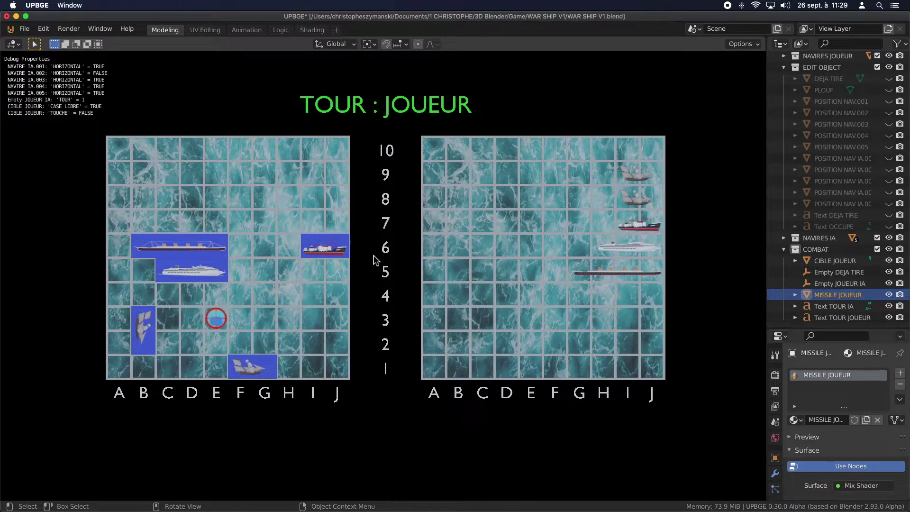
key("Escape")
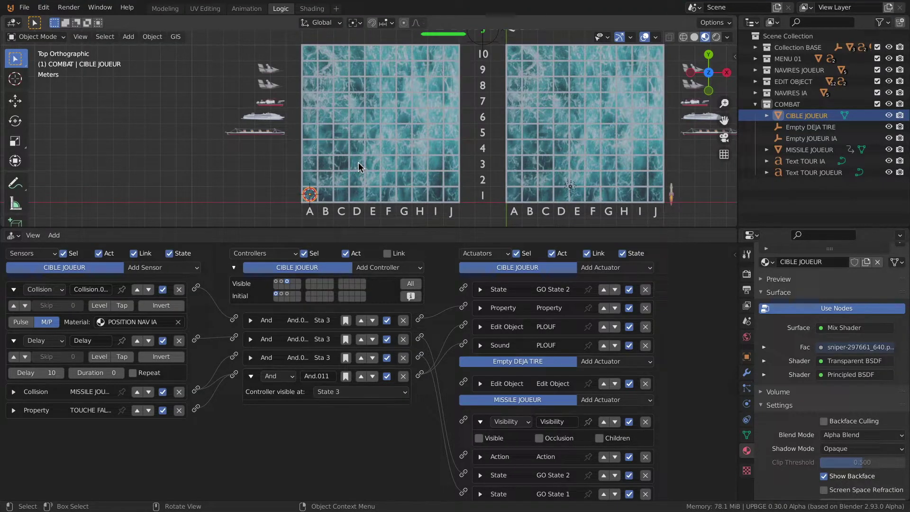
- Add a Property sensor to CIBLE JOUEUR that checks TOUCHE equals TRUE
left_click_drag(199, 228, 199, 174)
left_click(13, 337)
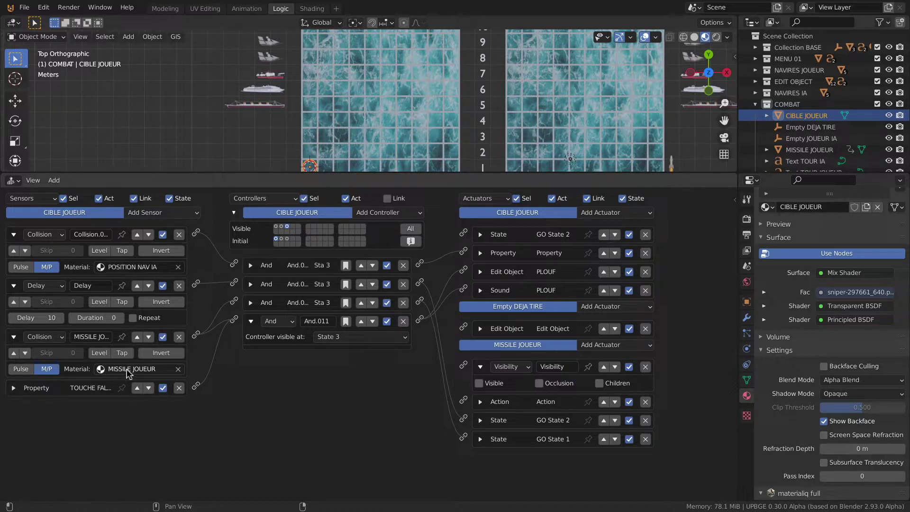
left_click(14, 387)
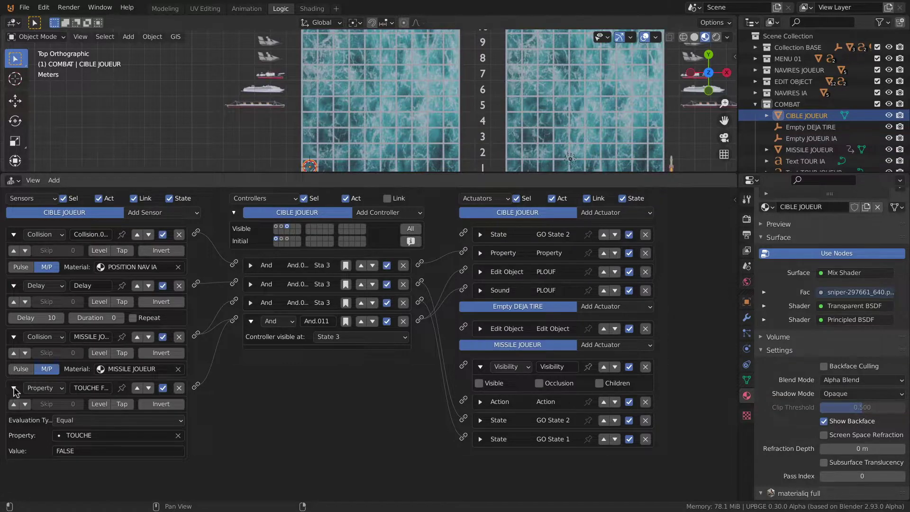
left_click(13, 387)
left_click(178, 212)
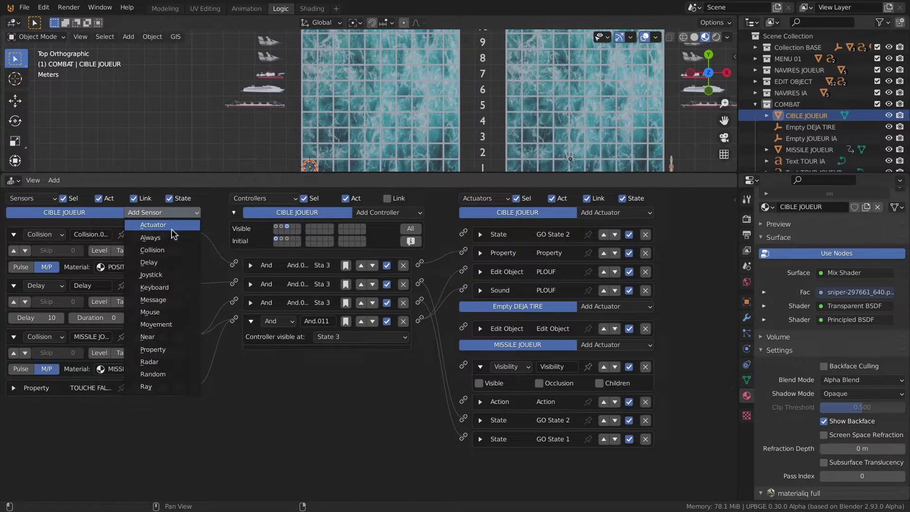
left_click(168, 349)
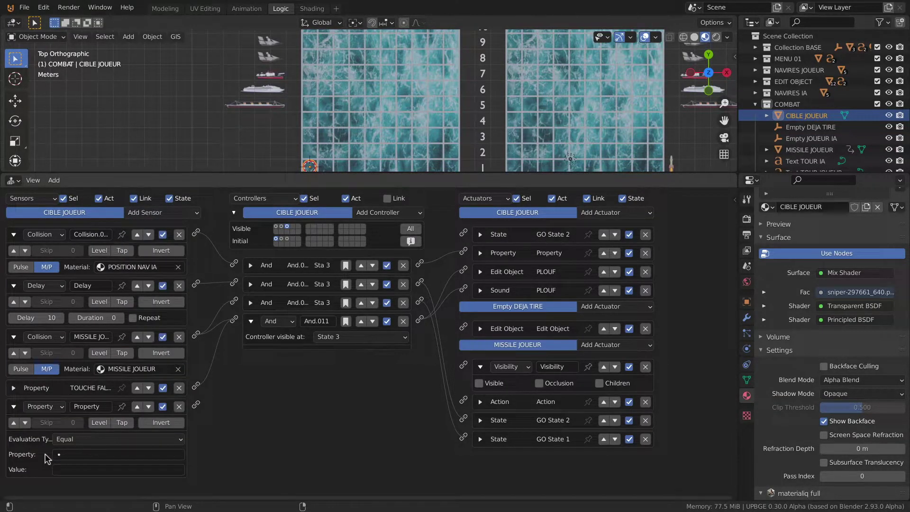
left_click(78, 456)
left_click(79, 350)
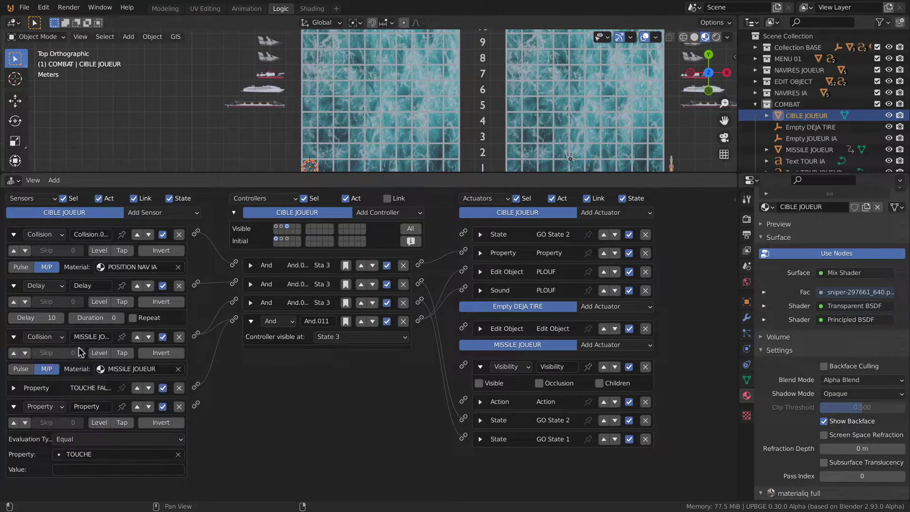
left_click(83, 468)
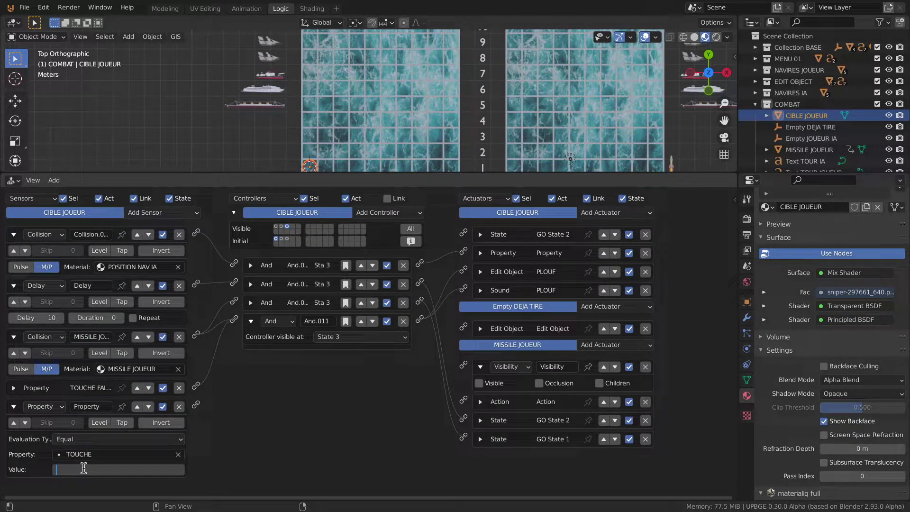
type("TRUE")
key("Return")
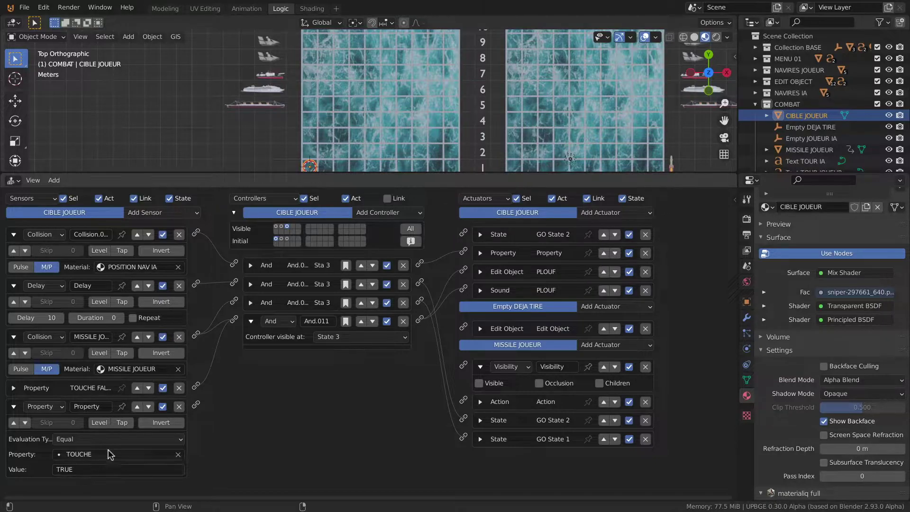
- Add And controller And.012 and wire the new property sensor and the missile collision sensor into it
left_click(392, 214)
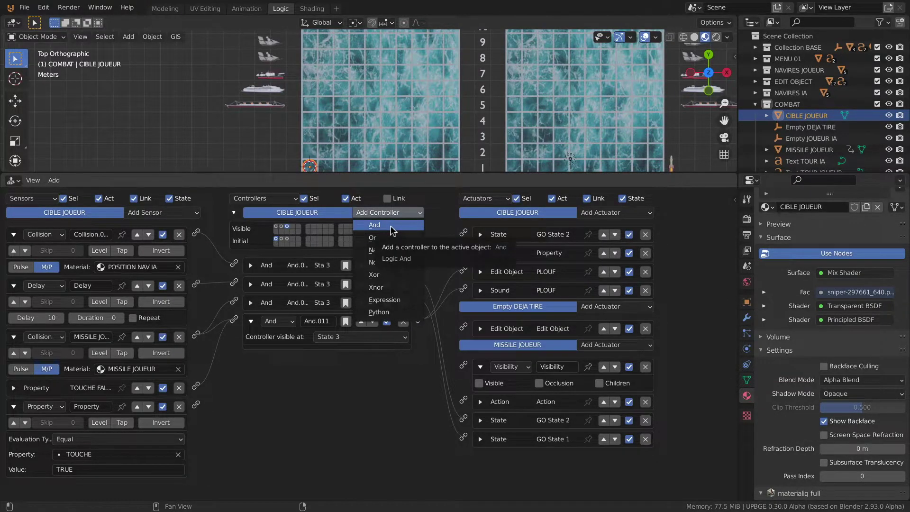
left_click(392, 227)
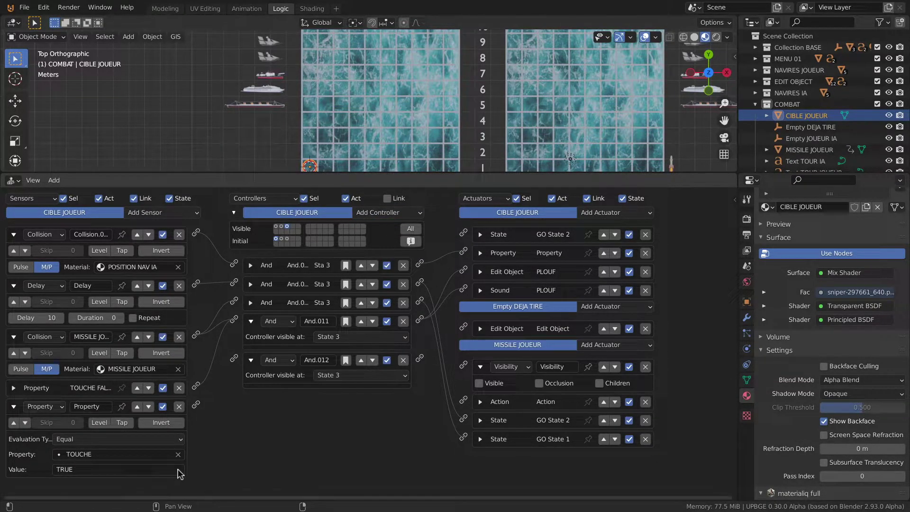
left_click_drag(199, 403, 237, 357)
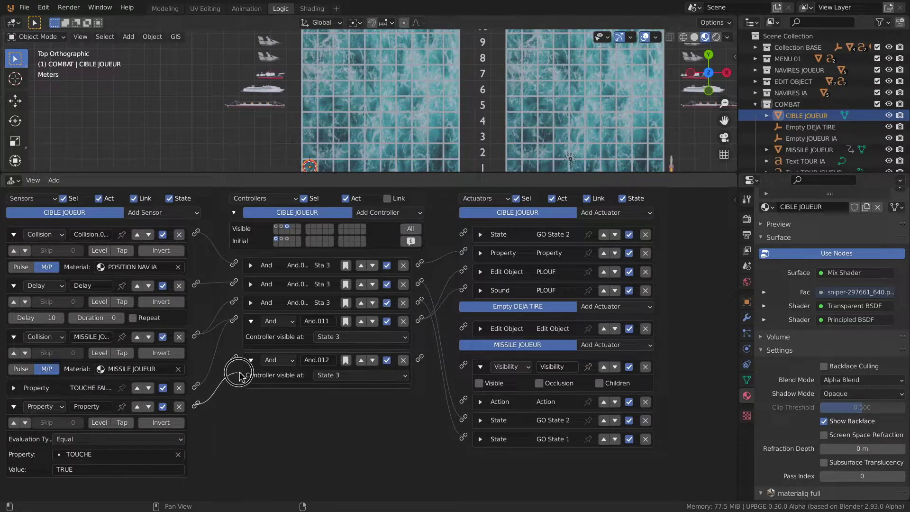
left_click(88, 406)
type("TOUCHE")
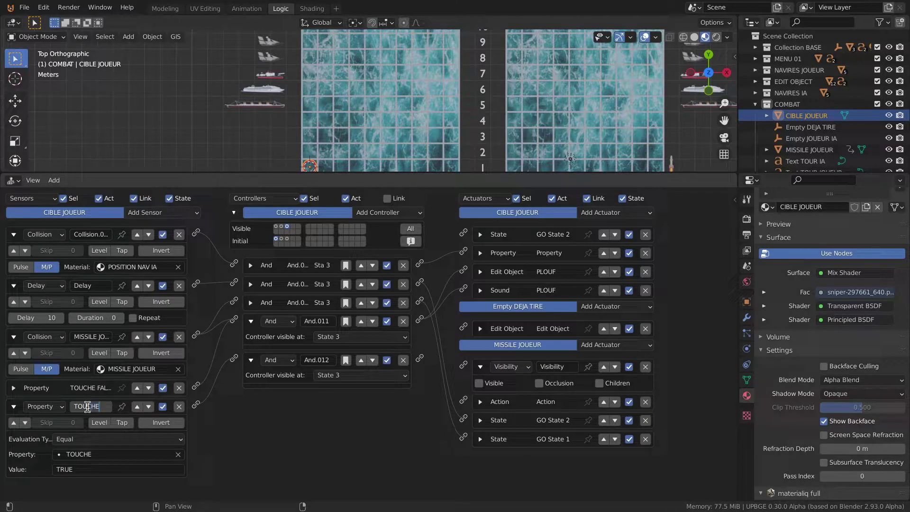
type("UE")
key("Return")
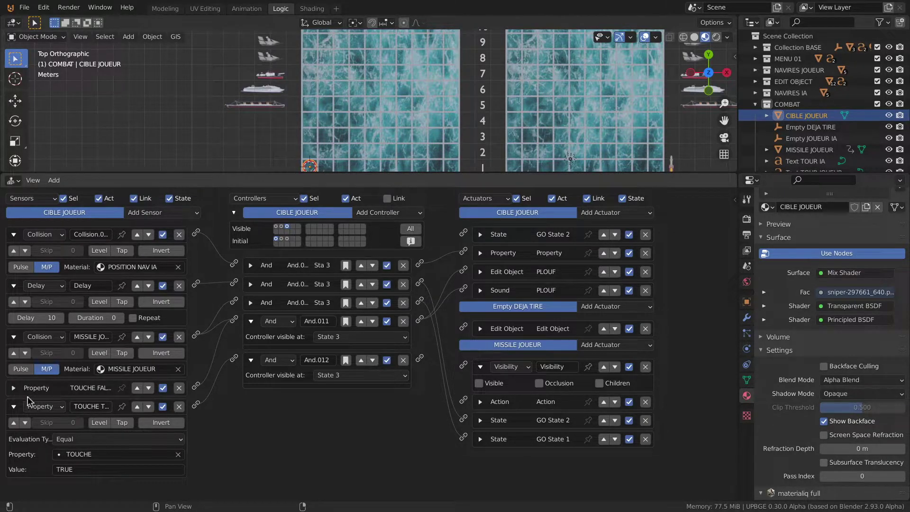
left_click(13, 406)
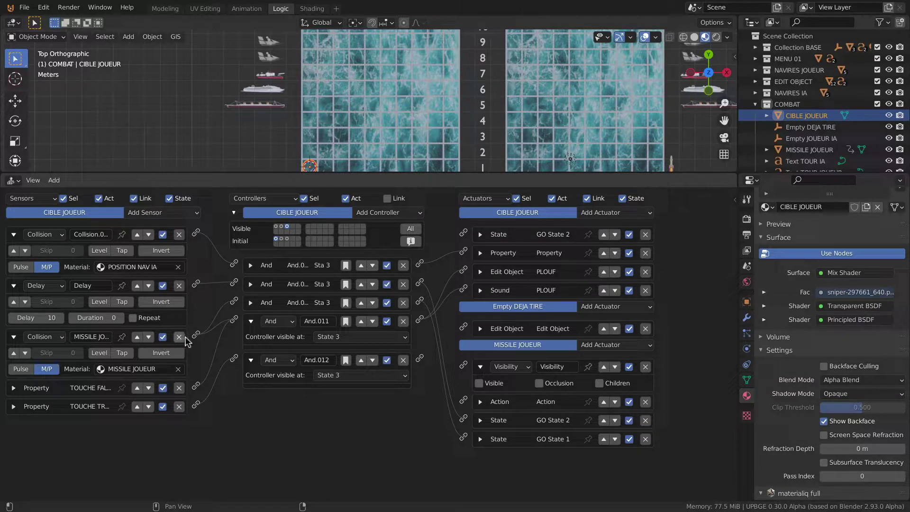
left_click_drag(195, 334, 234, 358)
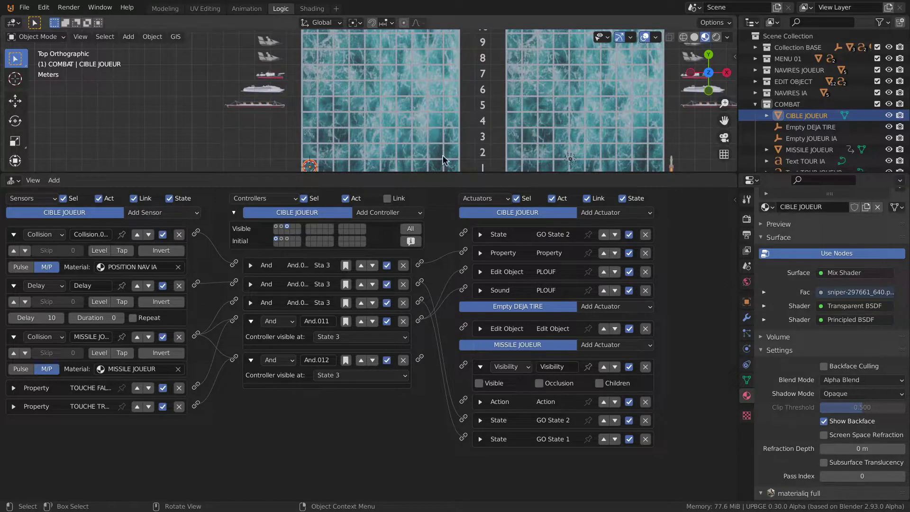
left_click_drag(443, 173, 428, 281)
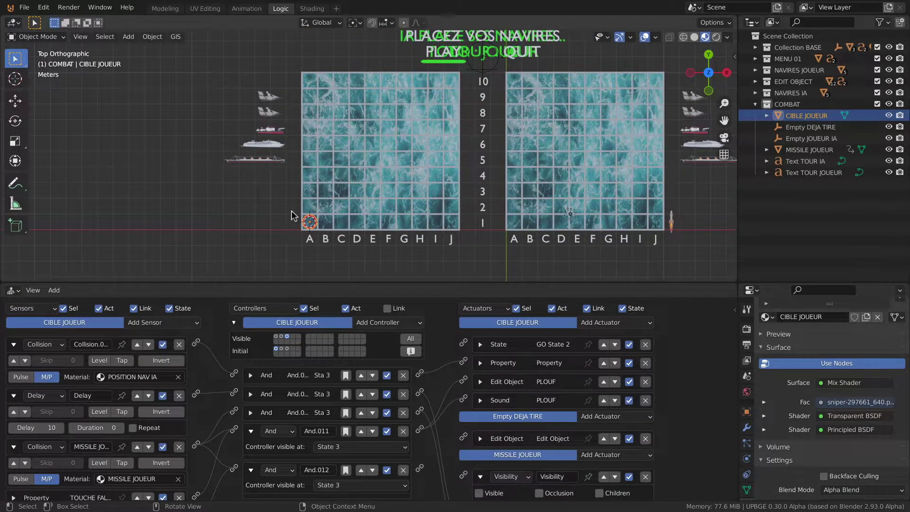
- Add a plane over the target at A1 and scale it to 0.4
scroll(298, 213, "up", 1)
scroll(298, 213, "up", 1)
scroll(308, 222, "up", 1)
mouse_move(352, 194)
middle_mouse_down()
mouse_move(393, 180)
mouse_move(377, 185)
middle_mouse_up()
scroll(393, 180, "up", 3)
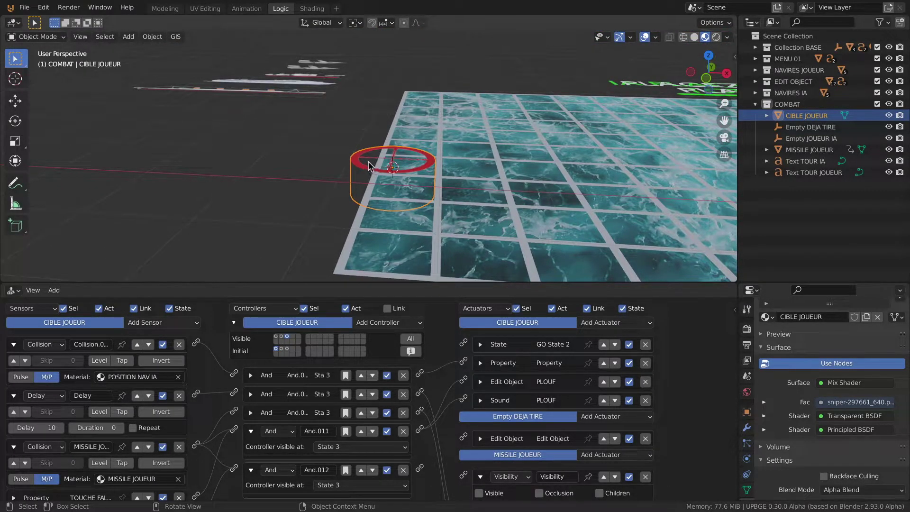
key("KP_7")
scroll(334, 184, "down", 1)
scroll(334, 184, "down", 1)
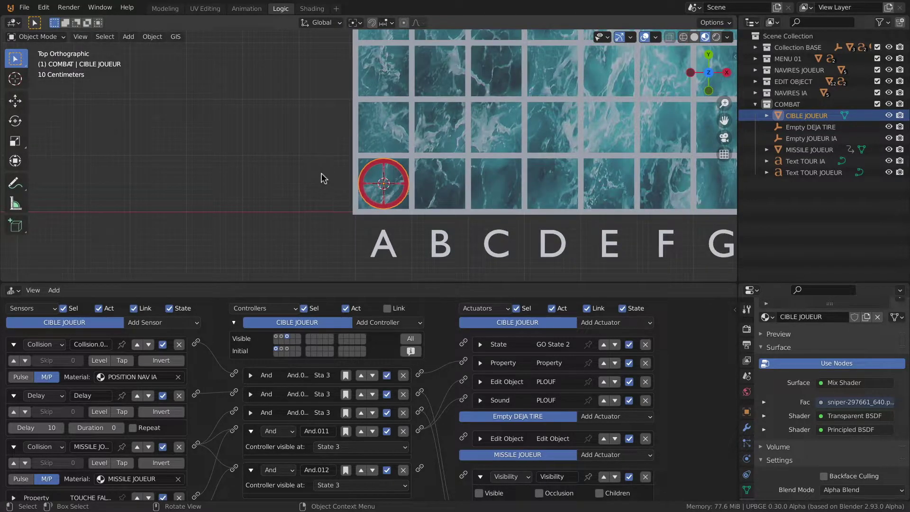
key("shift+a")
mouse_move(323, 177)
left_click(358, 174)
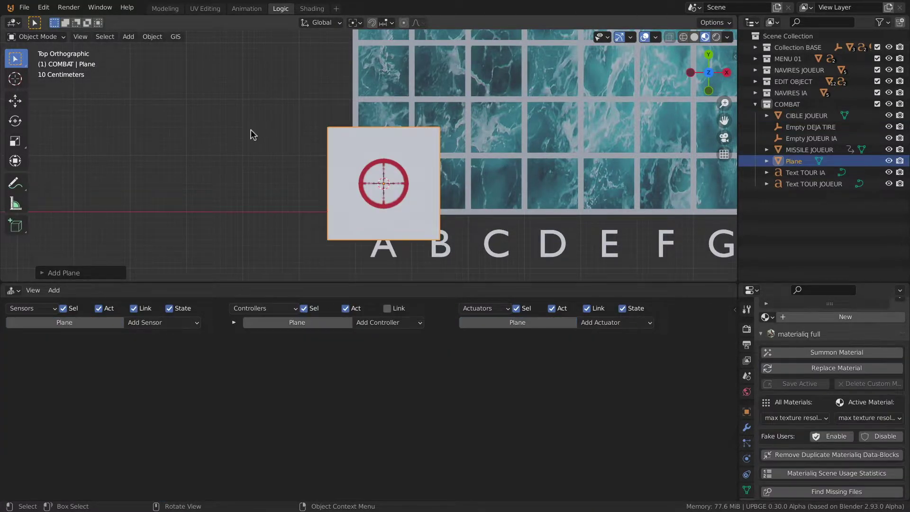
key("s")
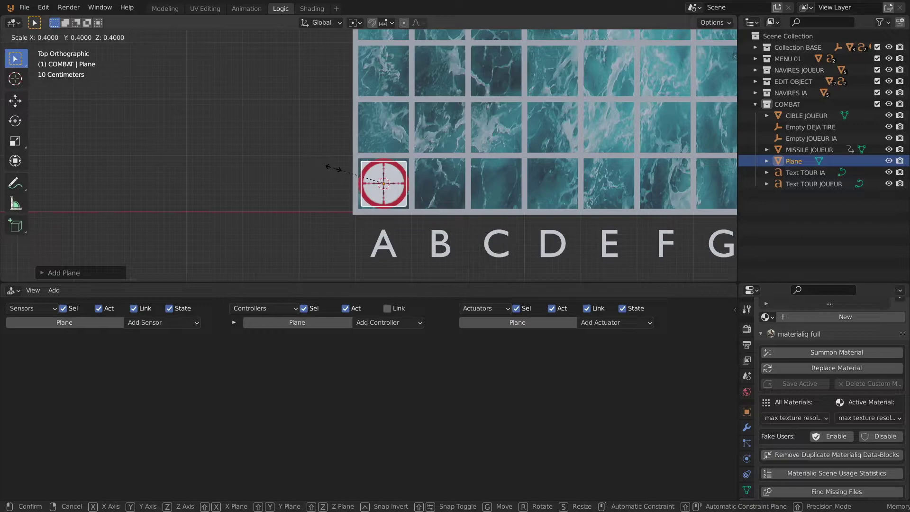
left_click(333, 169)
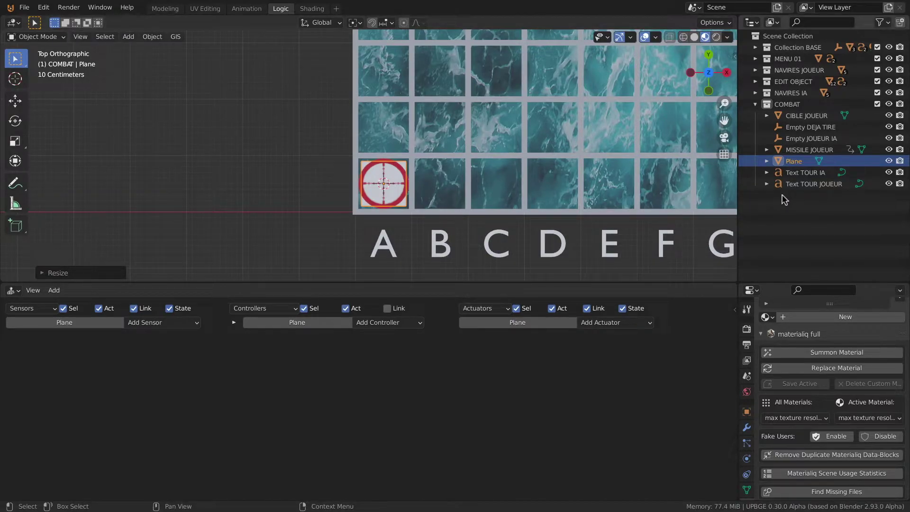
- Rename the new plane BOUM in the Outliner
double_click(798, 162)
type("BO")
key("Return")
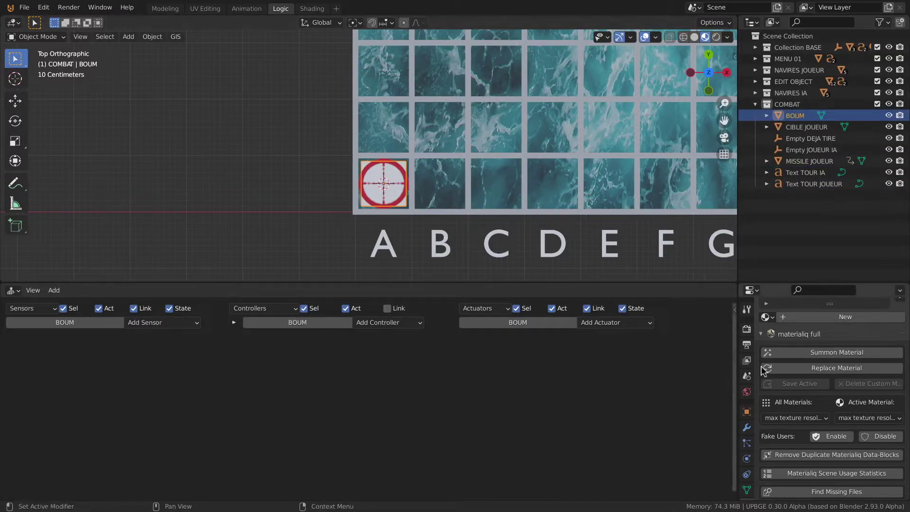
- Create a new material for BOUM named BOOM
scroll(810, 368, "up", 3)
left_click(810, 372)
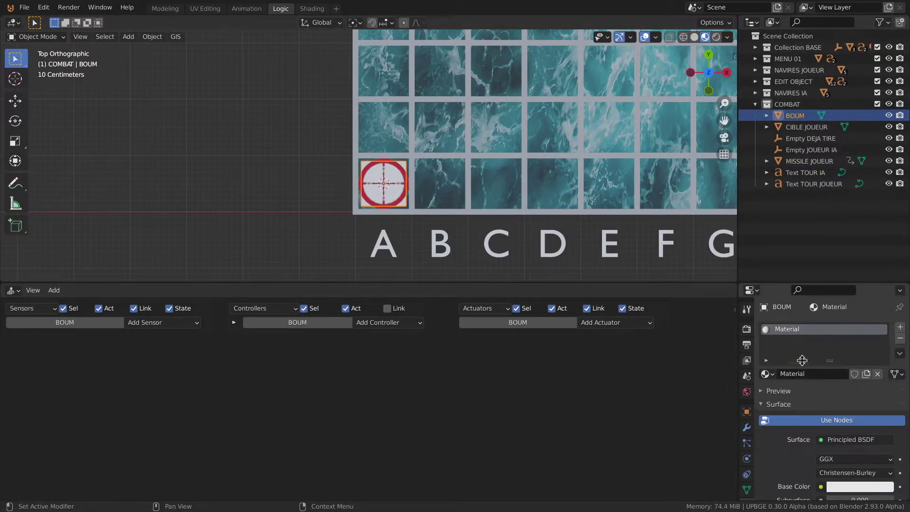
double_click(798, 330)
type("BOOM")
key("Return")
- Drive BOOM's base colour with an image texture from TEXTURES/boum.png and save
scroll(814, 373, "down", 3)
left_click(820, 429)
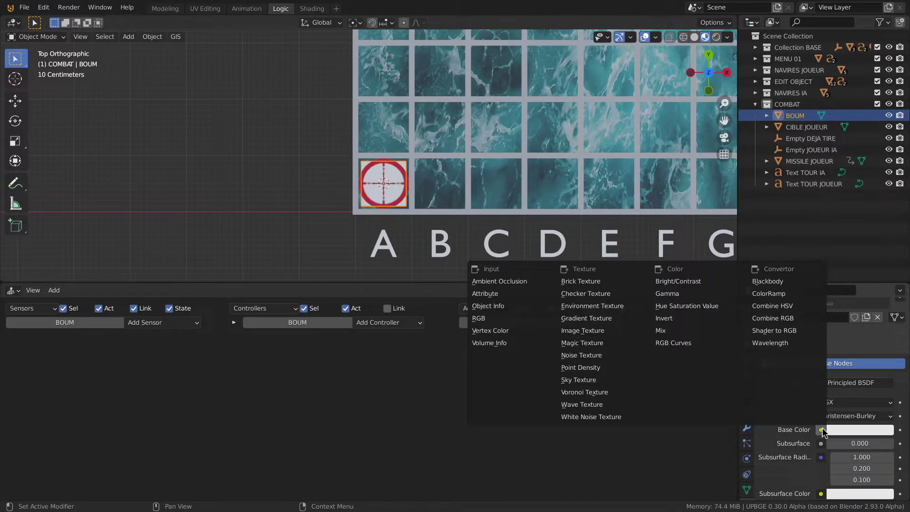
left_click(583, 330)
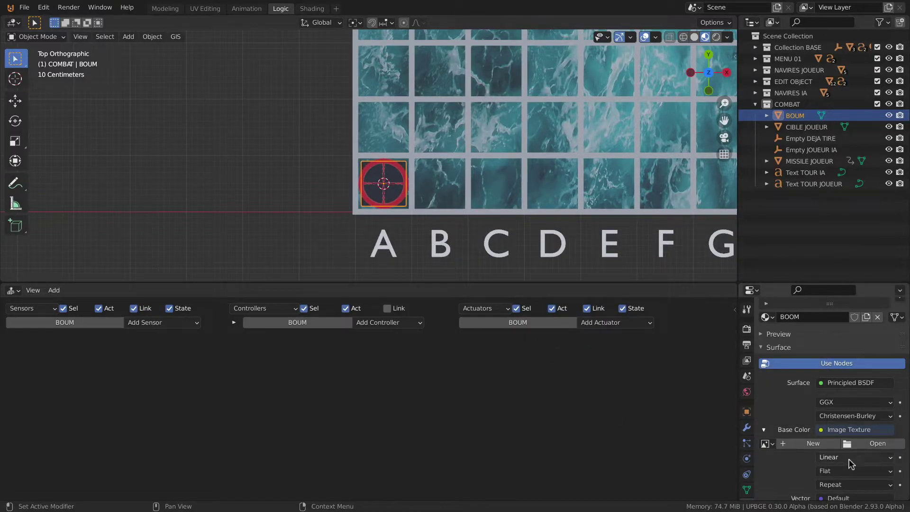
left_click(870, 444)
left_click(286, 144)
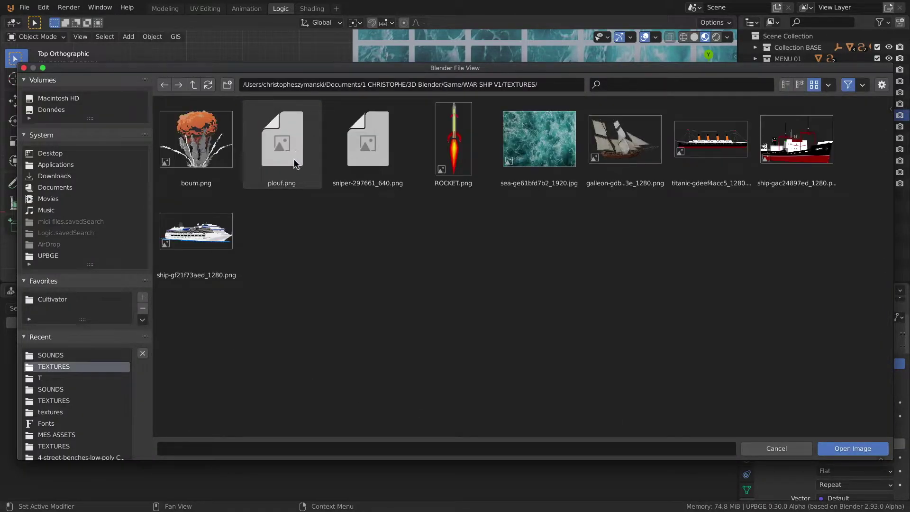
double_click(203, 130)
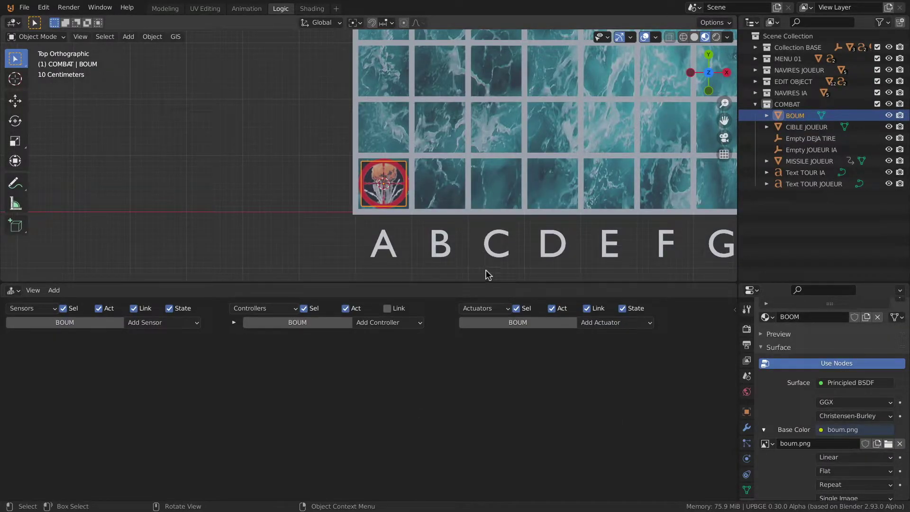
key("ctrl+s")
- Move the BOUM plane beside the board's left side and frame it
scroll(281, 183, "down", 3)
middle_click_drag(281, 183, 356, 194, "shift")
key("g")
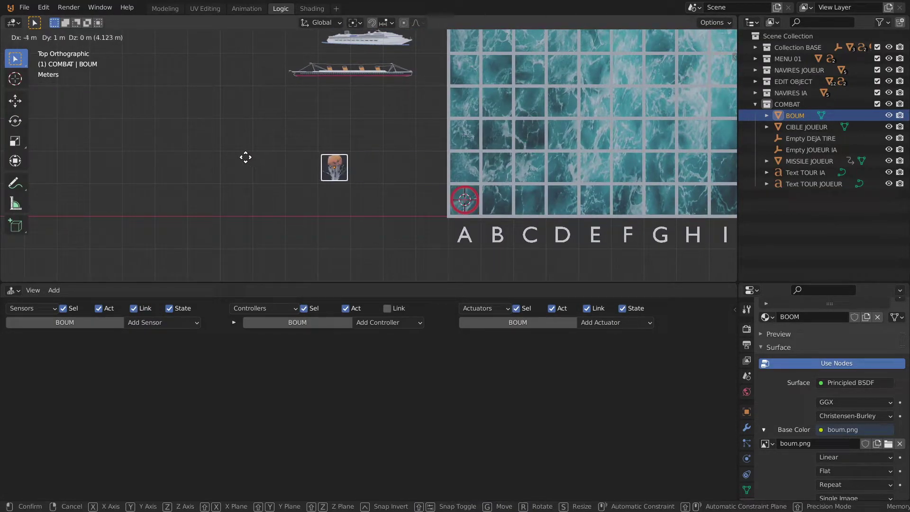
left_click(215, 158)
key("KP_Decimal")
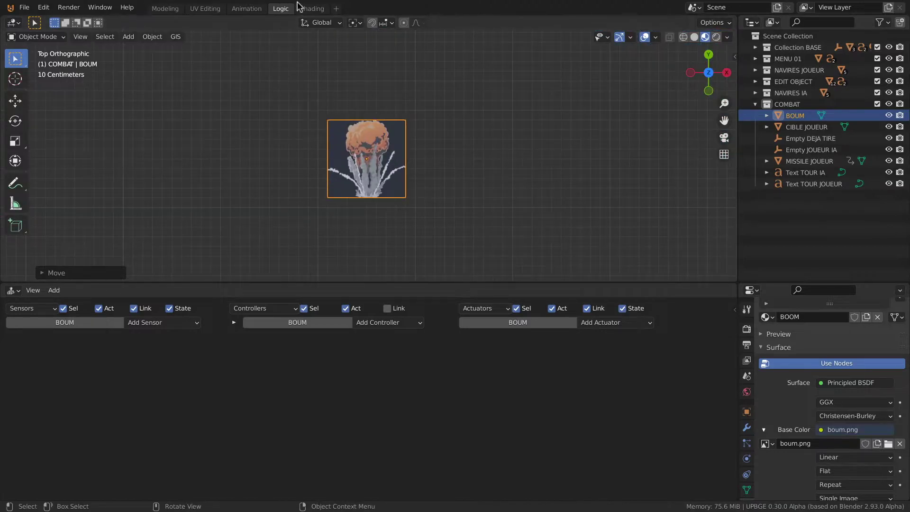
left_click(310, 8)
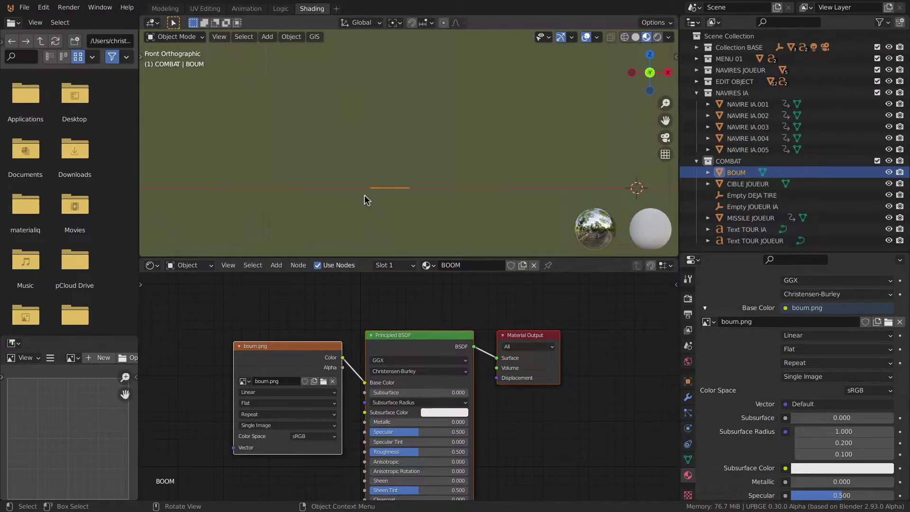
- Add a Mix Shader and a Transparent BSDF node to the BOOM material
key("KP_7")
middle_click_drag(427, 331, 360, 314)
left_click_drag(575, 309, 555, 317)
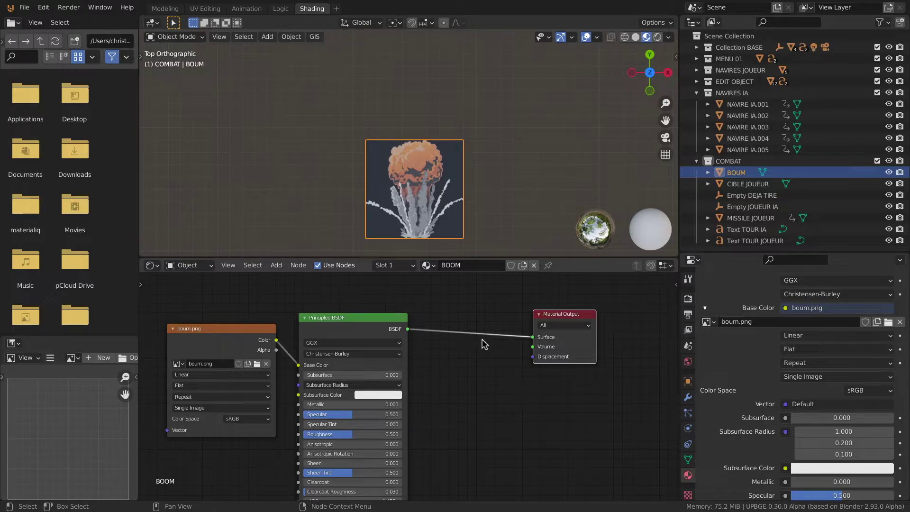
key("shift+a")
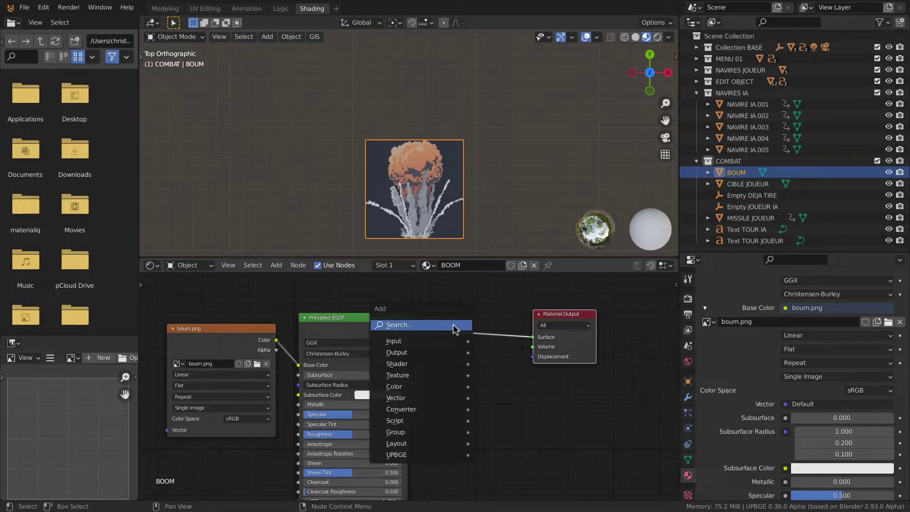
left_click(453, 326)
type("mix")
key("Return")
left_click(454, 326)
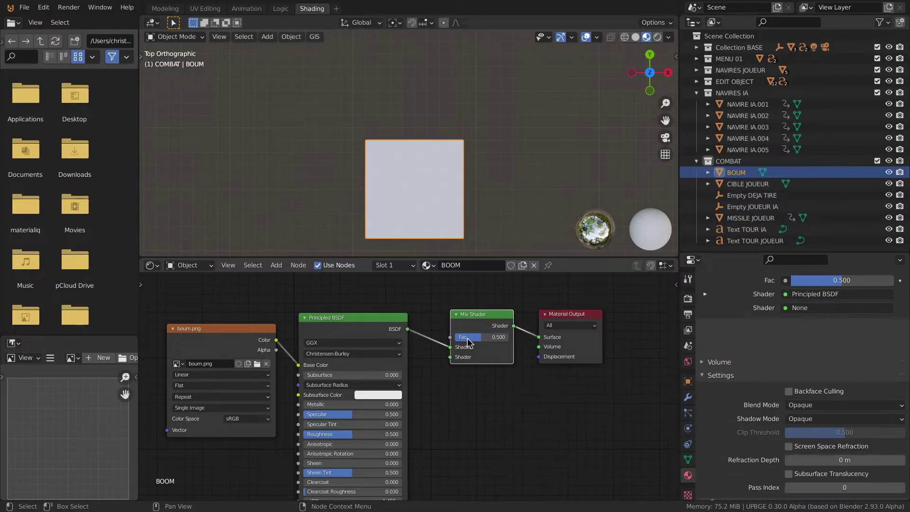
key("shift+a")
type("trans")
key("Return")
key("ctrl+s")
- Mix Transparent and Principled BSDFs by the image Alpha, set Alpha Blend, and save
left_click_drag(408, 328, 449, 356)
left_click_drag(427, 288, 450, 347)
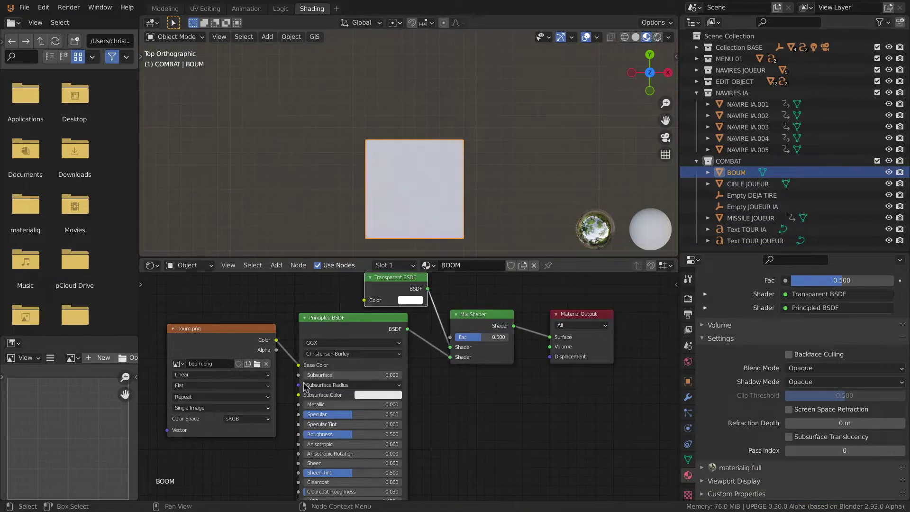
left_click_drag(276, 349, 449, 337)
left_click(843, 368)
left_click(843, 402)
scroll(486, 175, "down", 3)
key("ctrl+s")
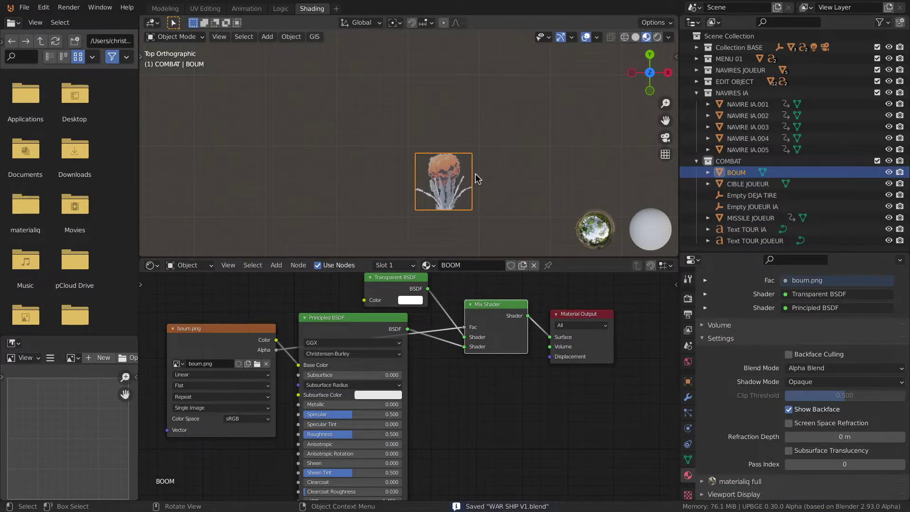
key("ctrl+Page_Up")
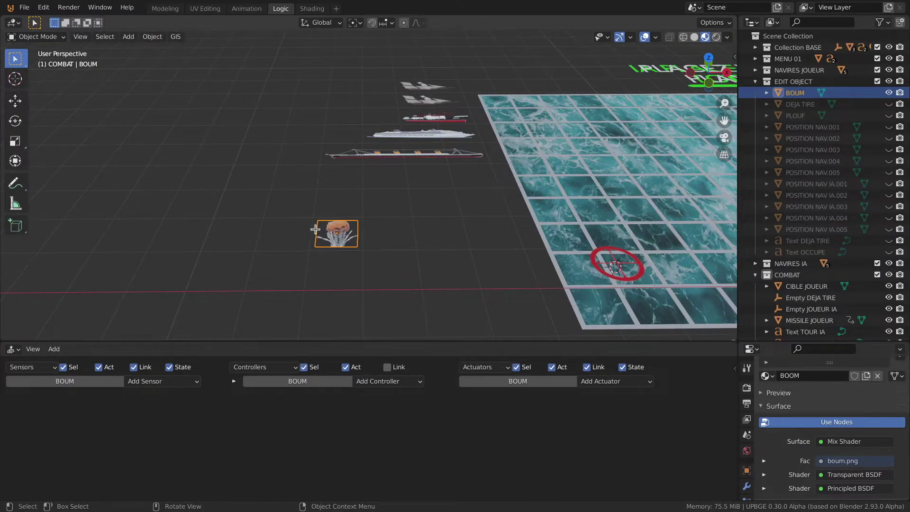
- Lift BOUM's mesh 0.2 m on Z in Edit Mode, save, and move BOUM into EDIT OBJECT
key("Tab")
key("KP_1")
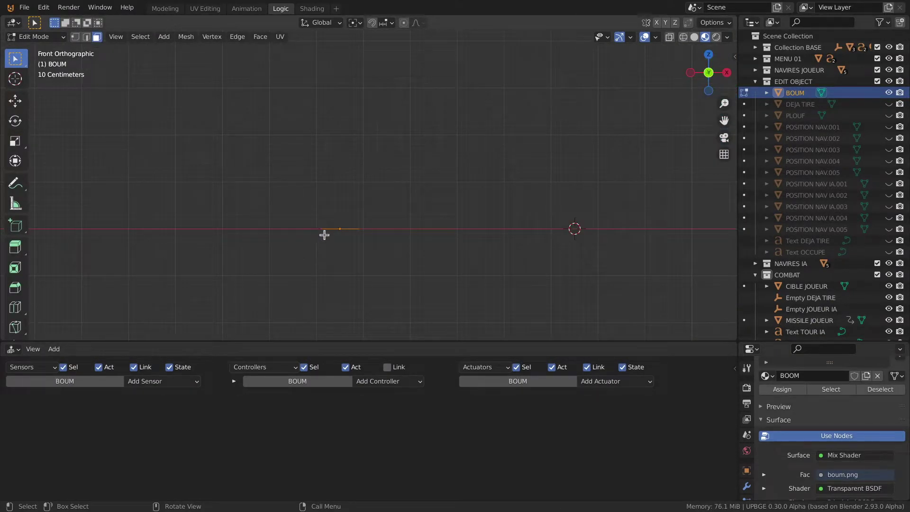
scroll(324, 235, "up", 2)
key("g")
key("z")
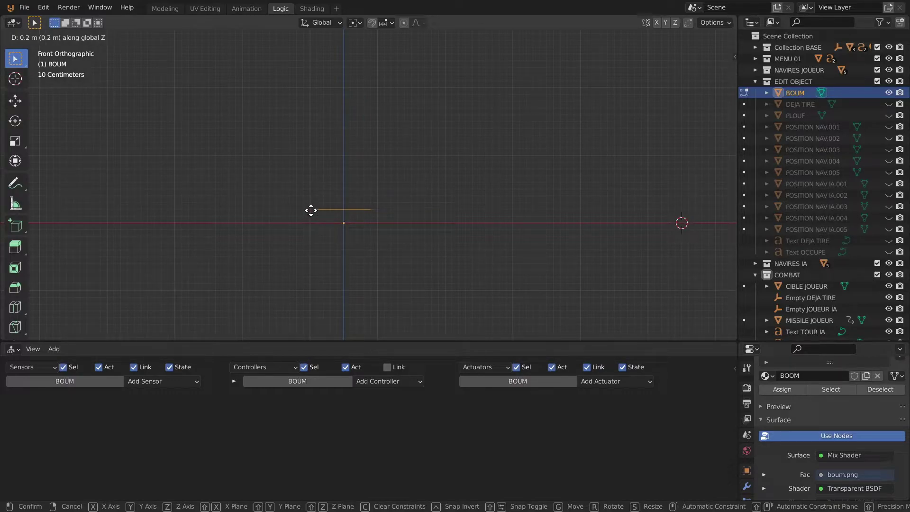
left_click(311, 211)
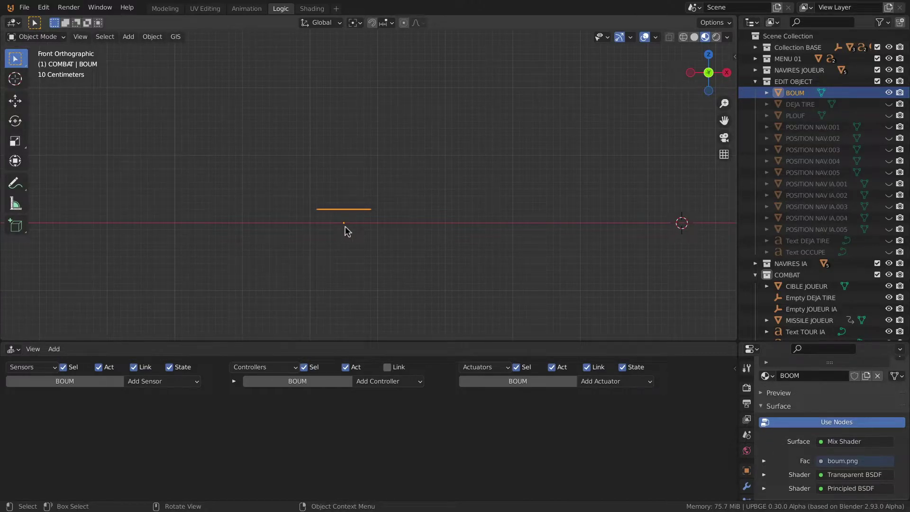
key("ctrl+s")
key("ctrl+Page_Down")
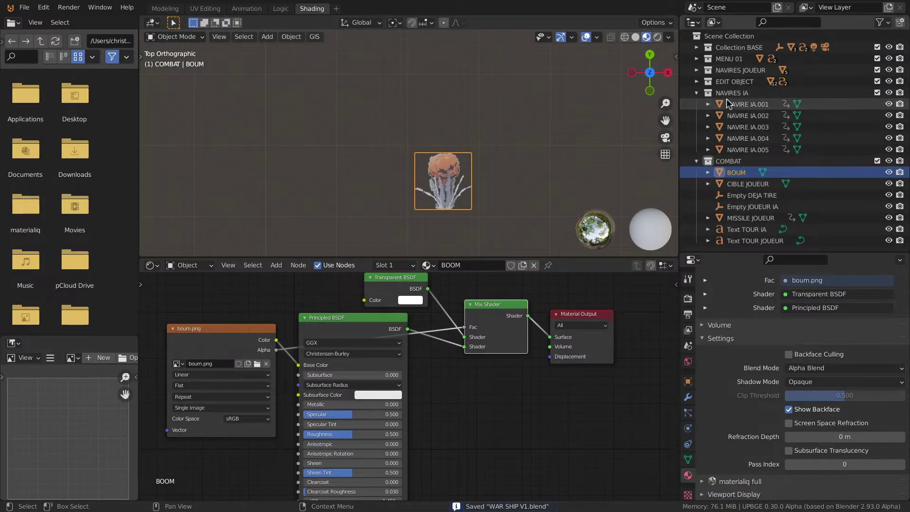
left_click_drag(742, 178, 738, 82)
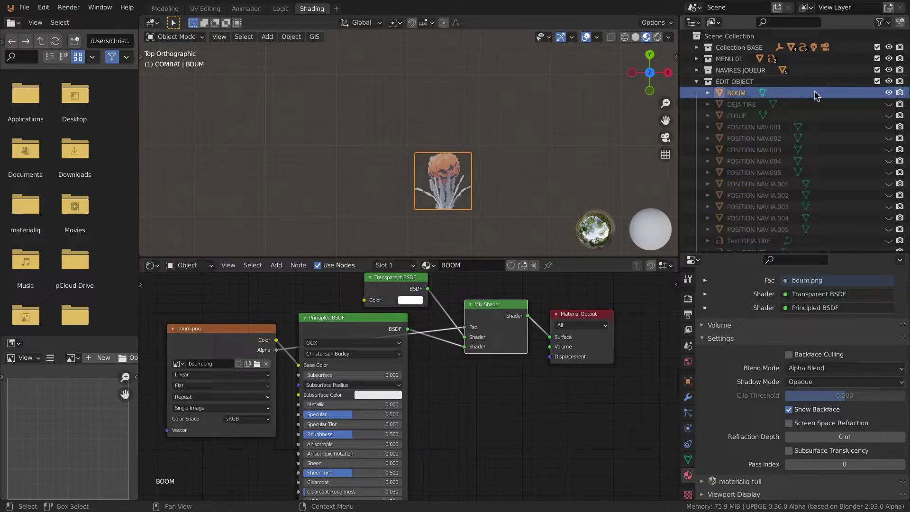
- Hide BOUM and add an Edit Object actuator BOUM, fed by And.012, that adds BOUM
left_click(889, 93)
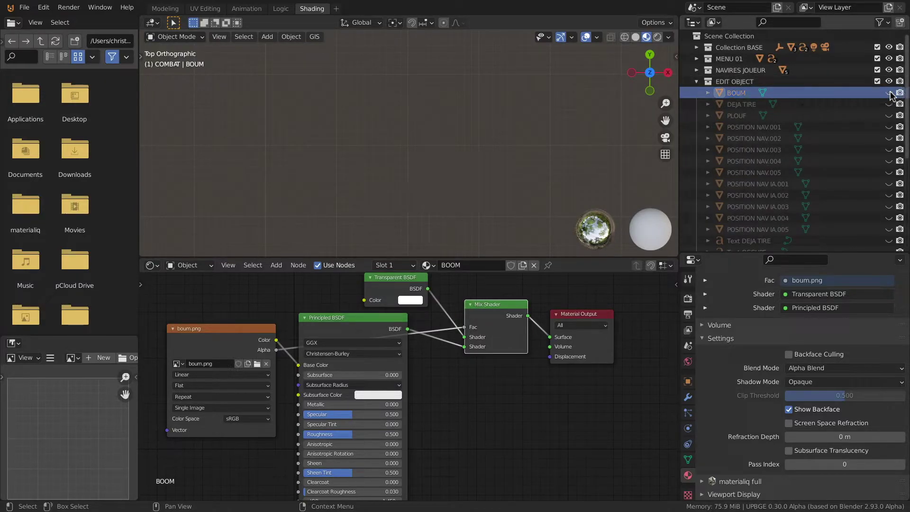
scroll(535, 180, "down", 3)
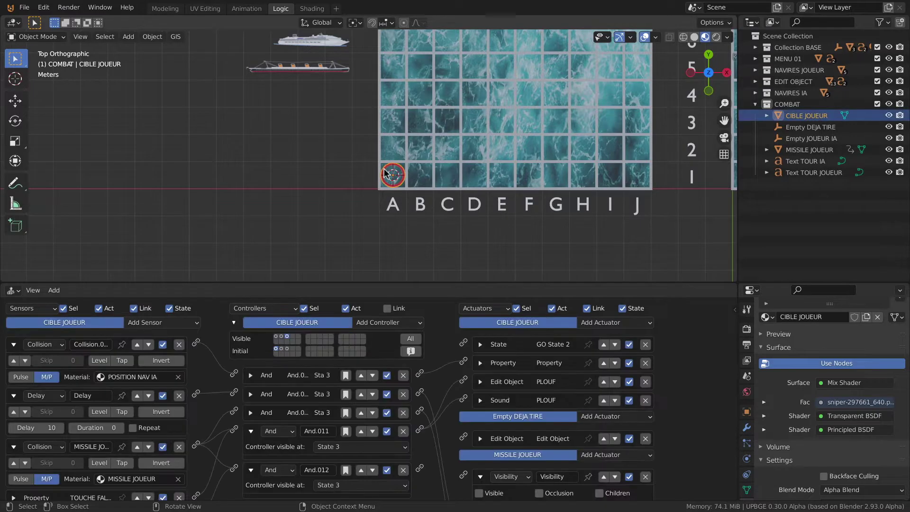
left_click_drag(285, 283, 284, 187)
left_click(623, 227)
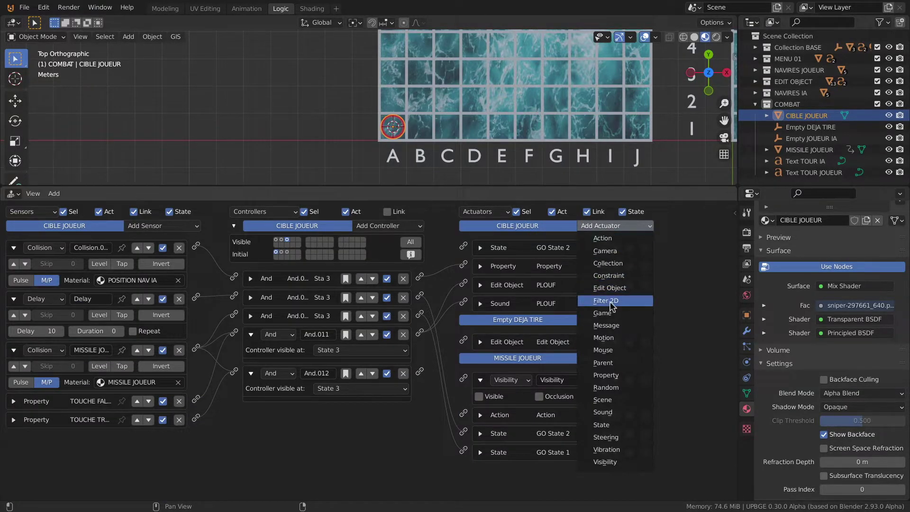
left_click(613, 289)
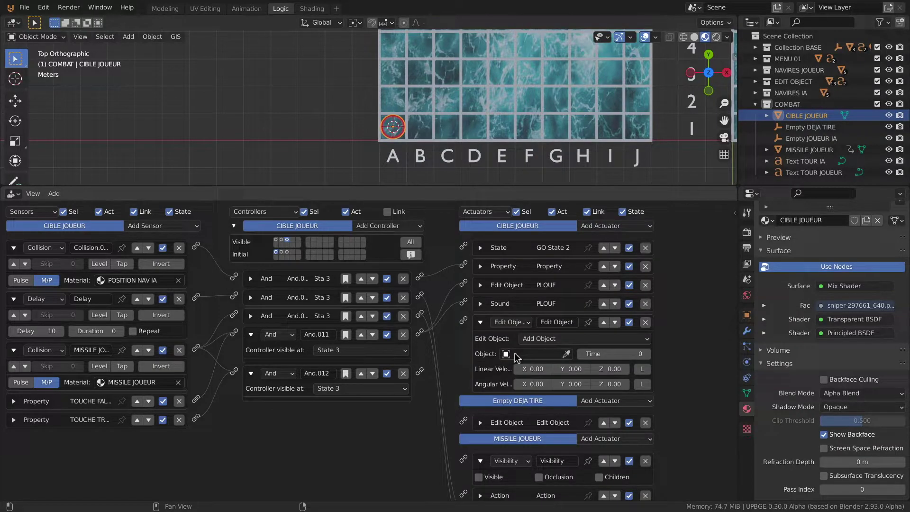
left_click(553, 354)
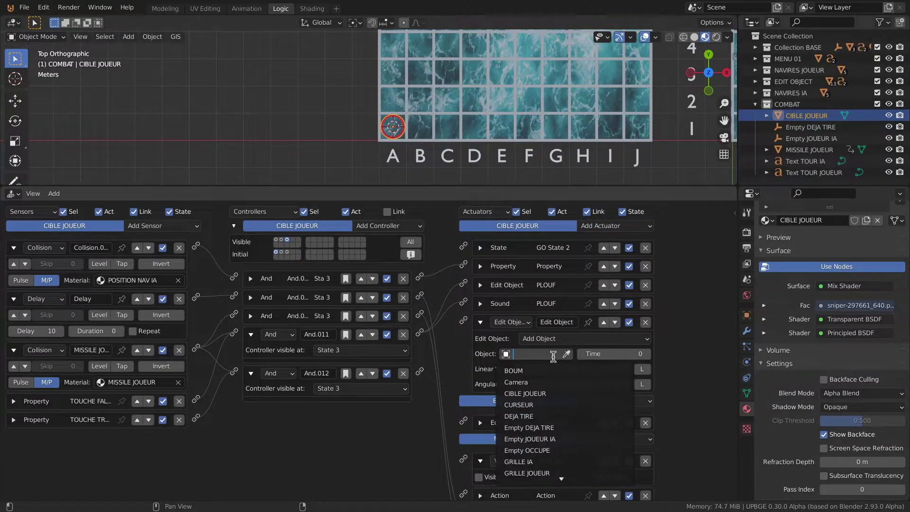
left_click(534, 370)
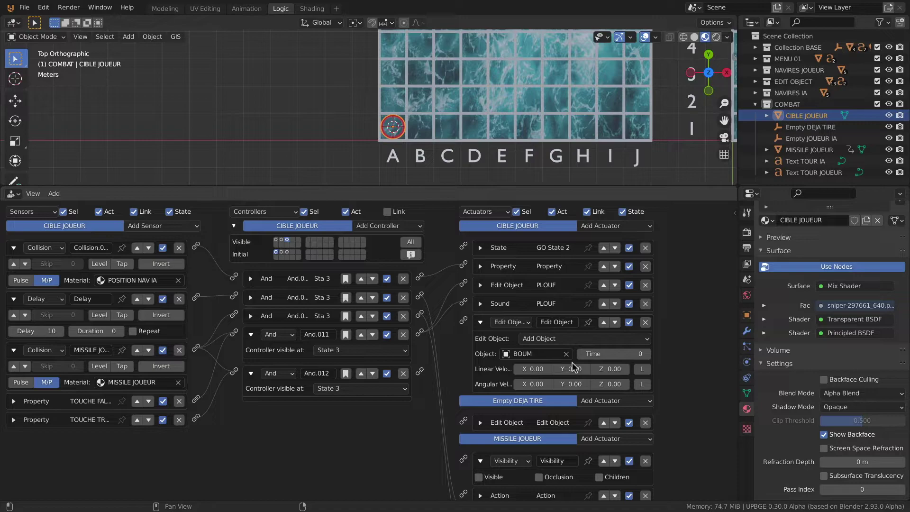
left_click_drag(419, 371, 463, 321)
left_click(553, 322)
type("BO")
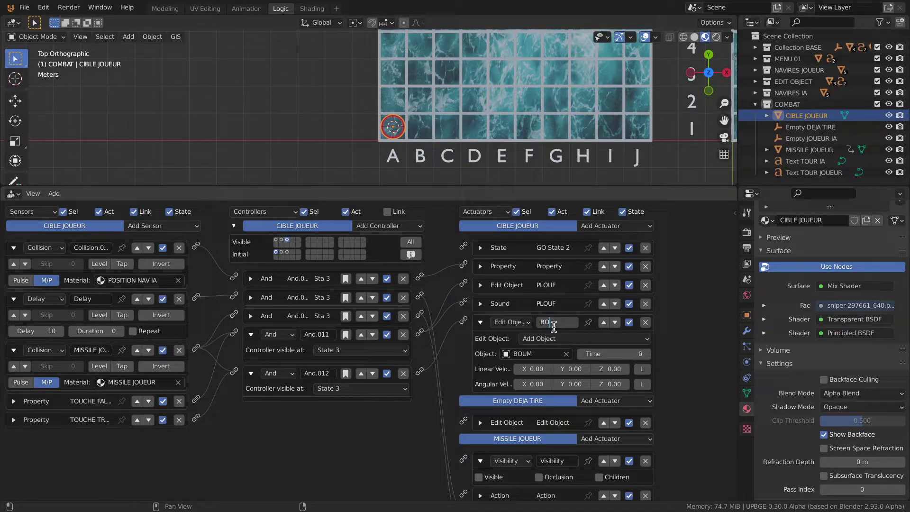
key("Return")
left_click(480, 323)
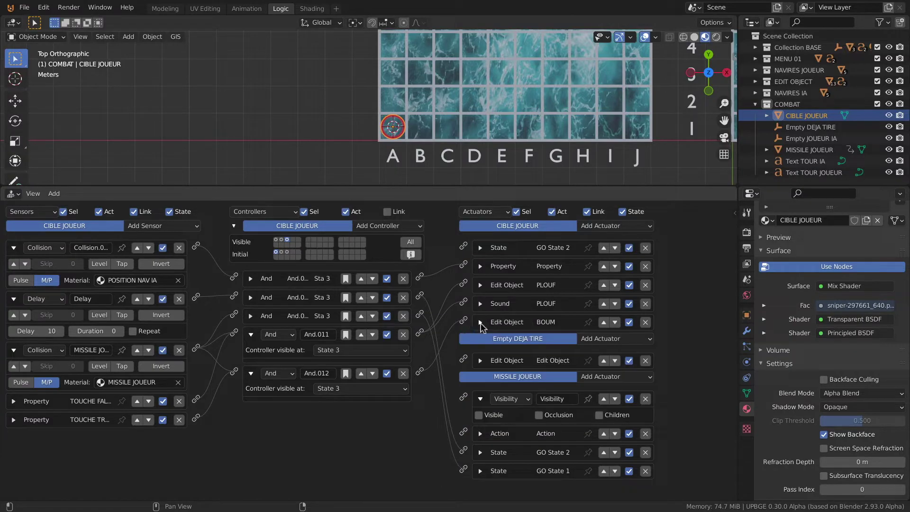
- Load carbidexplosion.wav into a new Sound actuator set to Play End and name it BOUM
left_click(609, 226)
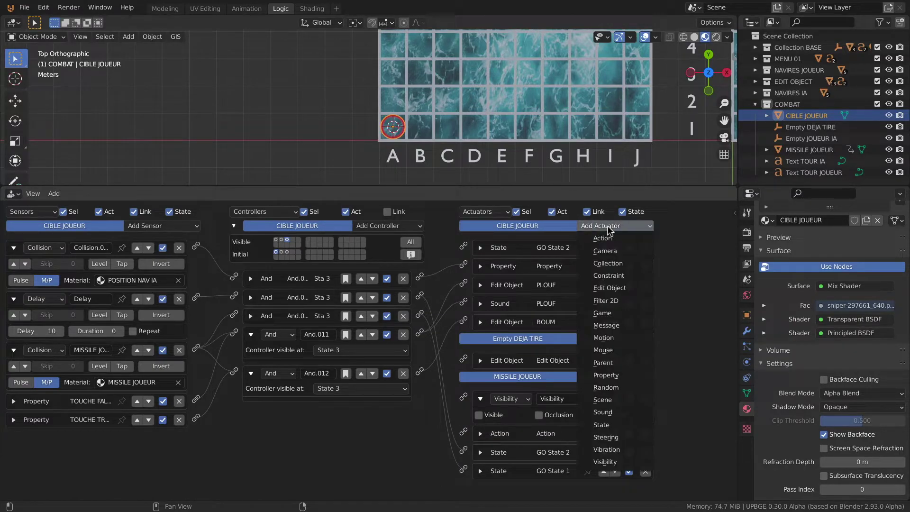
left_click(602, 411)
left_click(521, 359)
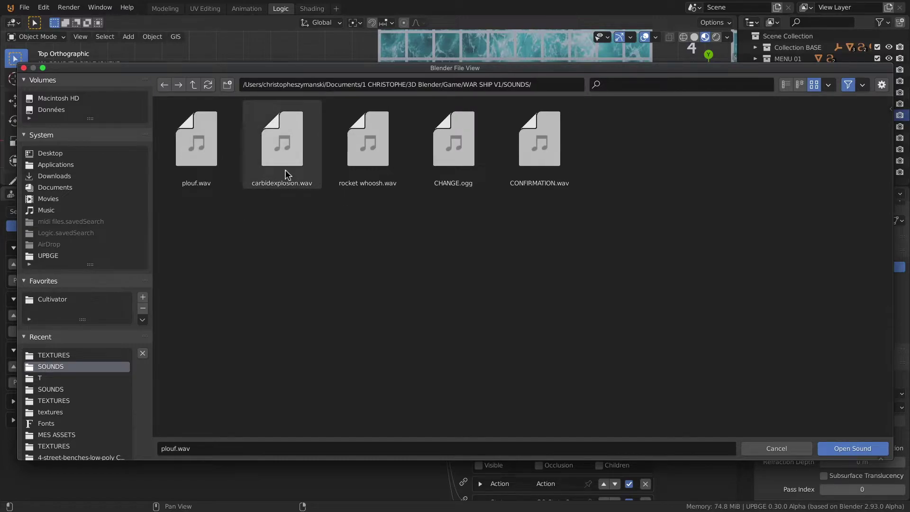
double_click(286, 166)
left_click(537, 372)
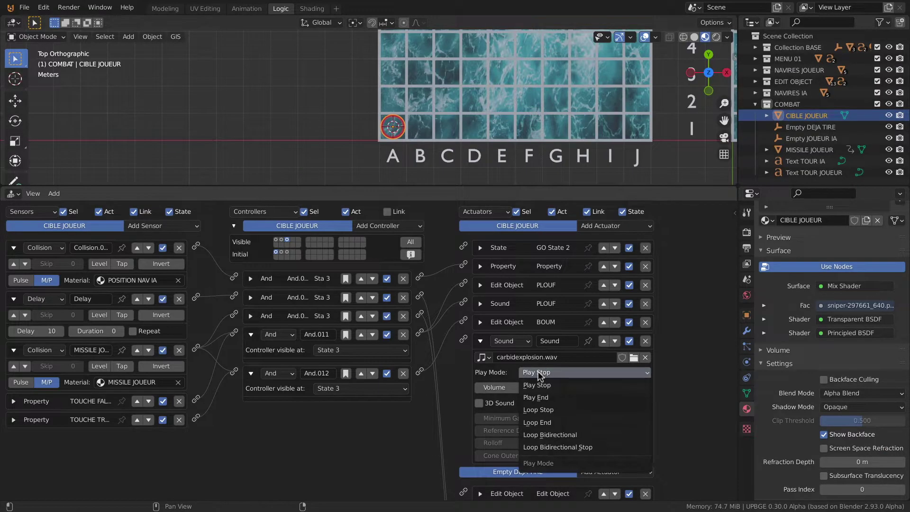
left_click(538, 397)
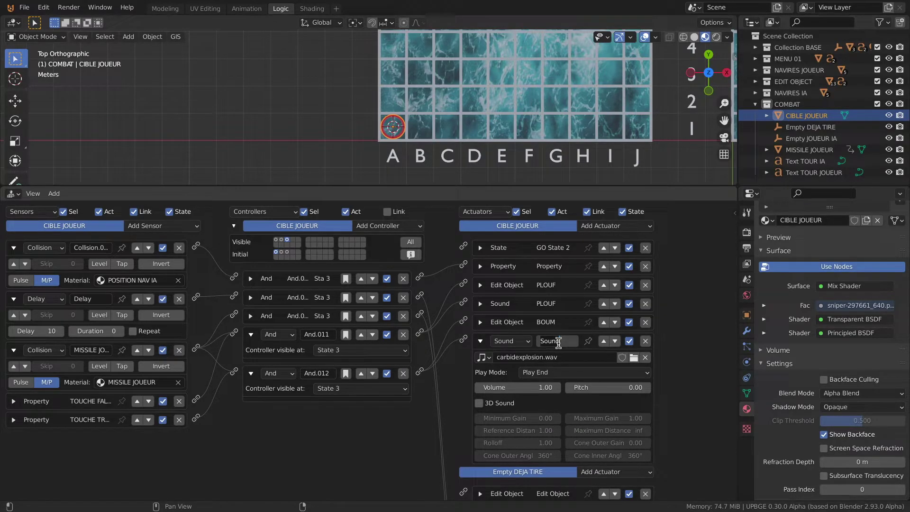
type("BOUM")
key("Return")
left_click(480, 341)
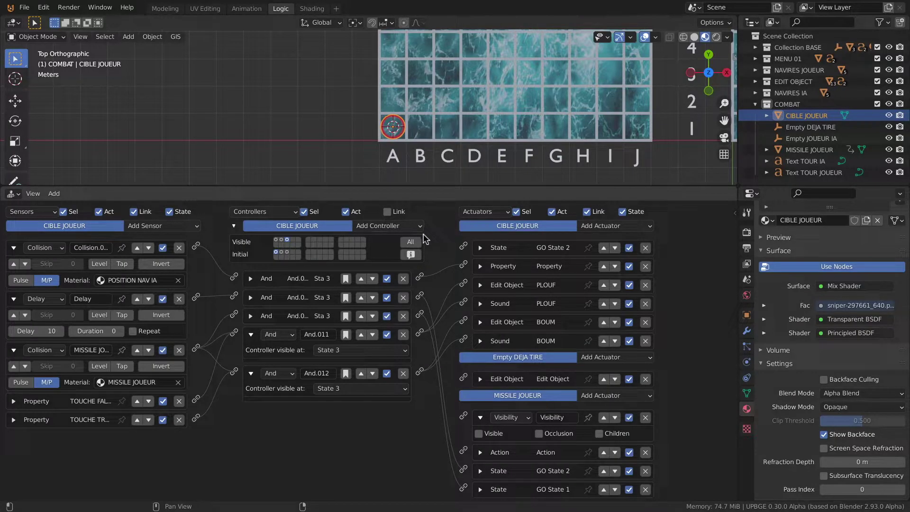
left_click_drag(415, 187, 412, 342)
- Playtest, fire at E7 to see the BOUM explosion on a hit, then stop and select CIBLE JOUEUR
key("Home")
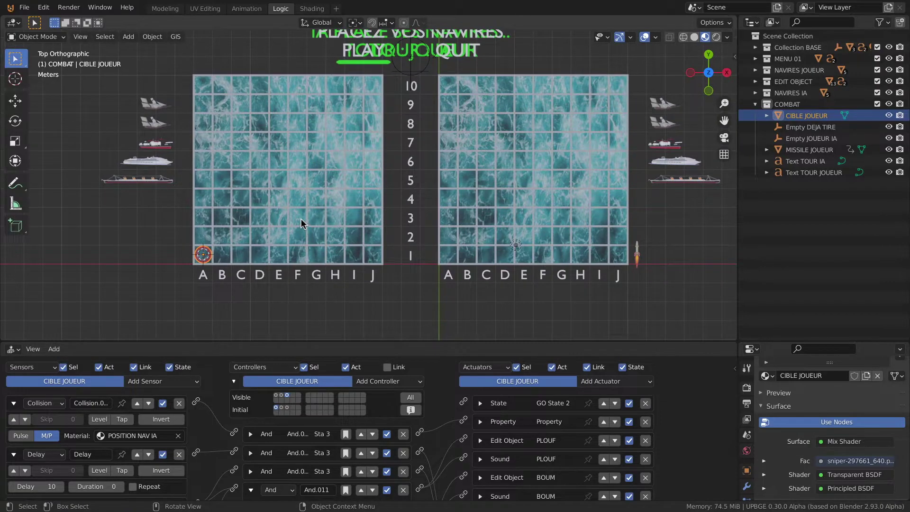
key("p")
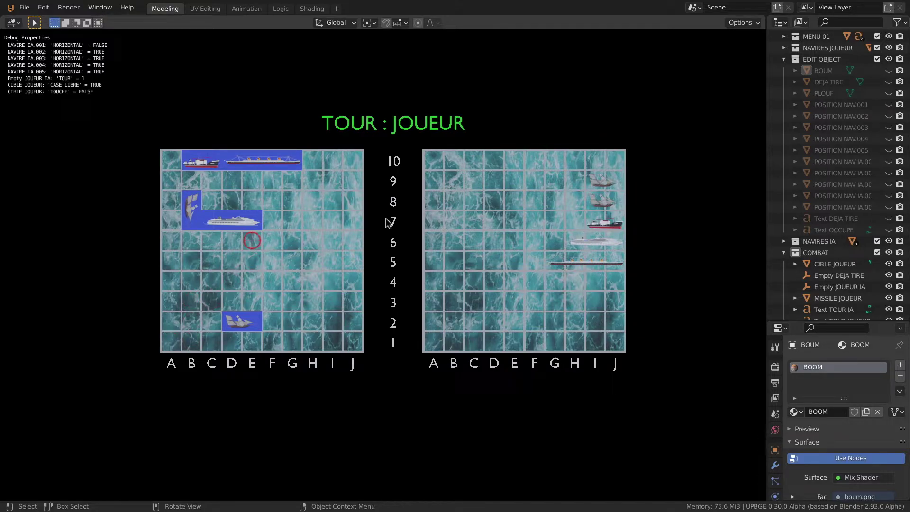
key("space")
key("Escape")
key("ctrl+Page_Down")
key("ctrl+Page_Down")
key("ctrl+Page_Down")
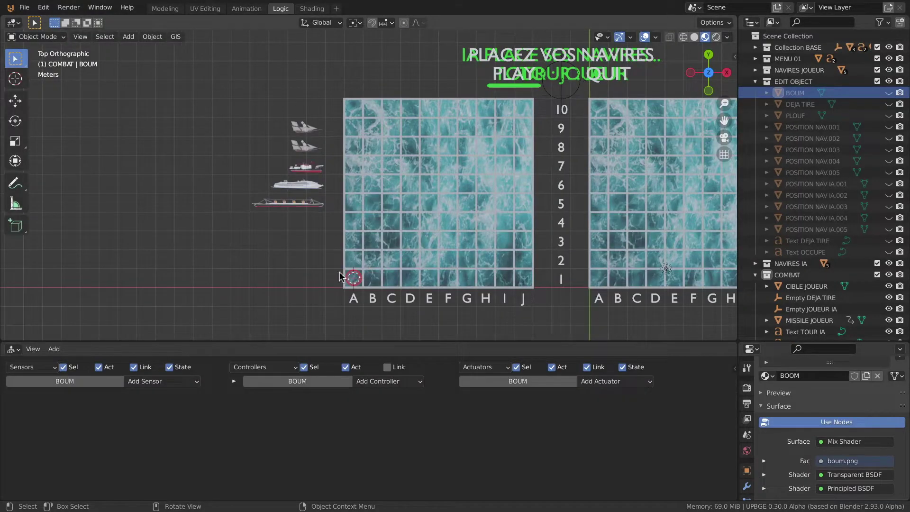
left_click(350, 274)
left_click(350, 276)
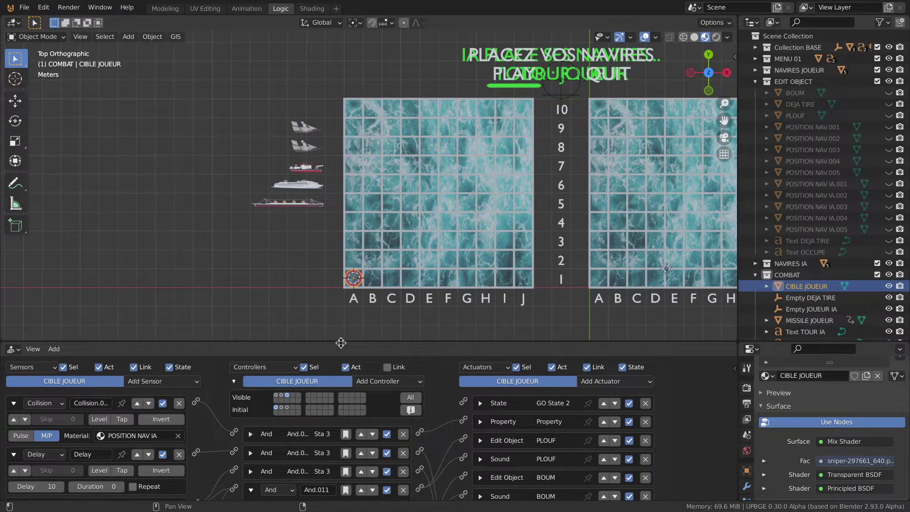
- Add an integer game property NAV IA 1 set to 2, then start a second property
left_click_drag(341, 342, 333, 226)
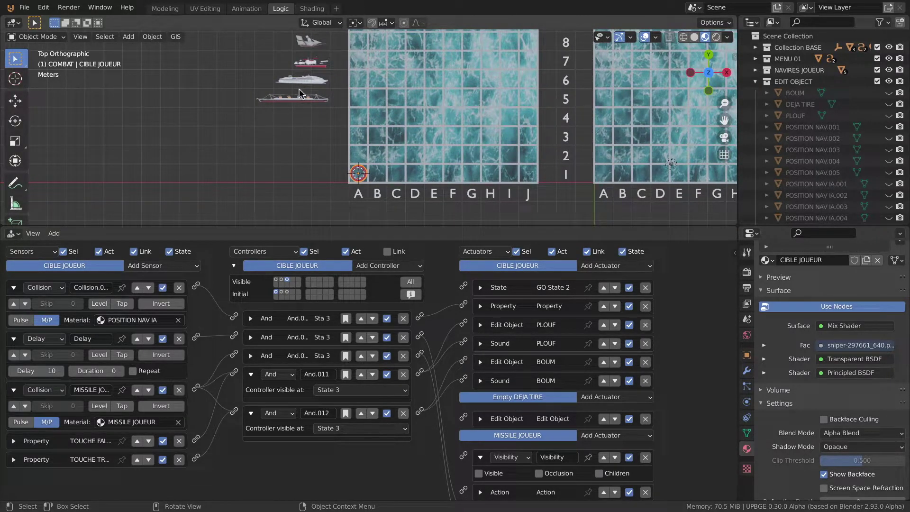
middle_click_drag(300, 93, 316, 127, "shift")
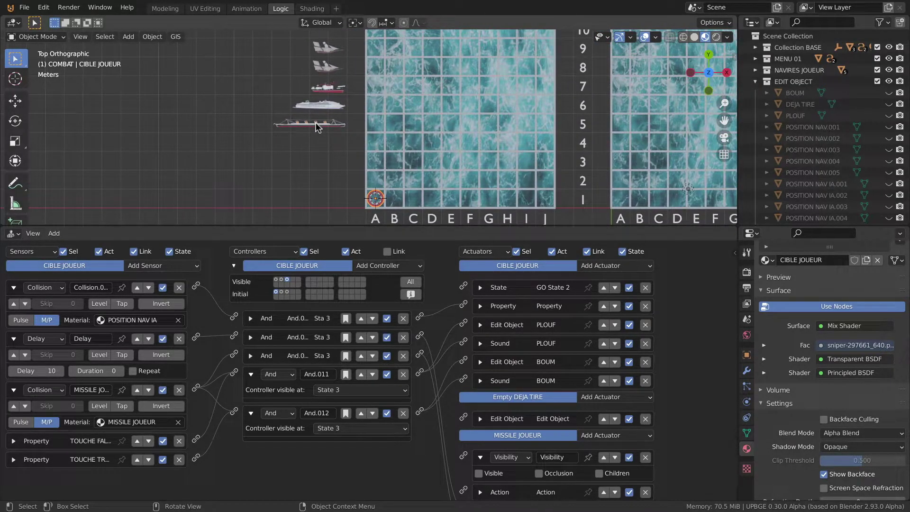
key("n")
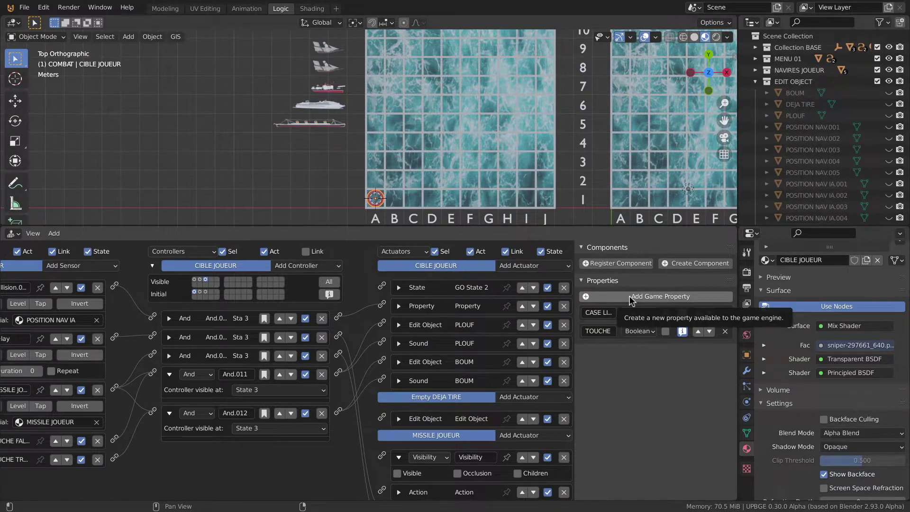
left_click(660, 296)
left_click(629, 353)
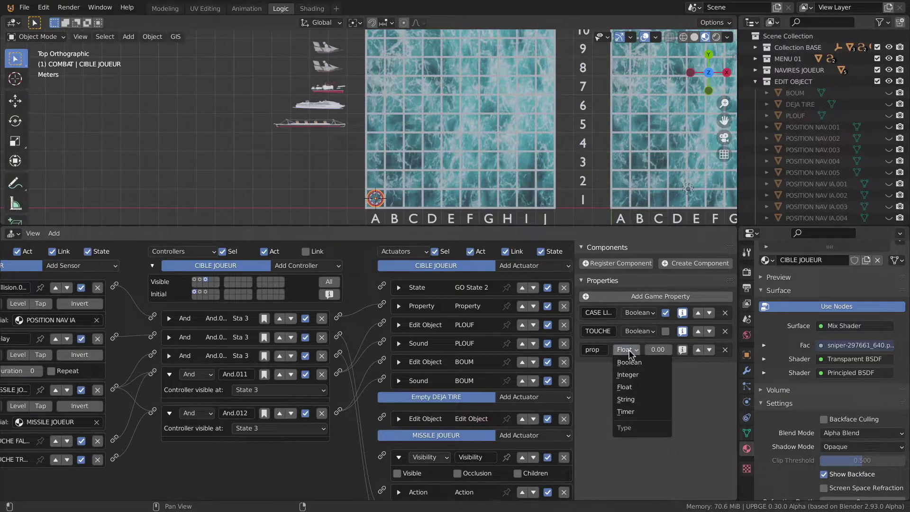
left_click(630, 375)
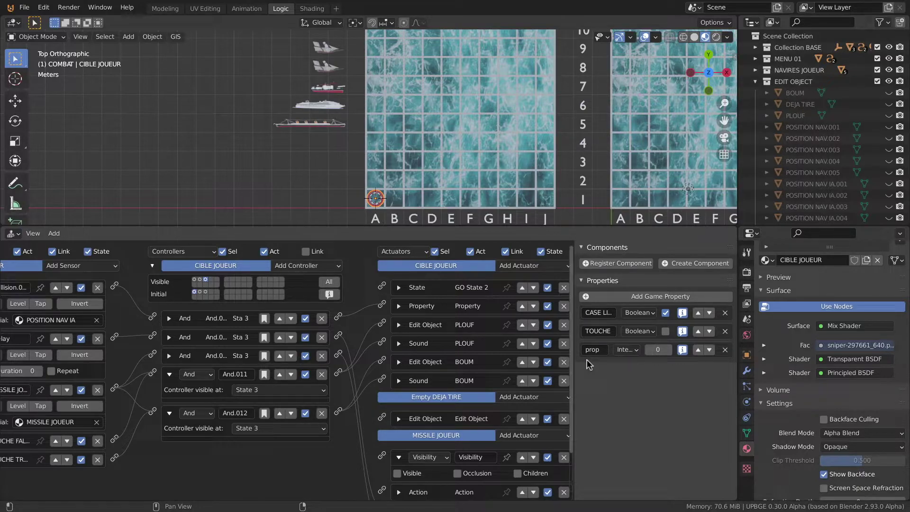
type("NAVIA1")
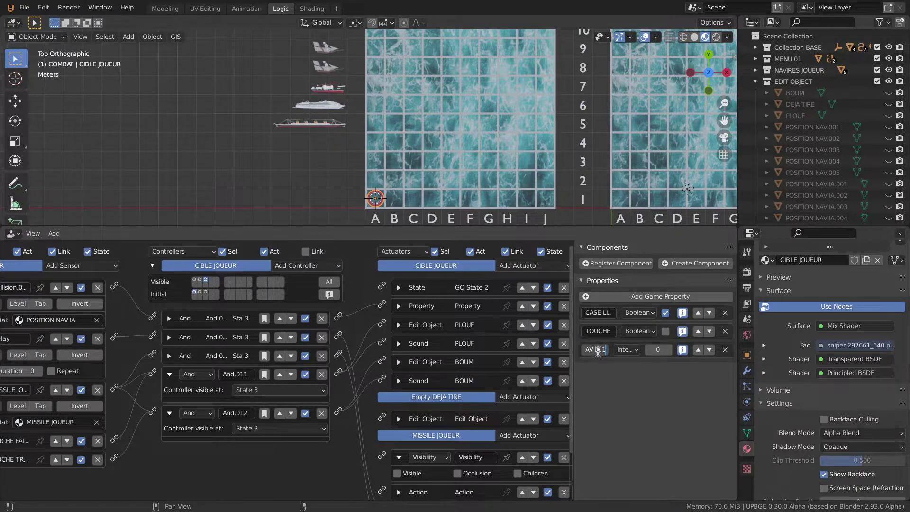
key("Return")
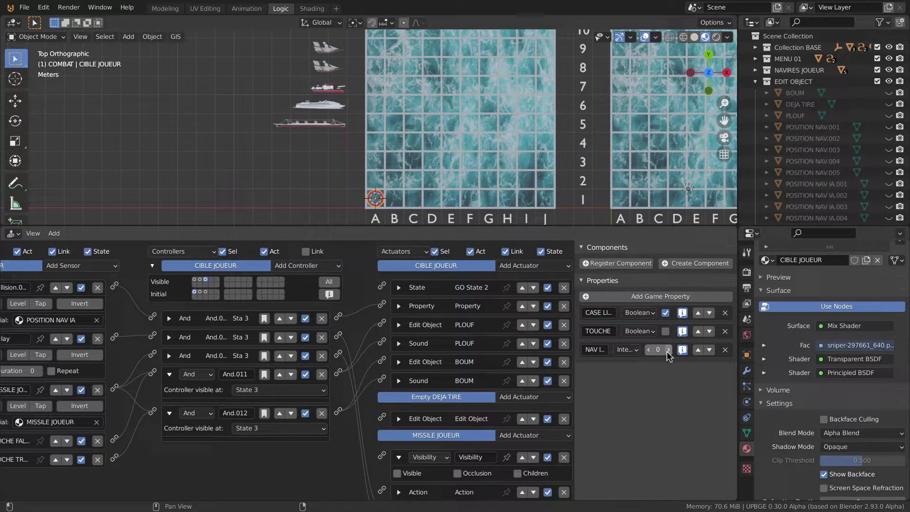
scroll(308, 169, "up", 1)
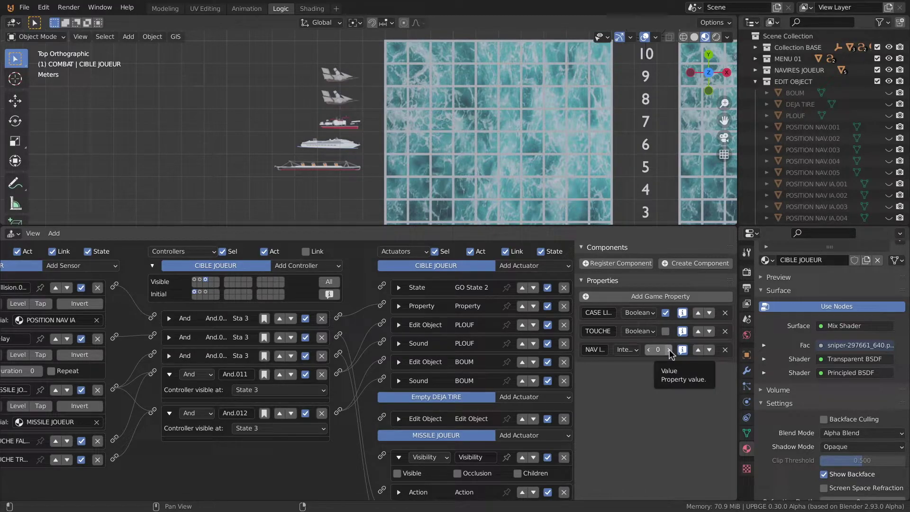
left_click(669, 349)
left_click_drag(574, 379, 462, 379)
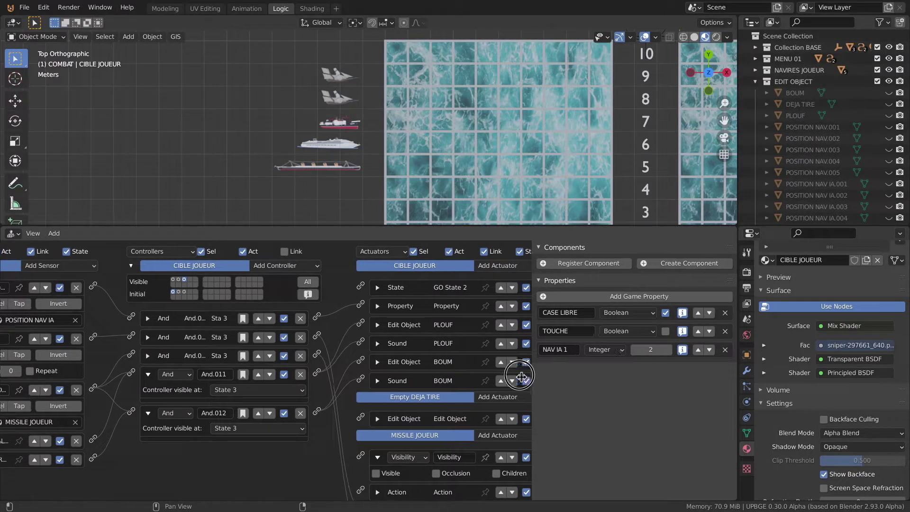
left_click(592, 296)
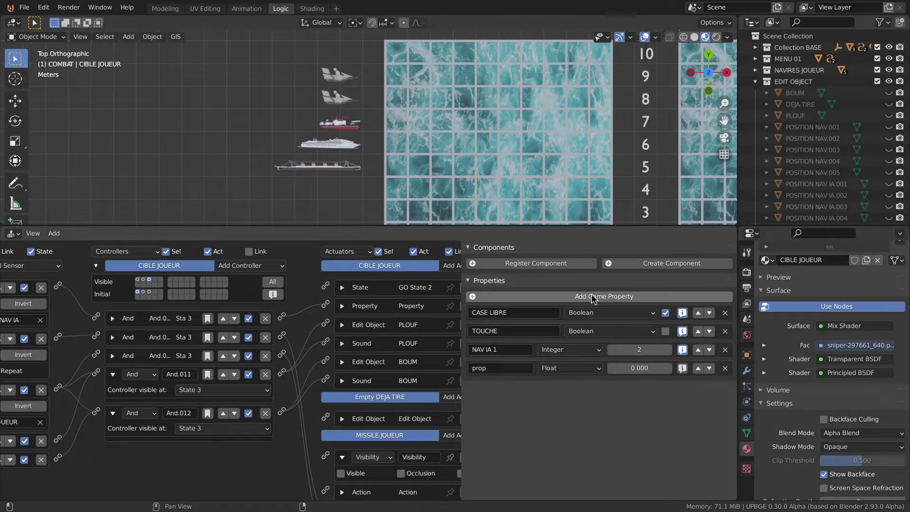
- Add integer game properties NAV IA 2 and NAV IA 3, each with value 2
left_click(589, 368)
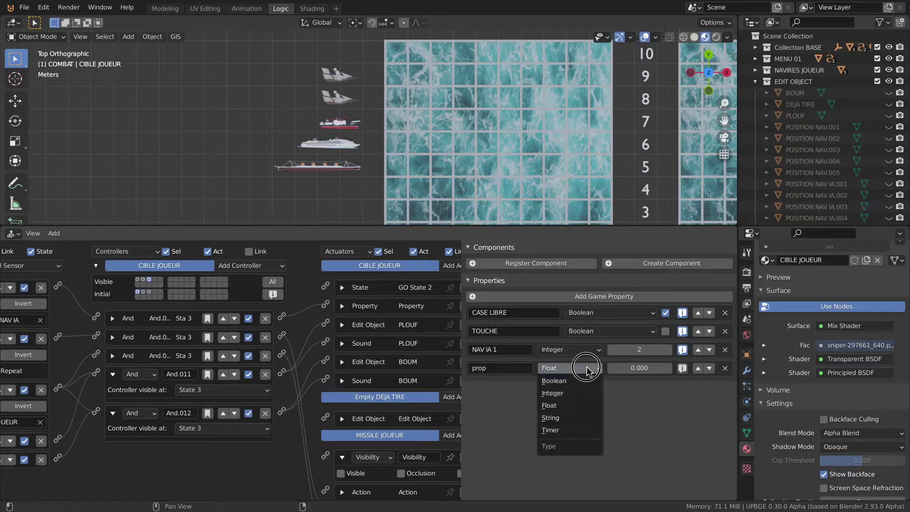
left_click(574, 393)
left_click(481, 369)
type("NAV IA 2")
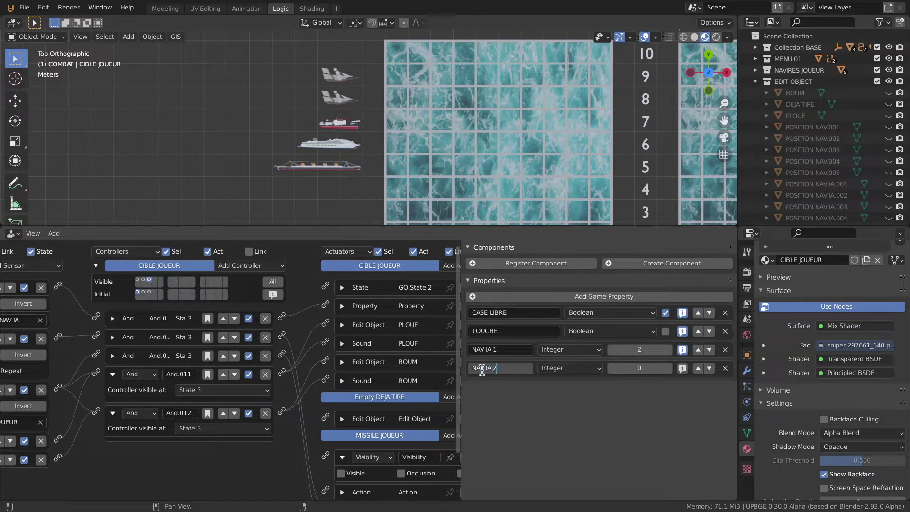
key("Return")
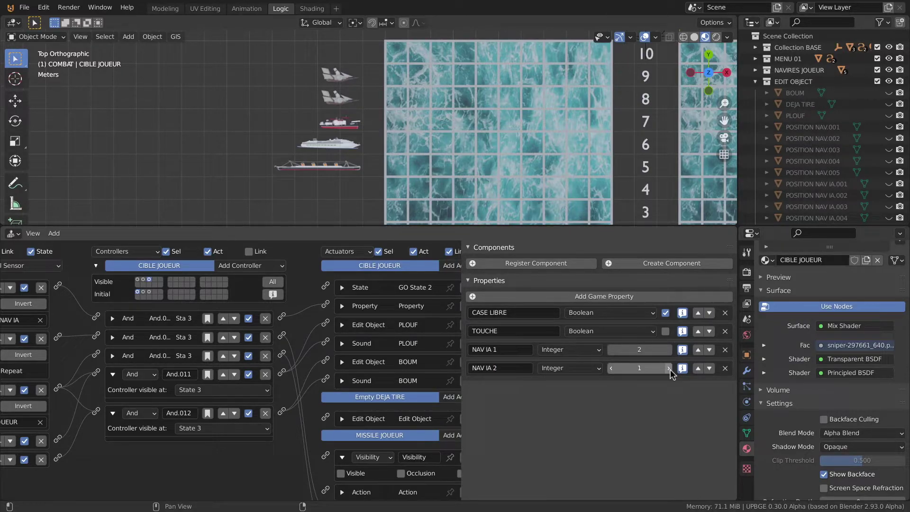
left_click(668, 368)
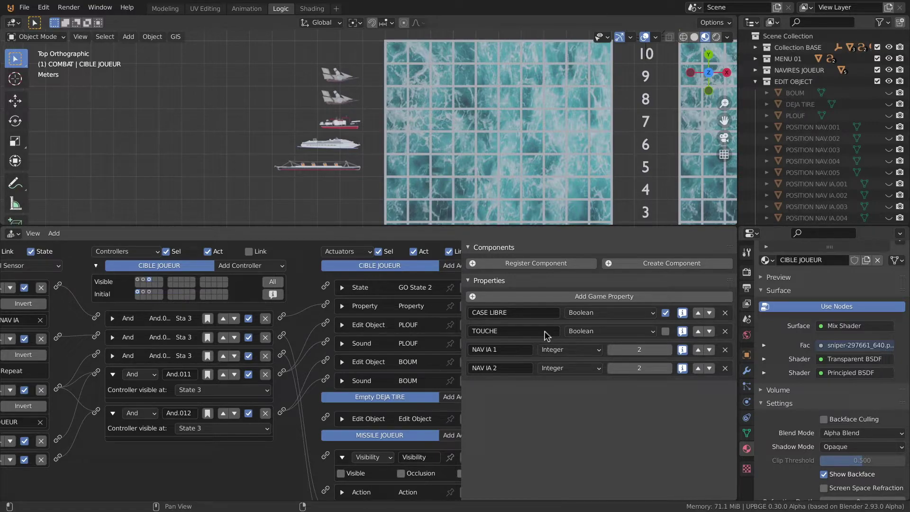
left_click(578, 296)
left_click(589, 386)
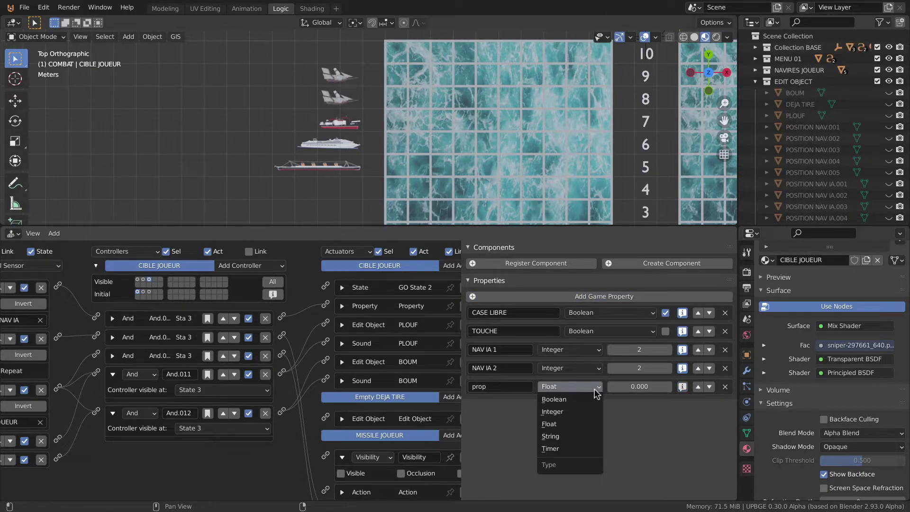
left_click(580, 411)
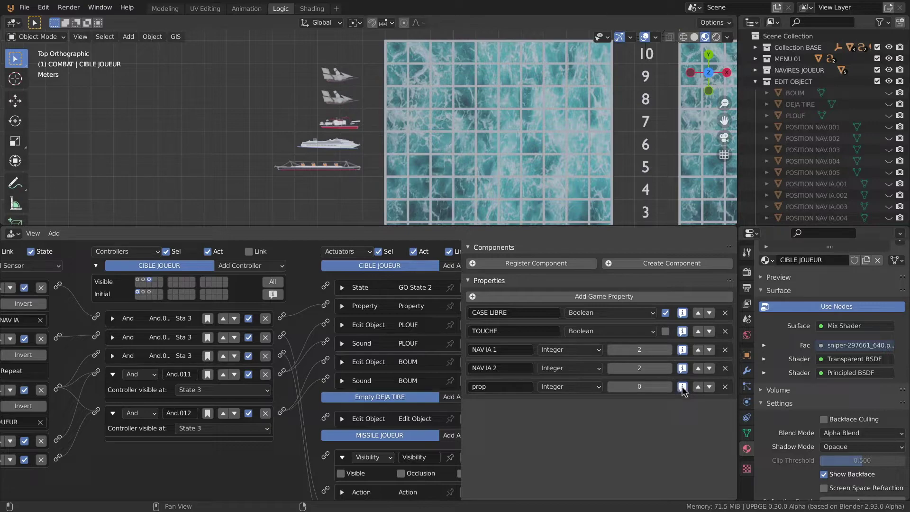
left_click(669, 387)
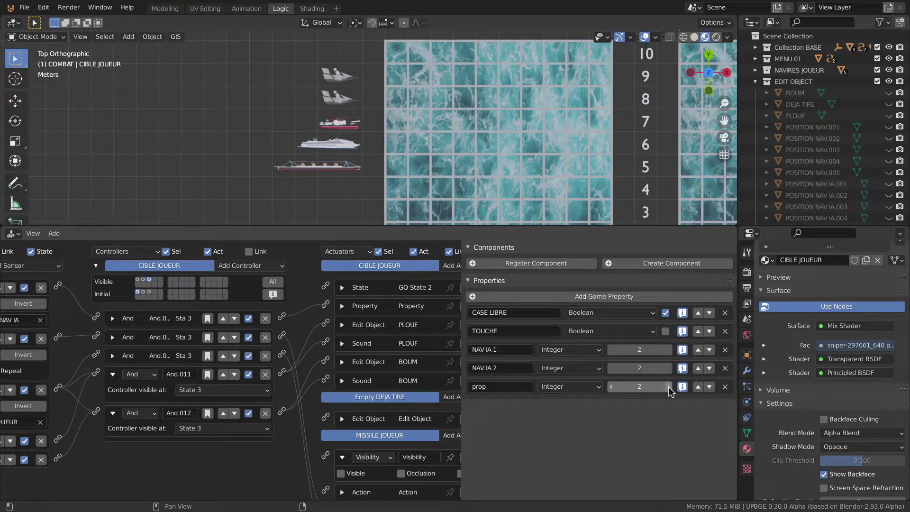
left_click(484, 386)
type("NAV IA")
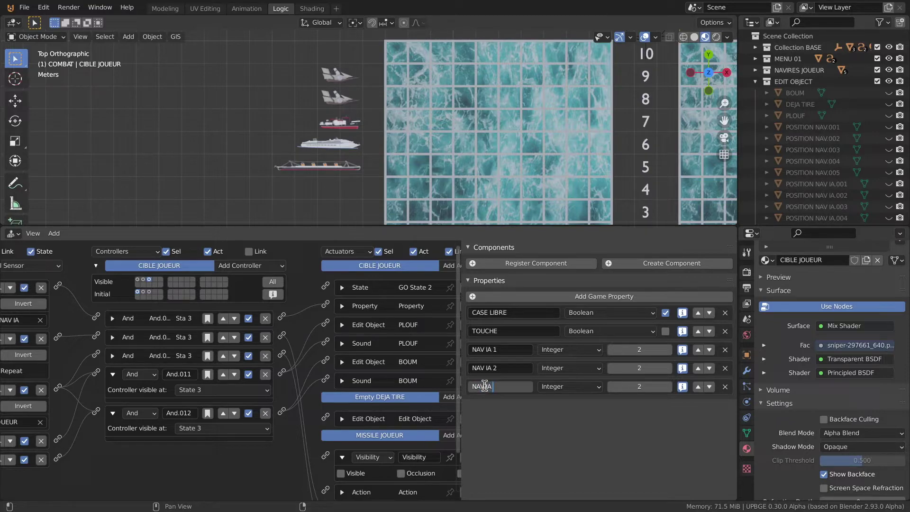
key("Return")
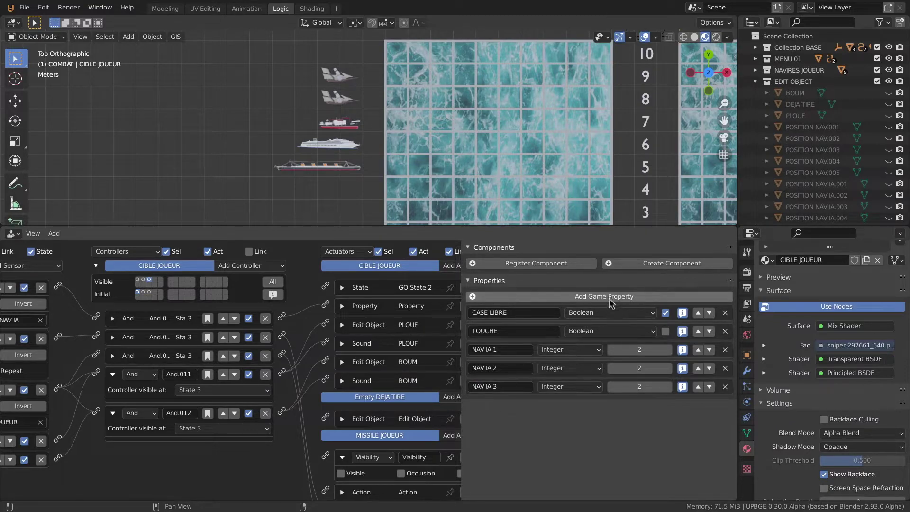
- Add integer properties NAV IA 4 with value 3 and NAV IA 5 with value 4
left_click(609, 297)
left_click(593, 405)
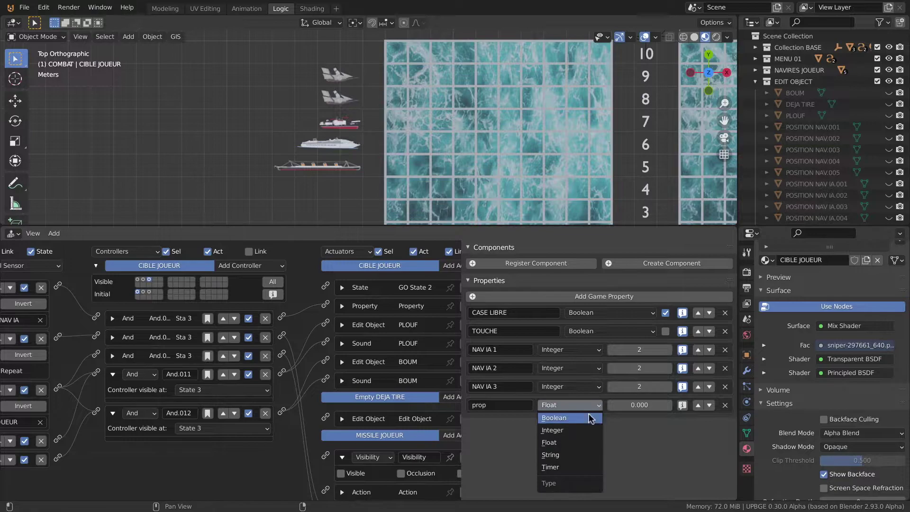
left_click(578, 430)
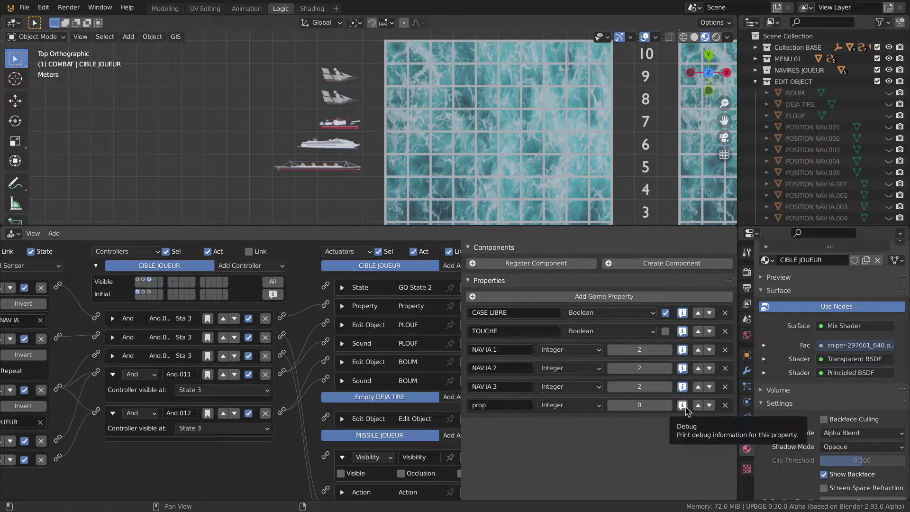
left_click(495, 411)
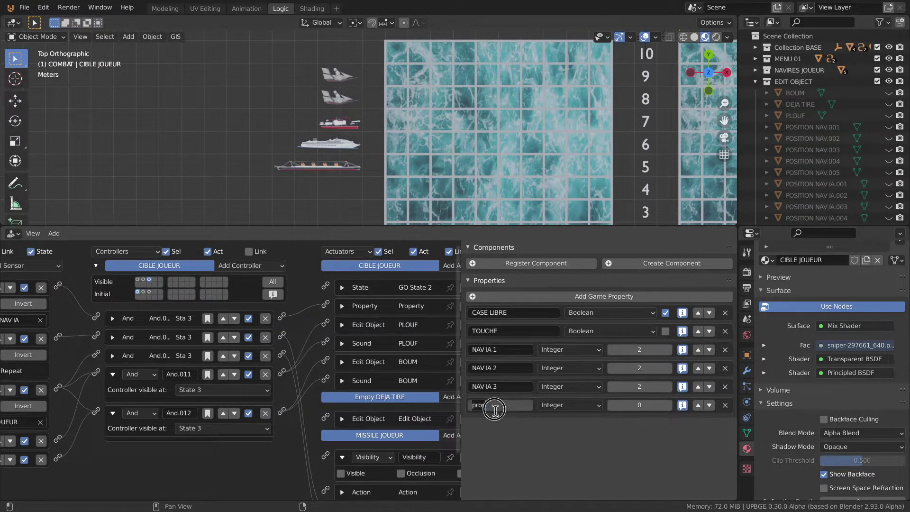
type("NAV IA")
type("4")
key("Return")
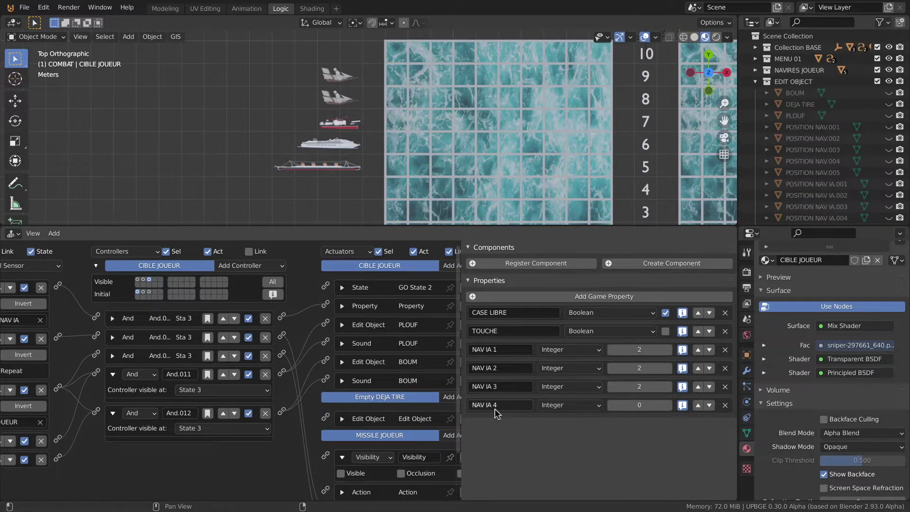
triple_click(670, 408)
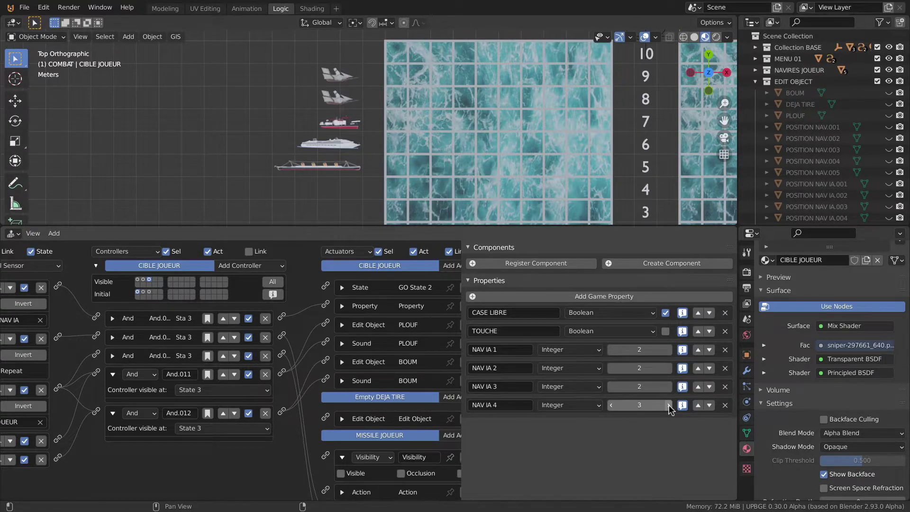
left_click(559, 298)
left_click(570, 423)
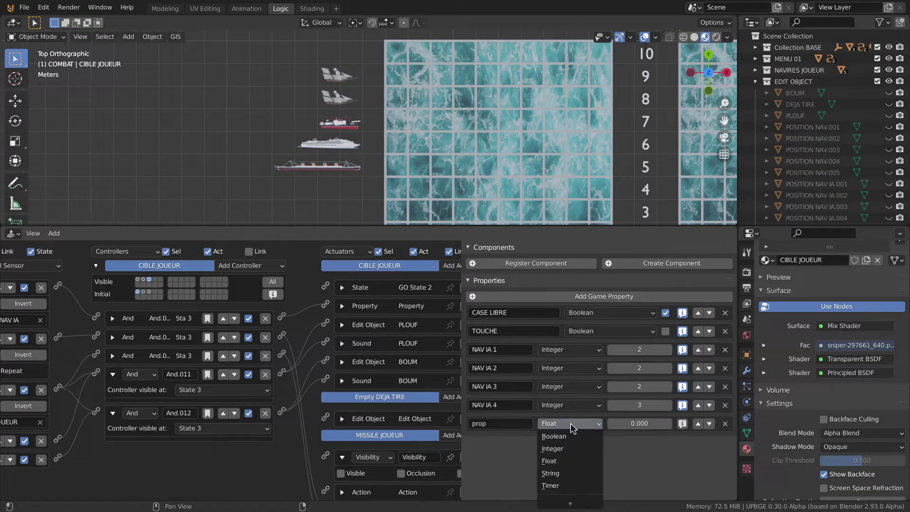
left_click(565, 454)
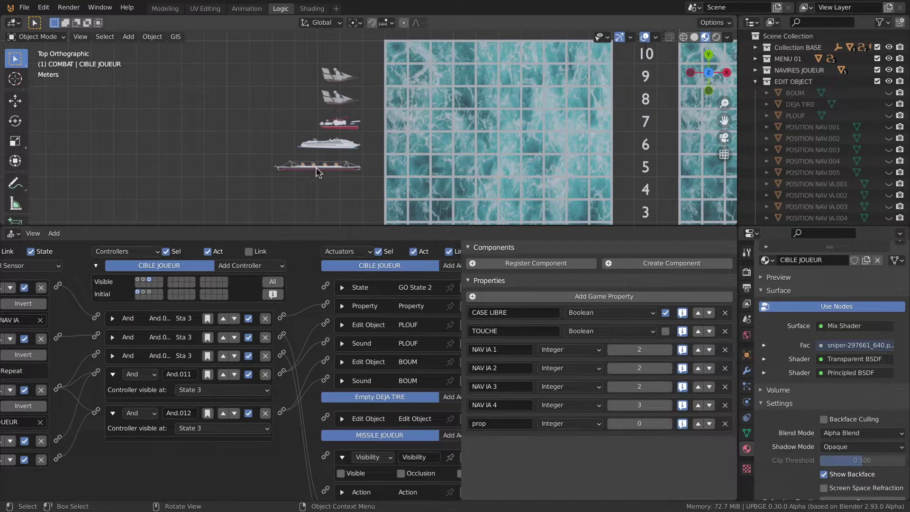
left_click(668, 423)
left_click(668, 423)
left_click(668, 423)
left_click(499, 423)
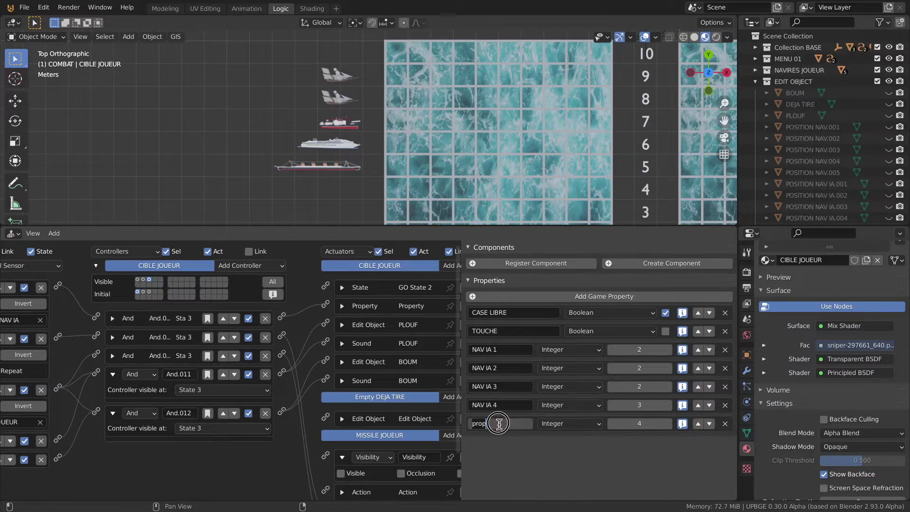
type("NAV IA 5")
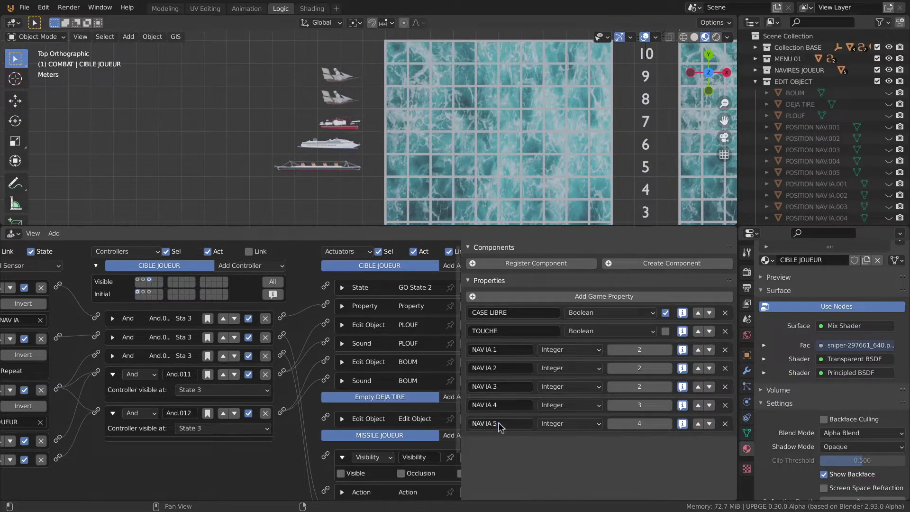
left_click_drag(462, 317, 607, 320)
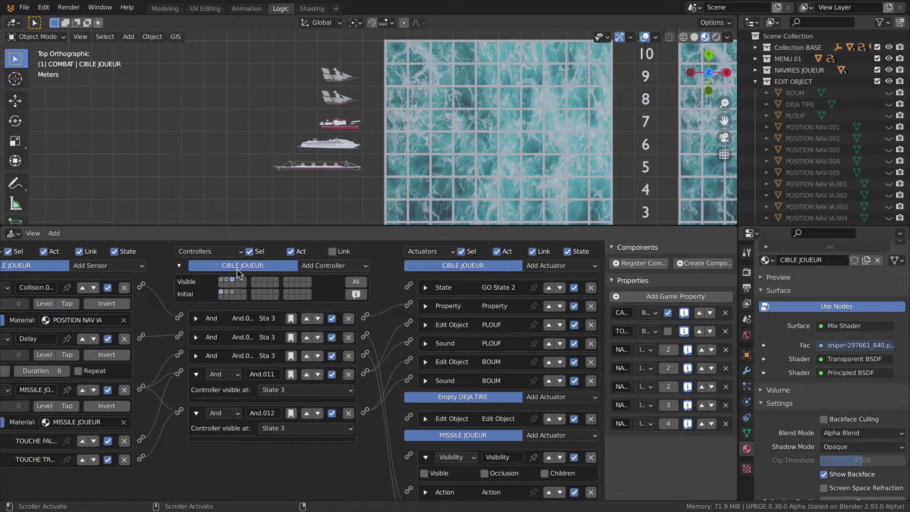
- Hide the properties sidebar and collapse the existing sensor and controller bricks
key("n")
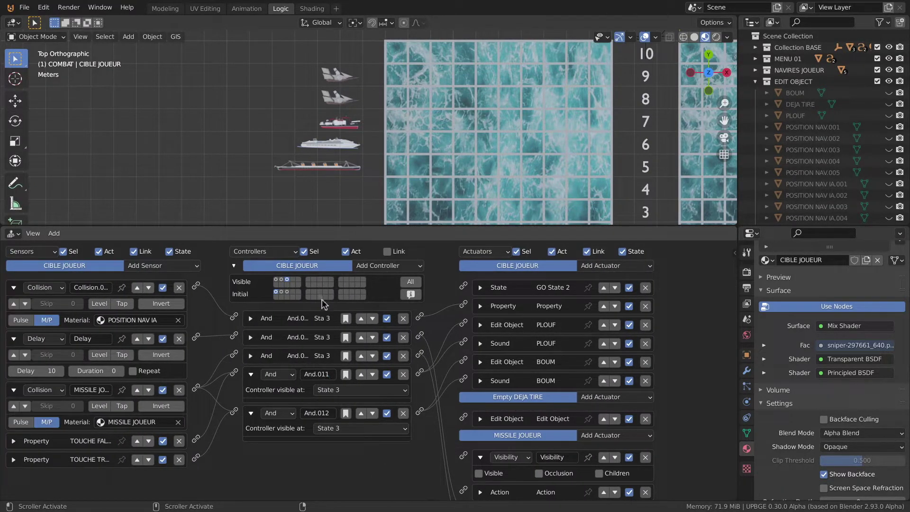
scroll(332, 305, "up", 1, "ctrl")
scroll(216, 316, "up", 2, "ctrl")
left_click(271, 385)
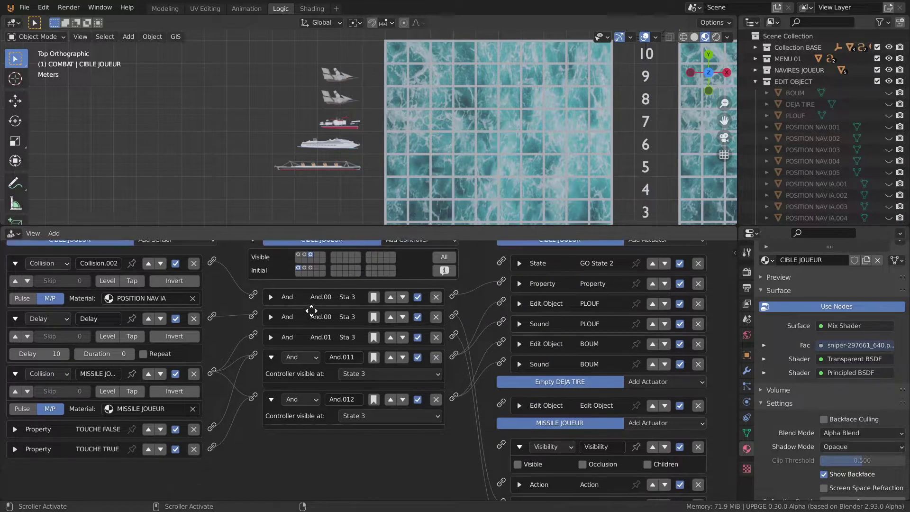
left_click(271, 405)
left_click(15, 346)
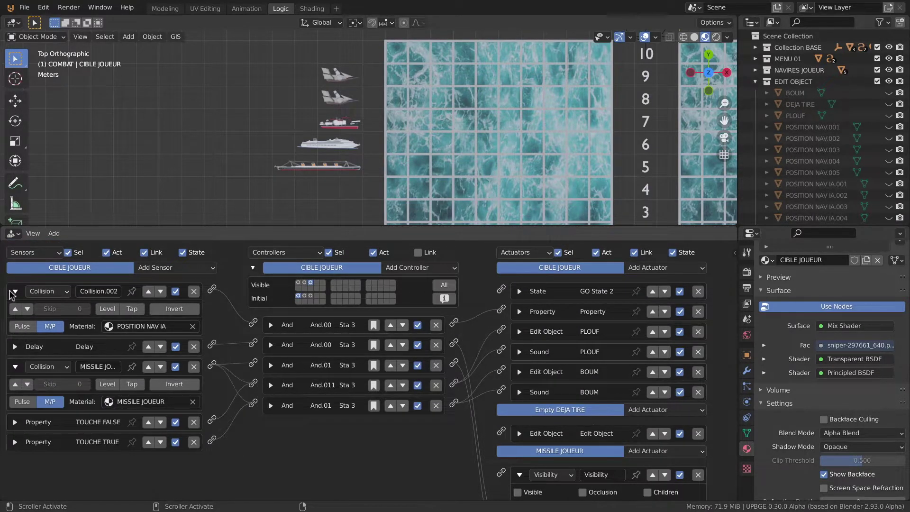
left_click(15, 291)
left_click(15, 331)
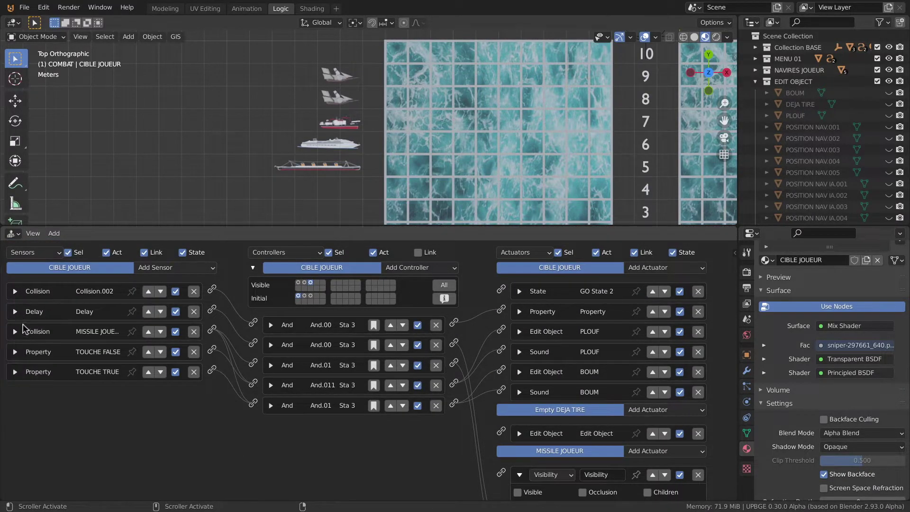
- Add five Collision sensors to CIBLE JOUEUR, enlarge the logic editor, and save WAR SHIP V1.blend
left_click(184, 271)
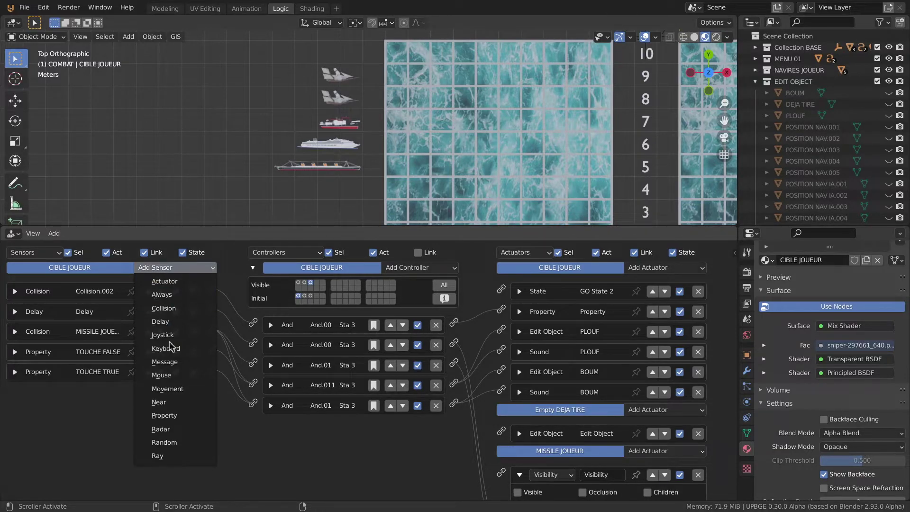
left_click(168, 309)
left_click(176, 268)
left_click(174, 307)
left_click(179, 270)
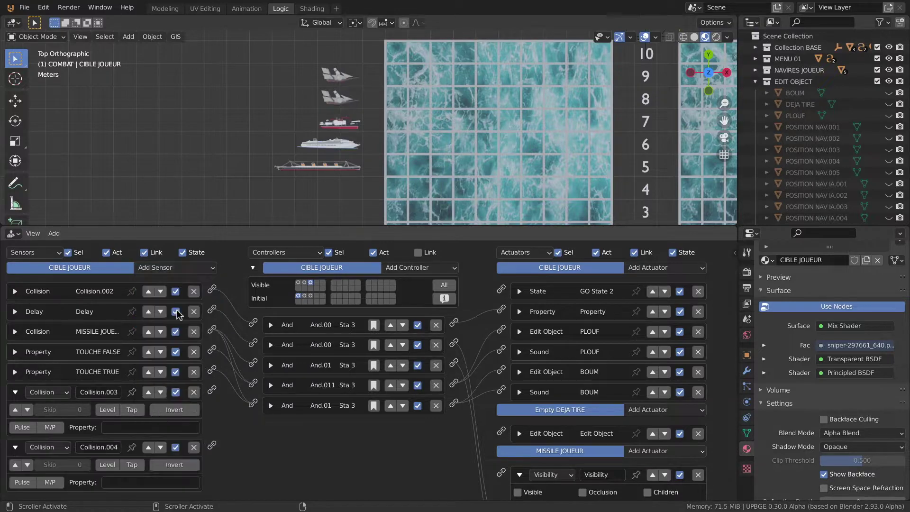
left_click(176, 308)
left_click(181, 273)
left_click(179, 309)
left_click(181, 271)
left_click(177, 308)
left_click_drag(218, 227, 244, 109)
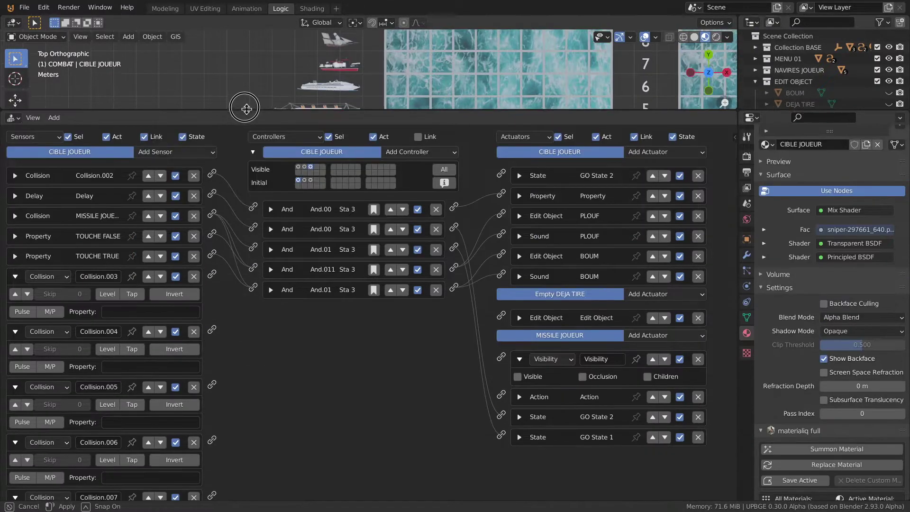
key("ctrl+s")
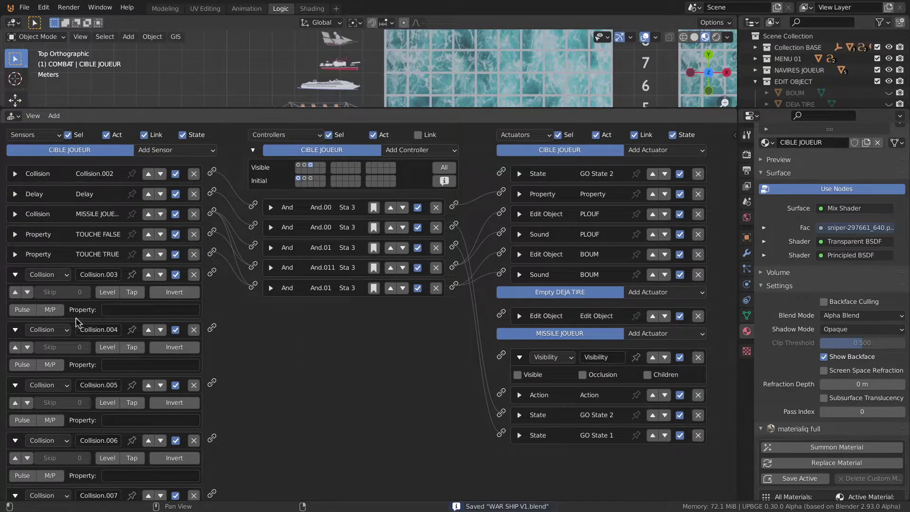
- Enable Tap on sensors Collision.003 through Collision.007 and restore the 3D view's size
left_click(131, 292)
left_click(131, 347)
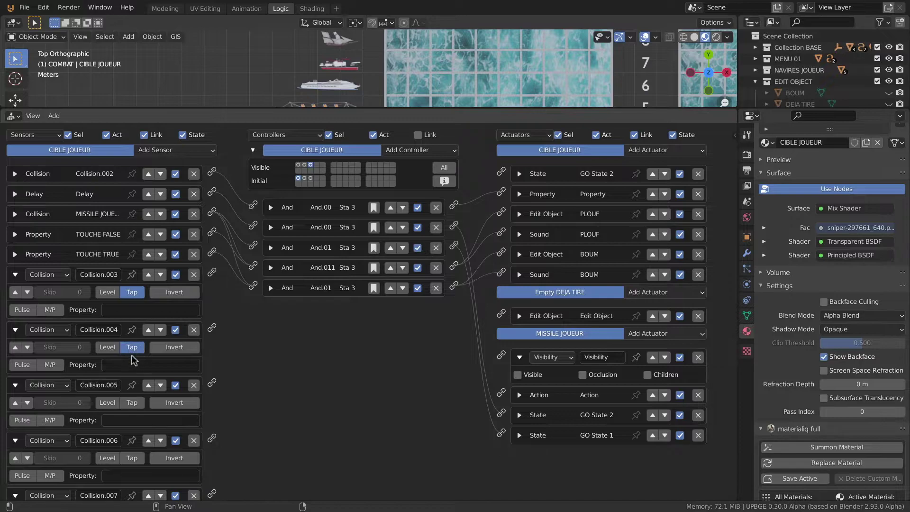
left_click(132, 402)
left_click(131, 457)
scroll(126, 407, "down", 2)
left_click(132, 461)
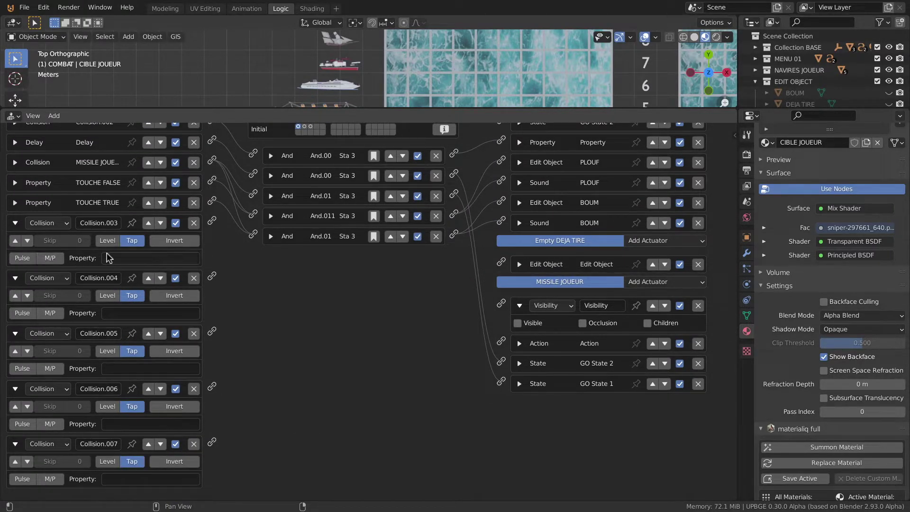
left_click_drag(787, 110, 787, 228)
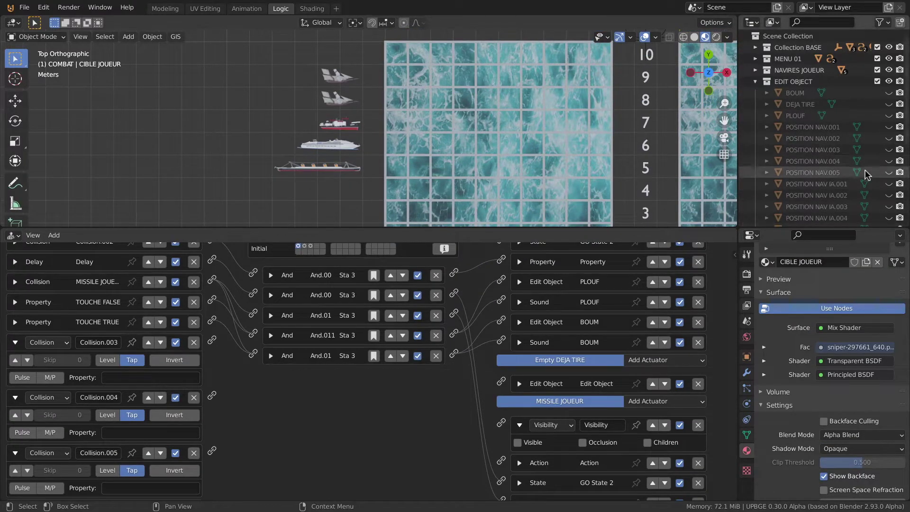
- Unhide POSITION NAV IA.005 and give POSITION NAV IA.001 a Boolean property named NAV IA 1
left_click_drag(888, 185, 888, 218)
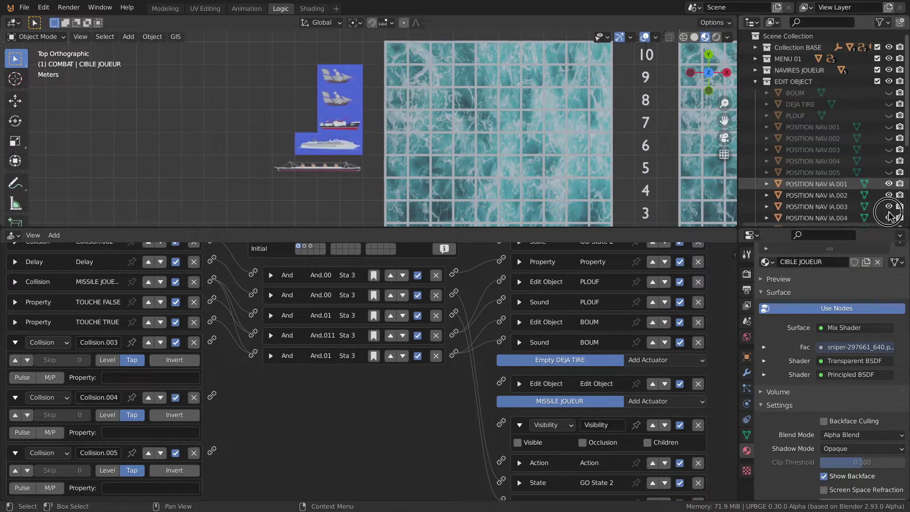
scroll(816, 113, "down", 3)
left_click(888, 191)
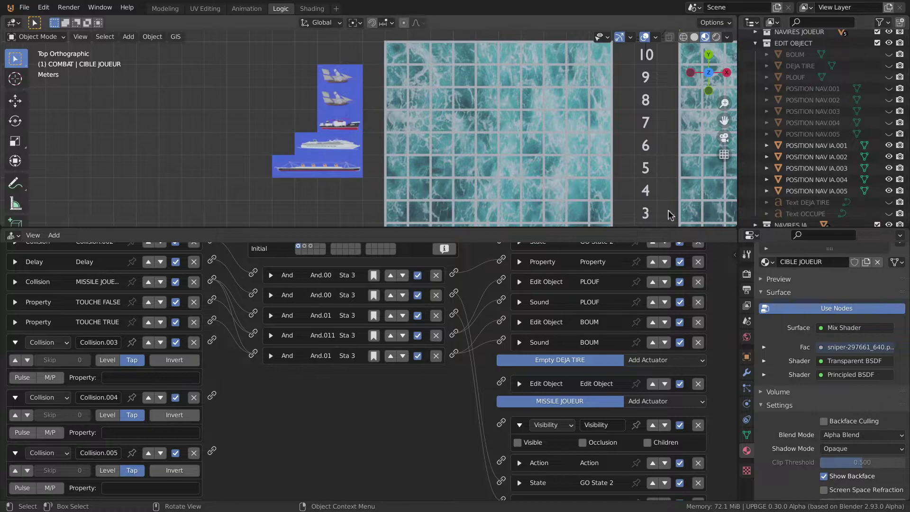
left_click(360, 87)
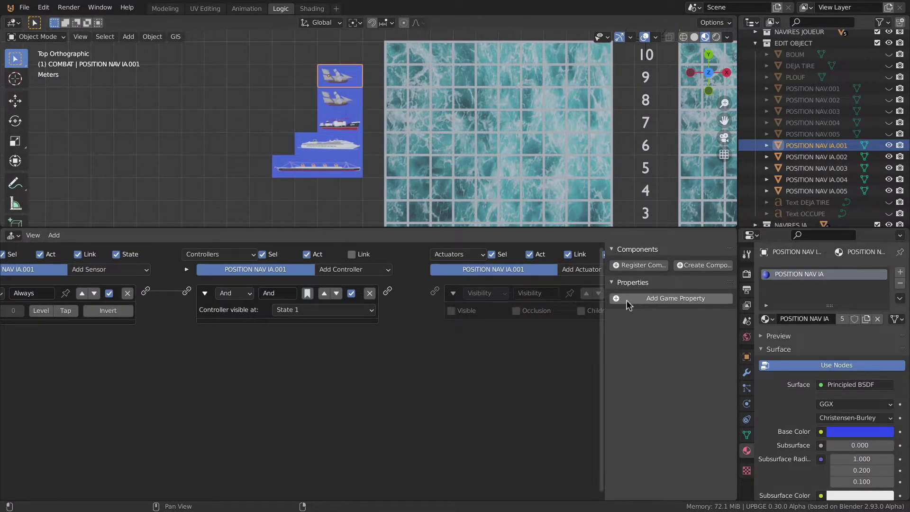
left_click_drag(607, 337, 540, 332)
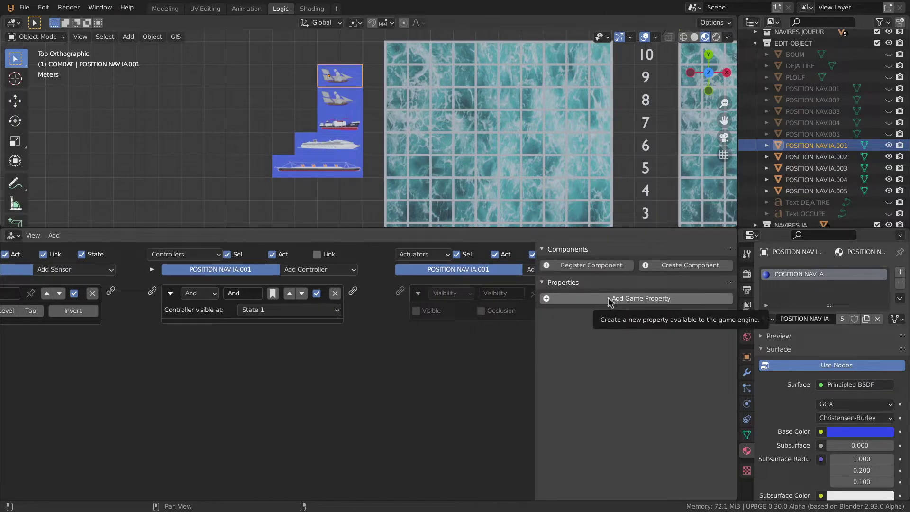
left_click(637, 299)
left_click(622, 317)
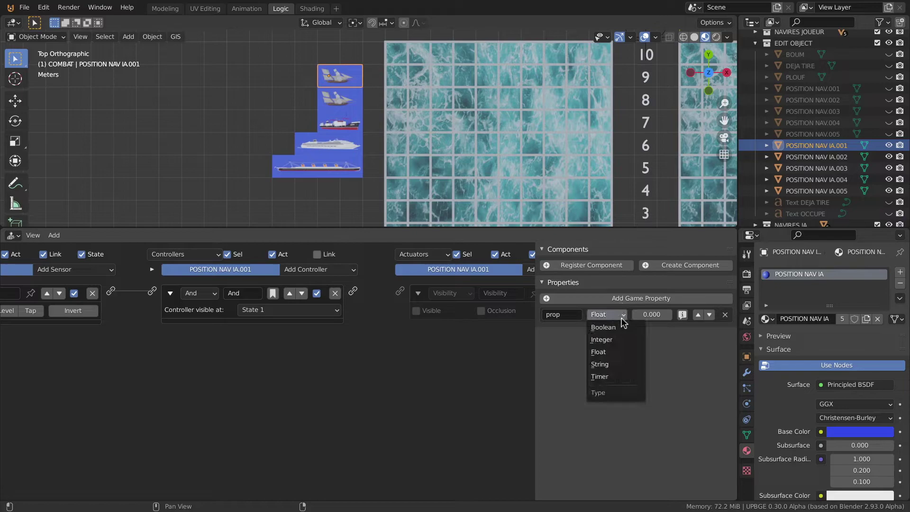
left_click(609, 326)
left_click(565, 316)
type("NAV IA1")
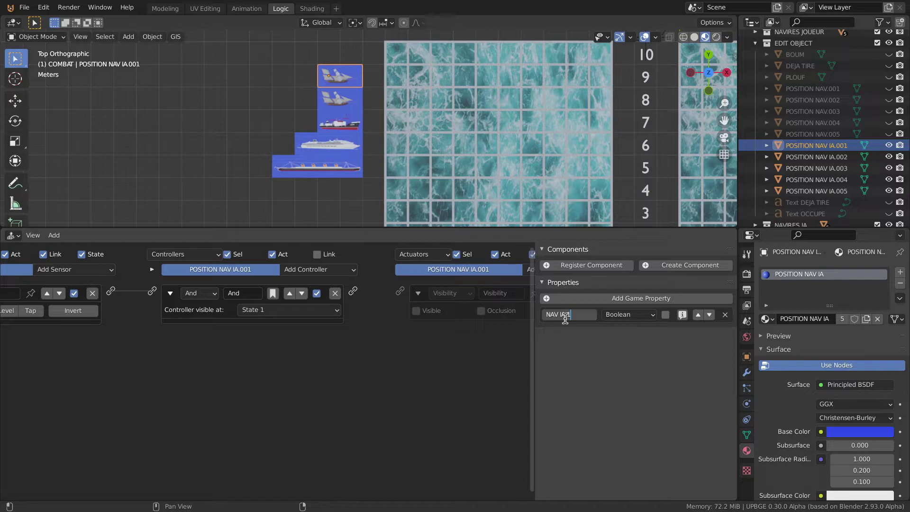
key("Return")
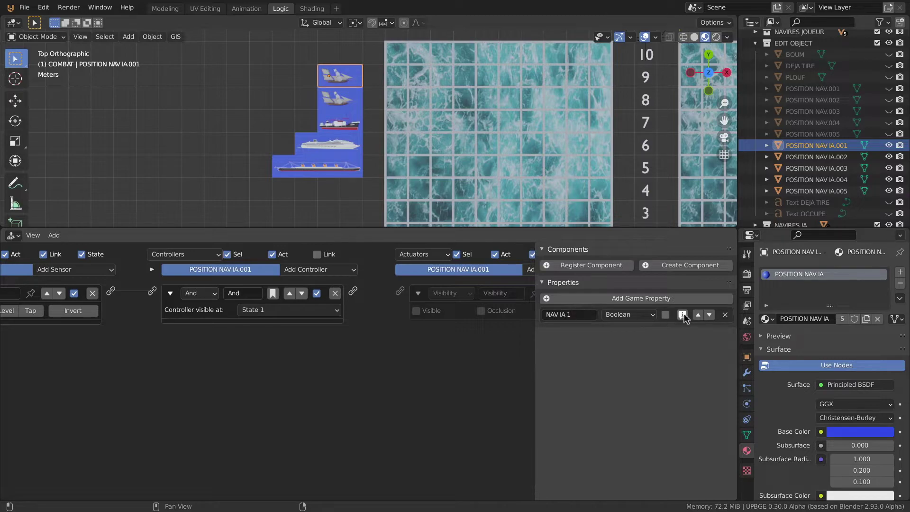
- Give POSITION NAV IA.002 a Boolean property named NAV IA 2
left_click(814, 155)
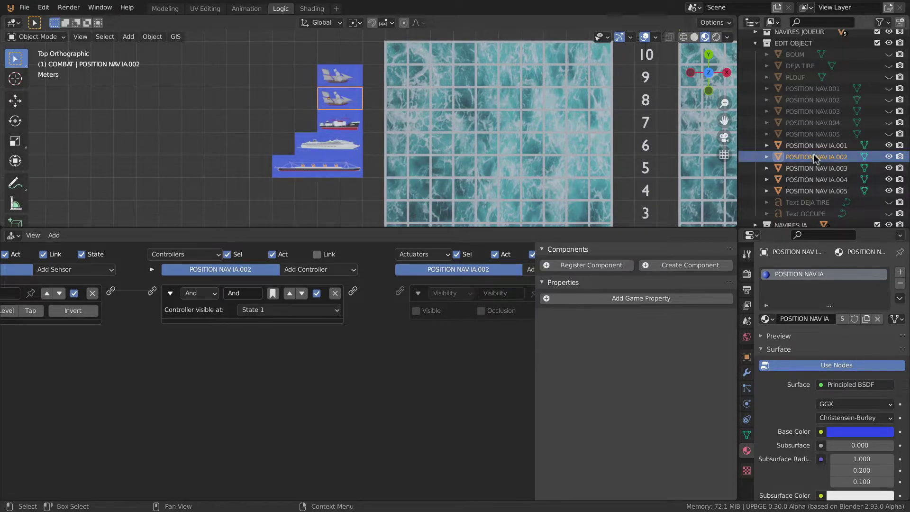
left_click(614, 303)
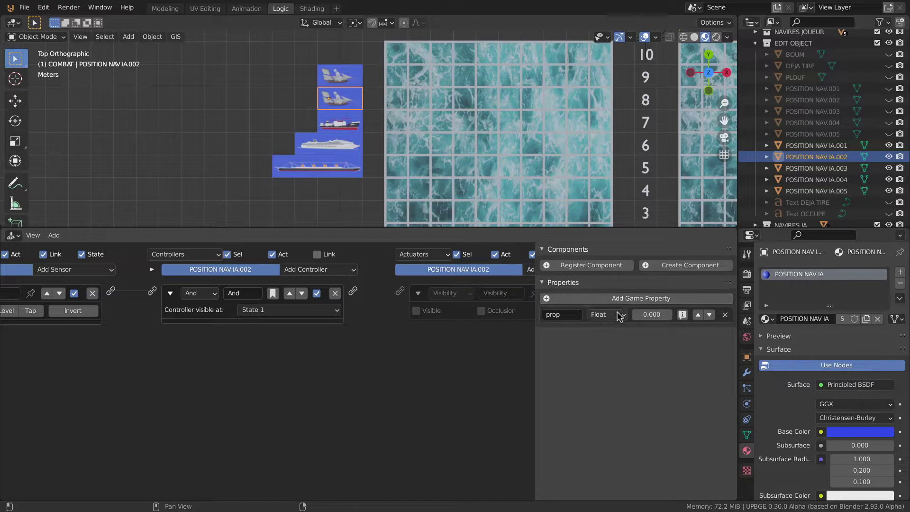
left_click(616, 314)
left_click(603, 327)
left_click(565, 317)
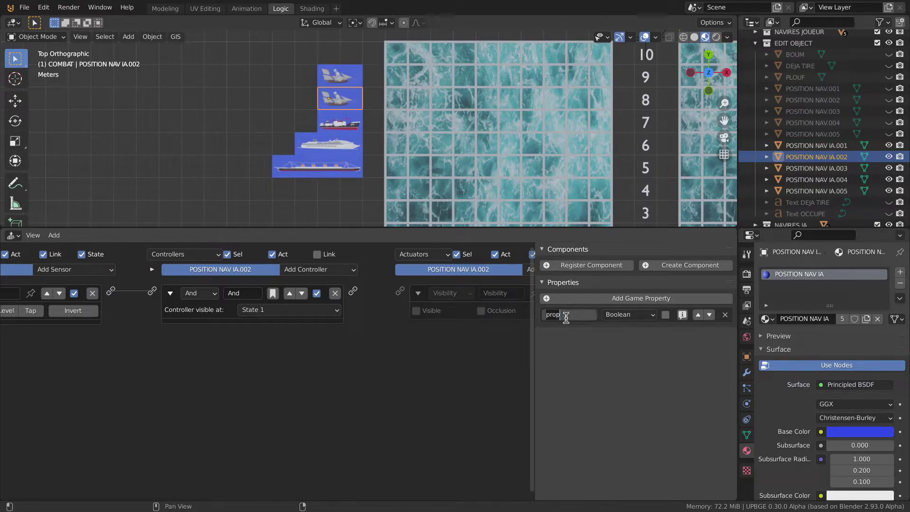
type("NAV IA")
key("Return")
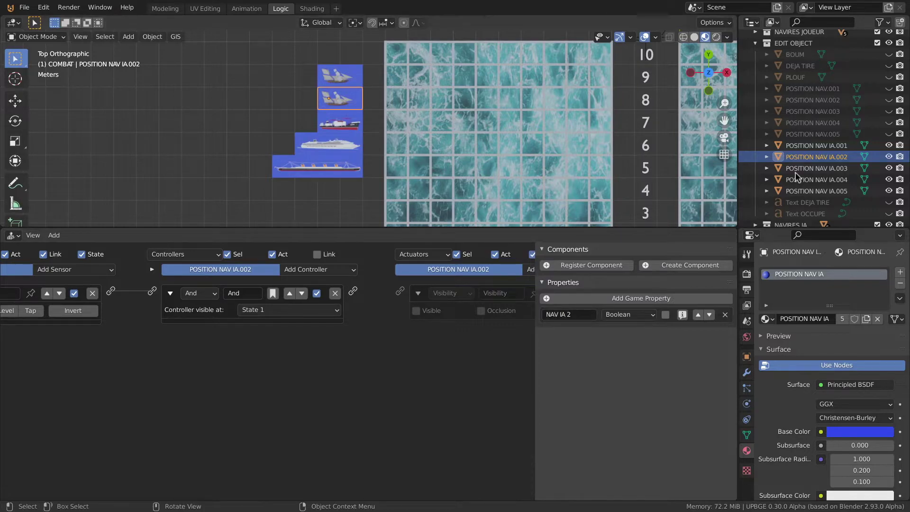
- Give POSITION NAV IA.003 a Boolean property named NAV IA 3
left_click(820, 169)
left_click(655, 298)
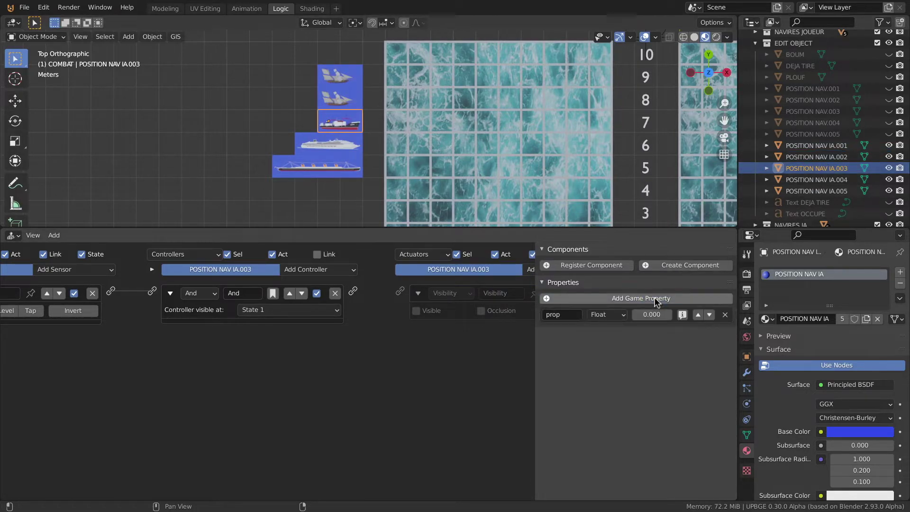
left_click(607, 314)
left_click(613, 328)
left_click(561, 315)
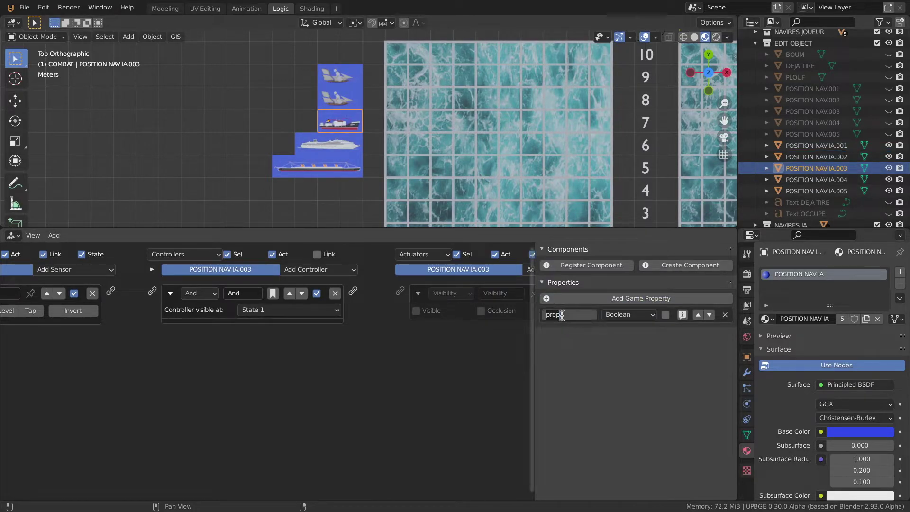
type("NAV IA 3")
key("Return")
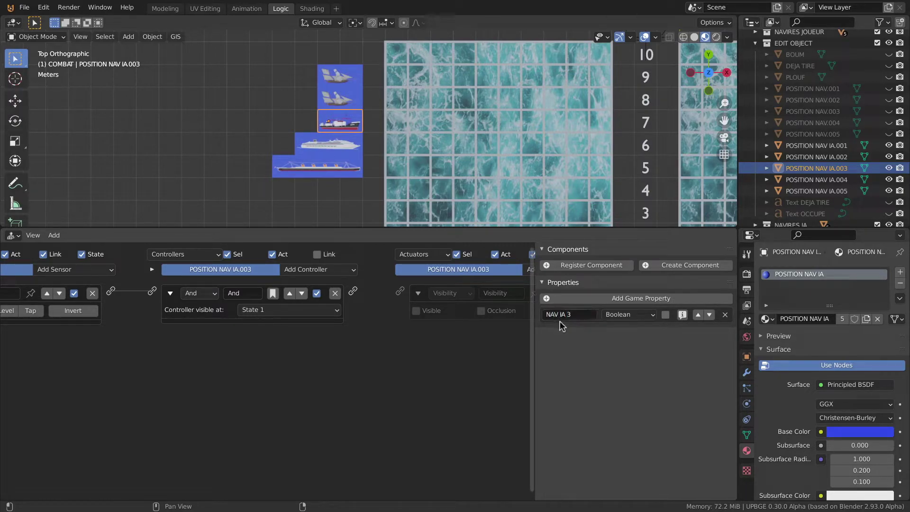
- Give POSITION NAV IA.004 a Boolean property named NAV IA 4
left_click(813, 180)
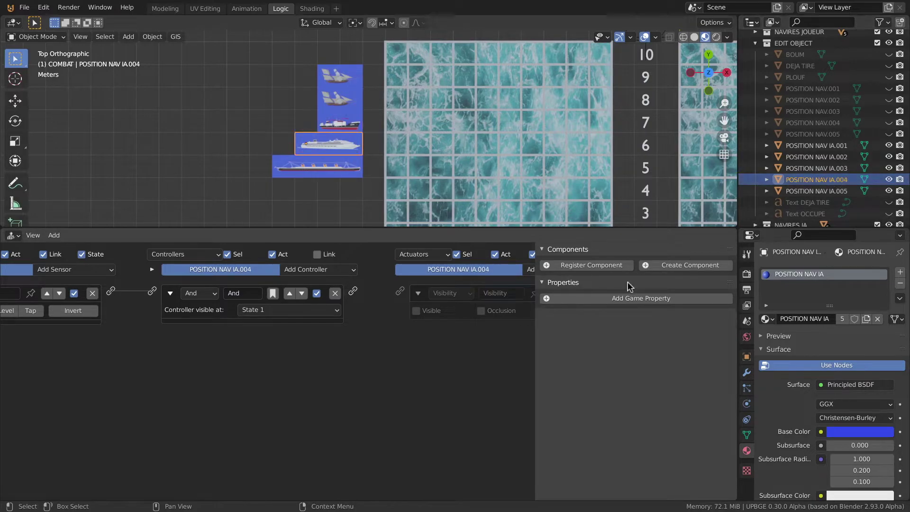
left_click(594, 298)
left_click(594, 314)
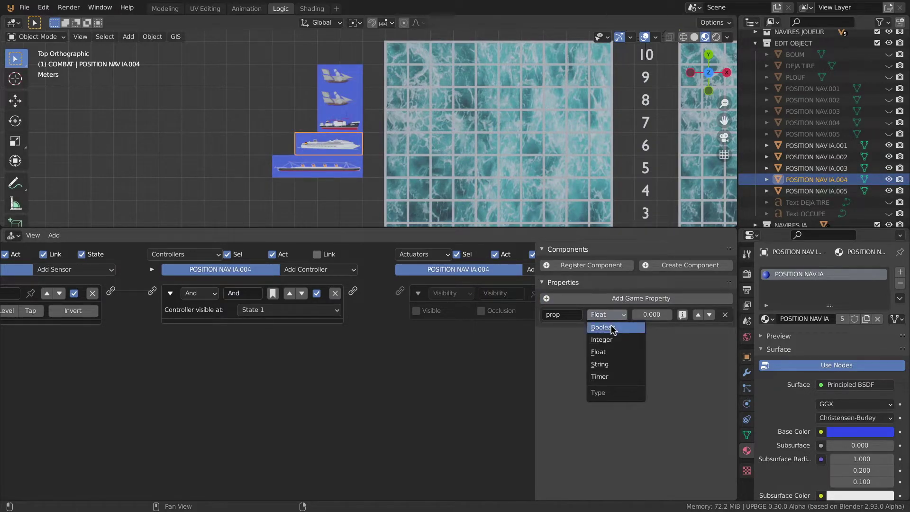
left_click(609, 325)
left_click(565, 315)
type("NAV IA")
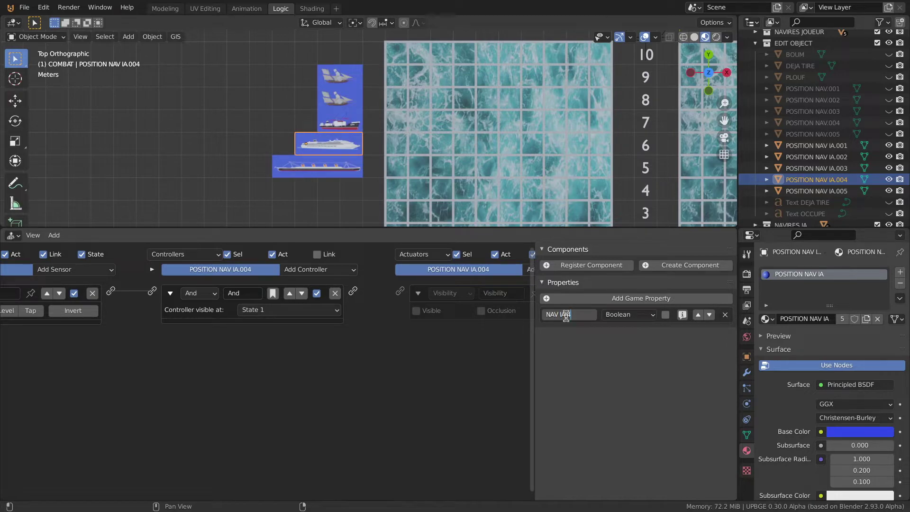
key("Return")
- Give POSITION NAV IA.005 a Boolean property named NAV IA 5, then select CIBLE JOUEUR
left_click(813, 191)
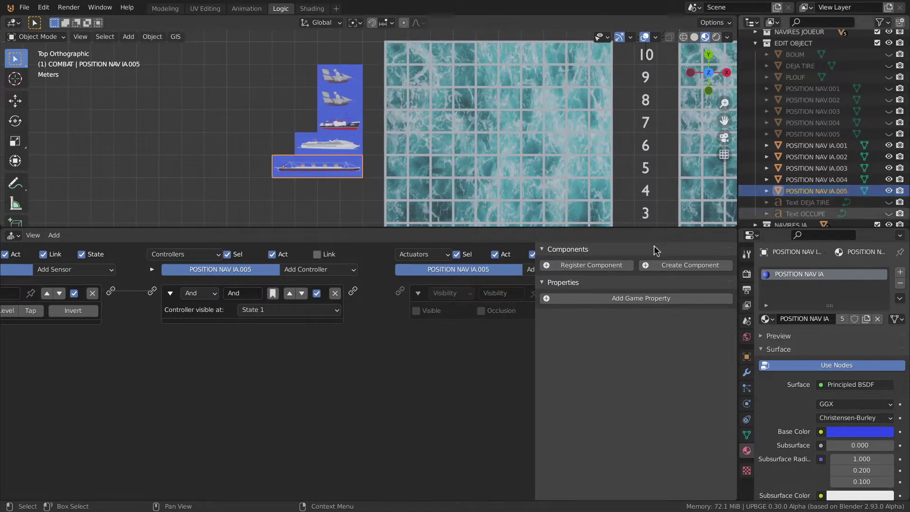
left_click(617, 299)
left_click(611, 314)
left_click(606, 327)
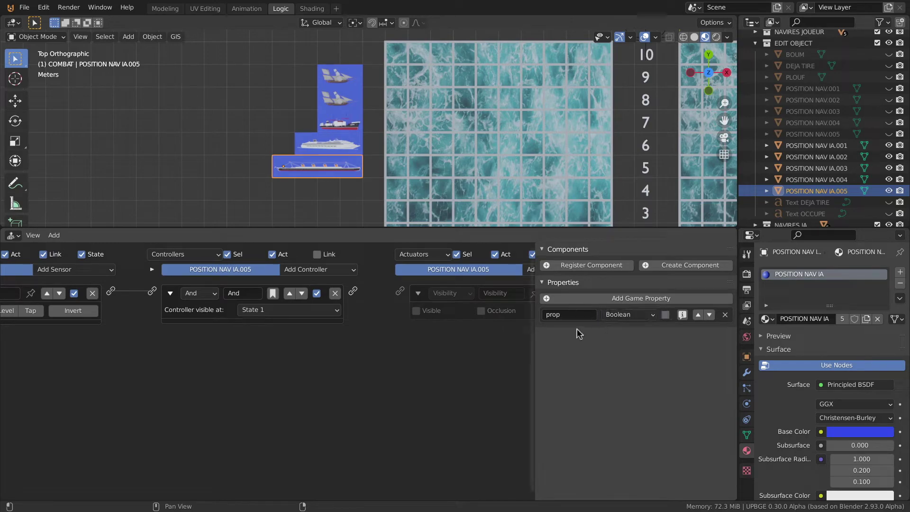
type("NAV IA 5")
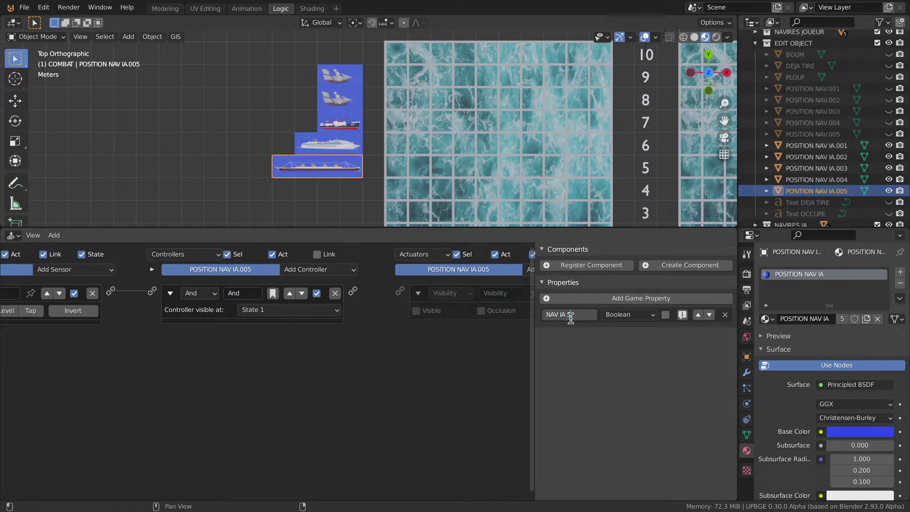
key("Return")
scroll(372, 177, "down", 1)
scroll(405, 108, "down", 2)
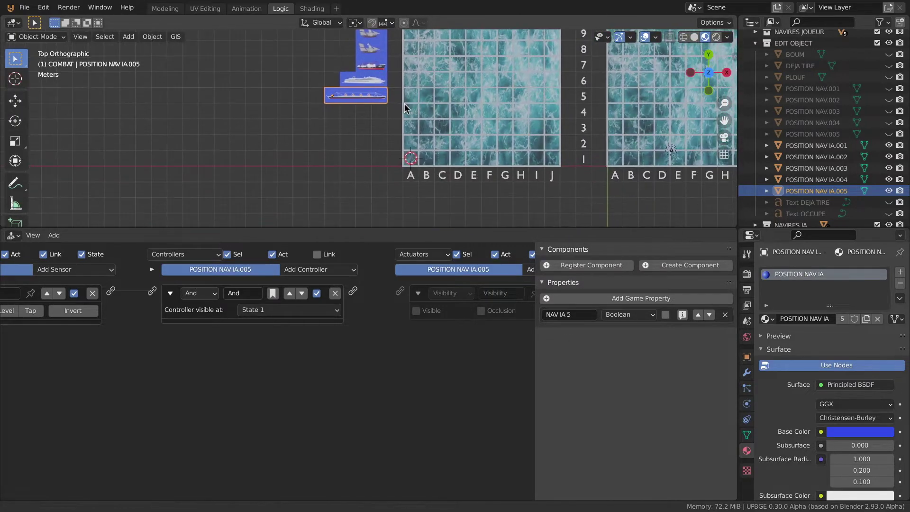
left_click(410, 158)
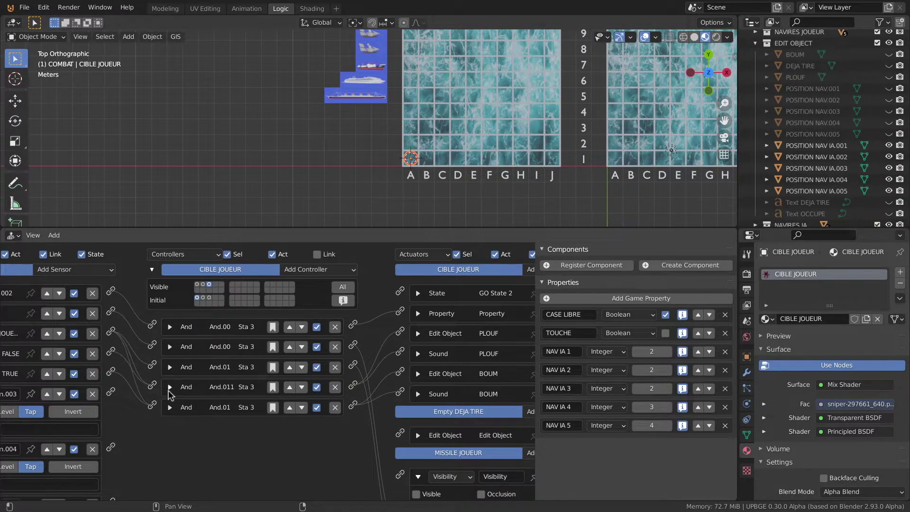
- Rename the five new collision sensors NAV IA 1 through NAV IA 5
scroll(169, 395, "down", 5)
key("n")
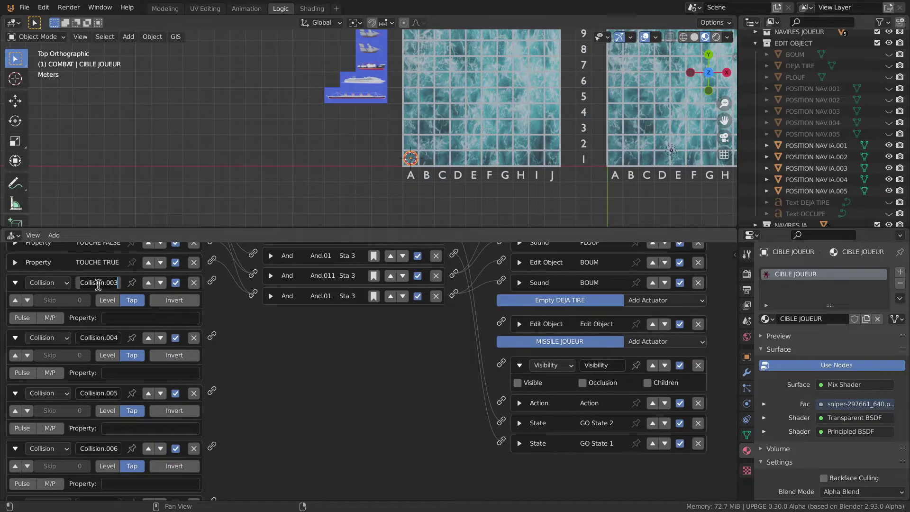
type("NAV IA 1")
key("Return")
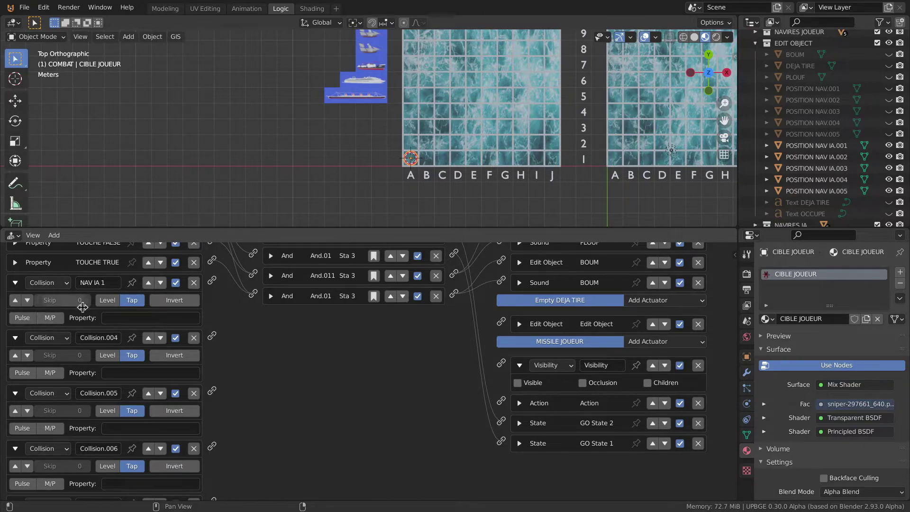
left_click(97, 337)
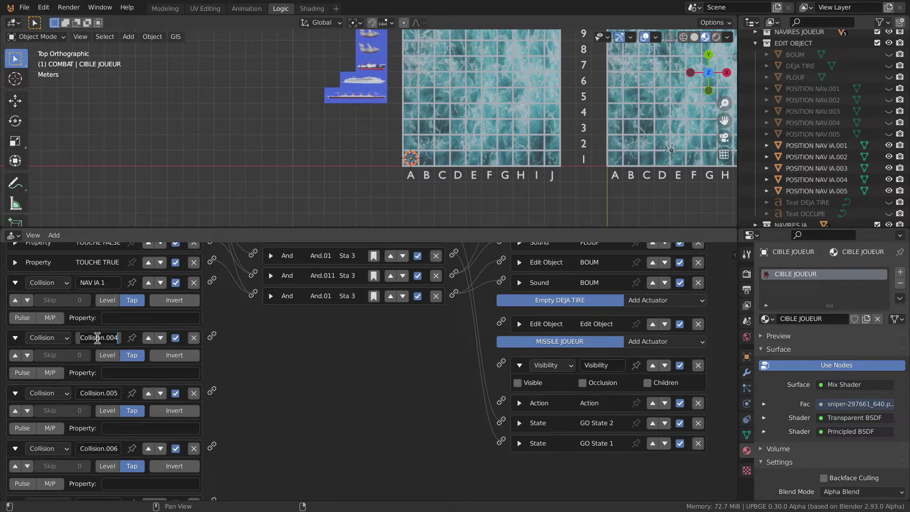
type("NAV IA 2")
key("Return")
left_click(101, 393)
type("NA")
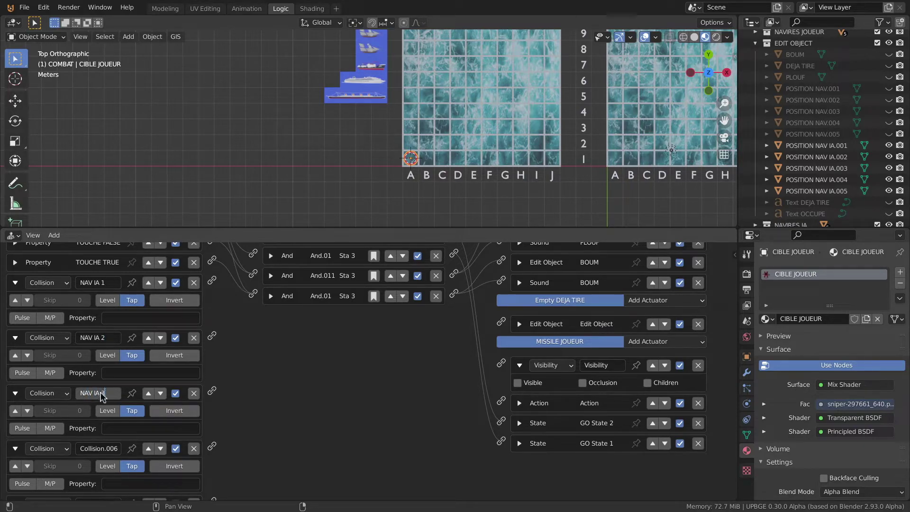
type("3")
key("Return")
left_click(105, 448)
type("NAV IA 4")
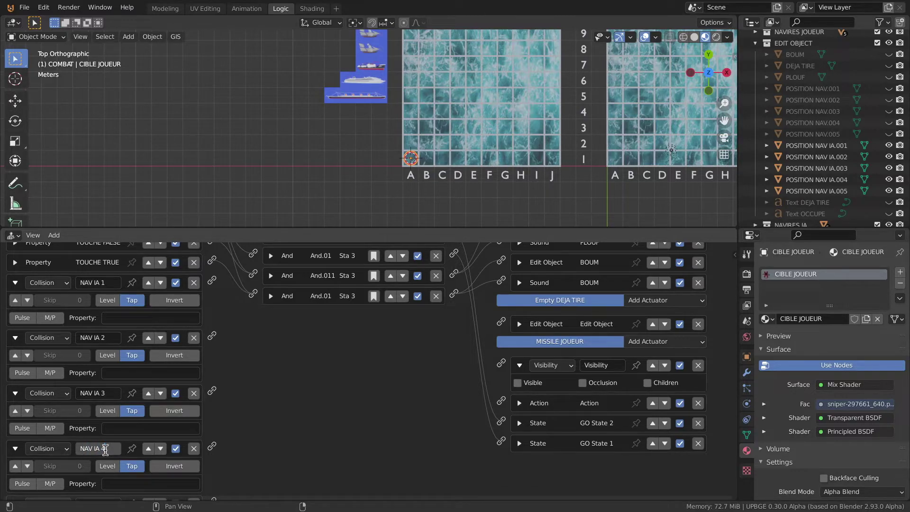
key("Return")
scroll(114, 450, "down", 3)
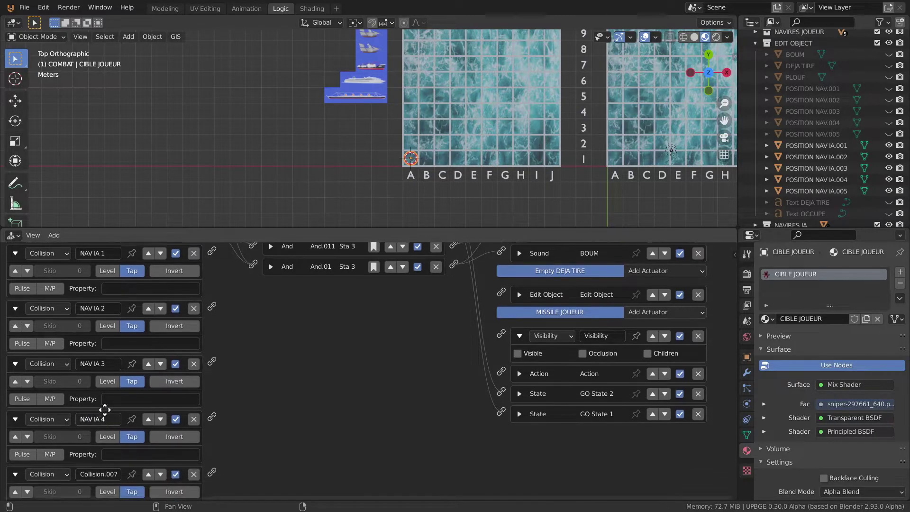
type("NAV IA 5")
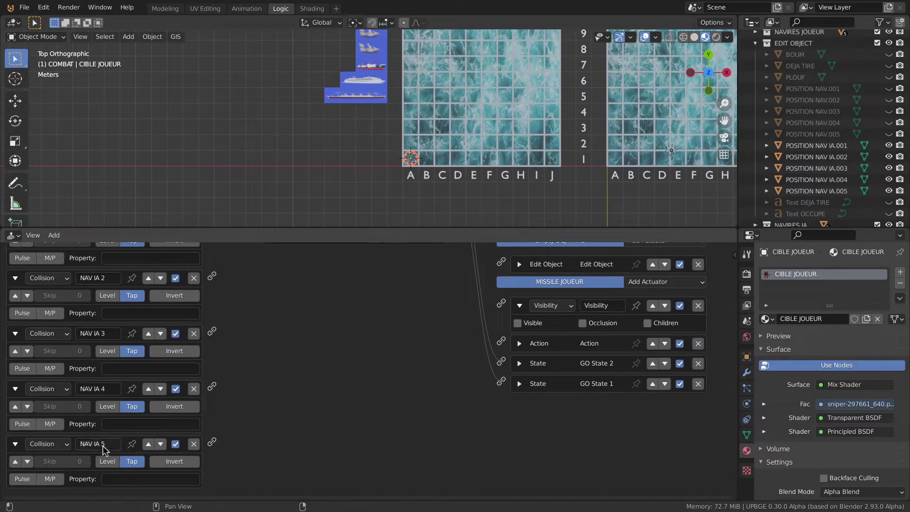
scroll(103, 449, "up", 3)
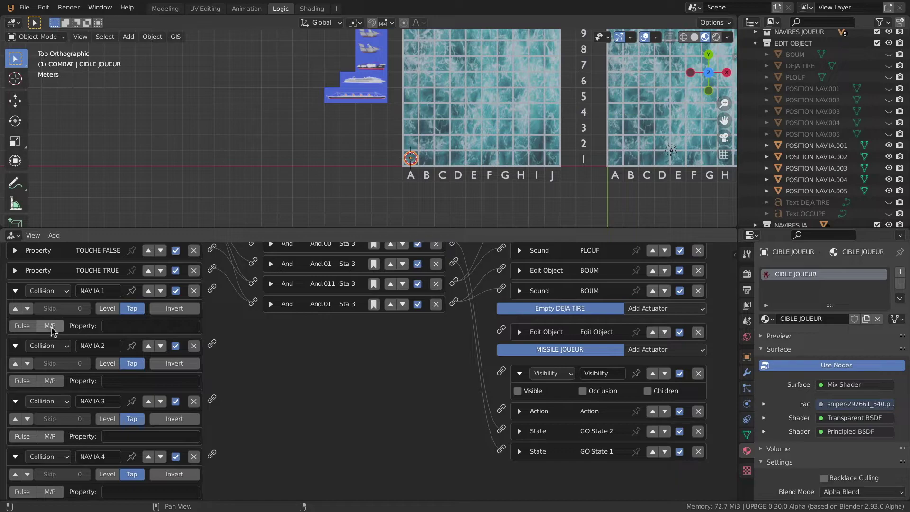
- Set sensors NAV IA 1–3 to detect their matching NAV IA property, collapsing each
left_click(120, 327)
type("NAV IA 1")
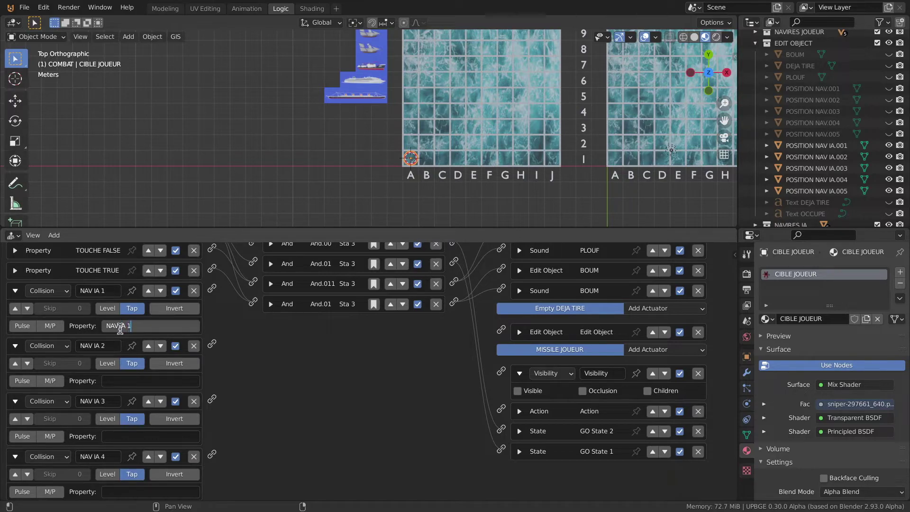
key("Return")
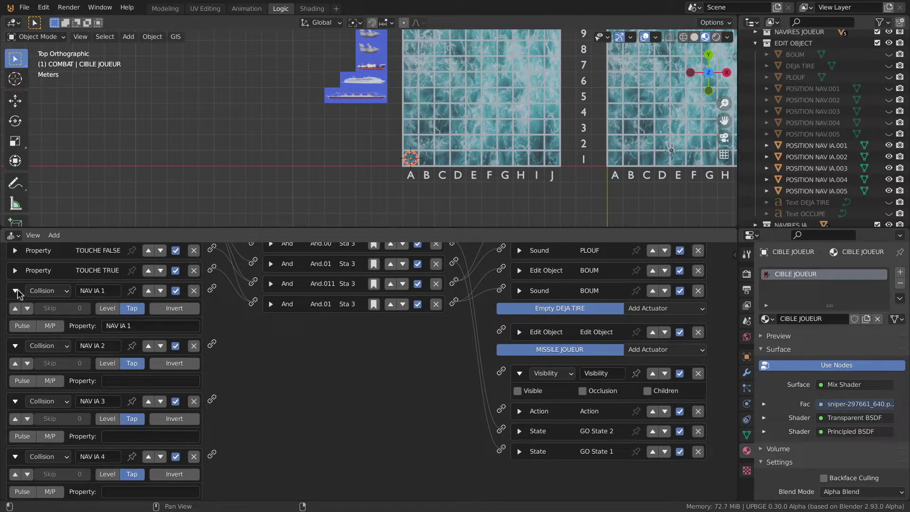
left_click(17, 291)
left_click(128, 346)
type("NAV IA")
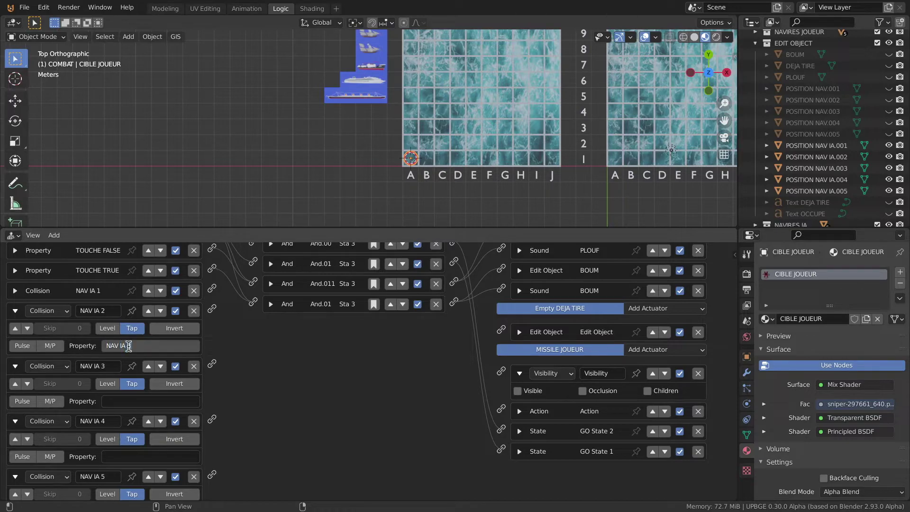
type("2")
key("Return")
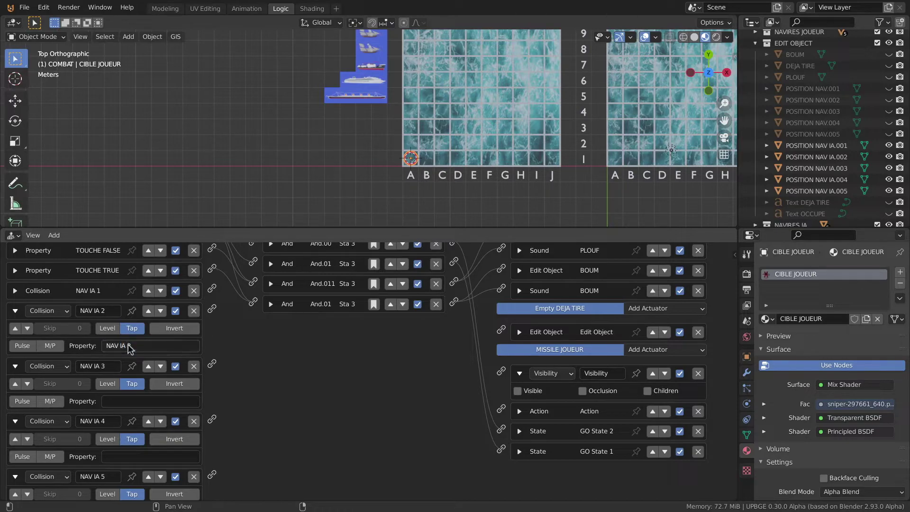
left_click(15, 310)
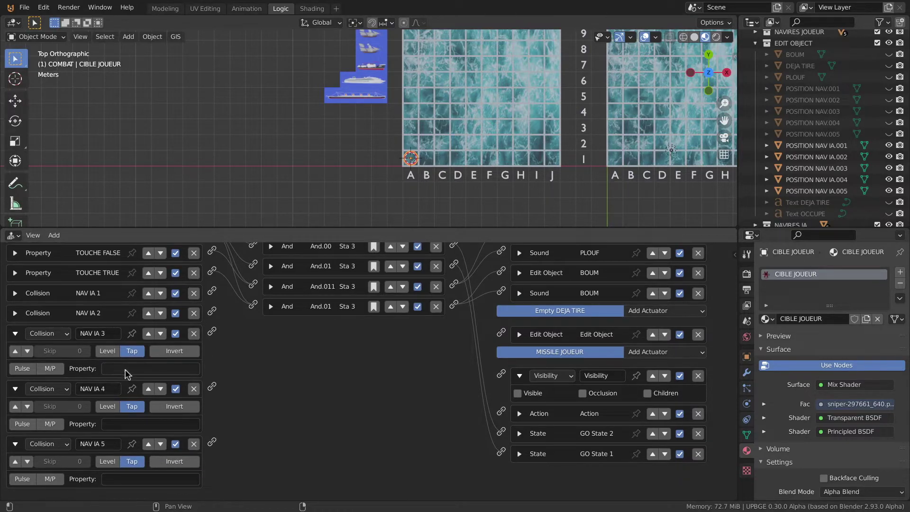
left_click(126, 370)
type("NAV IA 3")
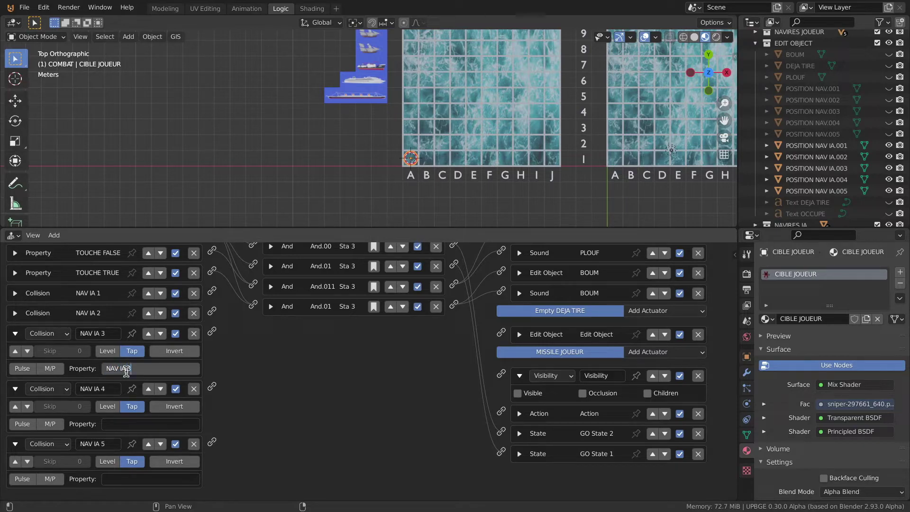
key("Return")
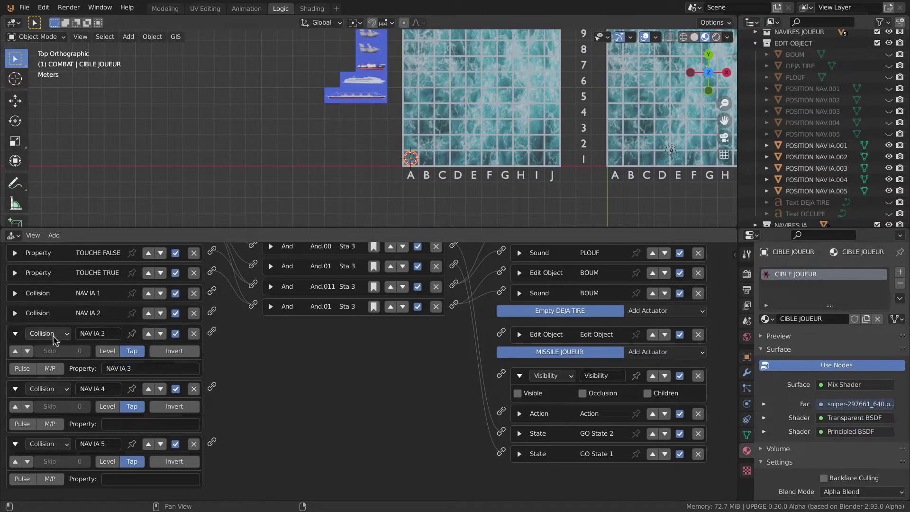
left_click(15, 333)
- Set sensors NAV IA 4 and NAV IA 5 to detect properties NAV IA 4 and NAV IA 5, collapsing both
left_click(127, 413)
type("NAV IA")
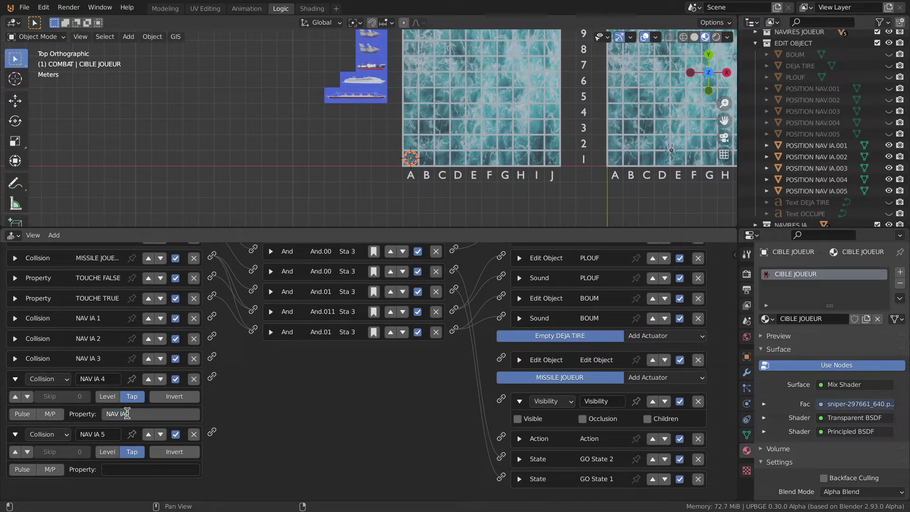
type(" 4")
key("Return")
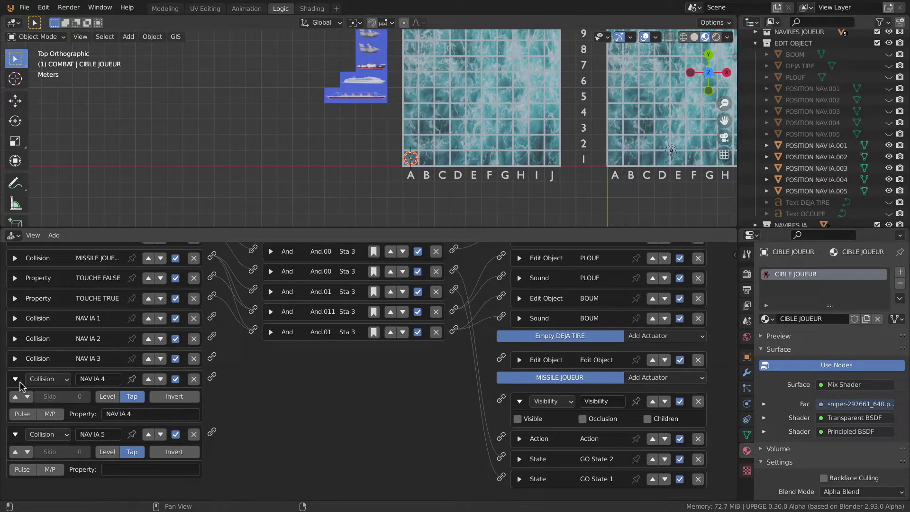
left_click(15, 378)
left_click(130, 432)
type("NAV IA")
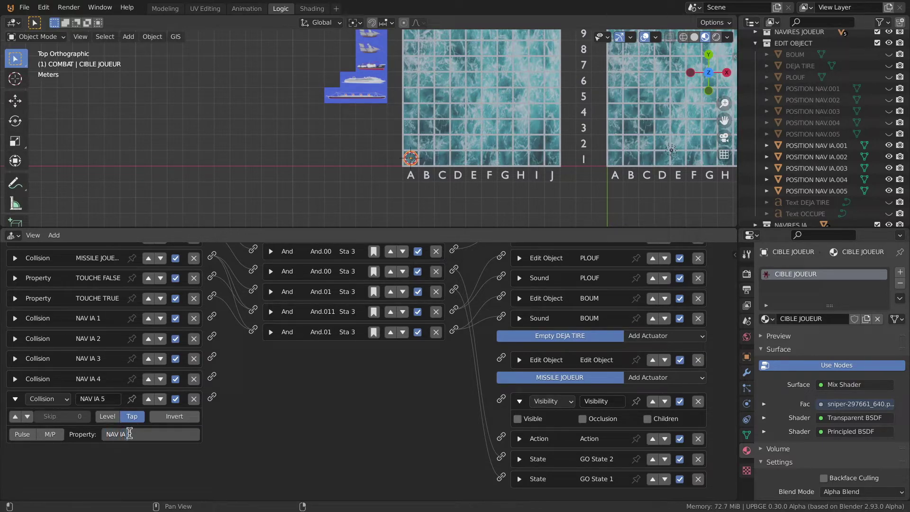
type("5")
key("Return")
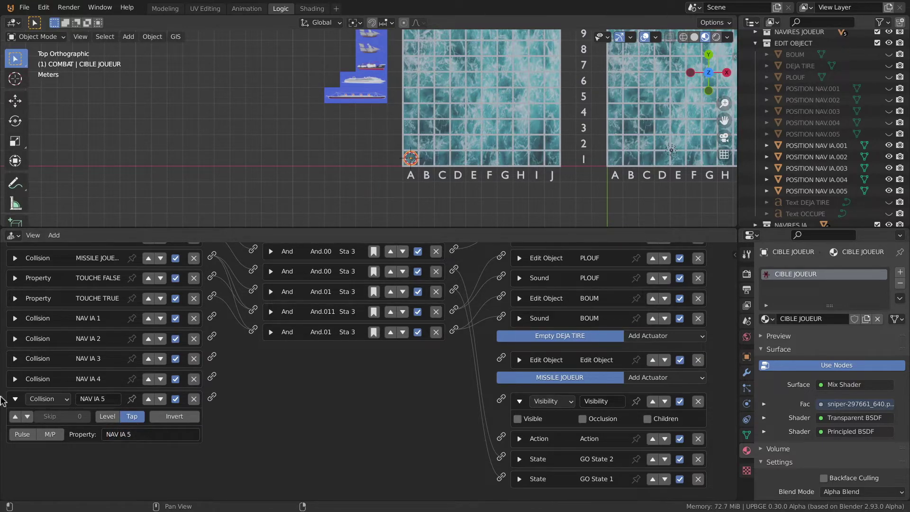
left_click(15, 399)
middle_click_drag(248, 387, 248, 463)
- Add five new And controllers to CIBLE JOUEUR's logic
left_click(253, 269)
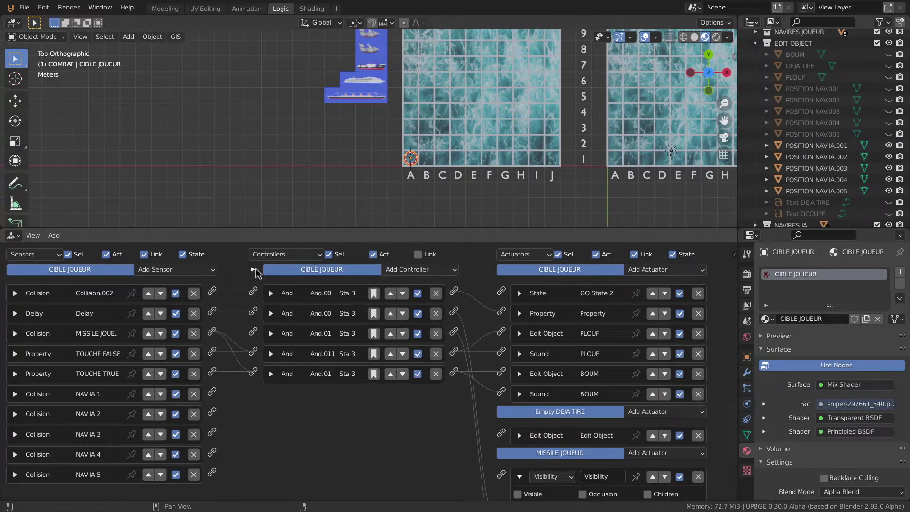
left_click(407, 269)
left_click(406, 283)
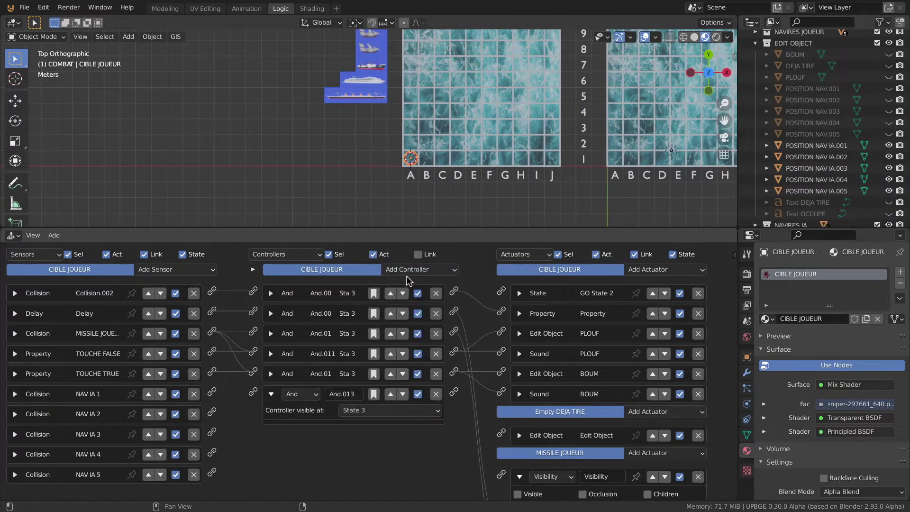
left_click(407, 269)
left_click(406, 283)
left_click(407, 269)
left_click(406, 282)
left_click(407, 269)
left_click(406, 283)
left_click(407, 269)
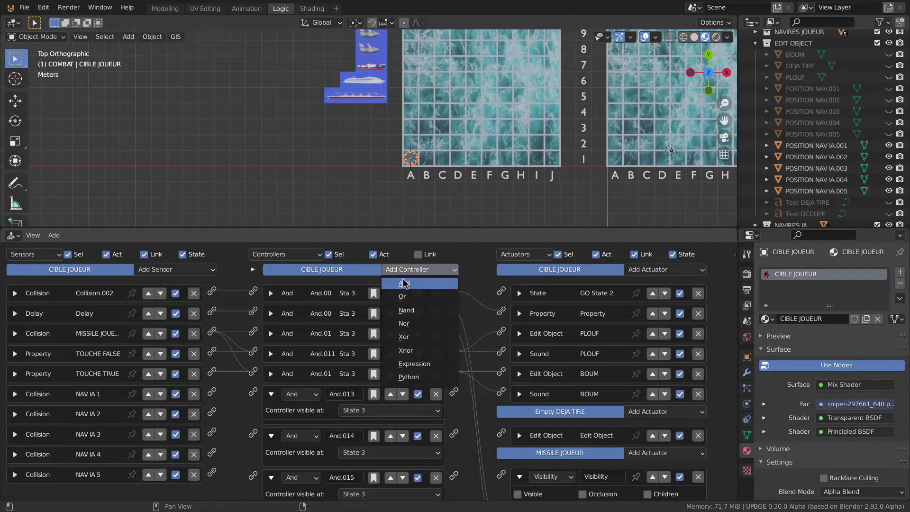
left_click(406, 283)
- Collapse And.013–And.017 and link the NAV IA collision sensors to them
scroll(279, 308, "down", 5)
left_click(272, 307)
left_click(274, 334)
left_click(275, 361)
left_click(271, 379)
left_click(271, 399)
mouse_move(212, 315)
left_mouse_down()
mouse_move(253, 317)
mouse_move(253, 398)
left_mouse_up()
key("n")
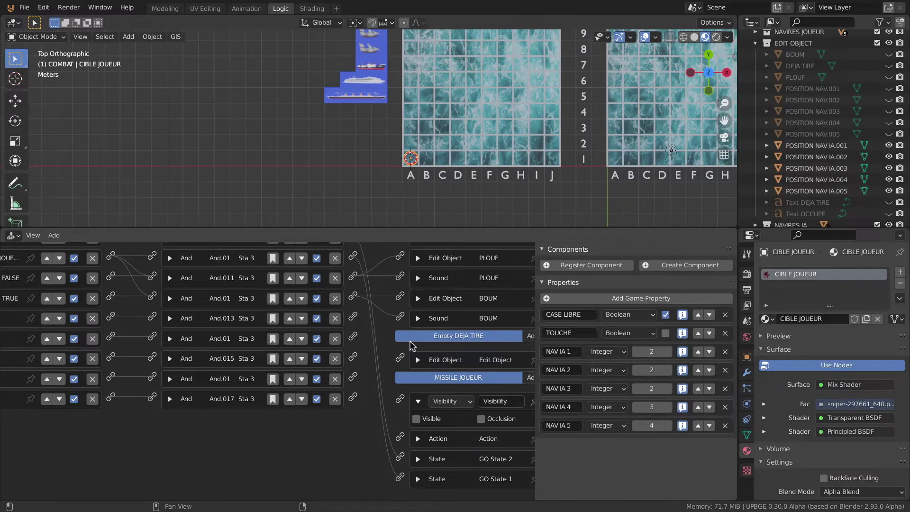
key("n")
middle_click_drag(311, 347, 312, 420)
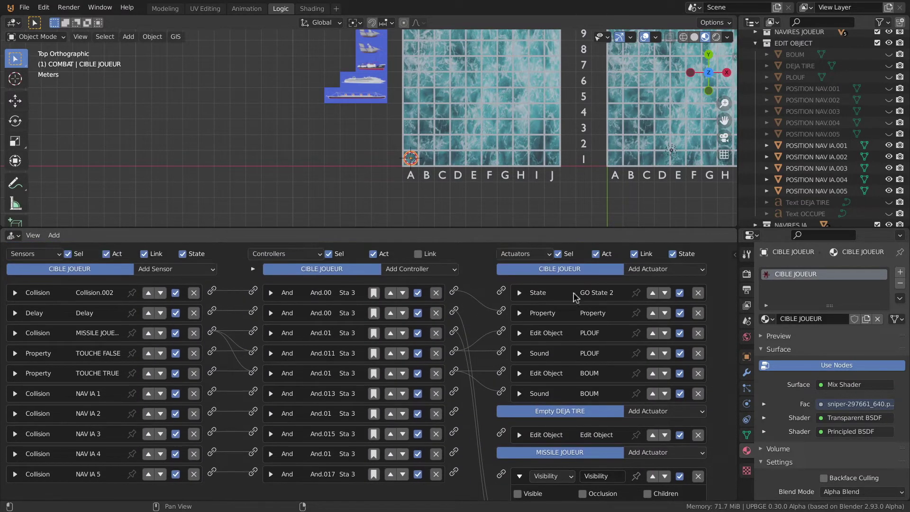
left_click(657, 273)
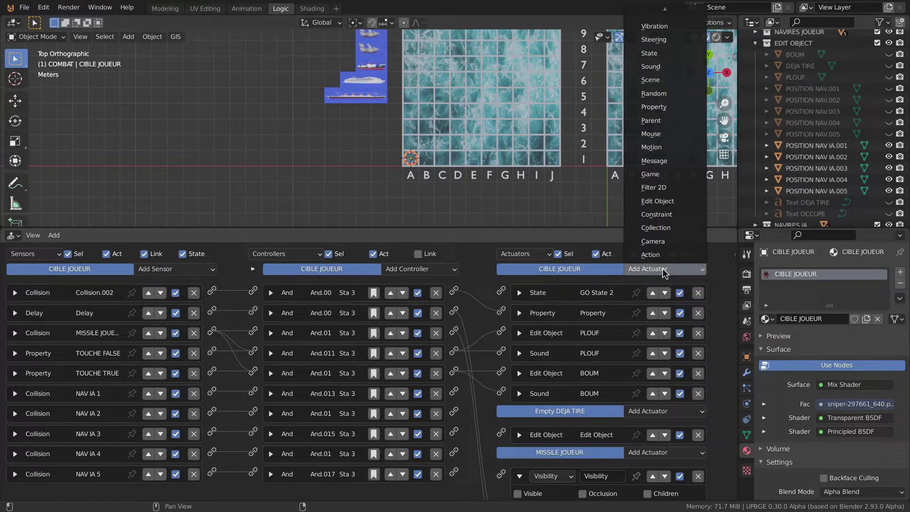
- Add five Property actuators to CIBLE JOUEUR
left_click(656, 107)
left_click(666, 269)
left_click(657, 106)
left_click(666, 269)
left_click(656, 107)
left_click(666, 269)
left_click(656, 107)
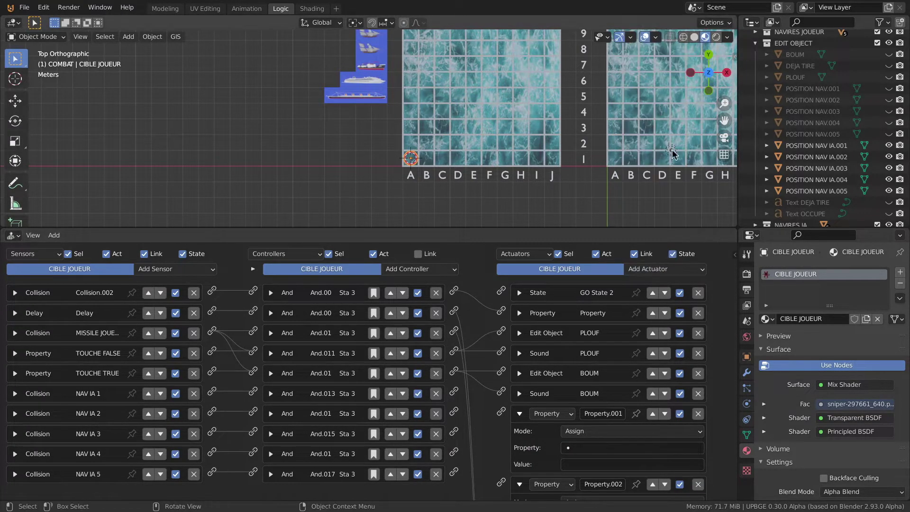
left_click(665, 270)
left_click(656, 107)
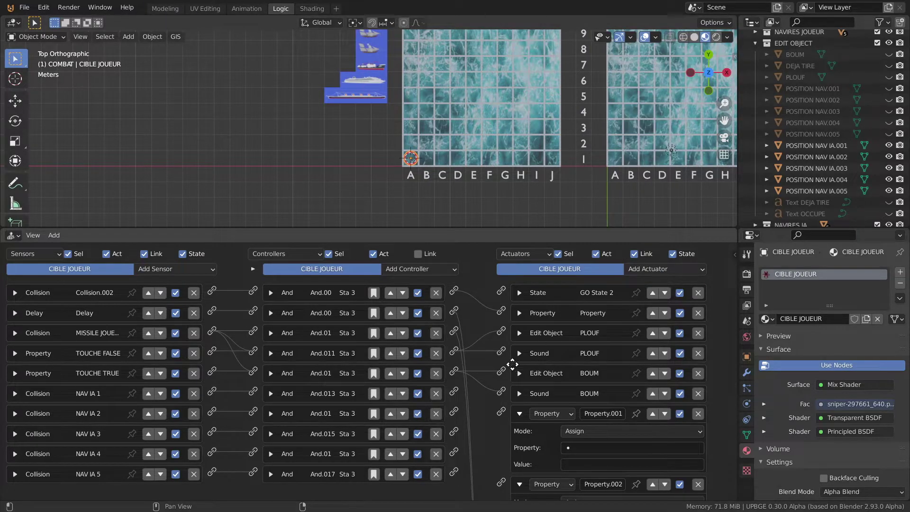
scroll(491, 284, "down", 5)
scroll(485, 426, "down", 1)
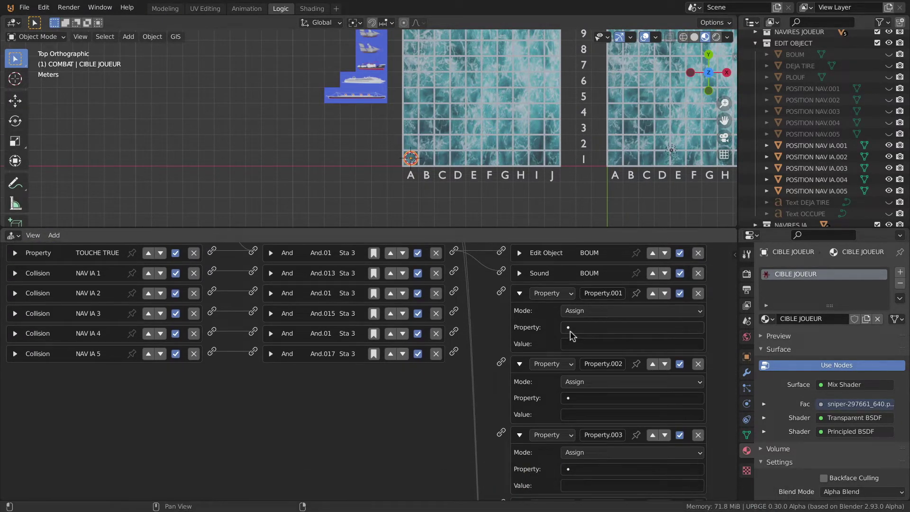
- Name the first two Property actuators NAV IA 1 and NAV IA 2
left_click(611, 294)
type("NAV IA 1")
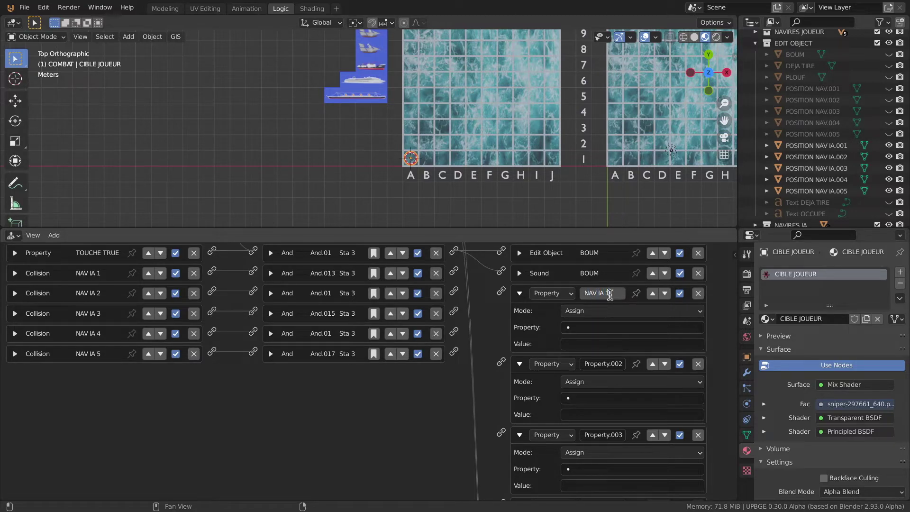
left_click(594, 364)
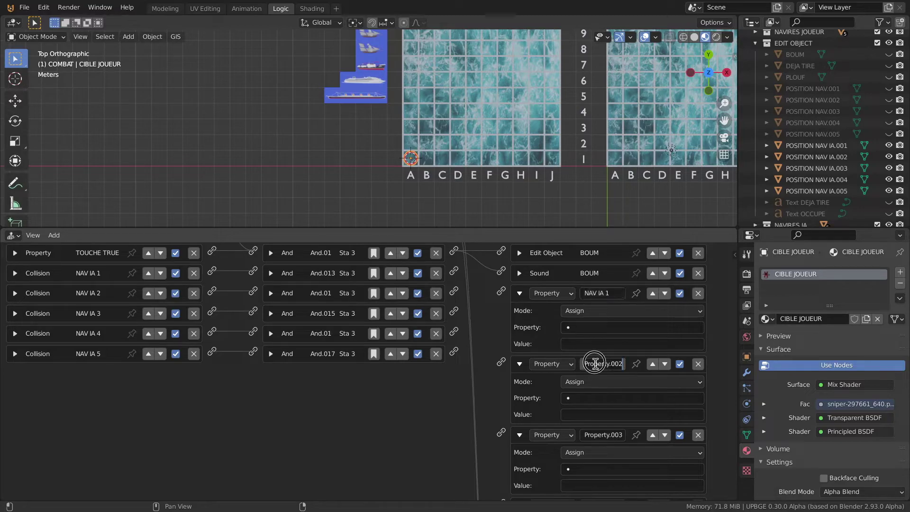
type("NAV")
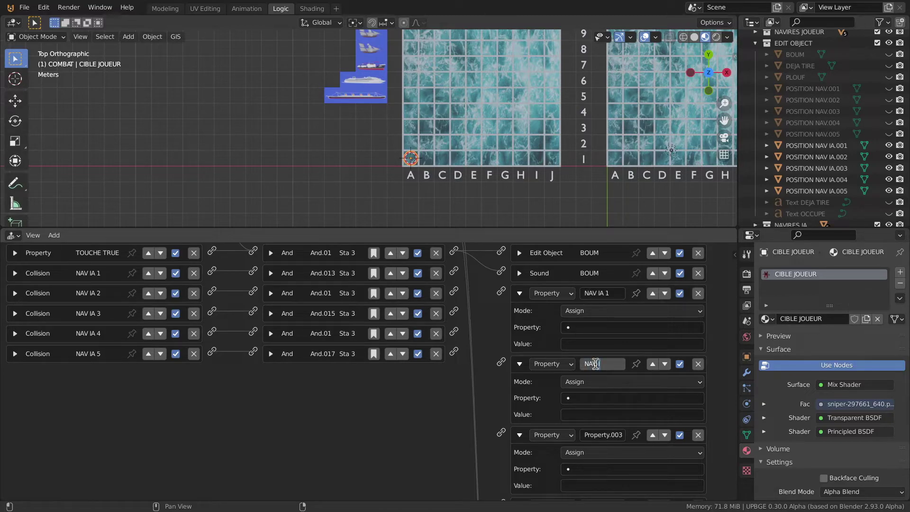
type("A 2")
key("Return")
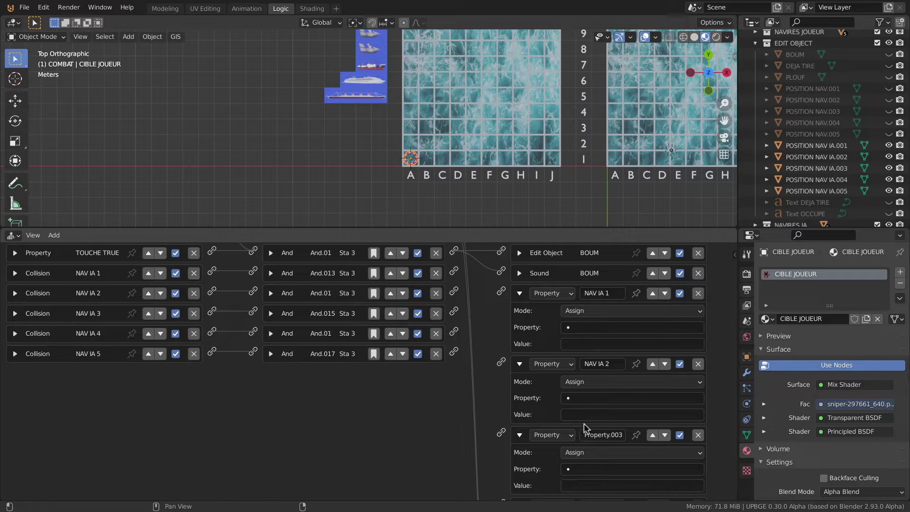
- Name the remaining Property actuators NAV IA 3, NAV IA 4 and NAV IA 5
scroll(595, 403, "down", 4)
left_click(602, 355)
type("NA")
key("Return")
left_click(599, 423)
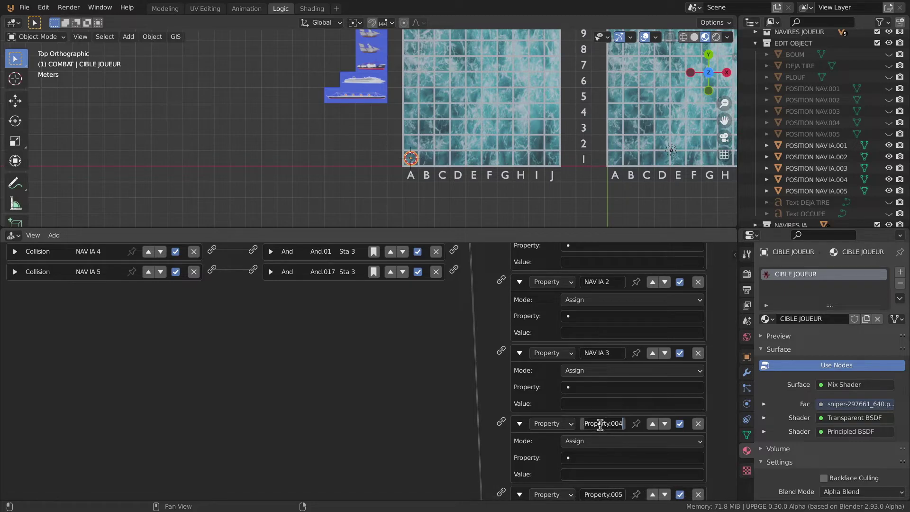
type("NAV IA 4")
key("Return")
scroll(601, 426, "down", 3)
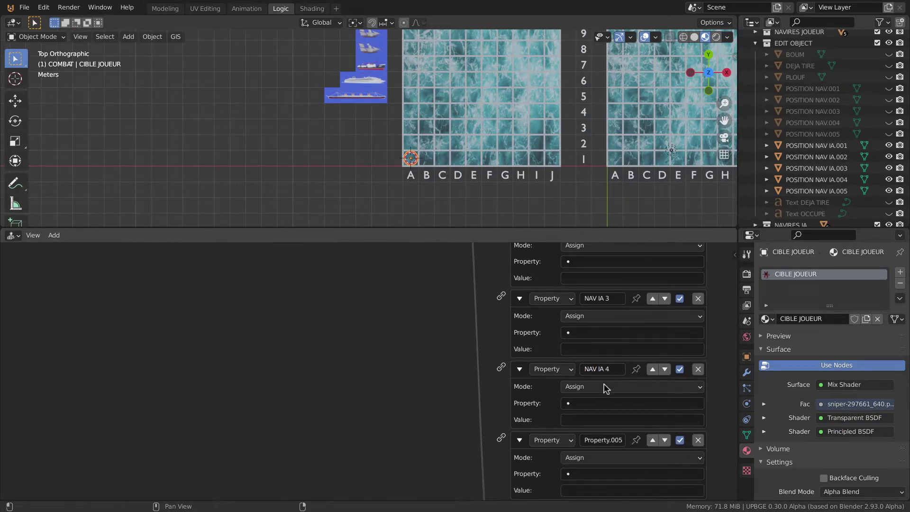
left_click(602, 440)
type("NAV IA 5")
key("Return")
scroll(611, 445, "down", 2)
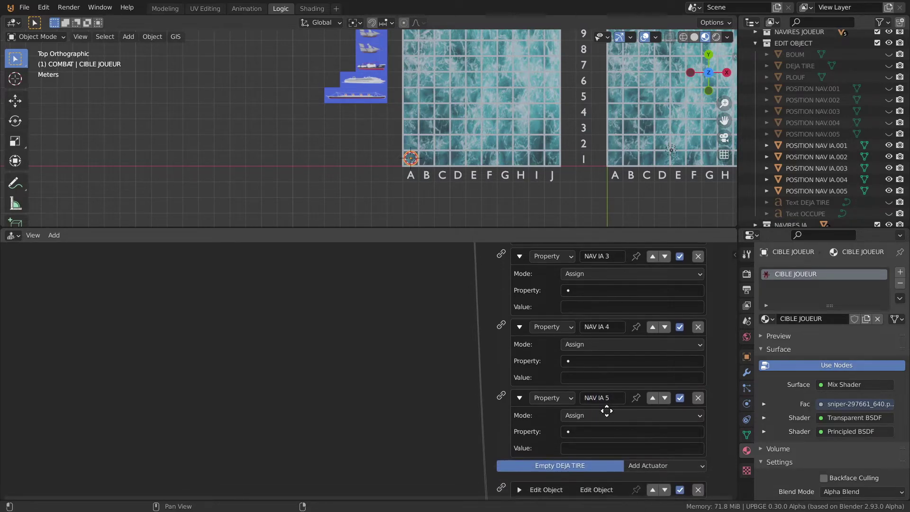
left_click(586, 416)
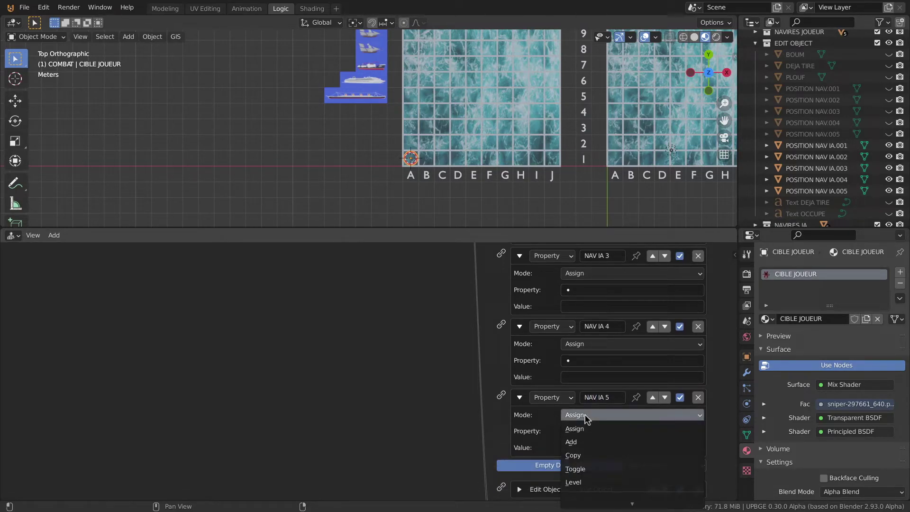
- Set all five NAV IA Property actuators to Add mode
left_click(576, 441)
left_click(586, 343)
left_click(588, 373)
left_click(586, 273)
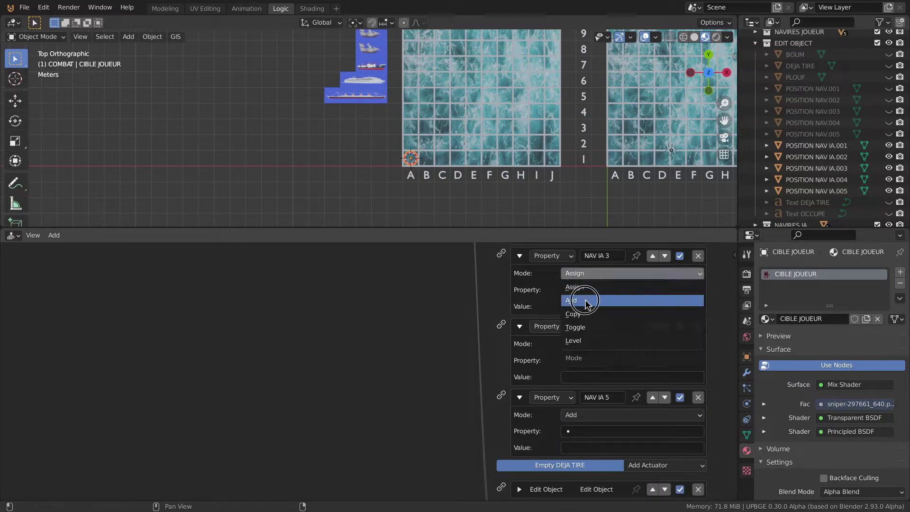
scroll(601, 433, "up", 3)
scroll(597, 403, "up", 3)
left_click(591, 355)
left_click(590, 382)
left_click(593, 284)
left_click(592, 311)
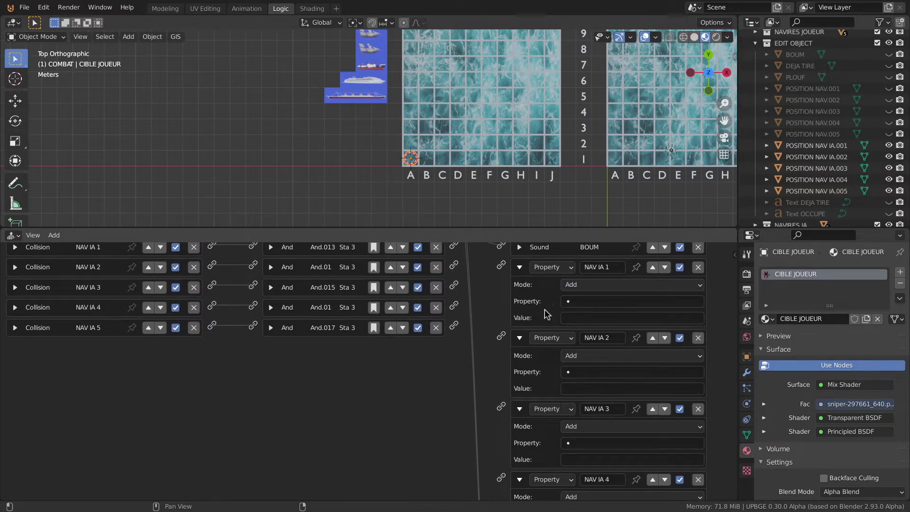
scroll(531, 291, "down", 1)
- Point each actuator at its matching property, NAV IA 1 through NAV IA 5
left_click(589, 285)
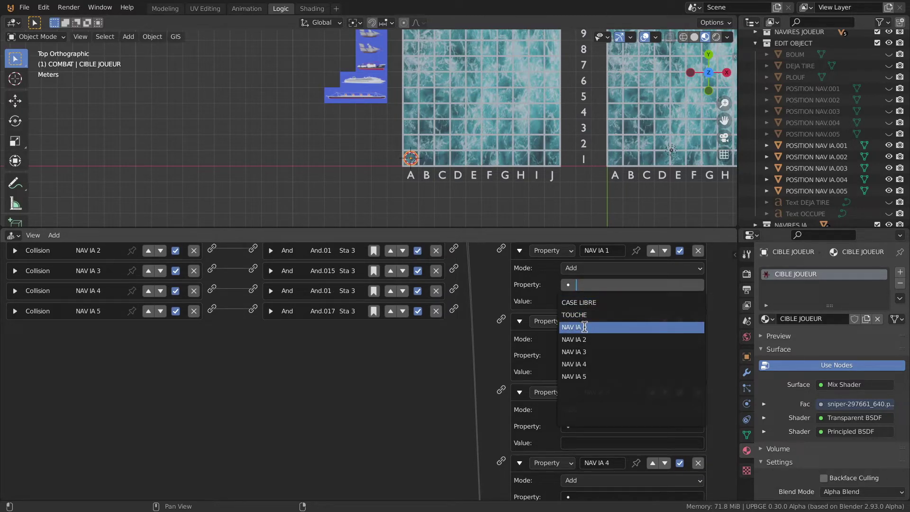
left_click(584, 327)
left_click(581, 355)
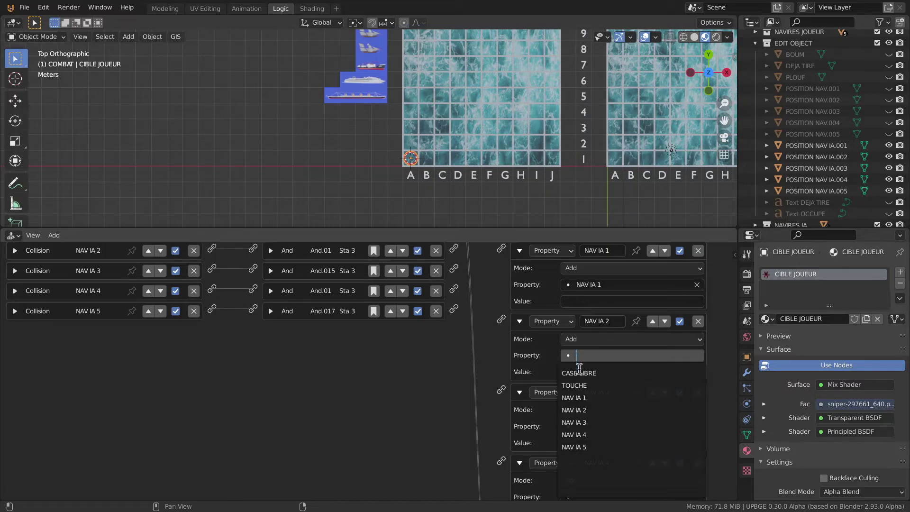
left_click(577, 413)
scroll(575, 412, "down", 5)
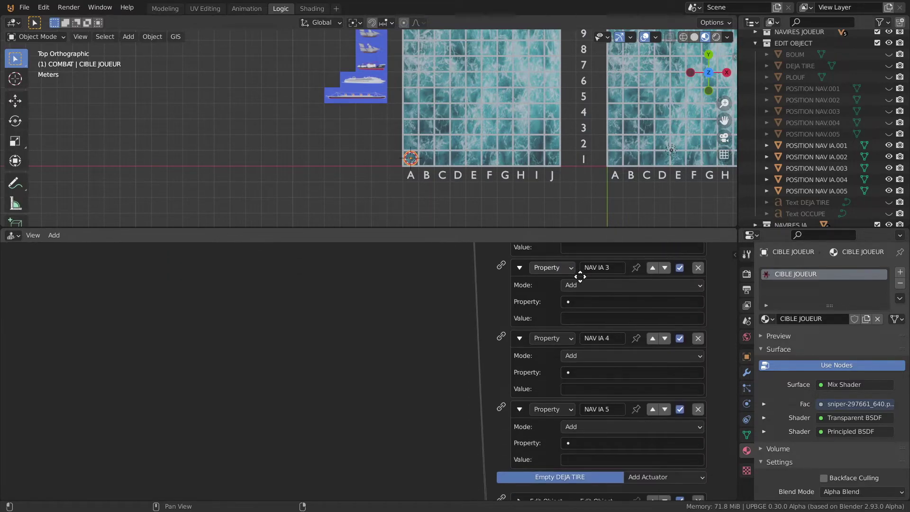
left_click(581, 301)
left_click(575, 369)
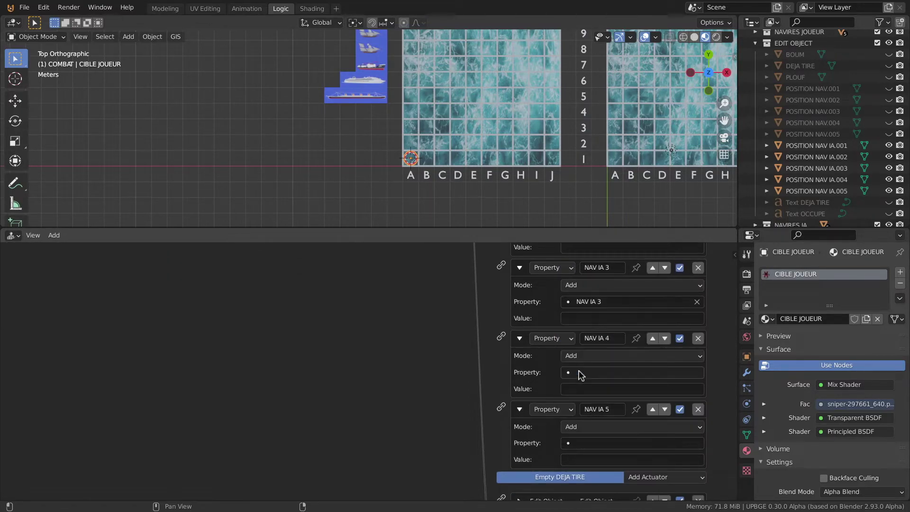
left_click(579, 372)
left_click(576, 305)
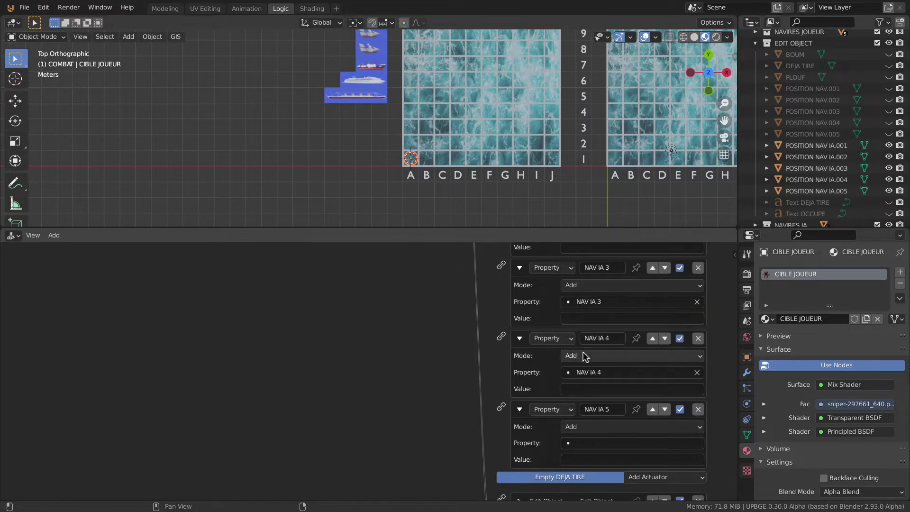
scroll(583, 354, "down", 4)
left_click(579, 368)
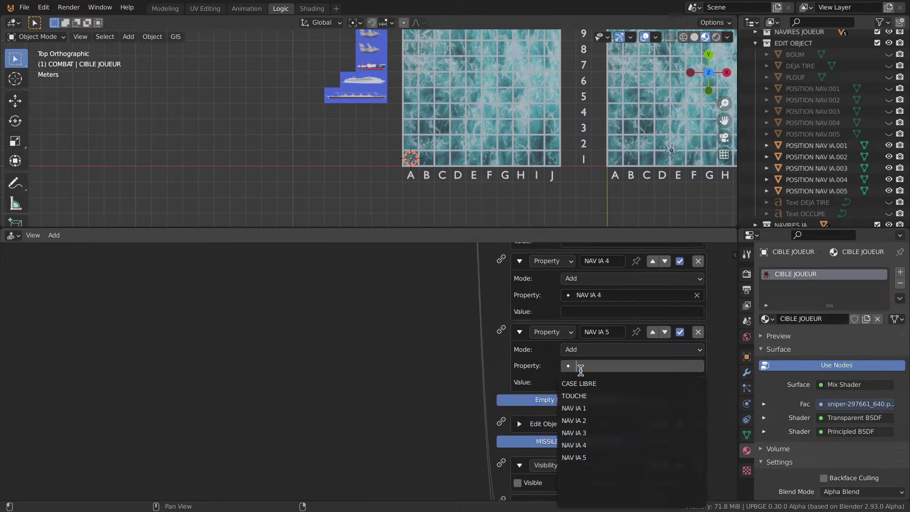
left_click(578, 456)
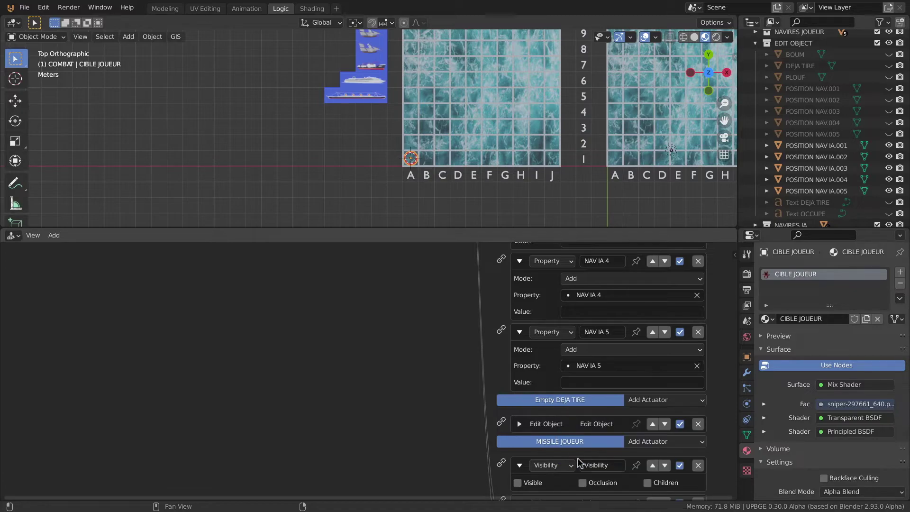
- Give the NAV IA actuators a value of -1
left_click(598, 381)
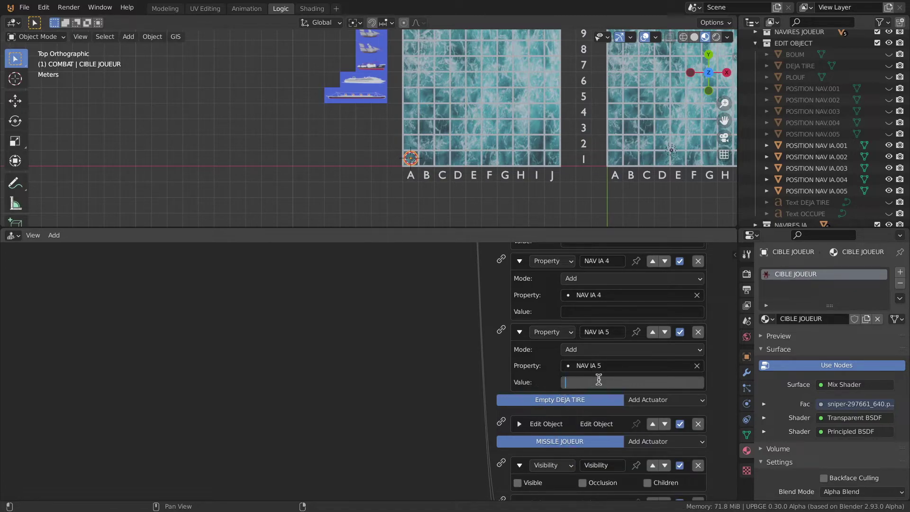
type("1")
key("Return")
key("ctrl+c")
key("ctrl+v")
scroll(551, 313, "up", 5)
scroll(548, 463, "down", 2, "ctrl")
scroll(585, 414, "up", 2)
key("ctrl+v")
key("ctrl+v")
key("ctrl+v")
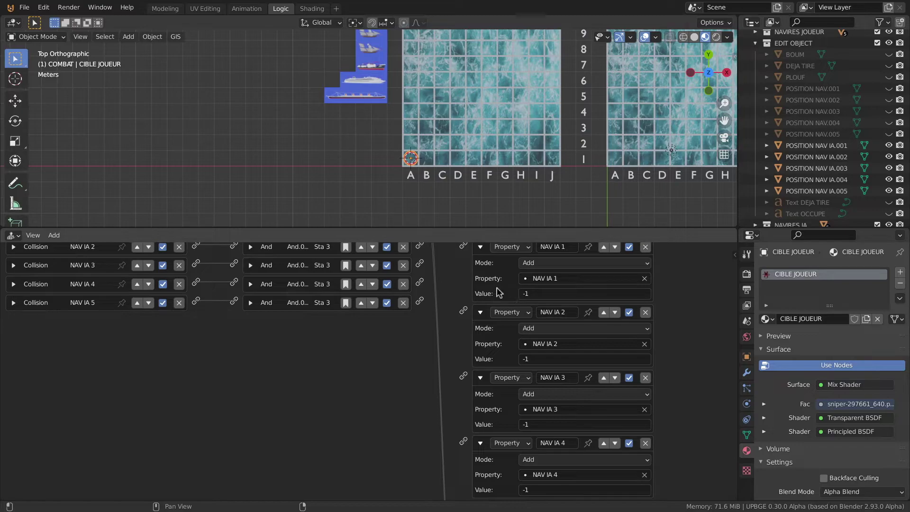
- Collapse the five NAV IA actuators and link the NAV IA controllers to them
left_click(479, 247)
left_click(480, 269)
left_click(480, 286)
left_click(480, 304)
left_click(481, 330)
scroll(429, 270, "up", 3)
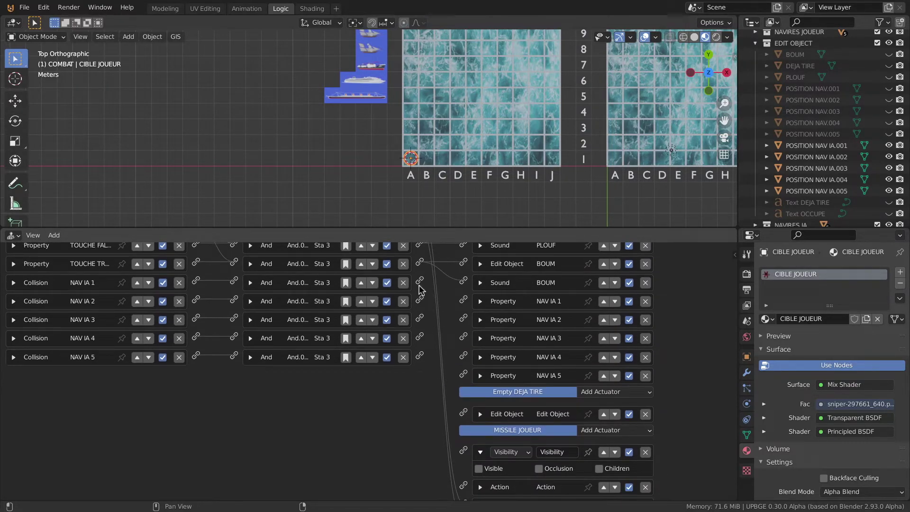
mouse_move(420, 282)
left_mouse_down()
mouse_move(463, 301)
mouse_move(463, 375)
left_mouse_up()
- Review the object's game properties, then switch to the Modeling workspace
key("n")
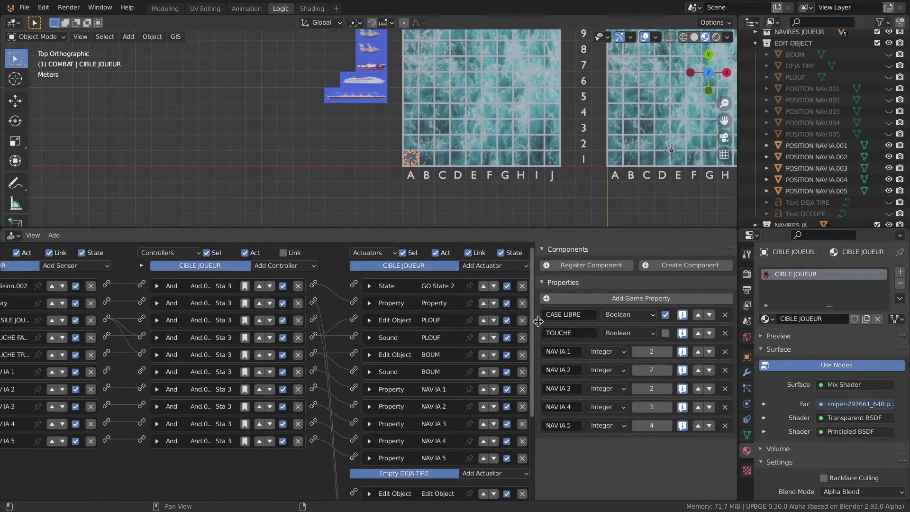
left_click_drag(533, 320, 420, 321)
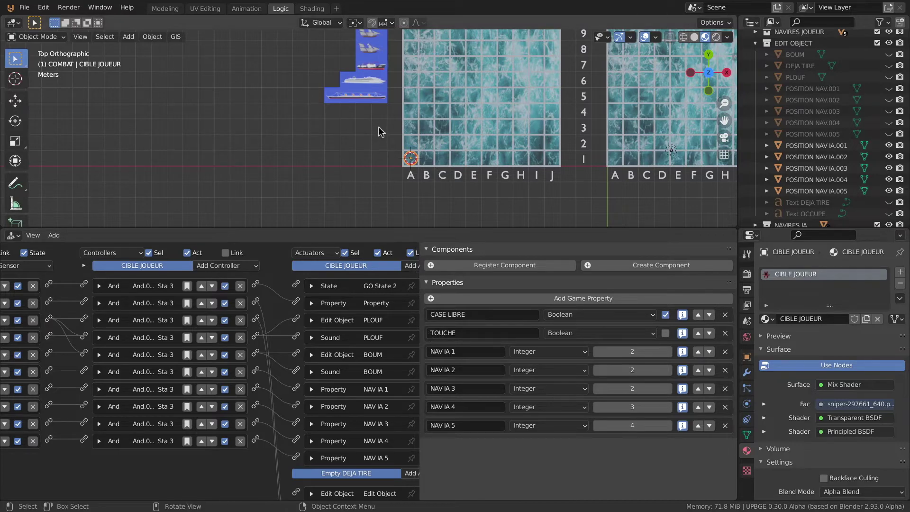
key("ctrl+z")
scroll(370, 152, "down", 1)
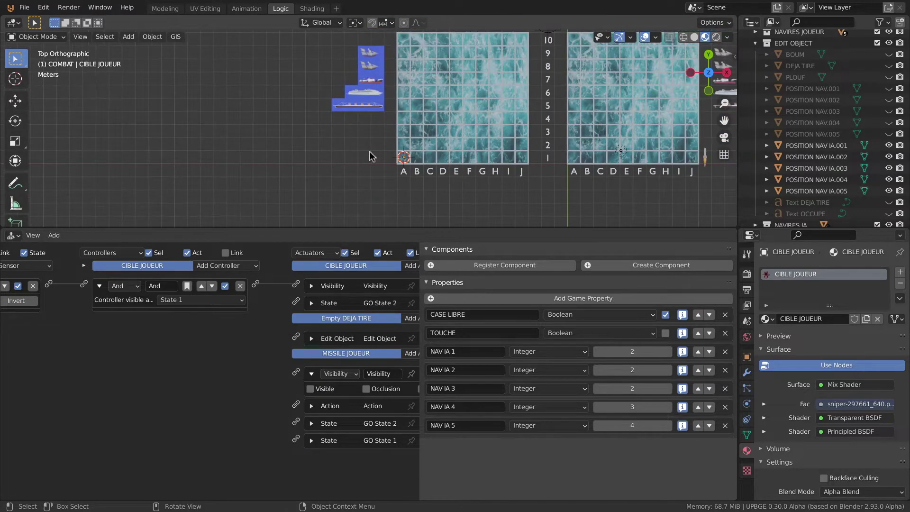
middle_click_drag(383, 138, 262, 159, "shift")
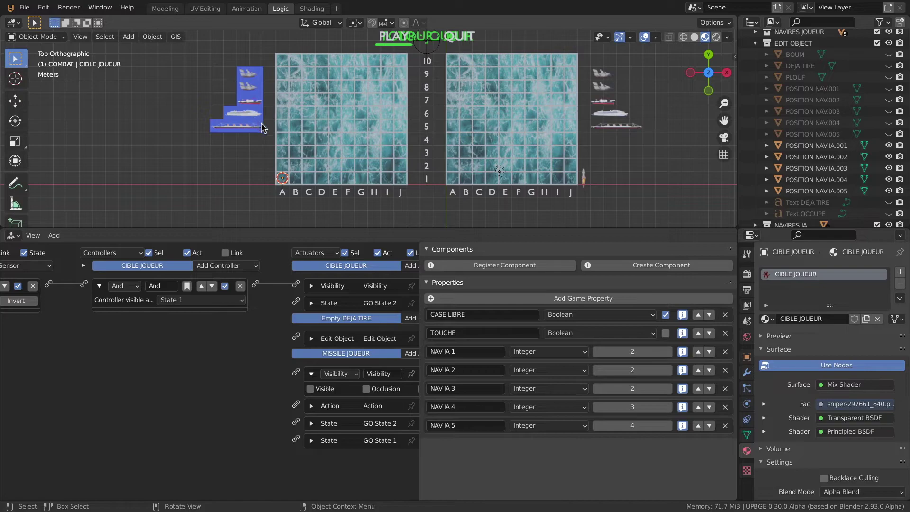
left_click(165, 9)
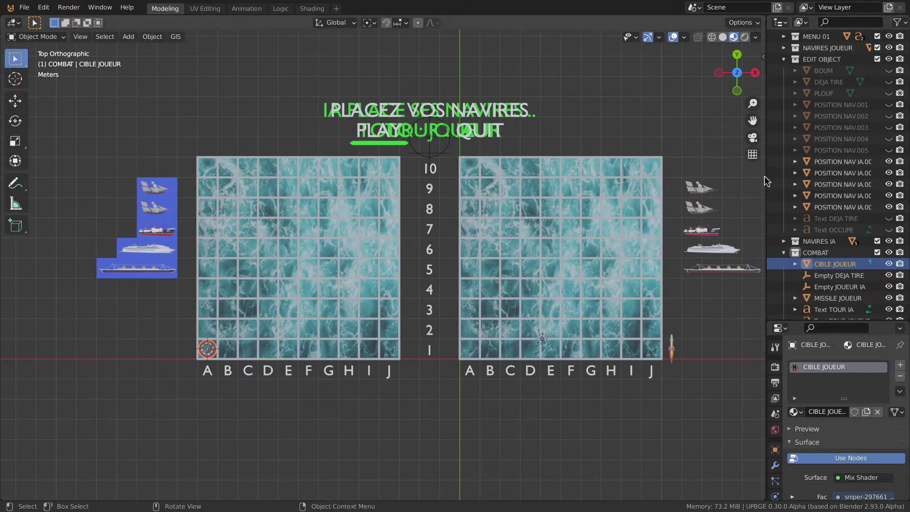
- Hide POSITION NAV IA.001–.005, then playtest a D5 hit dropping NAV IA 5 from 4 to 3
left_click_drag(766, 181, 711, 181)
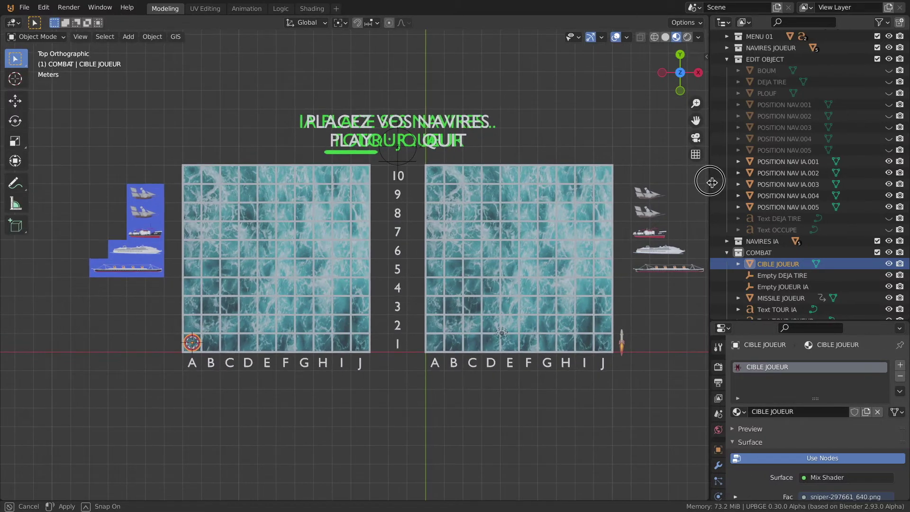
left_click_drag(889, 161, 889, 207)
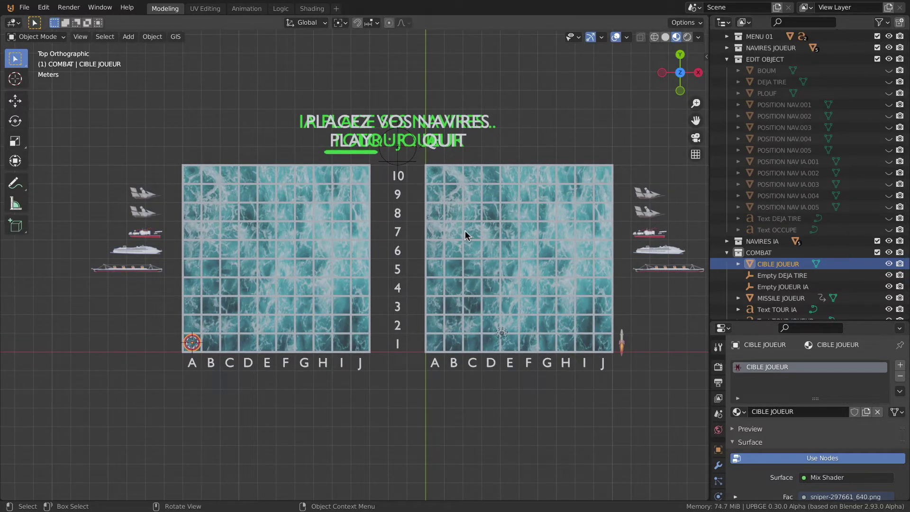
key("p")
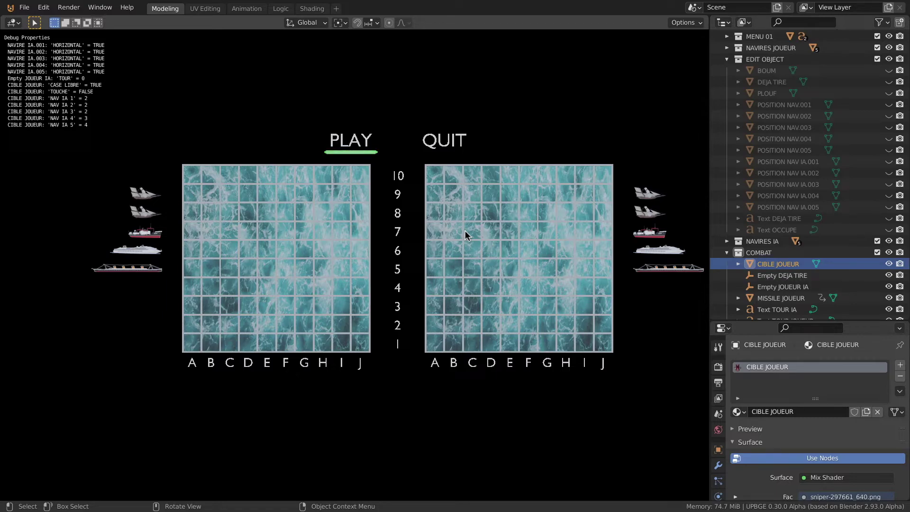
key("Return")
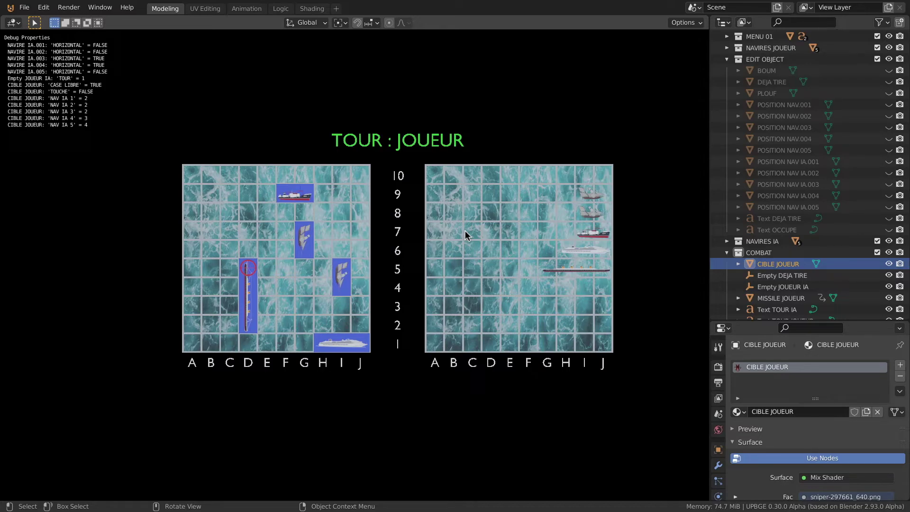
key("space")
key("Escape")
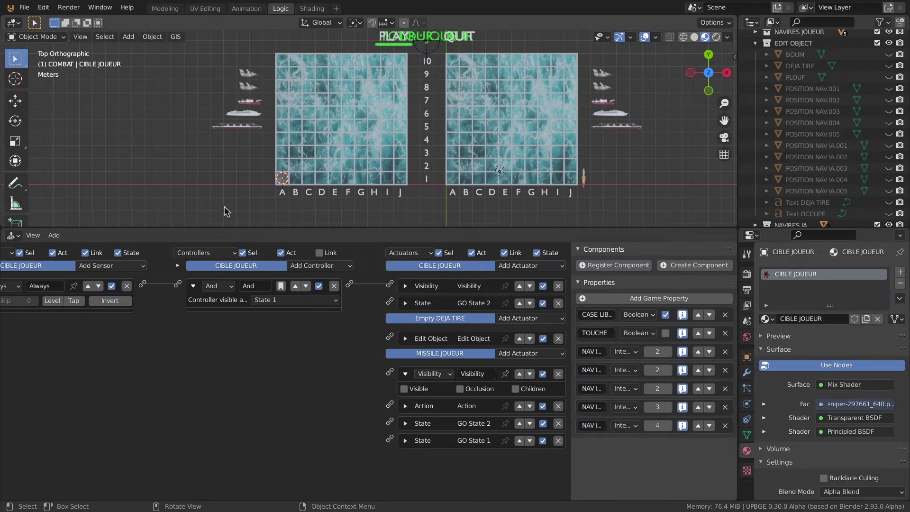
- Show state 3, add a Visibility actuator to CIBLE JOUEUR, and wire two hit controllers into it
left_click(178, 266)
left_click(226, 278)
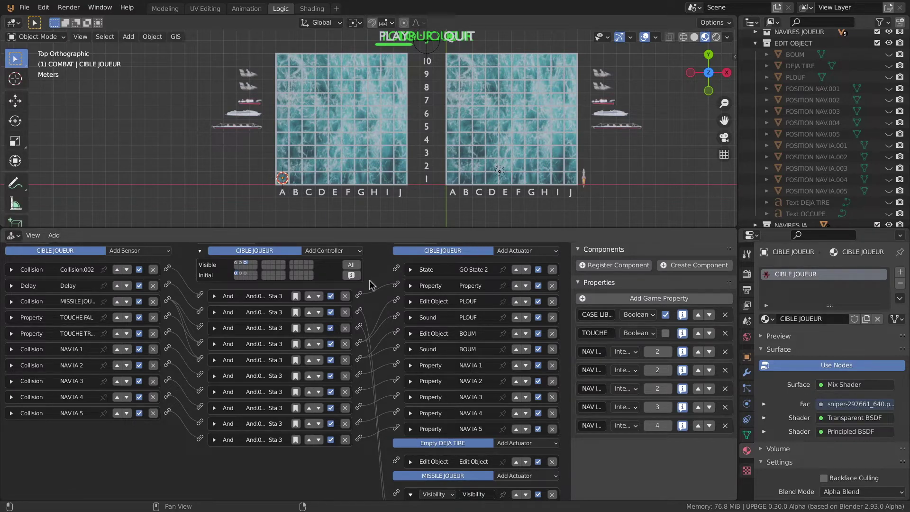
left_click(527, 251)
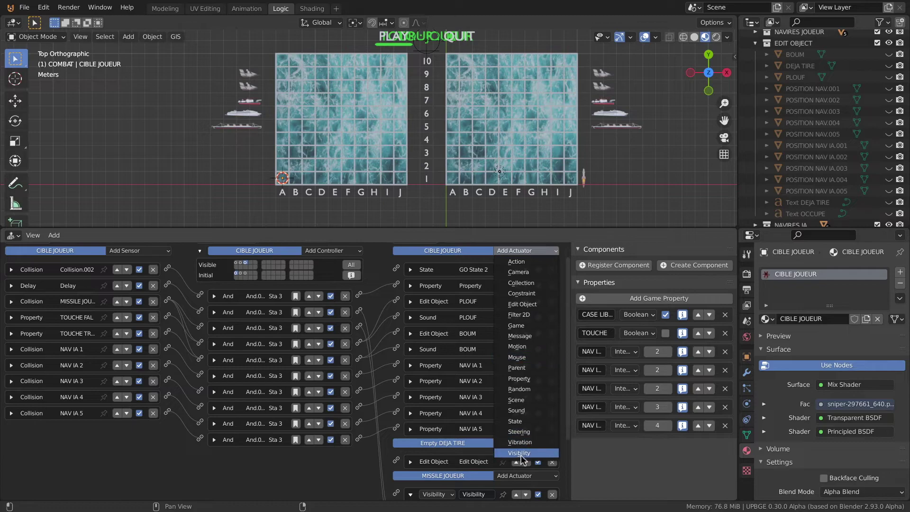
left_click(519, 452)
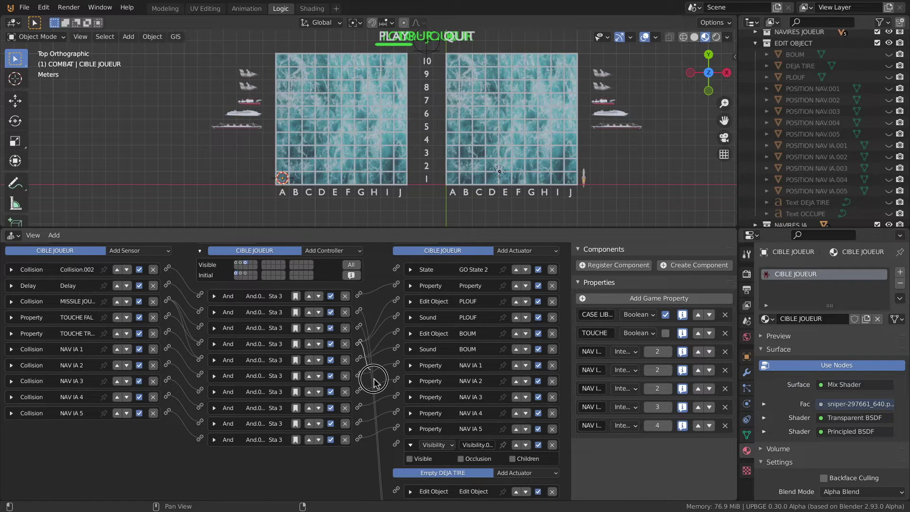
left_click_drag(359, 360, 396, 447)
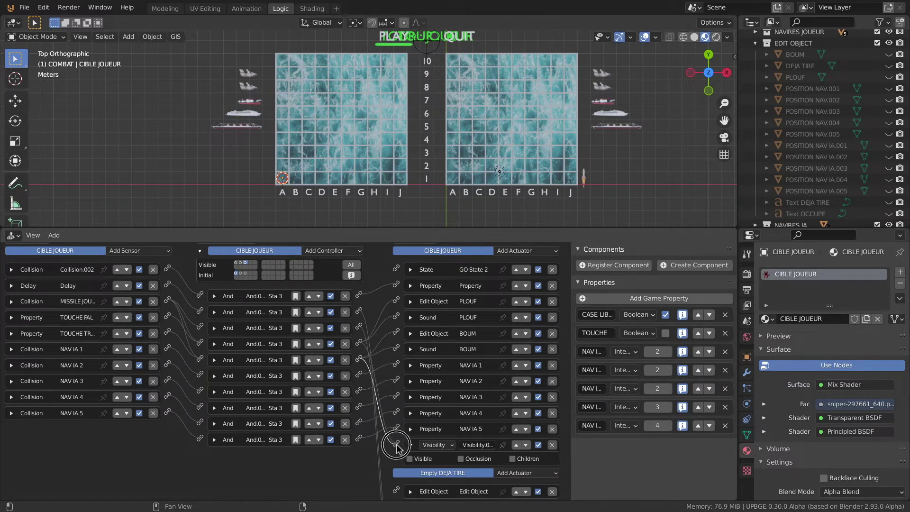
left_click_drag(396, 447, 397, 449)
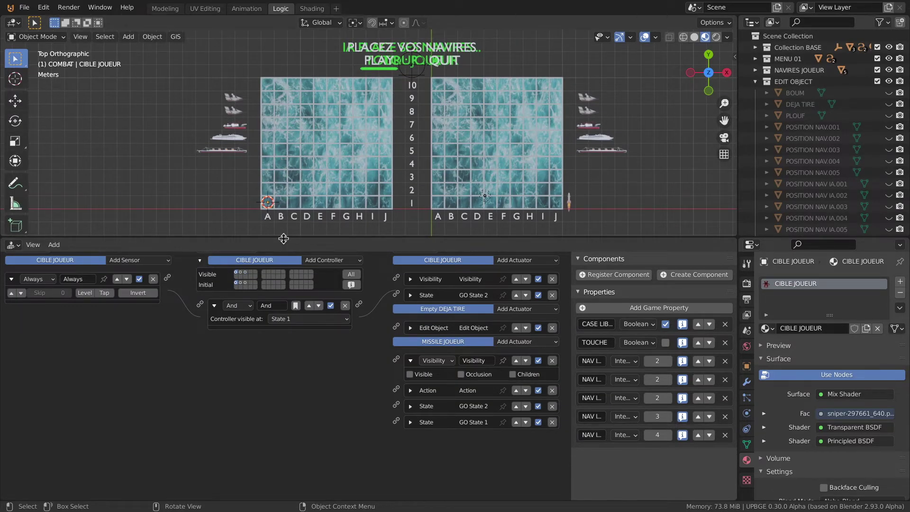
- Add a Delay sensor to CIBLE JOUEUR's state 3 with a 240-frame delay
scroll(279, 266, "up", 2)
left_click(245, 286)
left_click_drag(284, 237, 304, 194)
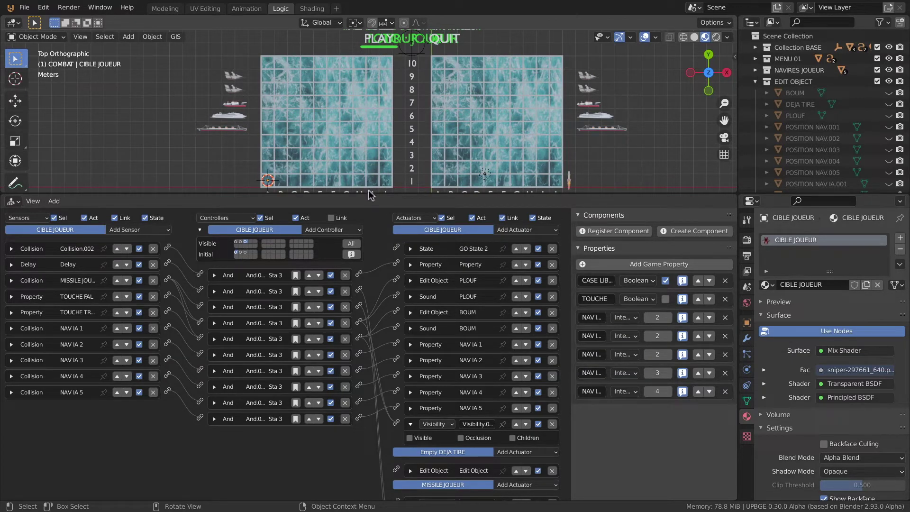
left_click_drag(366, 194, 365, 247)
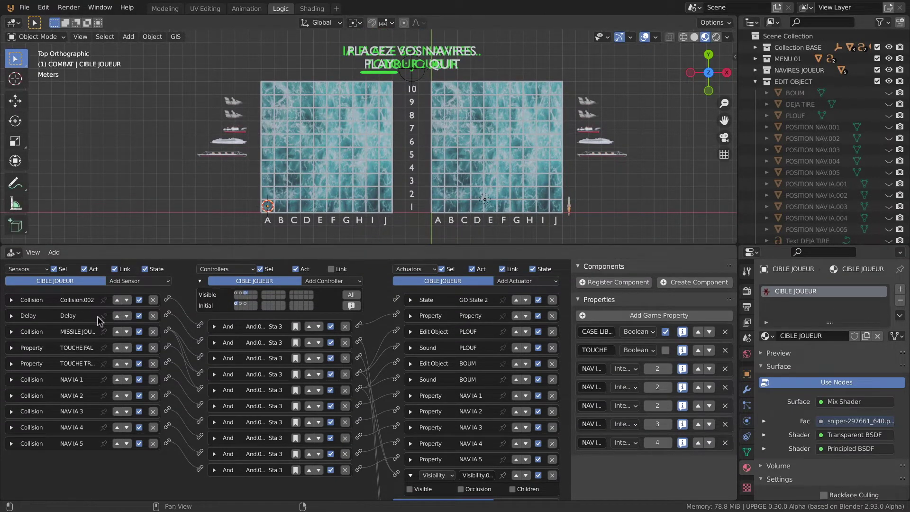
left_click(138, 280)
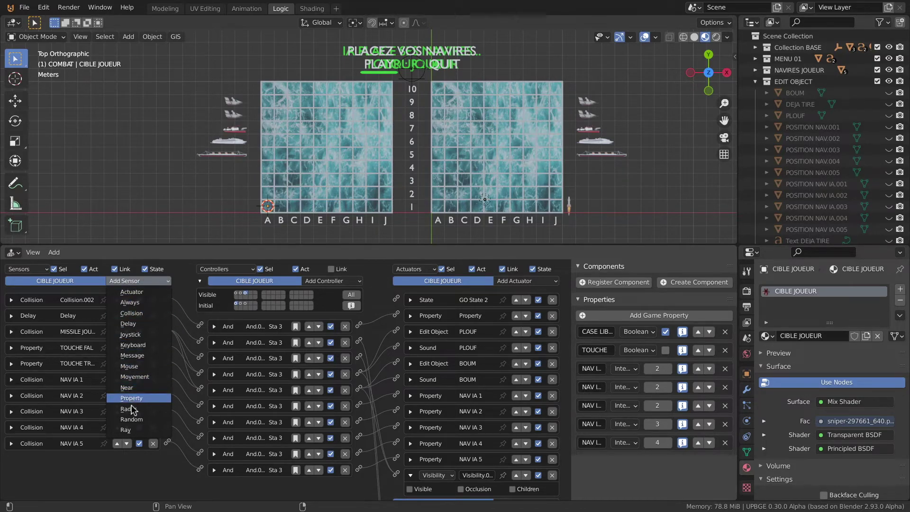
left_click(128, 323)
middle_click_drag(193, 419, 211, 347)
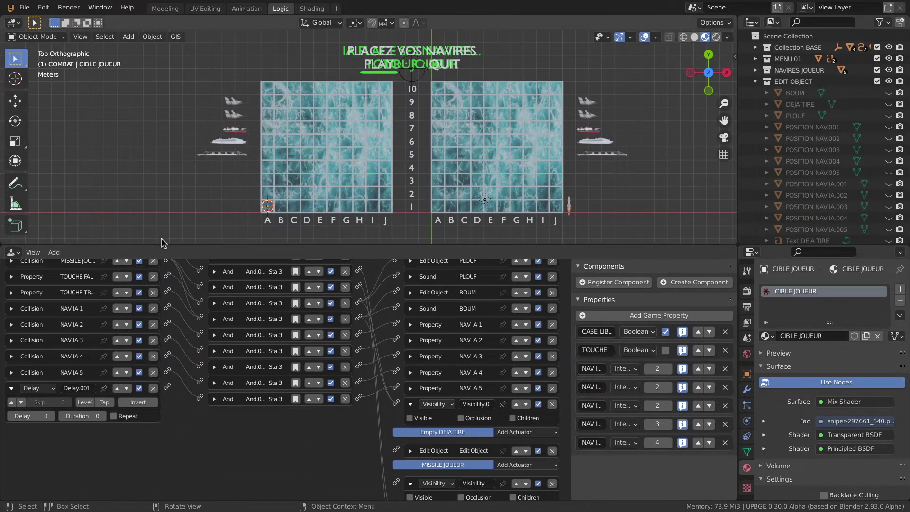
left_click_drag(168, 246, 168, 217)
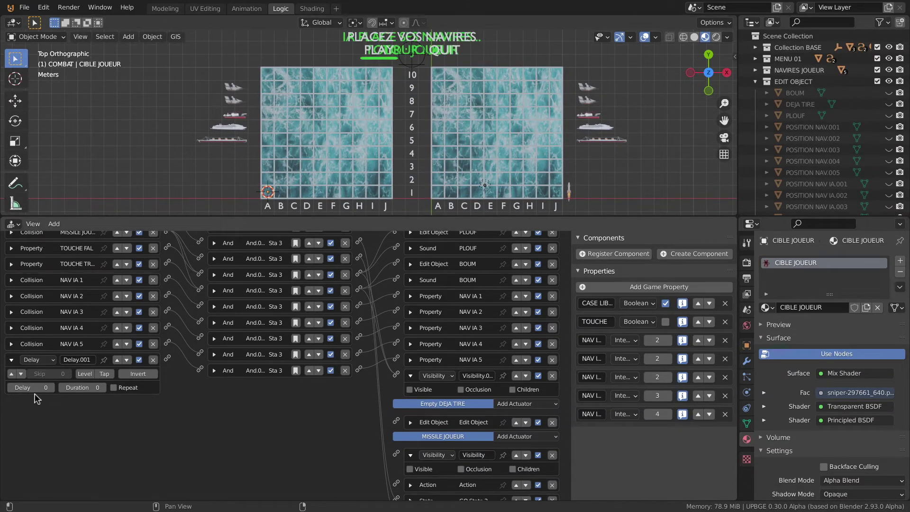
scroll(34, 390, "up", 5)
left_click_drag(145, 217, 149, 181)
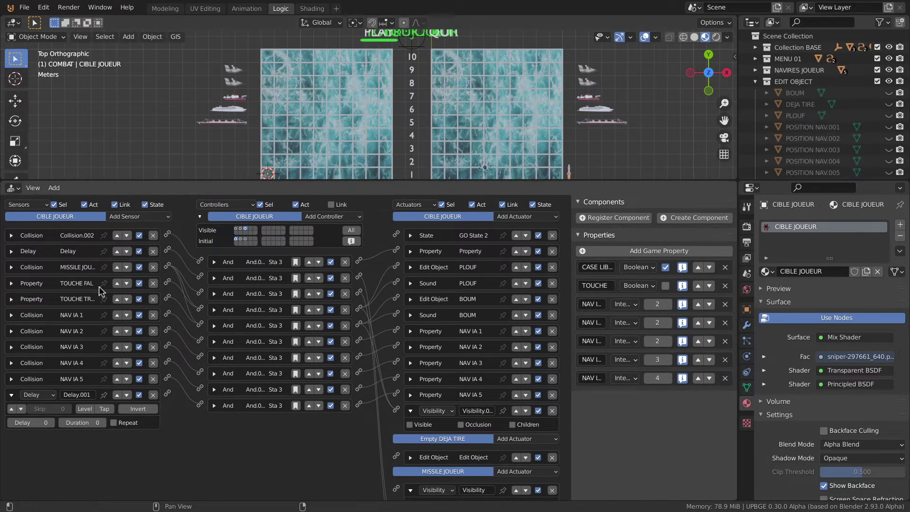
left_click(31, 424)
type("240")
key("Return")
- Add And controller And.018, name the Delay sensor 8 SEC, and link it to And.018
left_click(331, 216)
left_click(327, 228)
left_click(75, 395)
type("8 S")
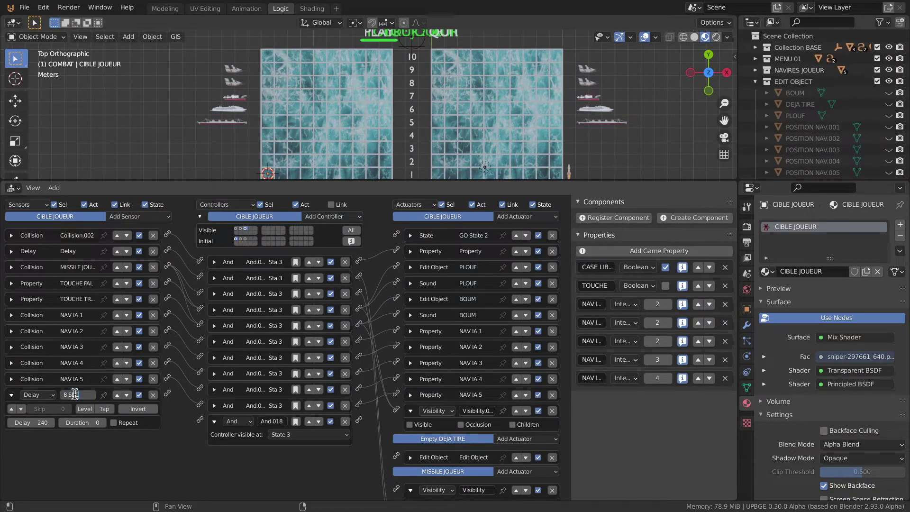
key("Return")
left_click_drag(168, 395, 200, 421)
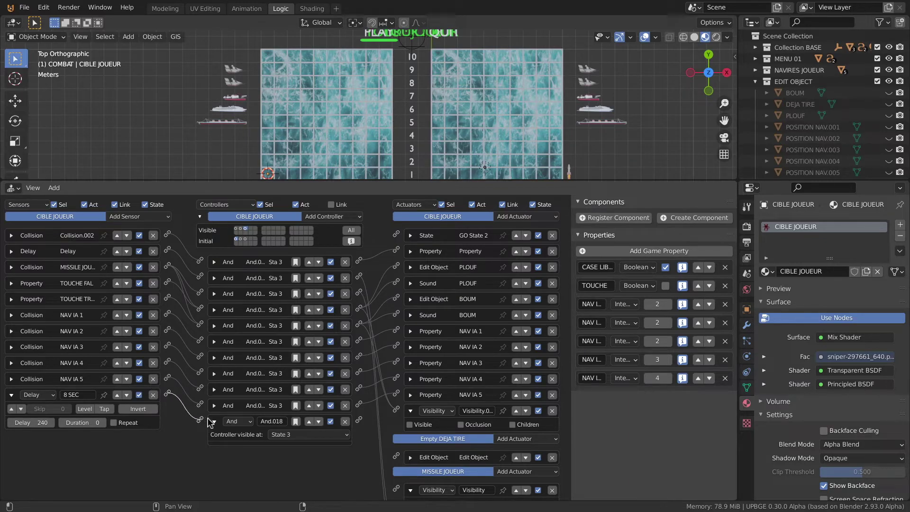
middle_click_drag(415, 96, 422, 133, "shift")
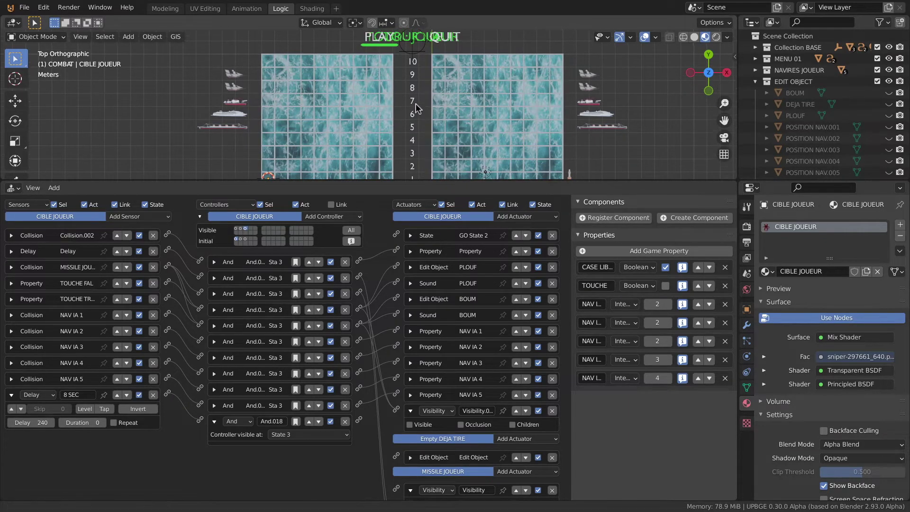
left_click(431, 83)
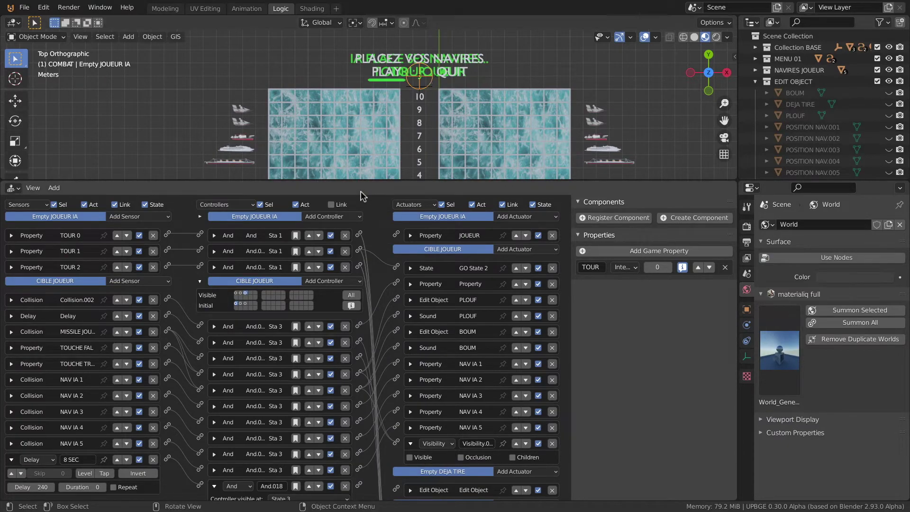
- Add a Property actuator to Empty JOUEUR IA that assigns TOUR = 2
left_click(410, 235)
left_click(410, 235)
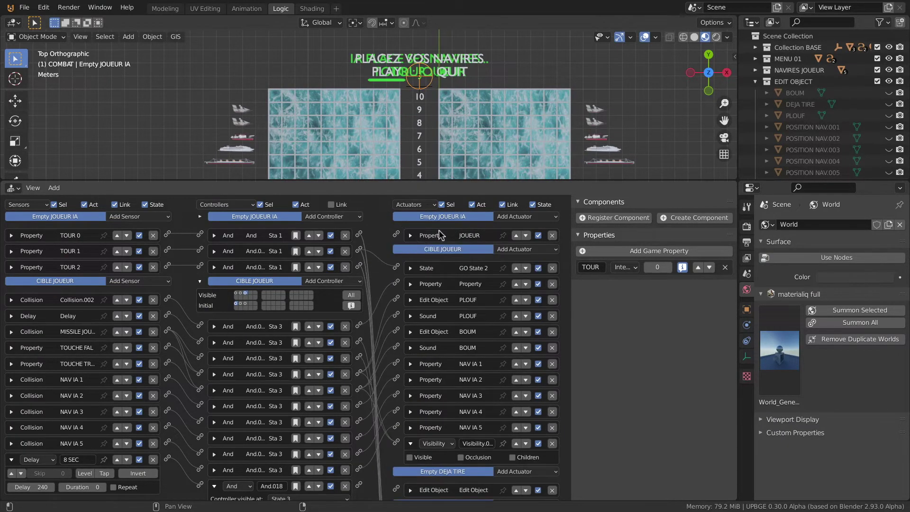
left_click(510, 216)
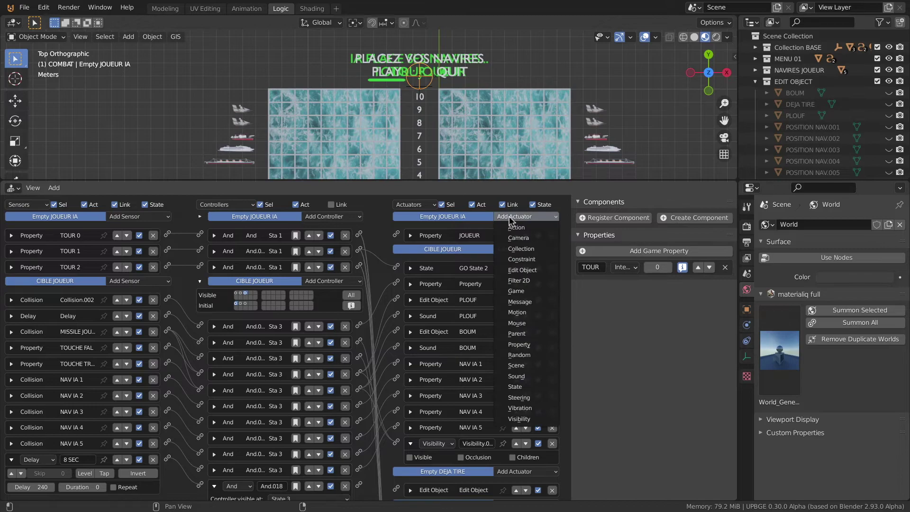
left_click(521, 345)
left_click(462, 278)
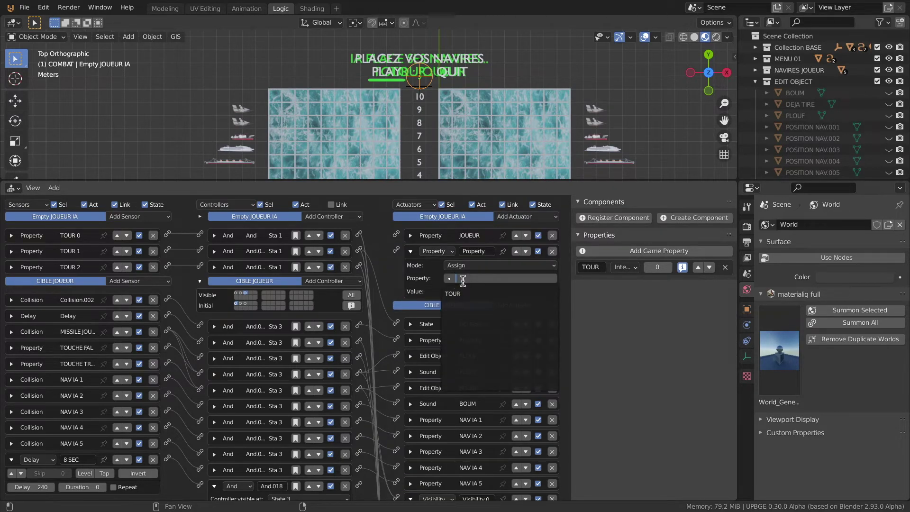
left_click(465, 295)
left_click(463, 292)
type("2")
key("Return")
- Link And.018 to the new actuator, enlarge the scene view and launch the game
left_click_drag(358, 484, 400, 337)
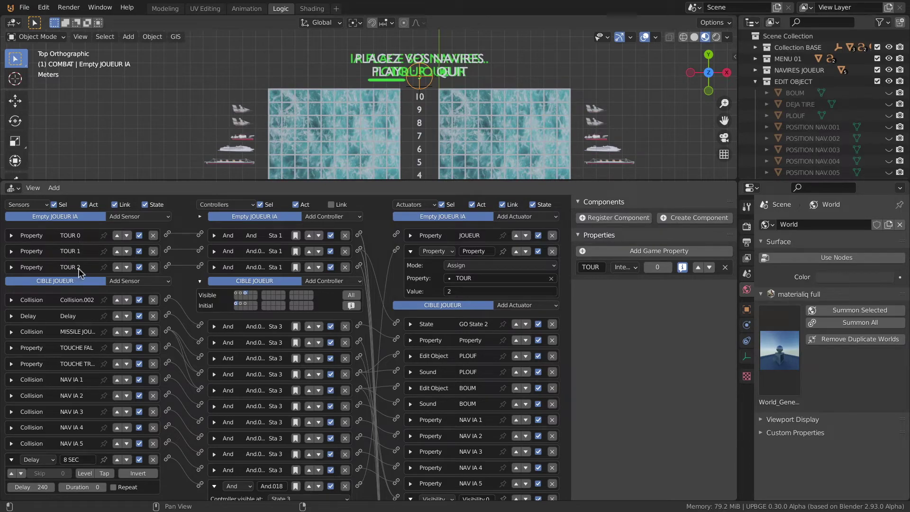
scroll(80, 271, "down", 10)
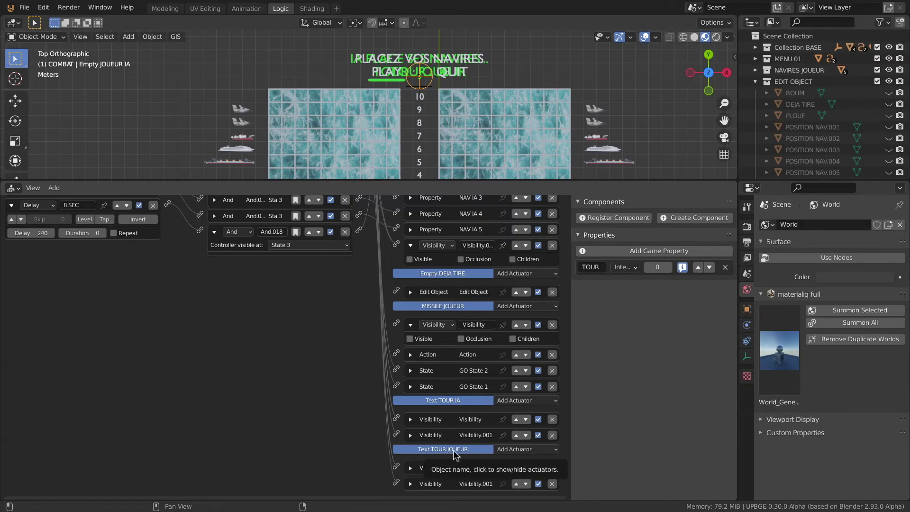
left_click_drag(376, 182, 380, 372)
key("p")
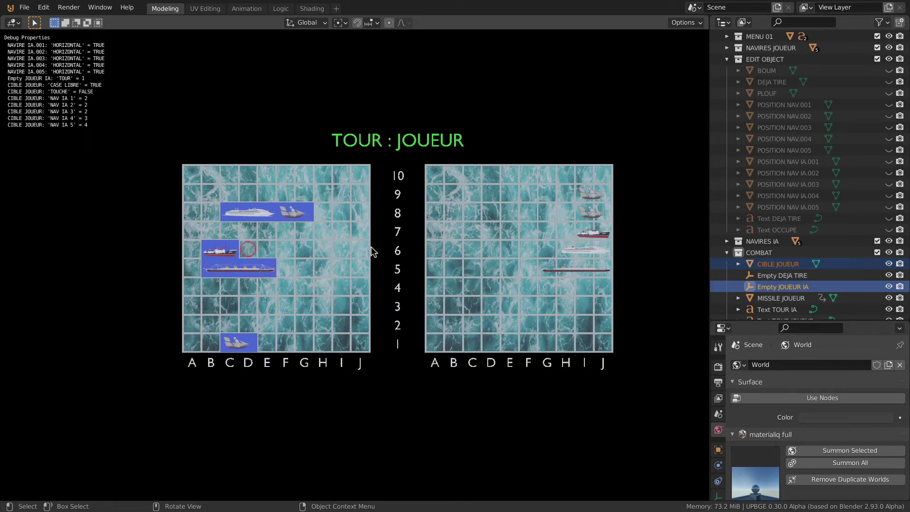
- Fire on a ship cell, see the turn switch to TOUR : IA, then quit the game
key("space")
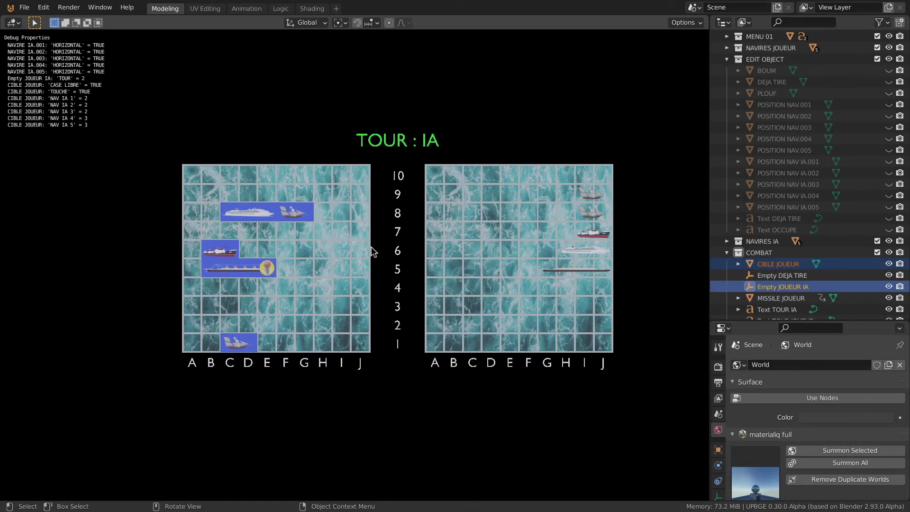
key("Escape")
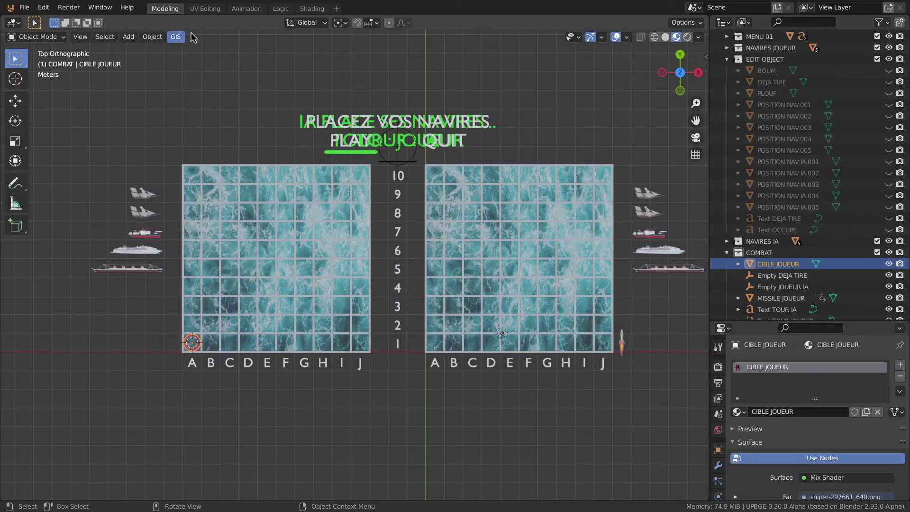
- In the Logic workspace, change the Delay sensor's delay from 240 to 210 frames
left_click(281, 10)
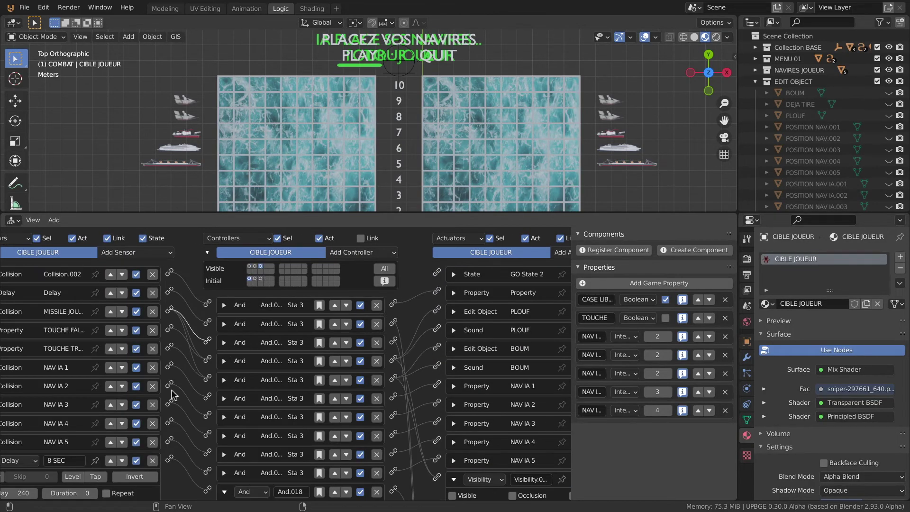
middle_click_drag(144, 447, 171, 286)
left_click(41, 332)
key("BackSpace")
key("BackSpace")
key("BackSpace")
type("210")
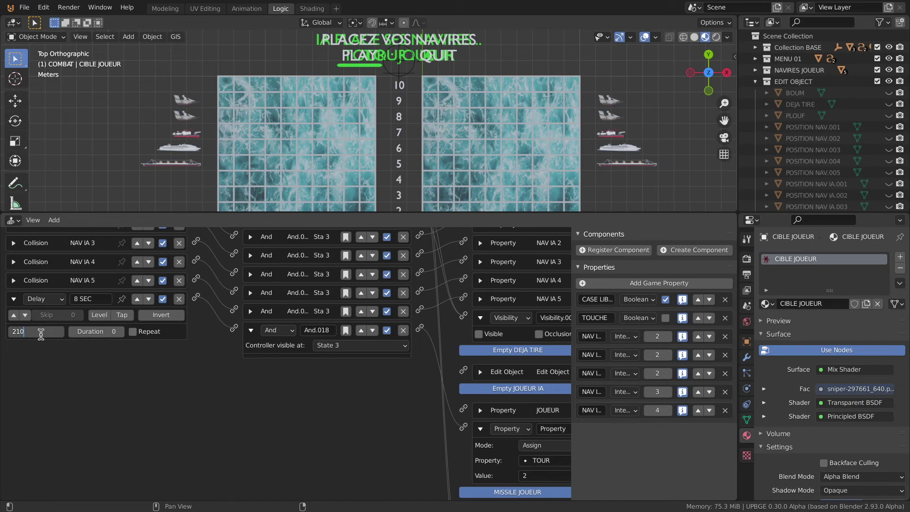
key("shift+Tab")
- Rename the delay sensor from 8 SEC to 7 SEC and return to the Modeling workspace
key("Home")
key("Delete")
key("Delete")
type("7")
key("Return")
left_click(166, 10)
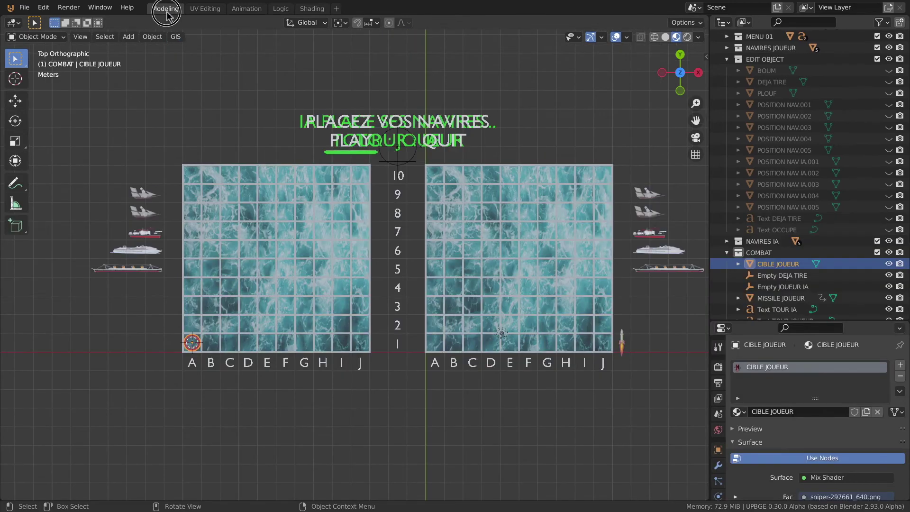
key("p")
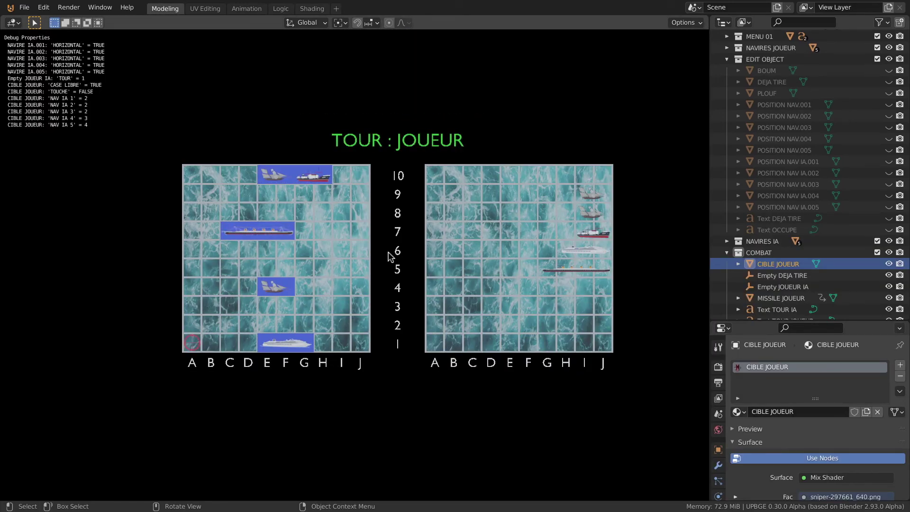
key("Right")
key("Right")
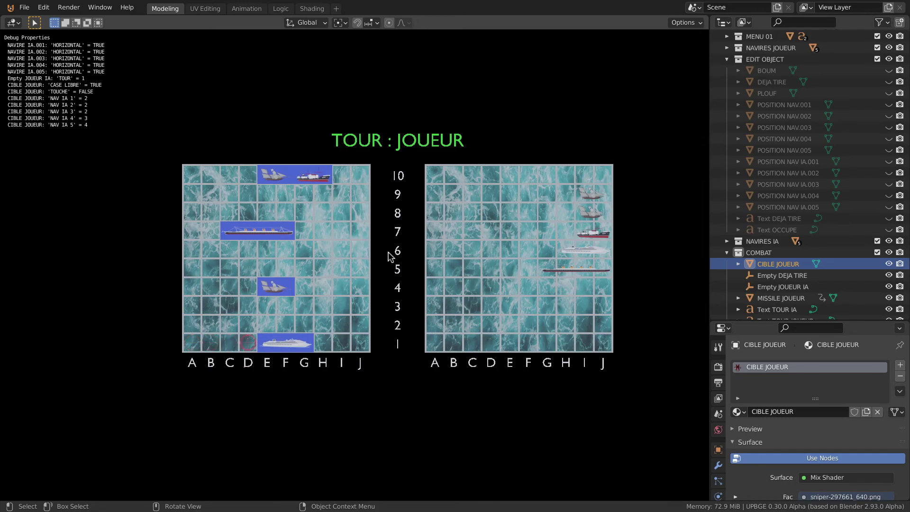
key("Return")
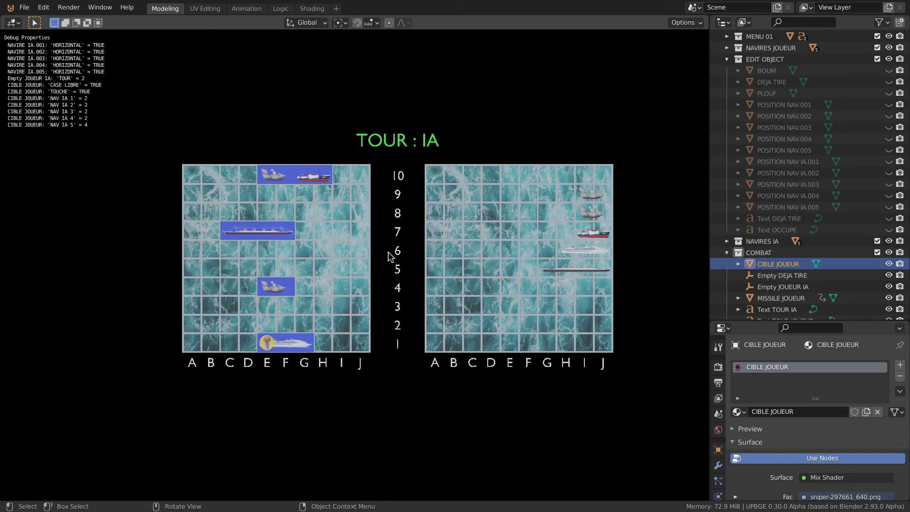
key("Escape")
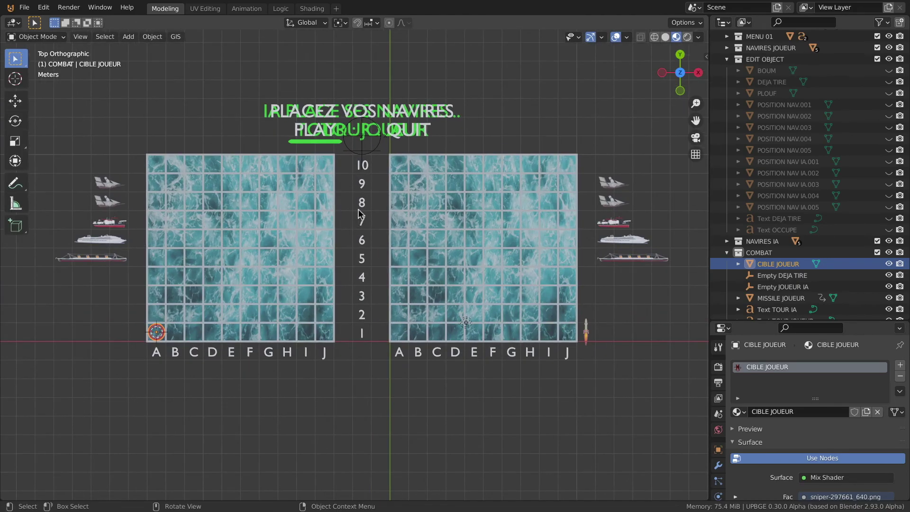